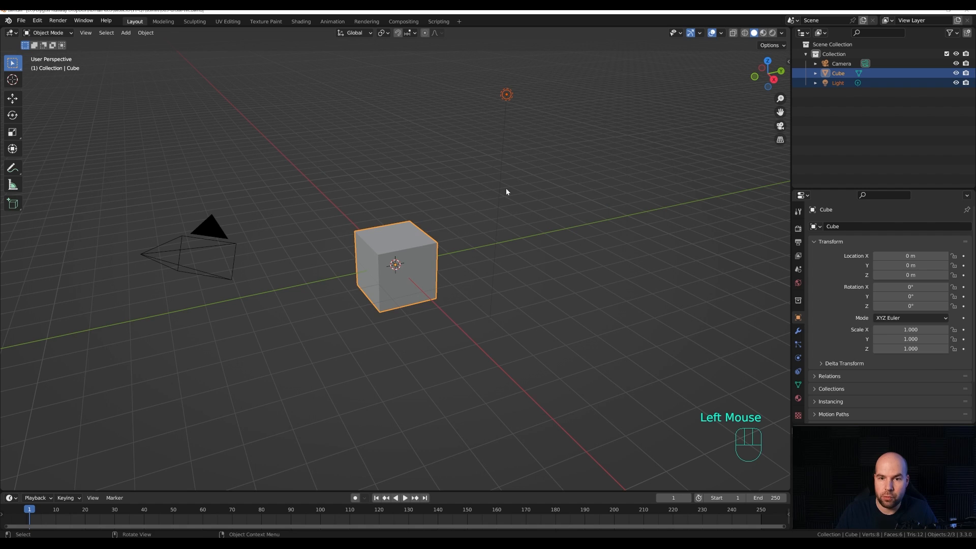
Step: Delete the selected cube and light, and add a plane mesh at the world origin
{"action": "key", "text": "x"}
{"action": "left_click", "coordinate": [471, 189]}
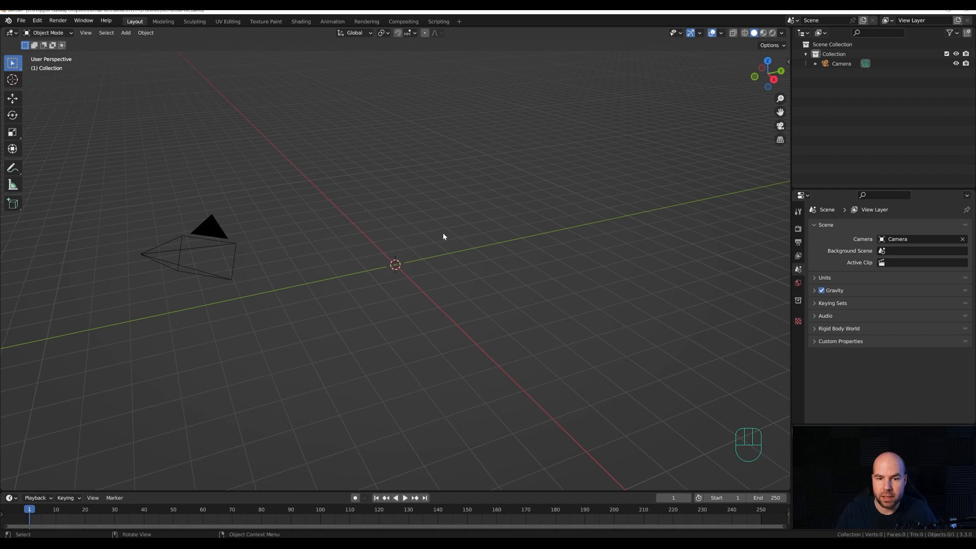
{"action": "middle_click_drag", "start_coordinate": [443, 237], "coordinate": [451, 238]}
{"action": "key", "text": "shift+a"}
{"action": "mouse_move", "coordinate": [447, 240]}
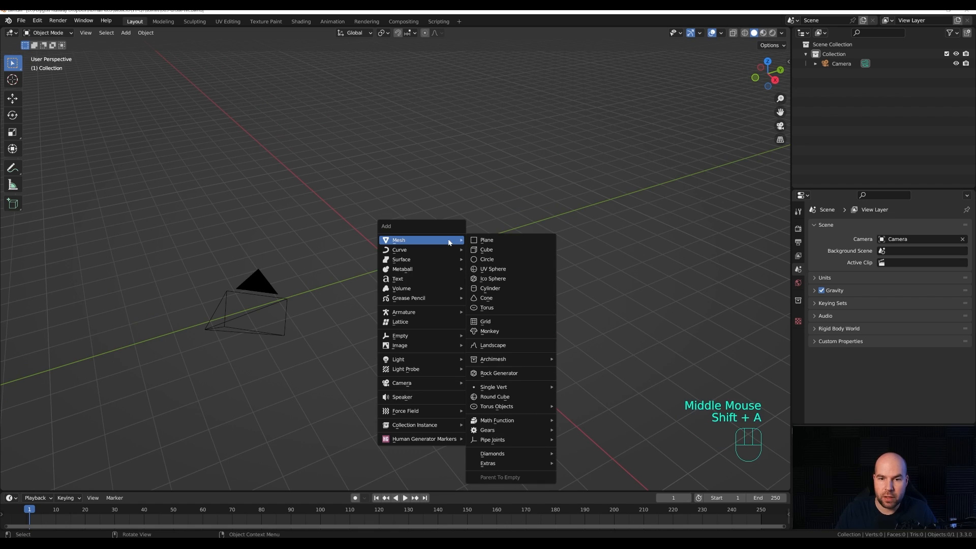
{"action": "left_click", "coordinate": [487, 240]}
Step: In Edit Mode, scale the whole plane down and stretch it along Y into a long rectangle
{"action": "key", "text": "Tab"}
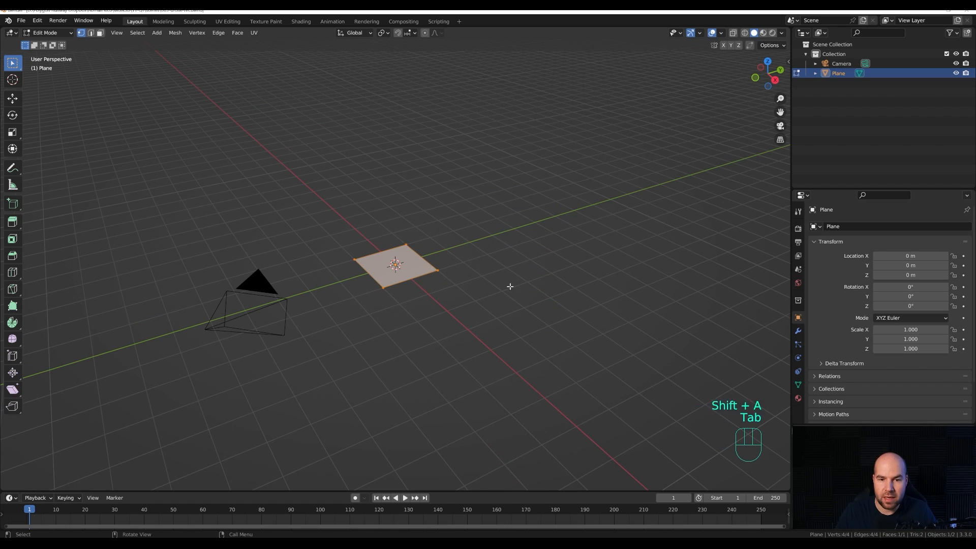
{"action": "key", "text": "s"}
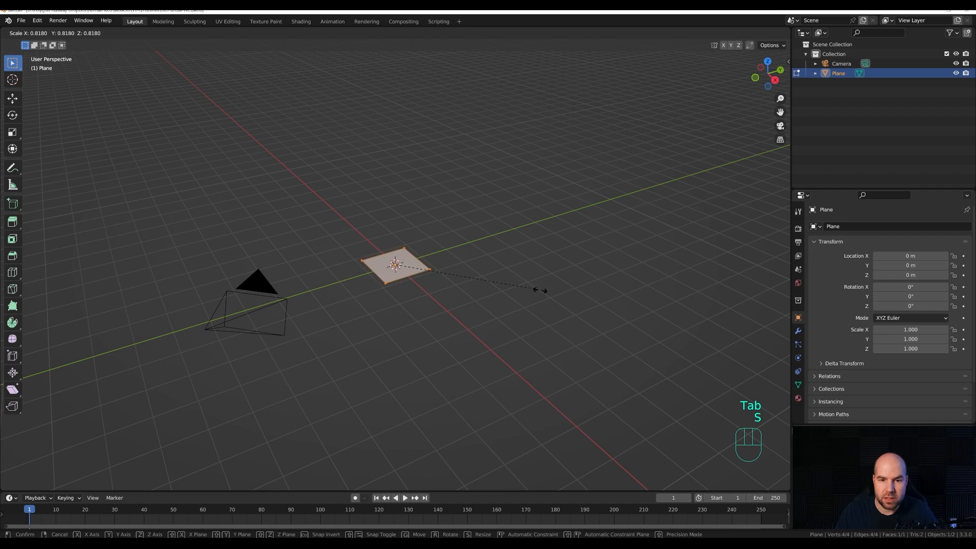
{"action": "left_click", "coordinate": [468, 278]}
{"action": "key", "text": "s"}
{"action": "key", "text": "y"}
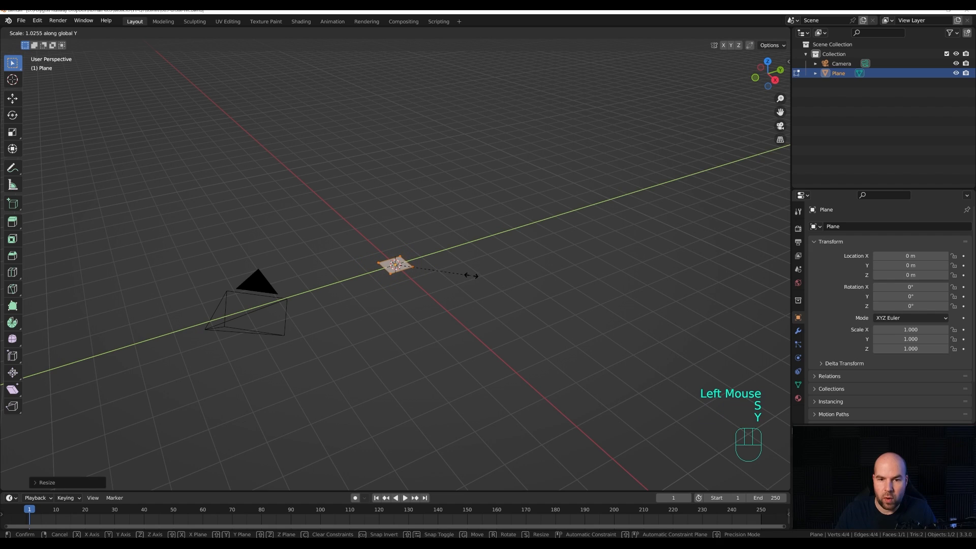
{"action": "left_click", "coordinate": [571, 263]}
Step: Extrude the rectangle upward about 0.57 m into a block
{"action": "scroll", "coordinate": [415, 293], "scroll_direction": "up", "scroll_amount": 3}
{"action": "middle_click_drag", "start_coordinate": [470, 295], "coordinate": [464, 301]}
{"action": "key", "text": "e"}
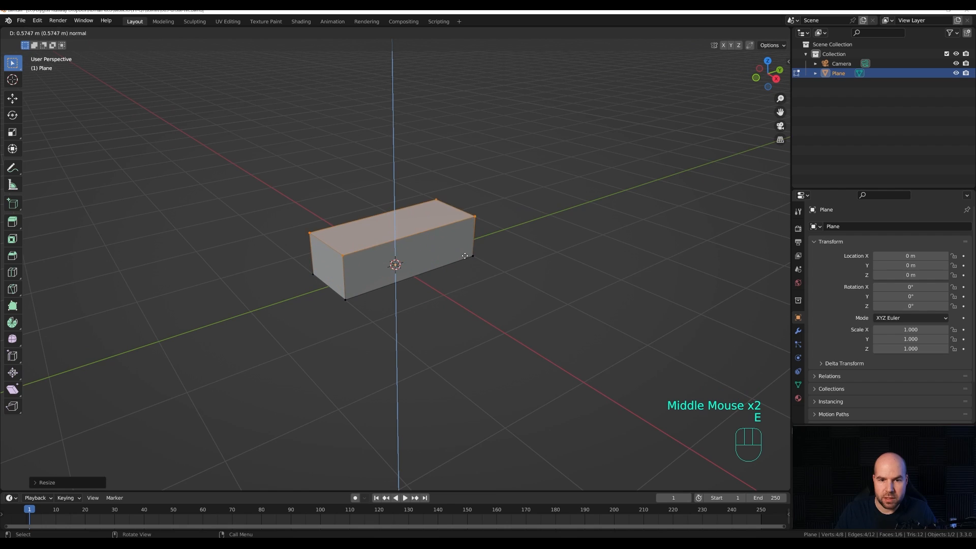
{"action": "left_click", "coordinate": [462, 257]}
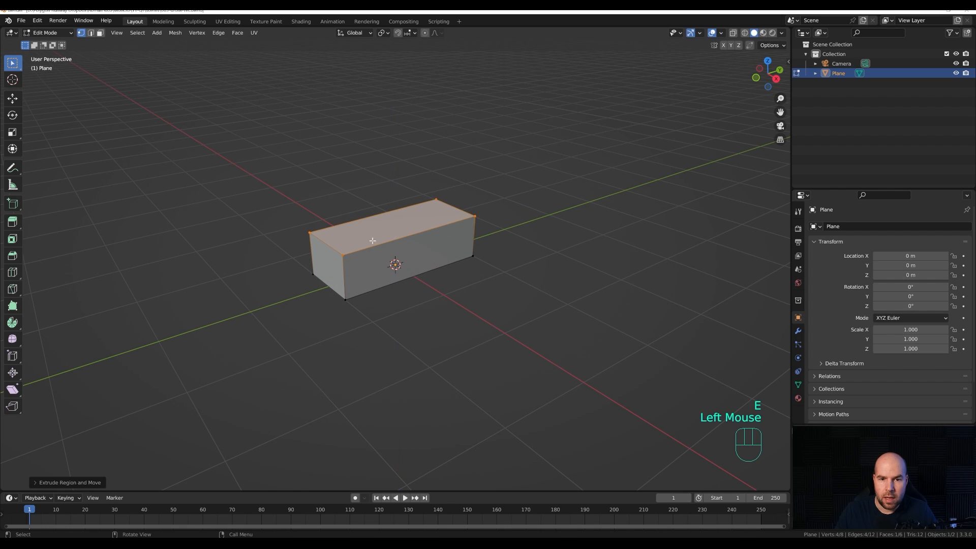
Step: Add three evenly spaced loop cuts across the block's length without sliding them
{"action": "key", "text": "ctrl+r"}
{"action": "scroll", "coordinate": [399, 240], "scroll_direction": "up", "scroll_amount": 1}
{"action": "scroll", "coordinate": [400, 240], "scroll_direction": "up", "scroll_amount": 1}
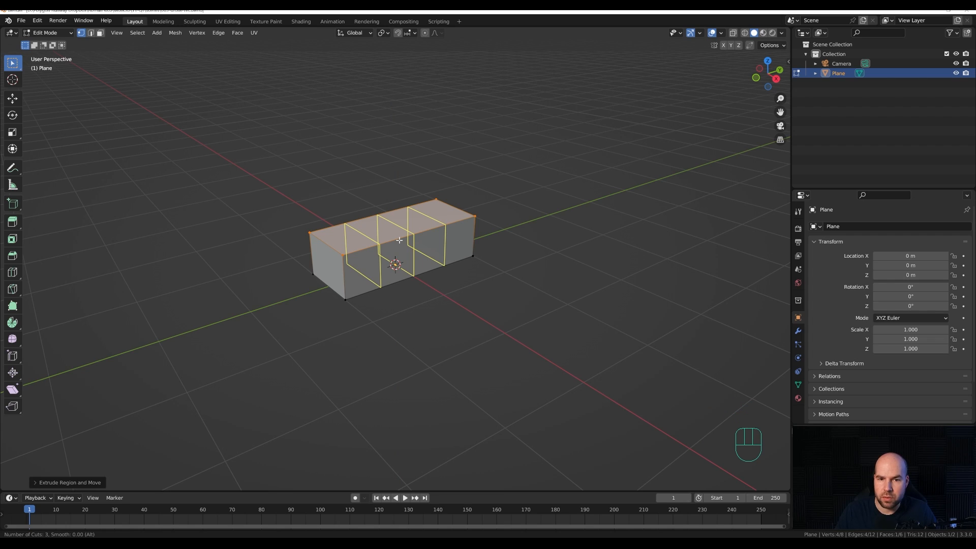
{"action": "left_click", "coordinate": [399, 240]}
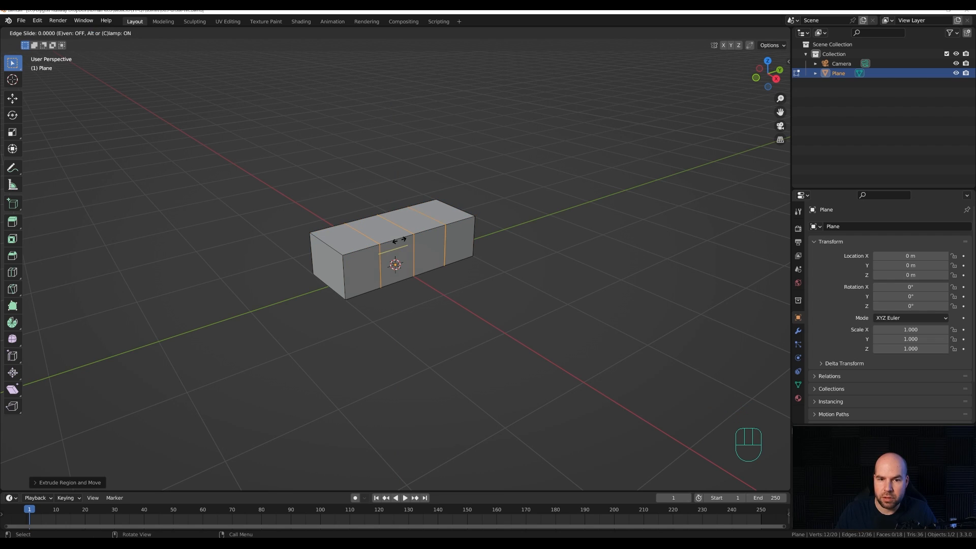
{"action": "right_click", "coordinate": [405, 279]}
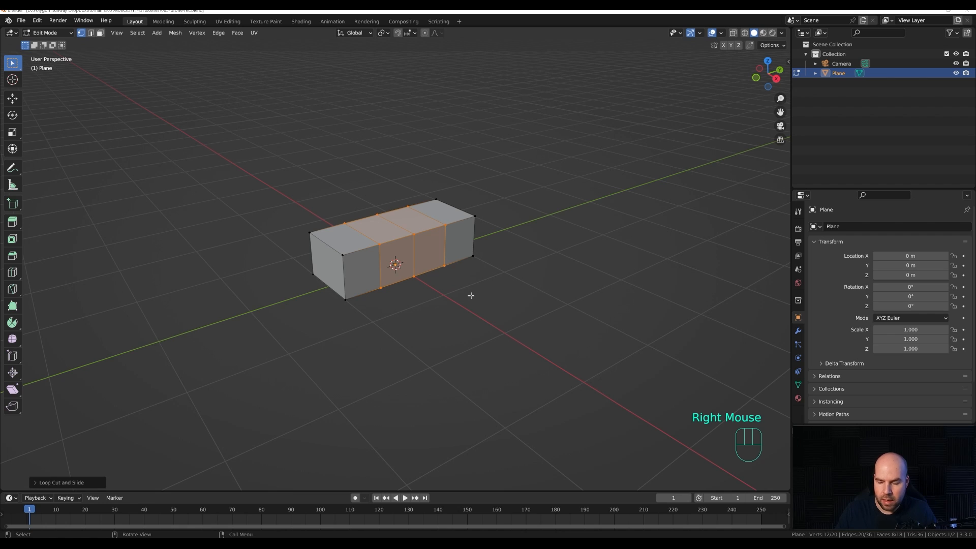
Step: In right orthographic view, move the three inner loops up about 0.12 m and about 0.07 m toward negative Y
{"action": "key", "text": "KP_3"}
{"action": "scroll", "coordinate": [470, 276], "scroll_direction": "up", "scroll_amount": 1}
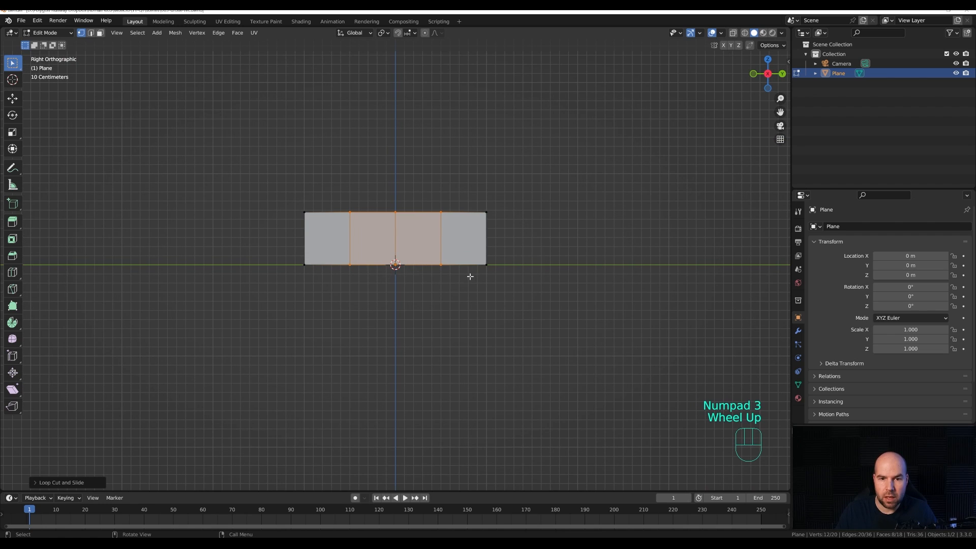
{"action": "key", "text": "g"}
{"action": "key", "text": "Escape"}
{"action": "key", "text": "g"}
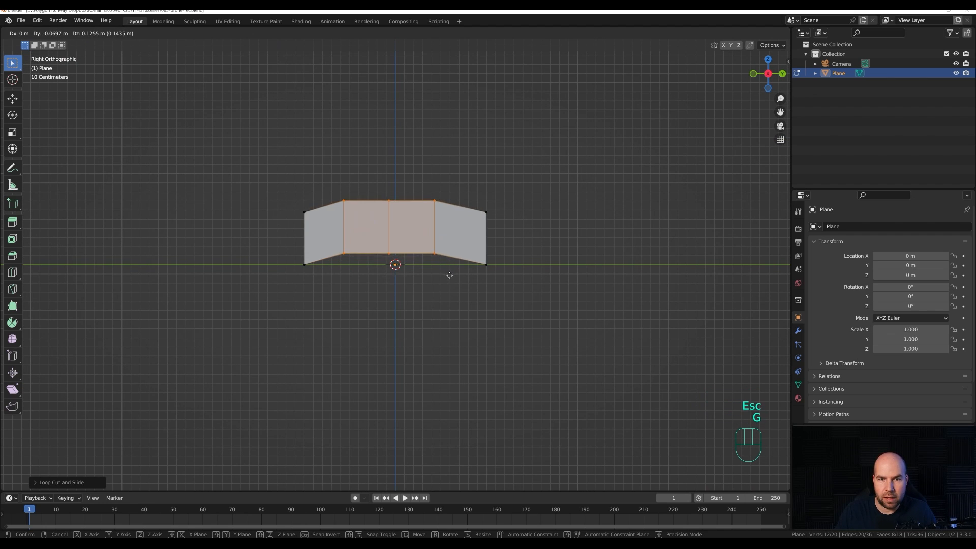
{"action": "left_click", "coordinate": [450, 276]}
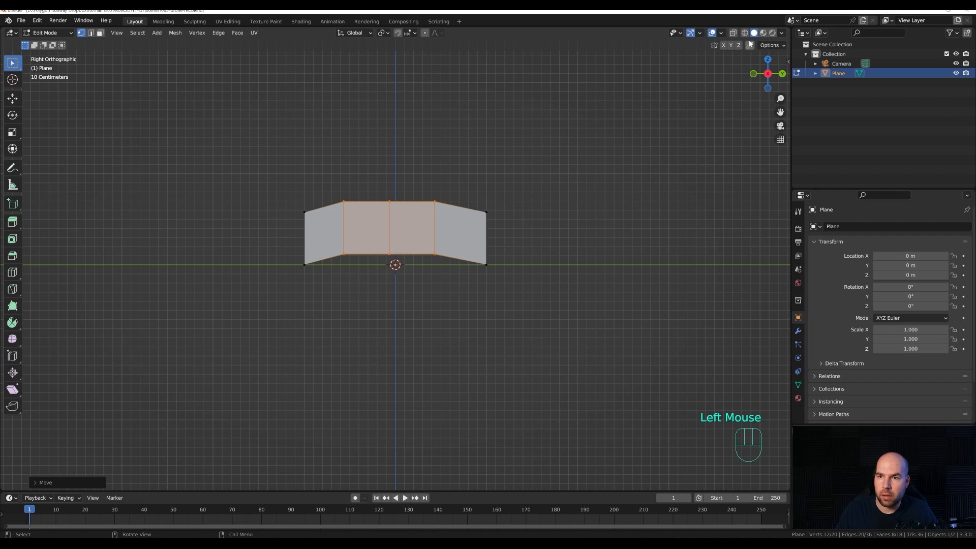
Step: Enable X-ray and move only the central loop up about 0.04 m, slightly toward negative Y
{"action": "left_click", "coordinate": [734, 33]}
{"action": "left_click_drag", "start_coordinate": [381, 167], "coordinate": [414, 293]}
{"action": "key", "text": "g"}
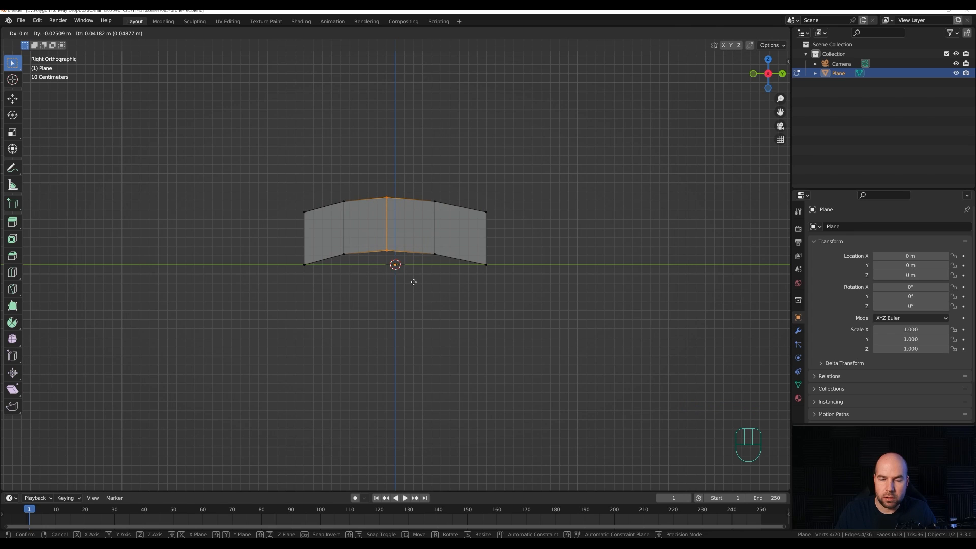
{"action": "left_click", "coordinate": [414, 281]}
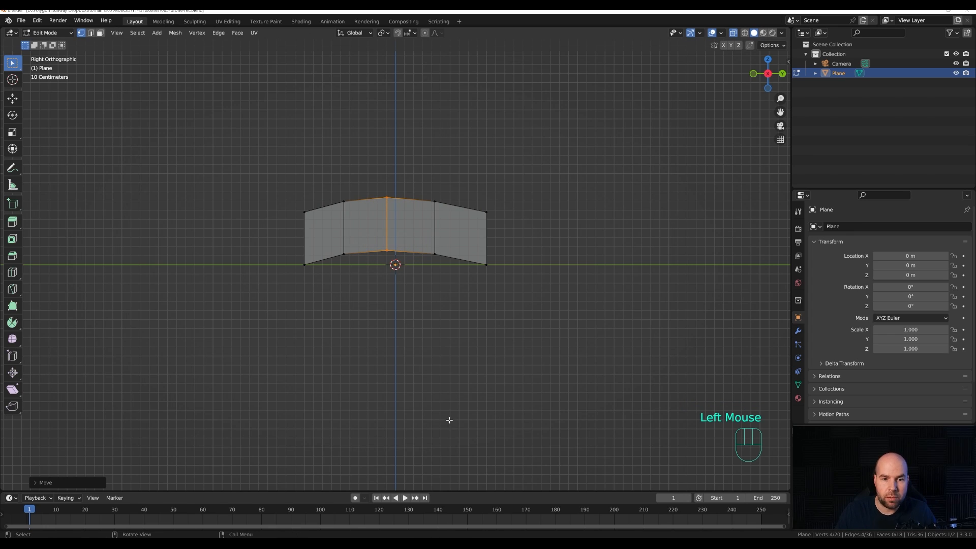
Step: Move the block's two bottom end edges inward, about 0.15 m and 0.26 m along Y, raising each about 0.06 m
{"action": "left_click_drag", "start_coordinate": [273, 244], "coordinate": [325, 291]}
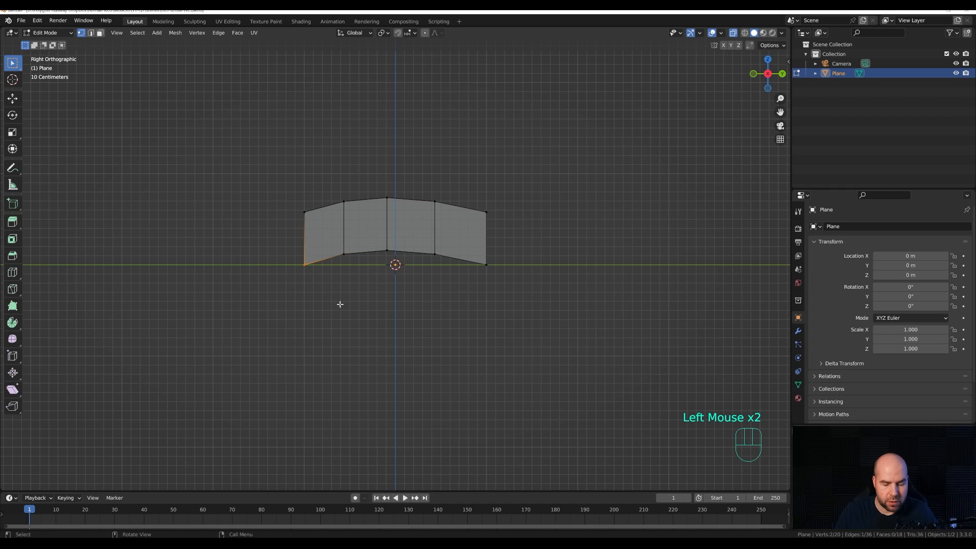
{"action": "key", "text": "g"}
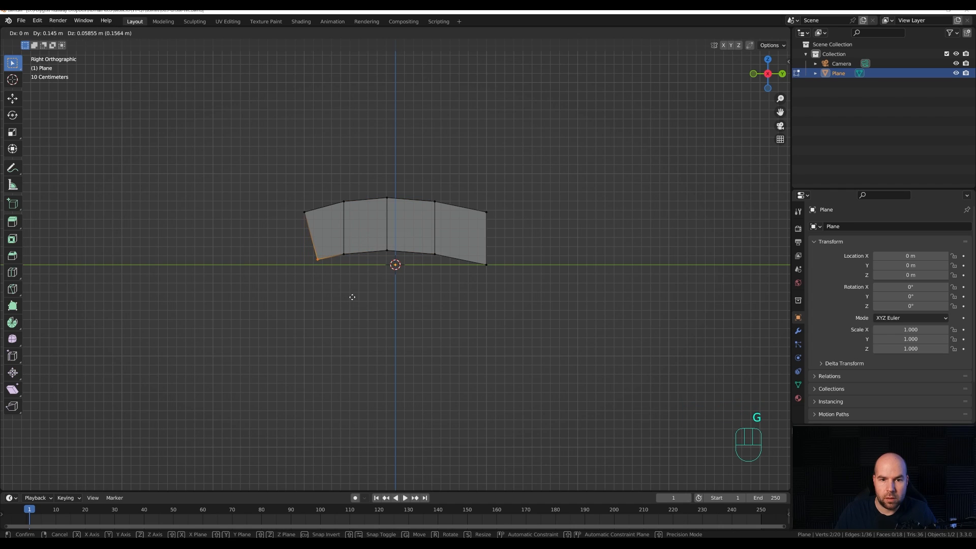
{"action": "left_click", "coordinate": [354, 297]}
{"action": "left_click", "coordinate": [487, 263]}
{"action": "key", "text": "g"}
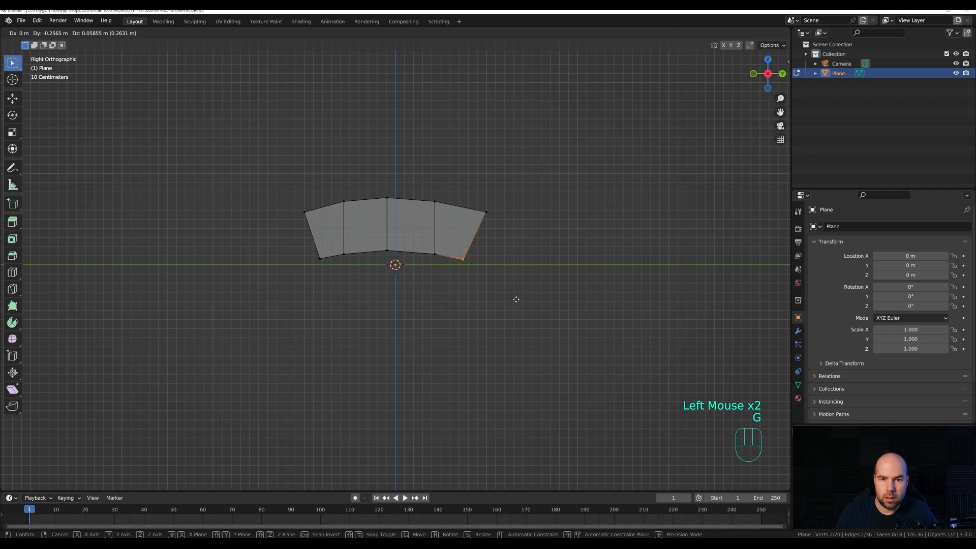
{"action": "left_click", "coordinate": [515, 299]}
Step: Add a centred horizontal loop cut around the block, and a second one centred in its upper half
{"action": "key", "text": "ctrl+r"}
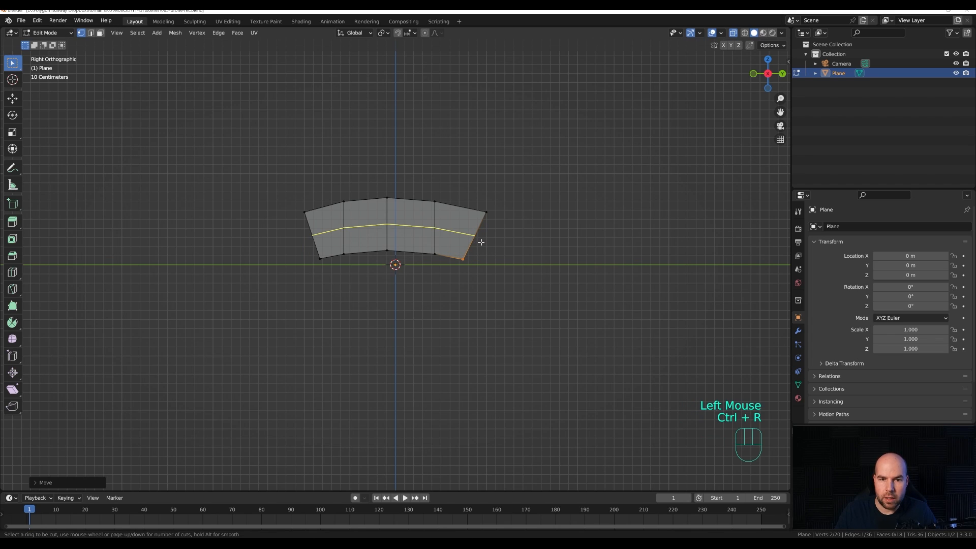
{"action": "left_click", "coordinate": [480, 242]}
{"action": "right_click", "coordinate": [437, 256]}
{"action": "middle_click_drag", "start_coordinate": [437, 256], "coordinate": [523, 241]}
{"action": "left_click", "coordinate": [522, 241]}
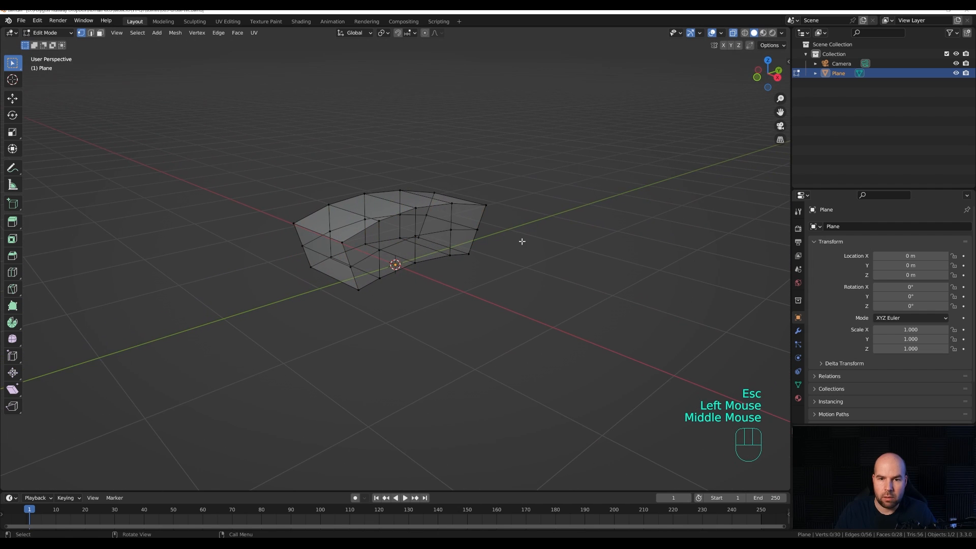
{"action": "key", "text": "ctrl+r"}
{"action": "left_click", "coordinate": [485, 219]}
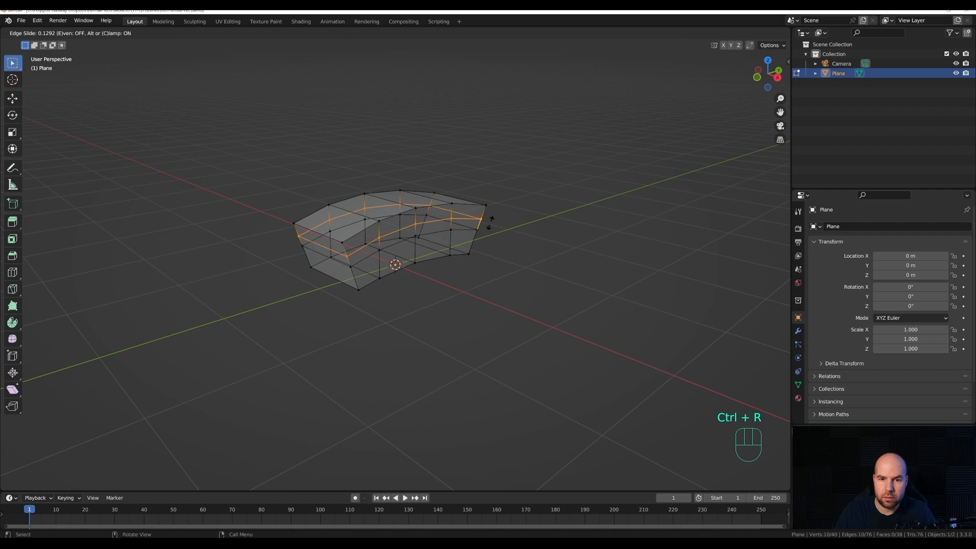
{"action": "right_click", "coordinate": [487, 235]}
Step: Select both long edge loops of the top surface and scale them along X to about 0.65
{"action": "left_click", "coordinate": [402, 217], "text": "alt"}
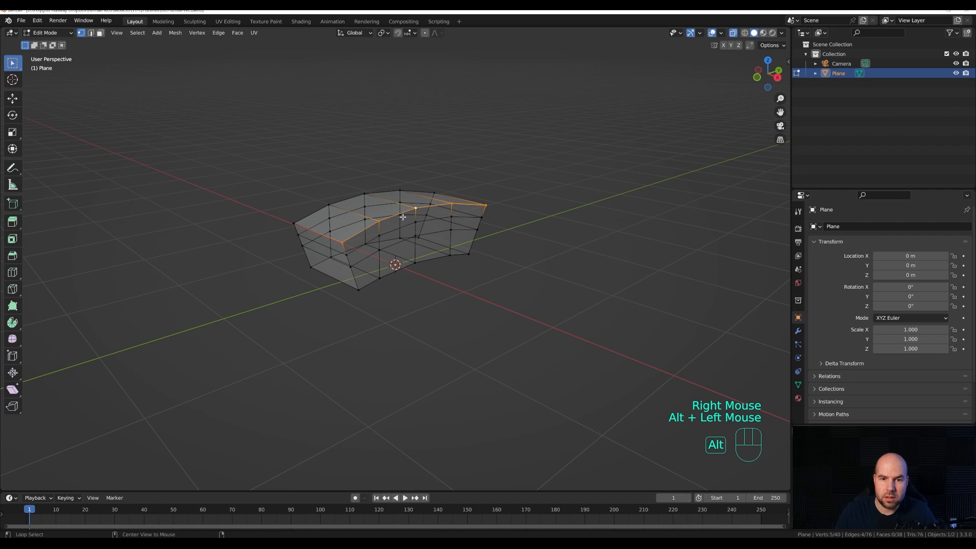
{"action": "key", "text": "shift"}
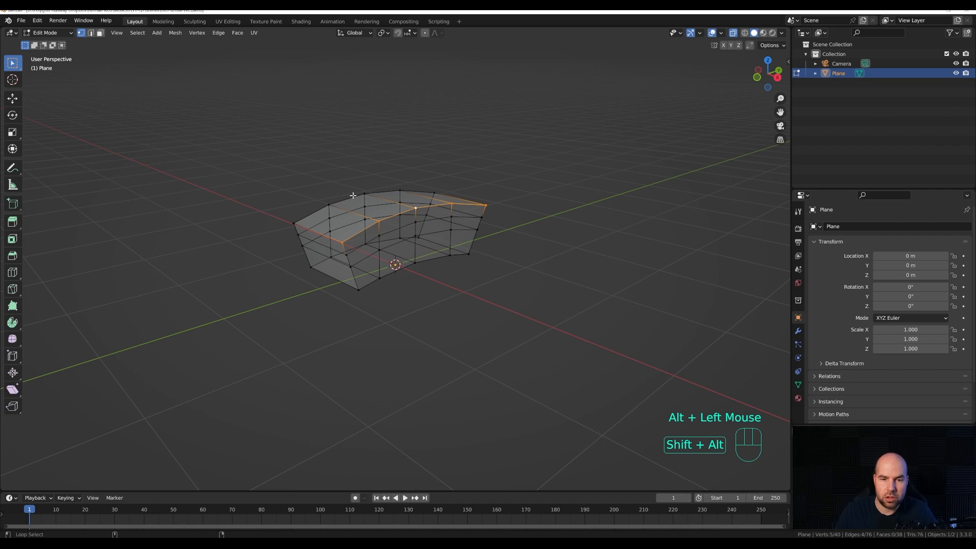
{"action": "left_click", "coordinate": [352, 195], "text": "alt+shift"}
{"action": "key", "text": "s"}
{"action": "key", "text": "Escape"}
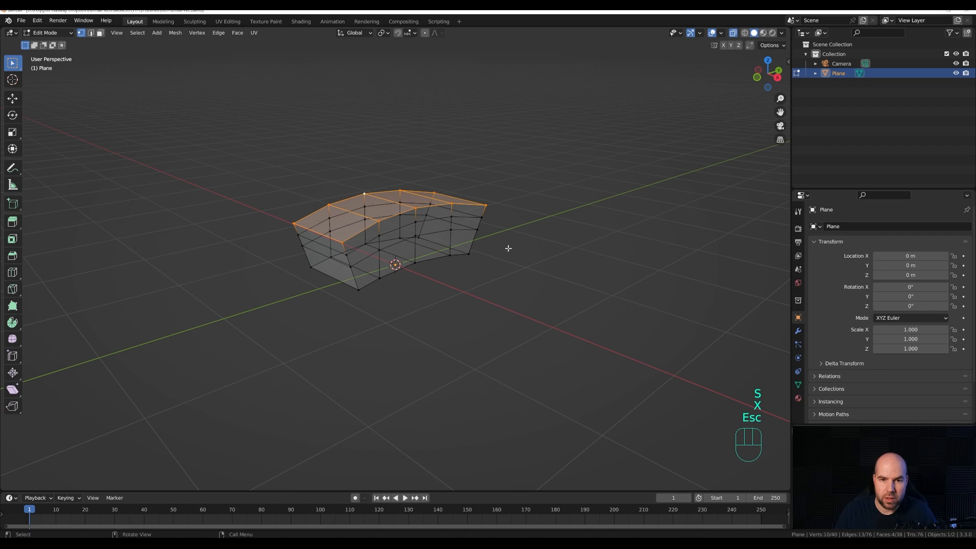
{"action": "key", "text": "s"}
{"action": "key", "text": "x"}
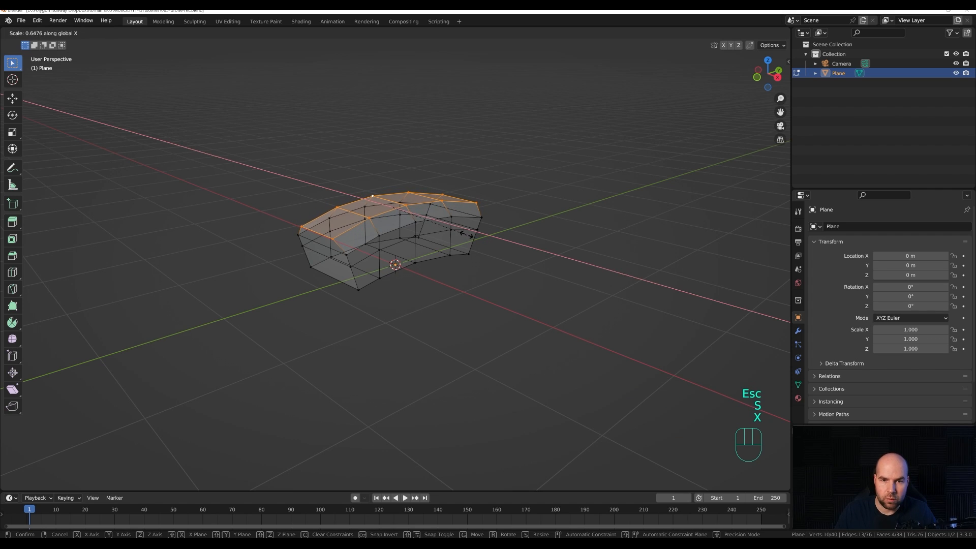
{"action": "left_click", "coordinate": [466, 234]}
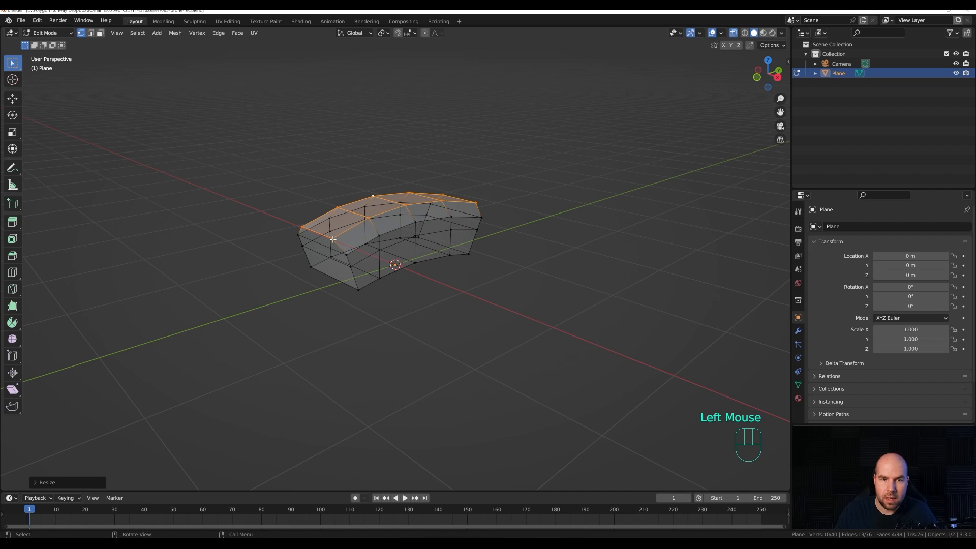
Step: Add a horizontal loop cut just below the narrowed top surface, slid downward by a factor of about 0.6
{"action": "key", "text": "ctrl+r"}
{"action": "left_click", "coordinate": [339, 246]}
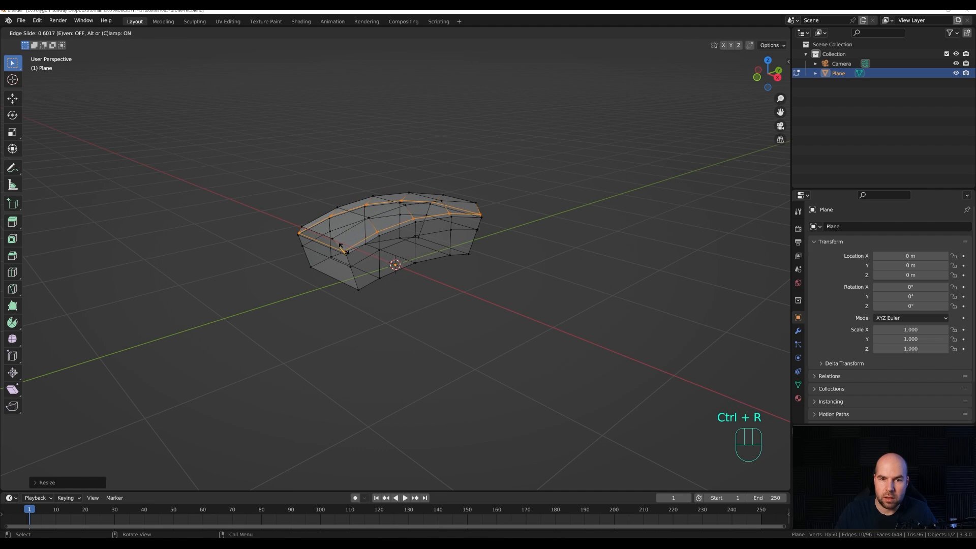
{"action": "left_click", "coordinate": [342, 248]}
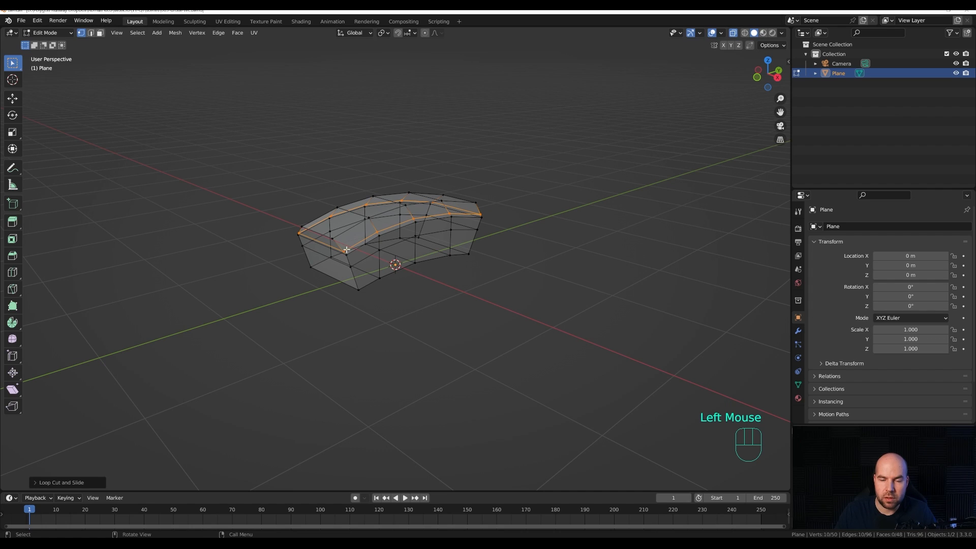
Step: Return to Object Mode, add a level 2 Subdivision modifier to the curved block and show its modifier settings
{"action": "key", "text": "Tab"}
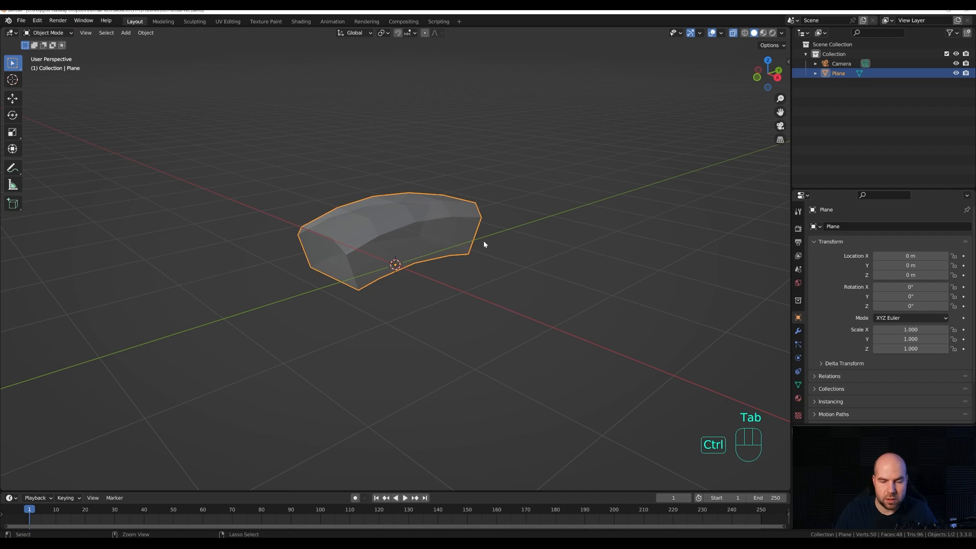
{"action": "key", "text": "ctrl+2"}
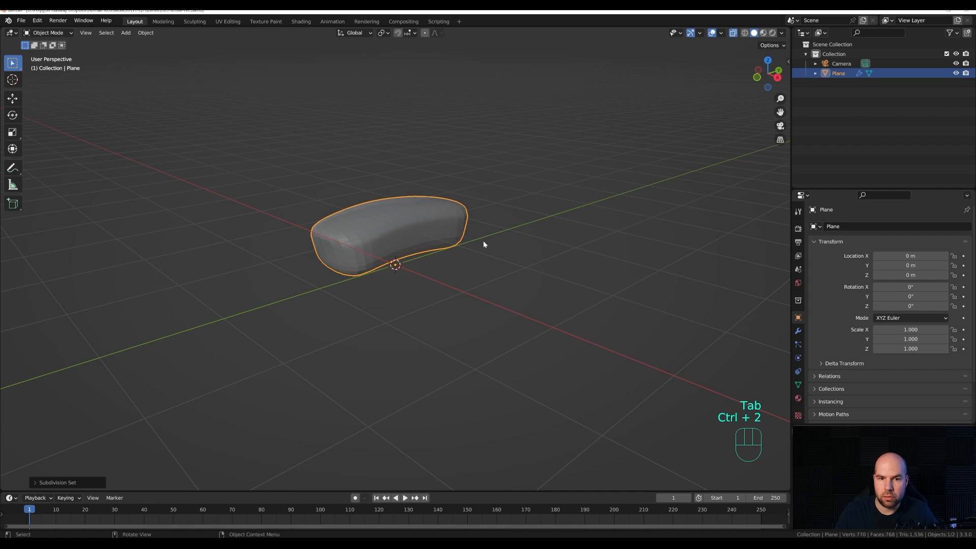
{"action": "left_click", "coordinate": [798, 331]}
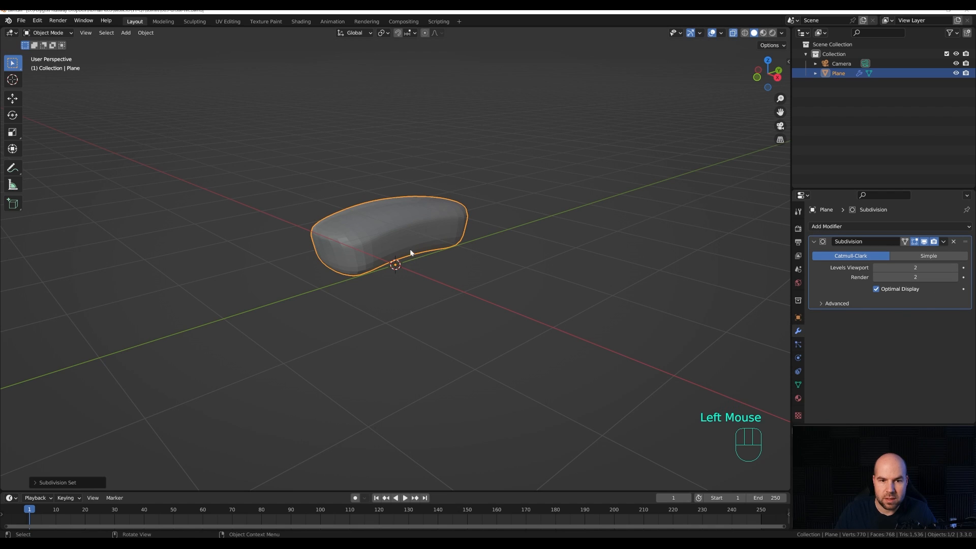
Step: In Edit Mode with edge selection, slide the top surface's near-end edge inward by a factor of about 0.45
{"action": "key", "text": "Tab"}
{"action": "key", "text": "Tab"}
{"action": "key", "text": "Tab"}
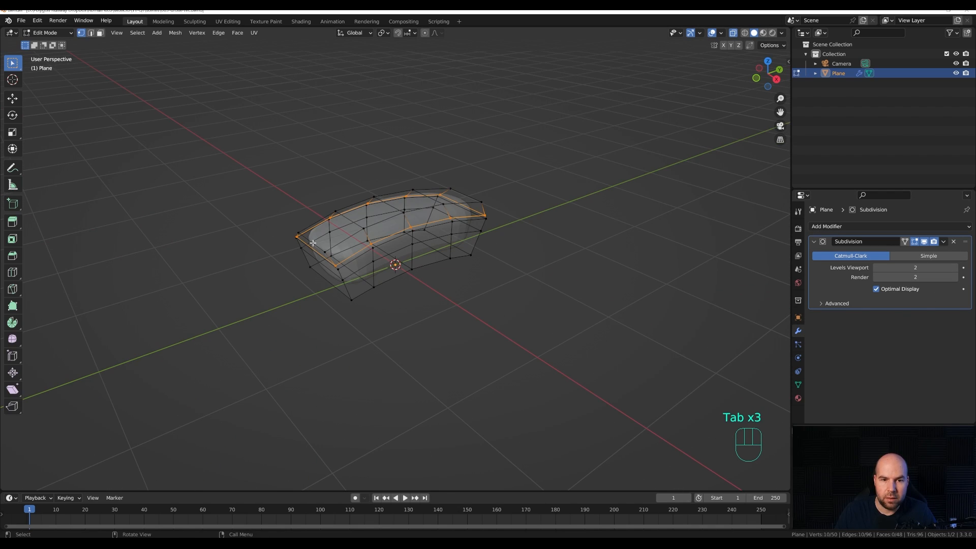
{"action": "key", "text": "2"}
{"action": "left_click", "coordinate": [314, 244]}
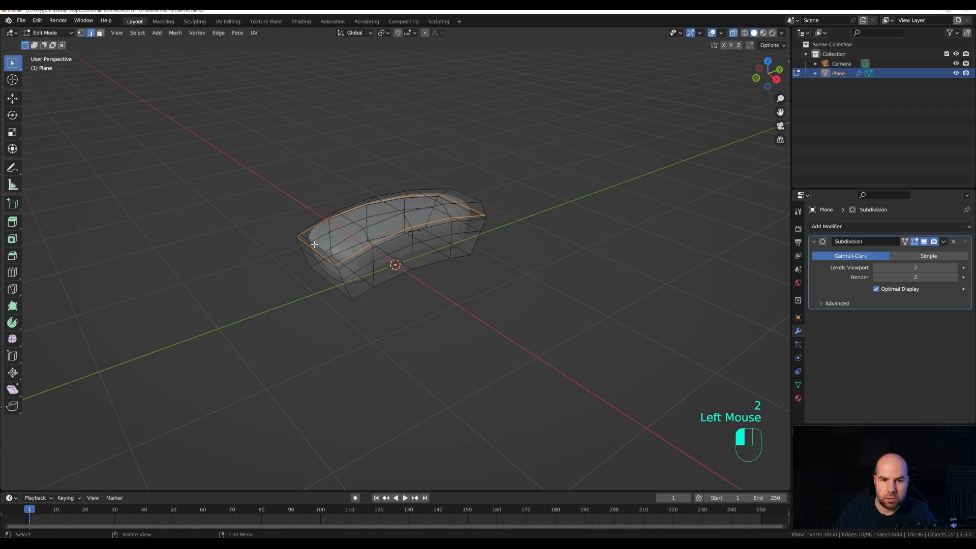
{"action": "key", "text": "g"}
{"action": "key", "text": "g"}
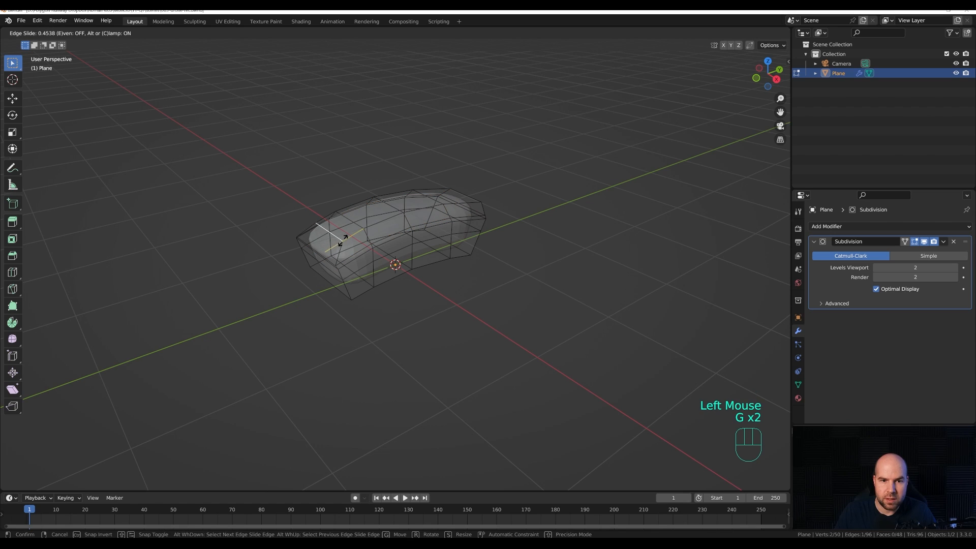
{"action": "left_click", "coordinate": [342, 241]}
Step: Slide the top surface's far-end edge inward by a factor of about 0.17 and return to Object Mode
{"action": "left_click", "coordinate": [481, 195]}
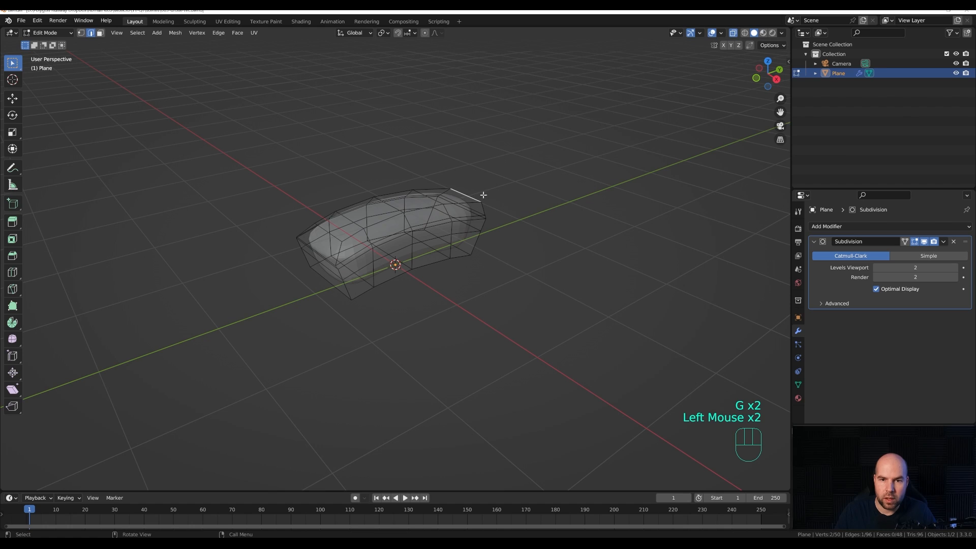
{"action": "key", "text": "g"}
{"action": "key", "text": "g"}
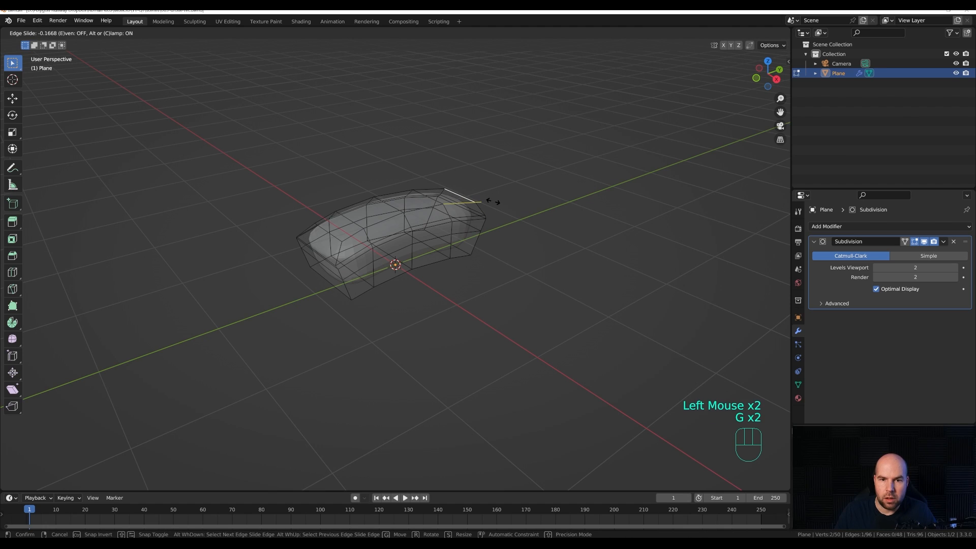
{"action": "left_click", "coordinate": [486, 208]}
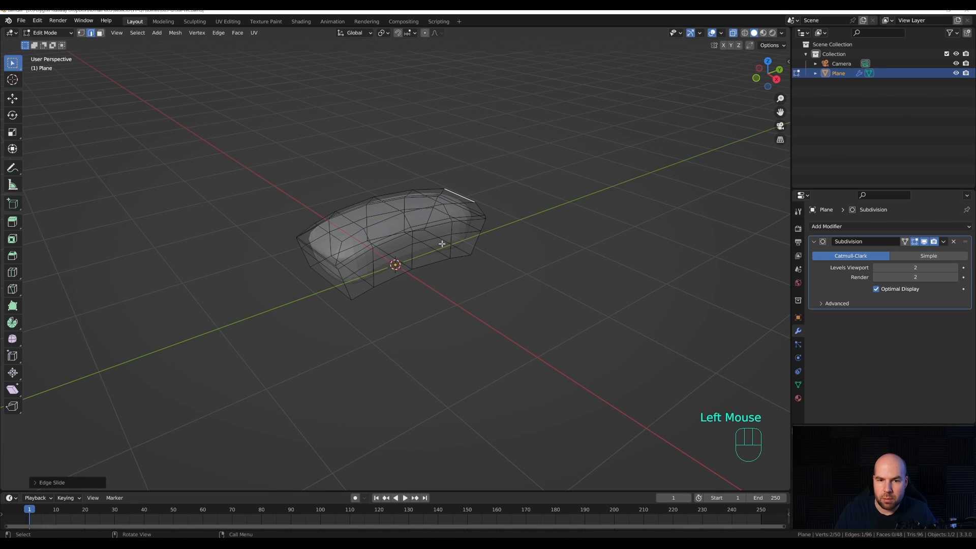
{"action": "middle_click_drag", "start_coordinate": [448, 244], "coordinate": [467, 253]}
{"action": "key", "text": "Tab"}
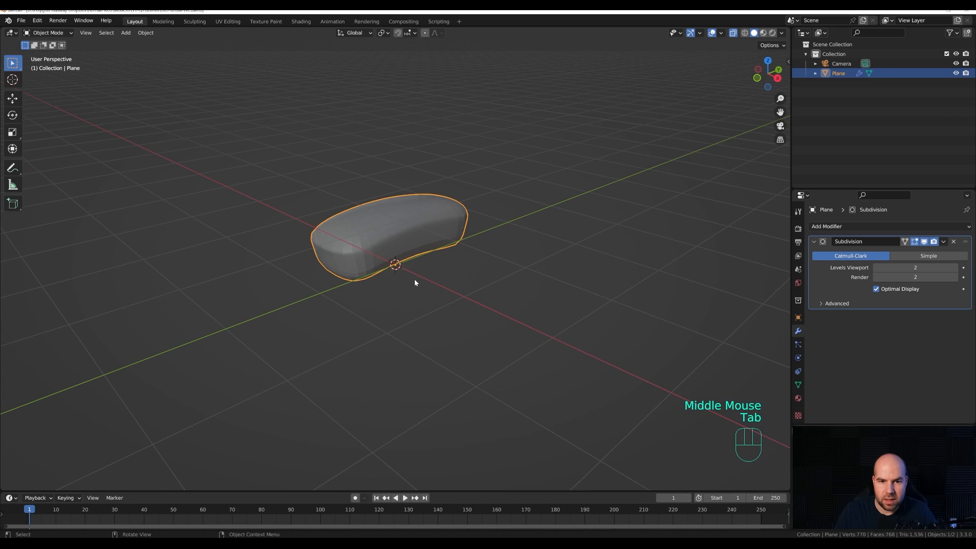
Step: Place the 3D cursor on the block's near lower corner and add a cylinder mesh there
{"action": "right_click", "coordinate": [357, 269], "text": "shift"}
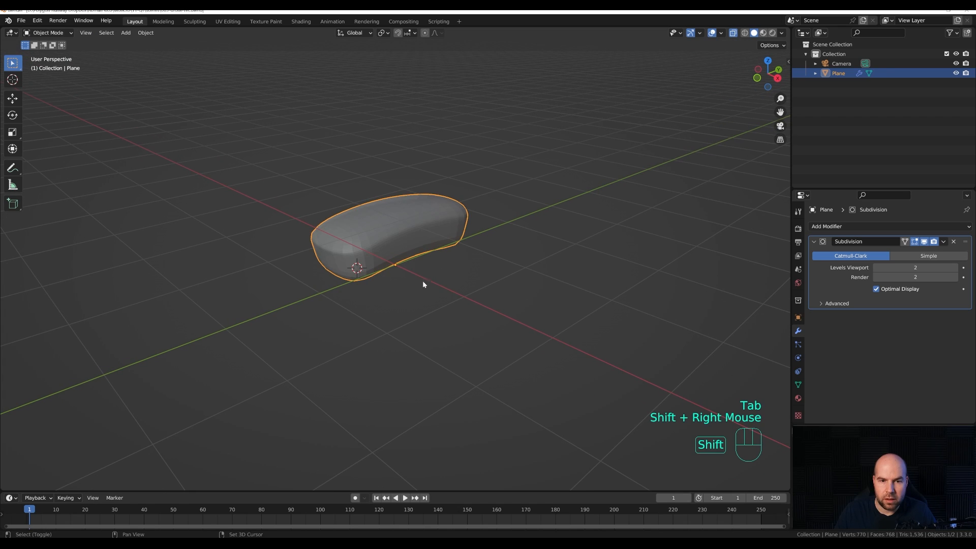
{"action": "middle_click_drag", "start_coordinate": [418, 276], "coordinate": [436, 276]}
{"action": "key", "text": "shift+a"}
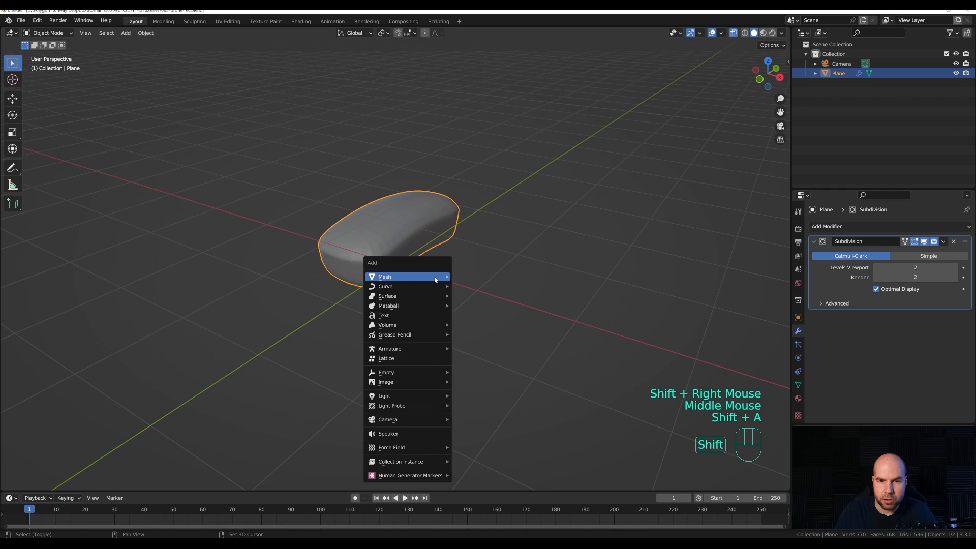
{"action": "mouse_move", "coordinate": [436, 276]}
{"action": "left_click", "coordinate": [486, 325]}
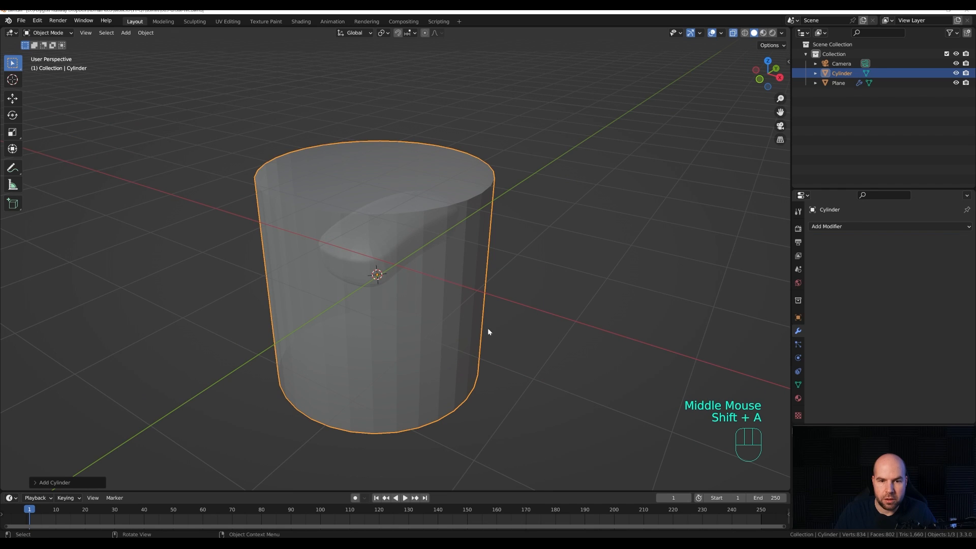
Step: Set the new cylinder's vertex count to 24
{"action": "left_click", "coordinate": [78, 478]}
{"action": "double_click", "coordinate": [119, 368]}
{"action": "type", "text": "2"}
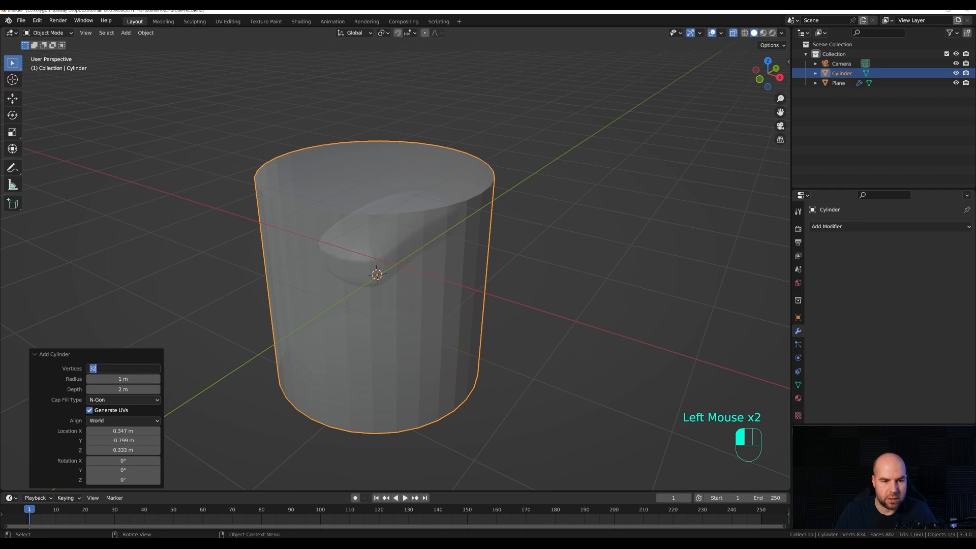
{"action": "type", "text": "4"}
{"action": "key", "text": "Return"}
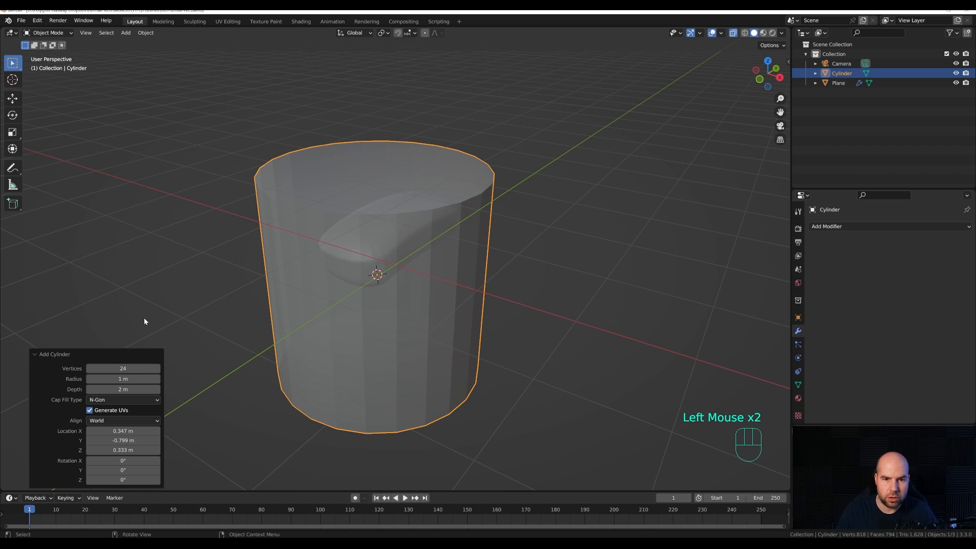
Step: In Edit Mode, scale the whole cylinder down to about 0.075, and enlarge it again by about 1.355
{"action": "key", "text": "Tab"}
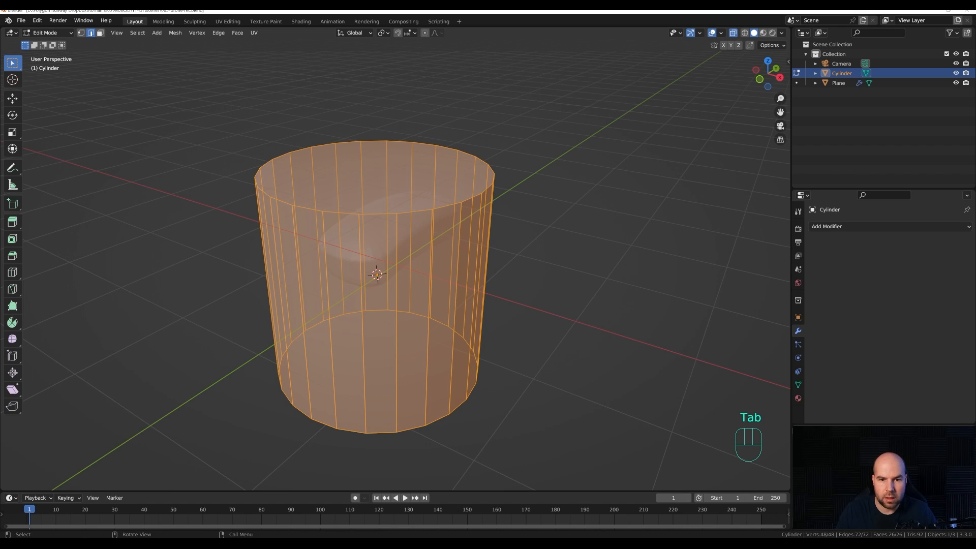
{"action": "key", "text": "s"}
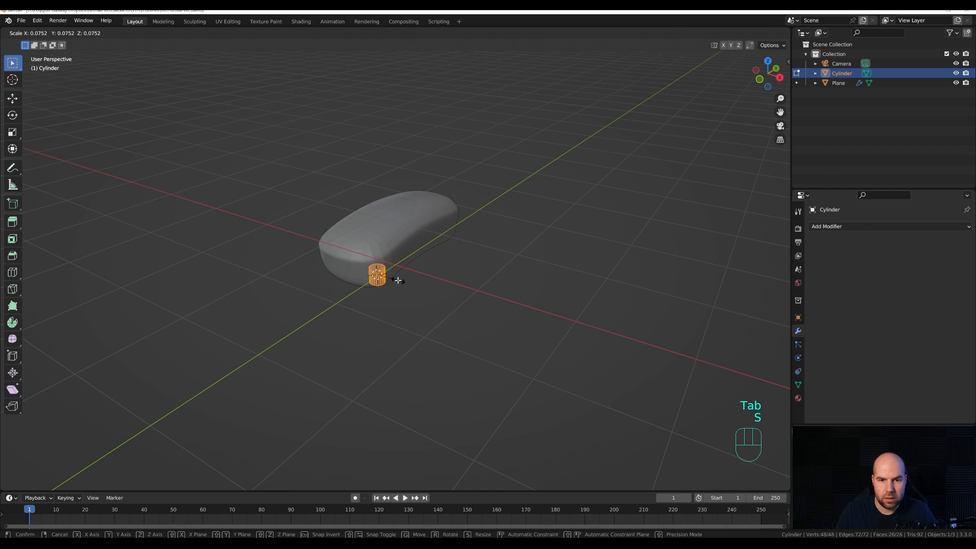
{"action": "left_click", "coordinate": [398, 280]}
{"action": "middle_click_drag", "start_coordinate": [398, 280], "coordinate": [431, 251]}
{"action": "key", "text": "s"}
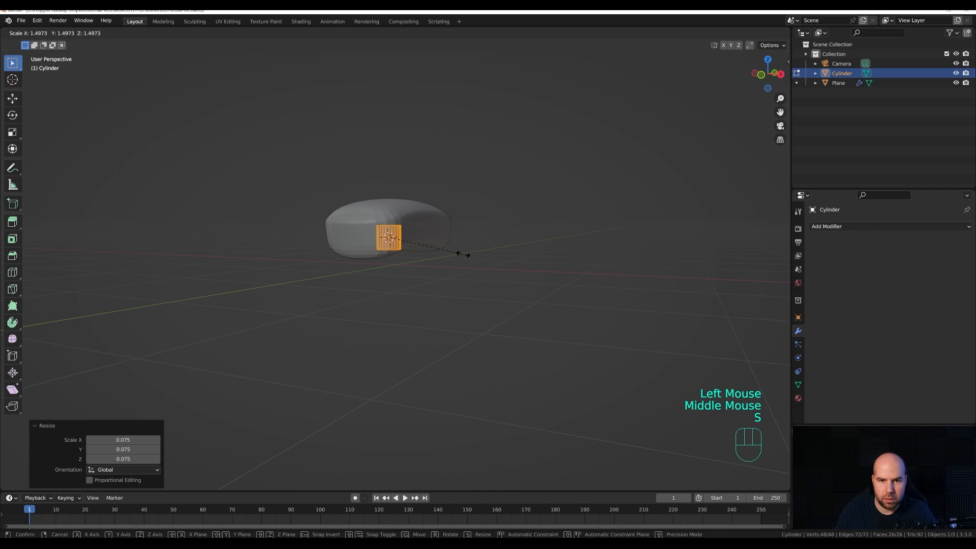
{"action": "left_click", "coordinate": [434, 230]}
{"action": "middle_click_drag", "start_coordinate": [434, 229], "coordinate": [427, 246]}
Step: Widen the cylinder by about 1.98 in X and Y only, keeping its height, and return to Object Mode
{"action": "key", "text": "s"}
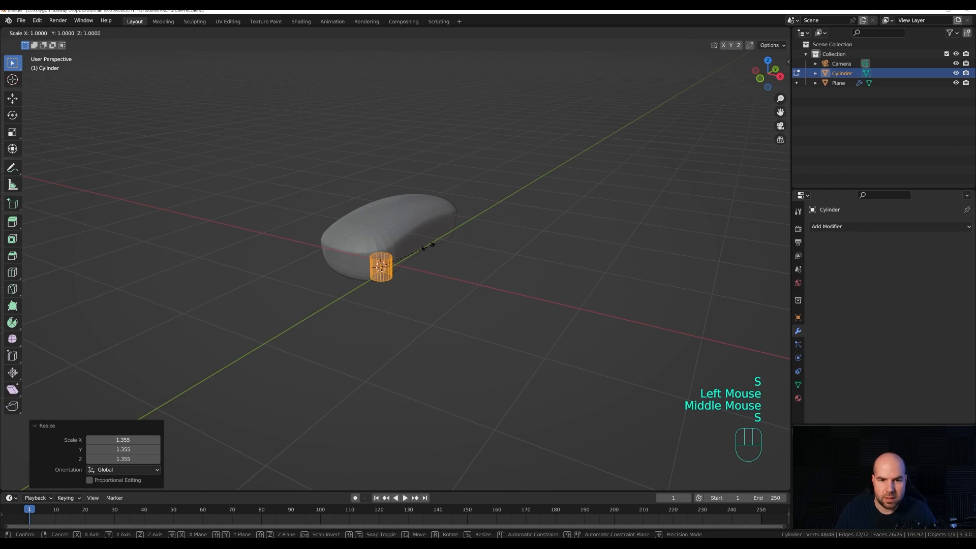
{"action": "key", "text": "shift+z"}
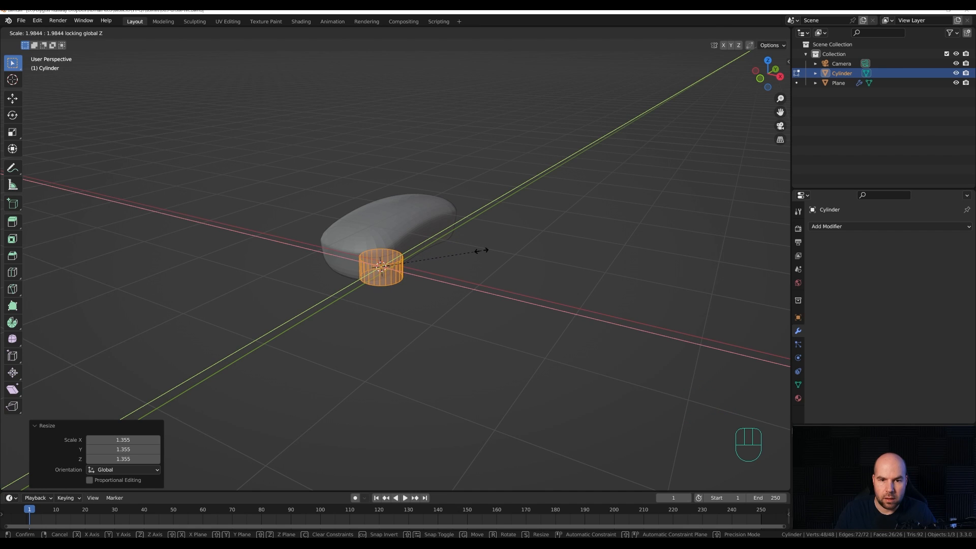
{"action": "left_click", "coordinate": [482, 250]}
{"action": "middle_click_drag", "start_coordinate": [478, 251], "coordinate": [447, 257]}
{"action": "key", "text": "Tab"}
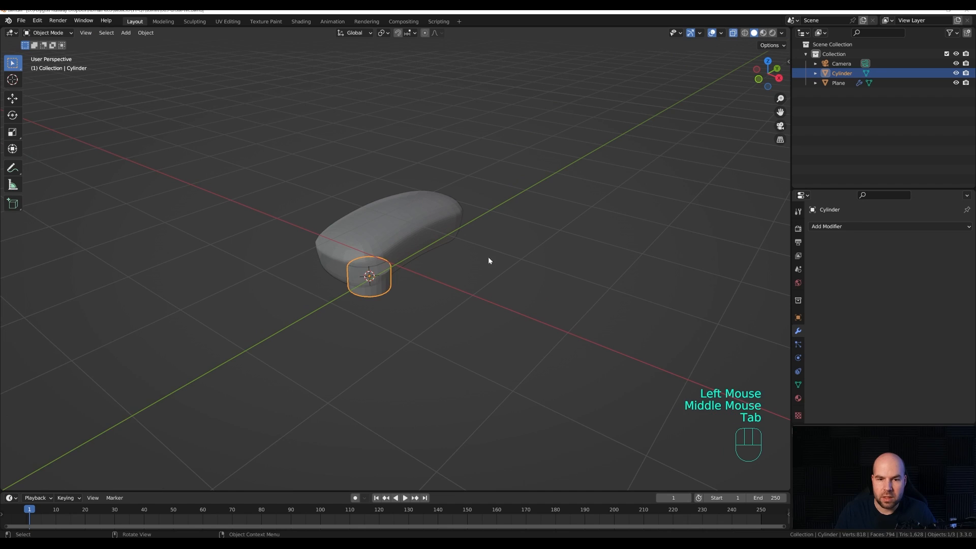
Step: Add a Mirror modifier to the cylinder with the curved block as Mirror Object and both X and Y axes enabled
{"action": "left_click", "coordinate": [840, 227]}
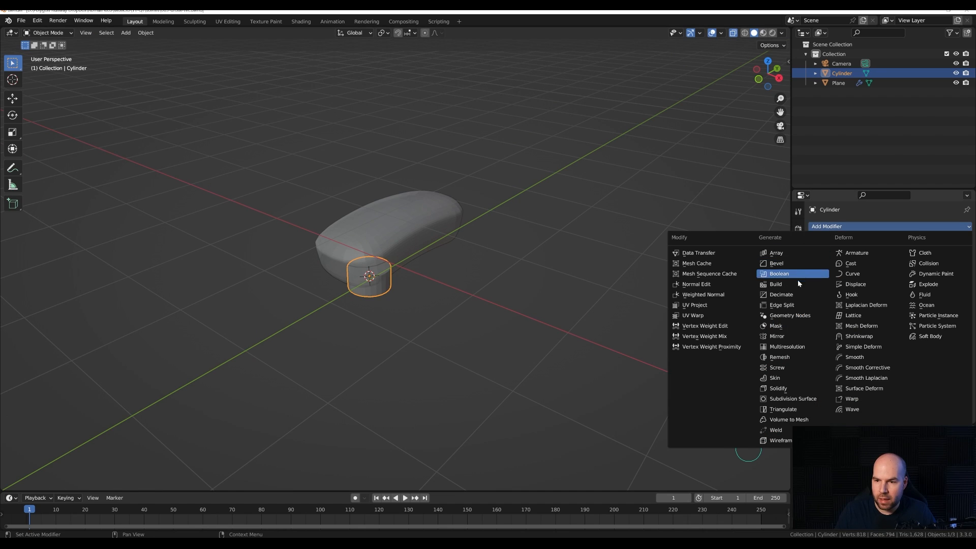
{"action": "left_click", "coordinate": [781, 337]}
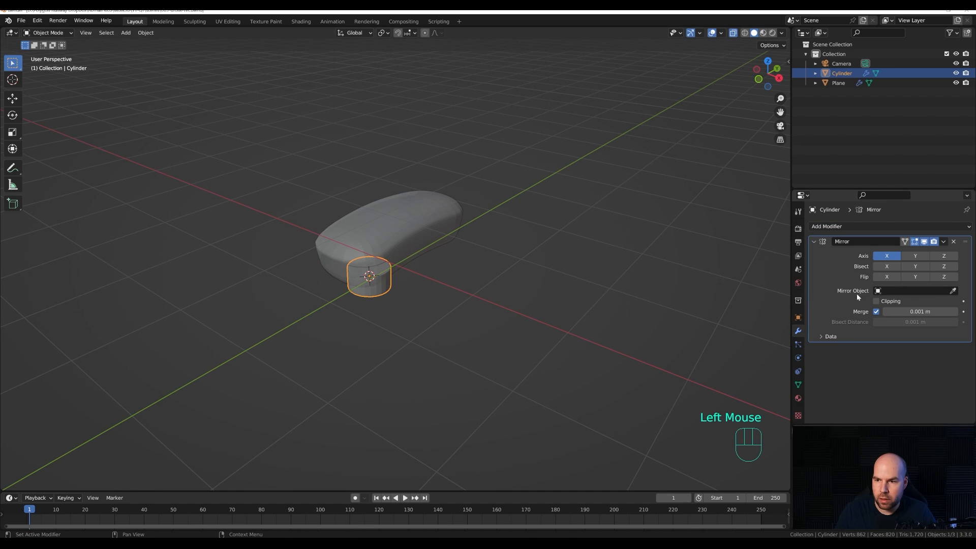
{"action": "left_click", "coordinate": [953, 291]}
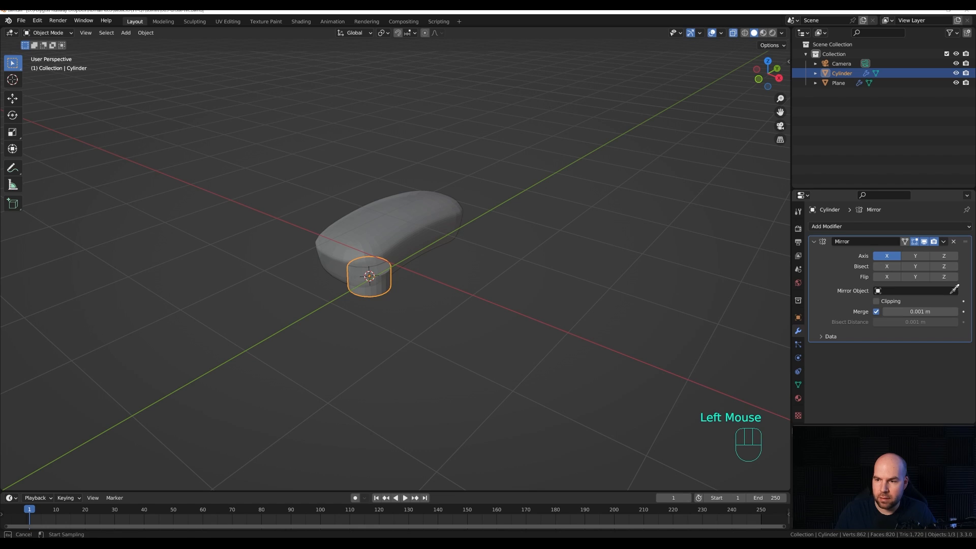
{"action": "left_click", "coordinate": [422, 229]}
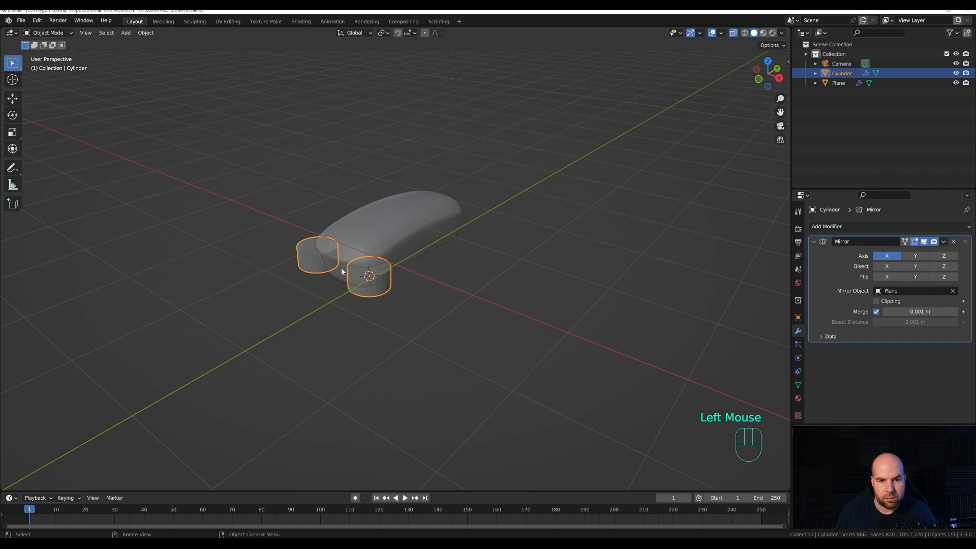
{"action": "left_click", "coordinate": [920, 257]}
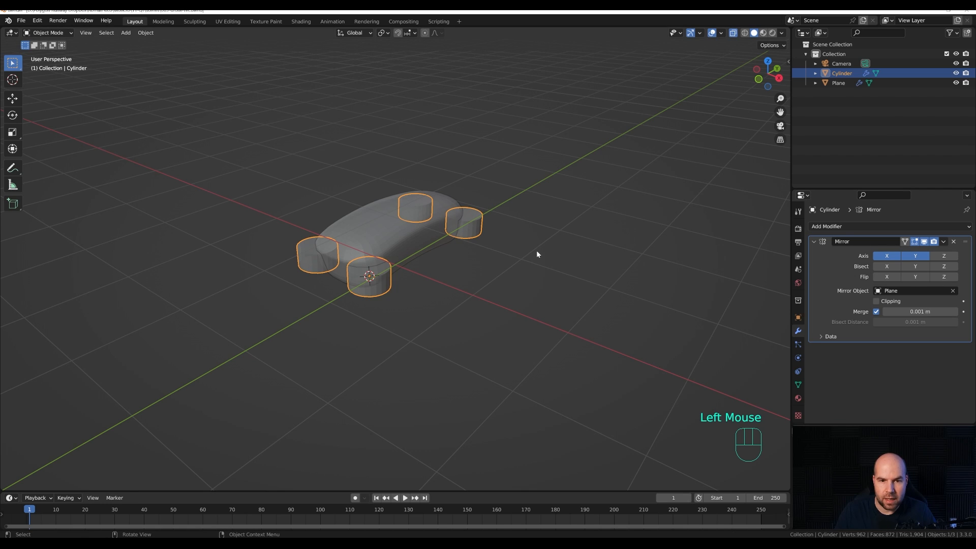
Step: Shade the mirrored cylinders smooth and add the curved block to the selection as the active object
{"action": "middle_click_drag", "start_coordinate": [482, 250], "coordinate": [493, 268]}
{"action": "right_click", "coordinate": [455, 255]}
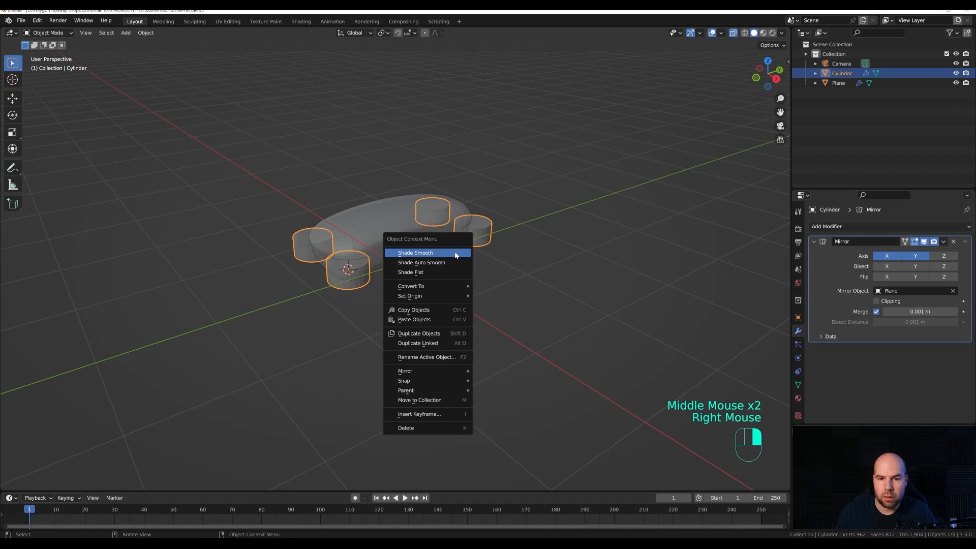
{"action": "left_click", "coordinate": [416, 253]}
{"action": "left_click", "coordinate": [394, 239], "text": "shift"}
{"action": "key", "text": "ctrl+z"}
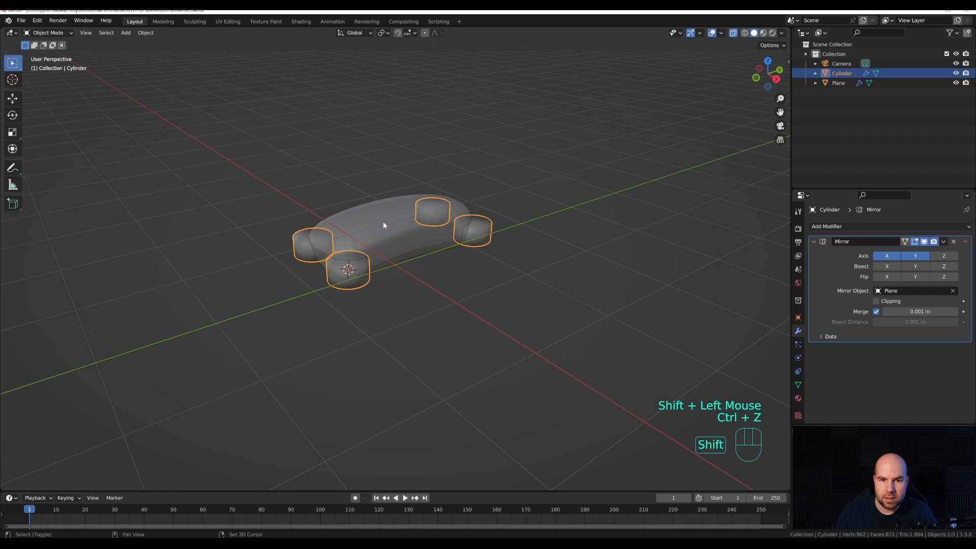
{"action": "left_click", "coordinate": [383, 222], "text": "shift"}
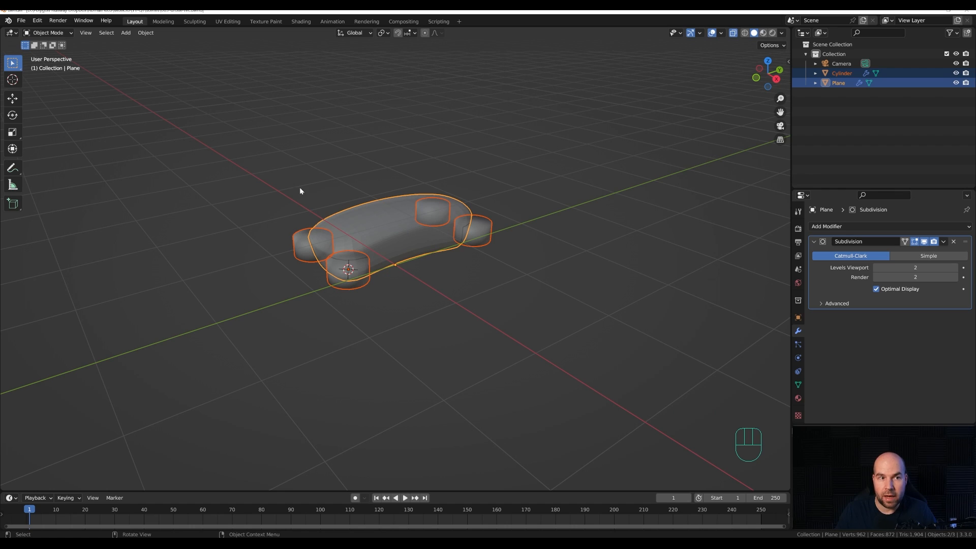
Step: Search the add-on preferences for "bool" to check whether Bool Tool is enabled, and close the preferences
{"action": "left_click", "coordinate": [37, 21]}
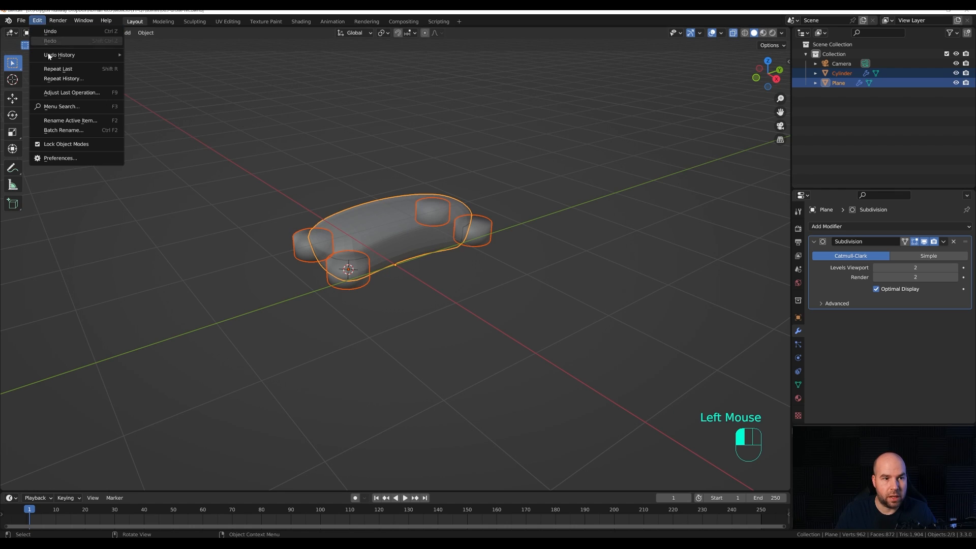
{"action": "left_click", "coordinate": [74, 158]}
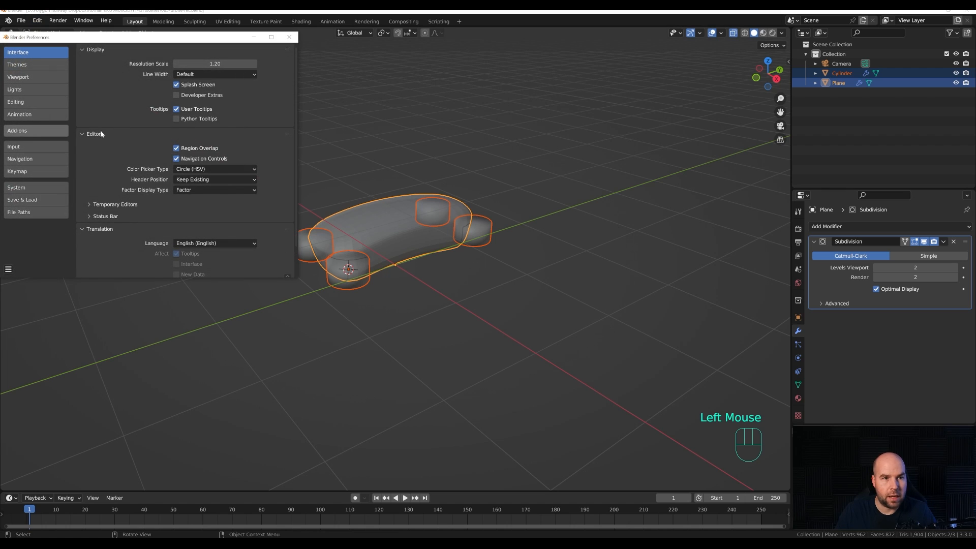
{"action": "left_click", "coordinate": [36, 131]}
{"action": "left_click", "coordinate": [252, 63]}
{"action": "type", "text": "bool"}
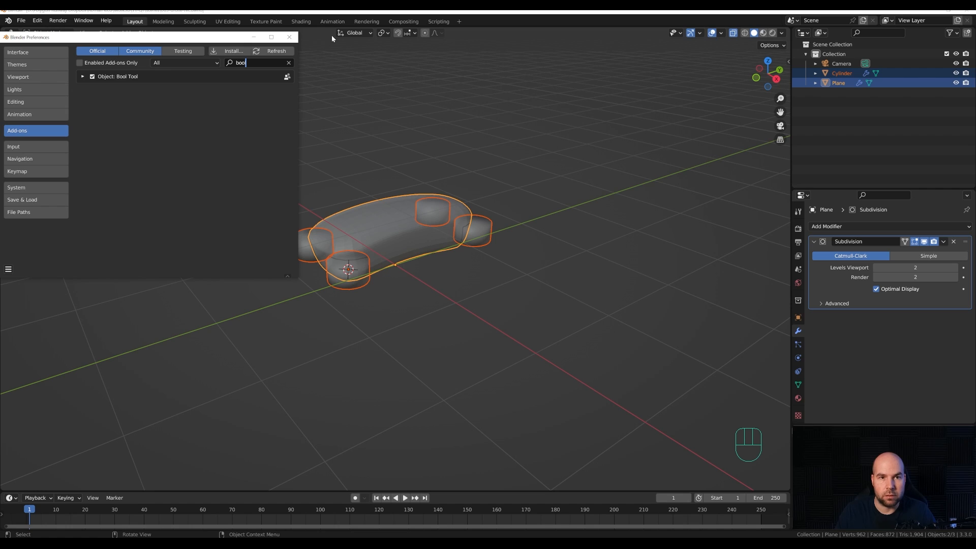
{"action": "left_click", "coordinate": [290, 37]}
{"action": "left_click", "coordinate": [289, 37]}
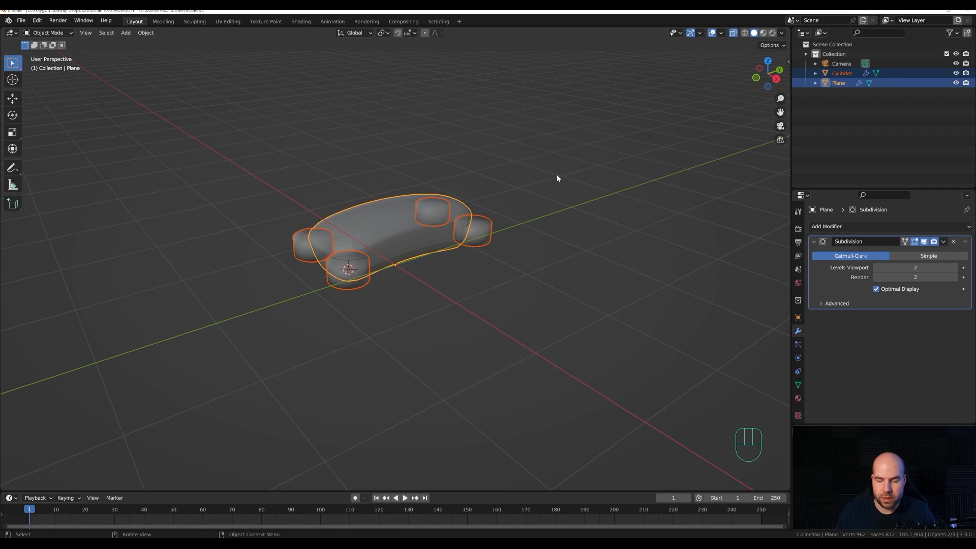
Step: Subtract the mirrored cylinders from the block with a Bool Tool Difference and apply Shade Auto Smooth to the block alone
{"action": "key", "text": "ctrl+KP_Subtract"}
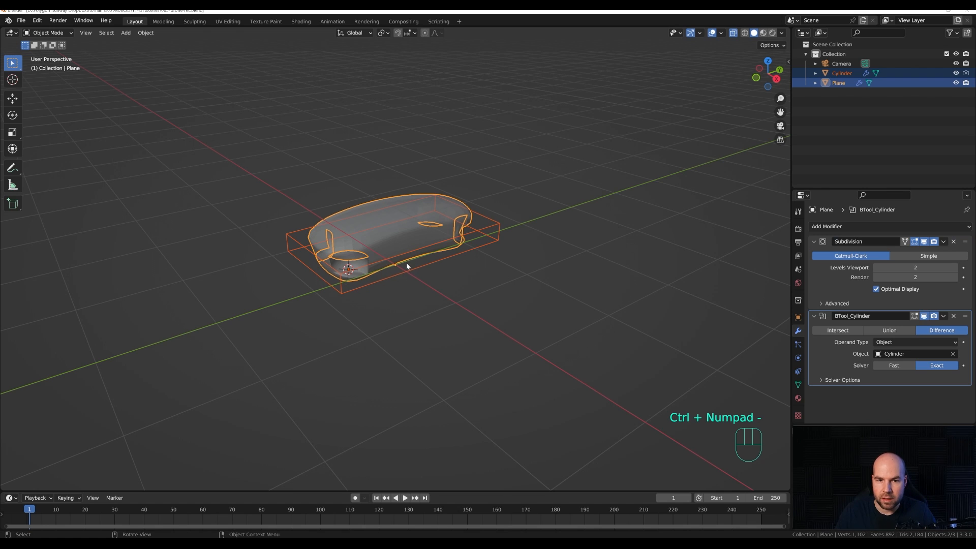
{"action": "left_click", "coordinate": [362, 234]}
{"action": "scroll", "coordinate": [379, 258], "scroll_direction": "up", "scroll_amount": 2}
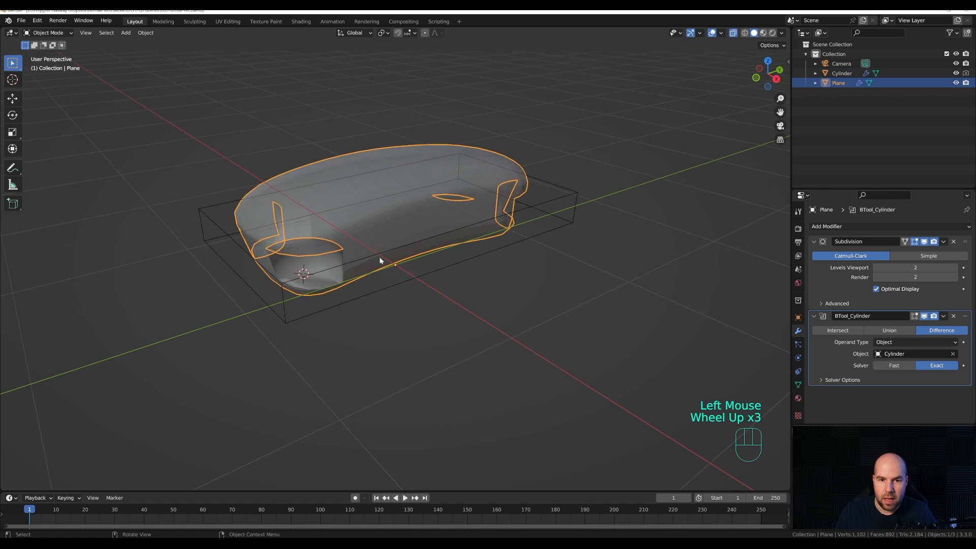
{"action": "scroll", "coordinate": [372, 257], "scroll_direction": "down", "scroll_amount": 3}
{"action": "scroll", "coordinate": [371, 259], "scroll_direction": "up", "scroll_amount": 3}
{"action": "middle_click_drag", "start_coordinate": [401, 207], "coordinate": [356, 208], "text": "shift"}
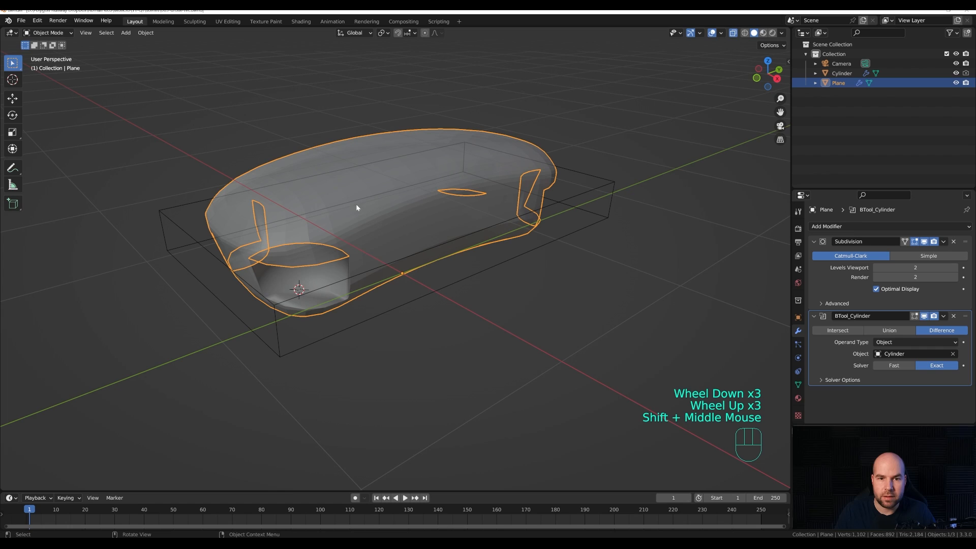
{"action": "right_click", "coordinate": [331, 183]}
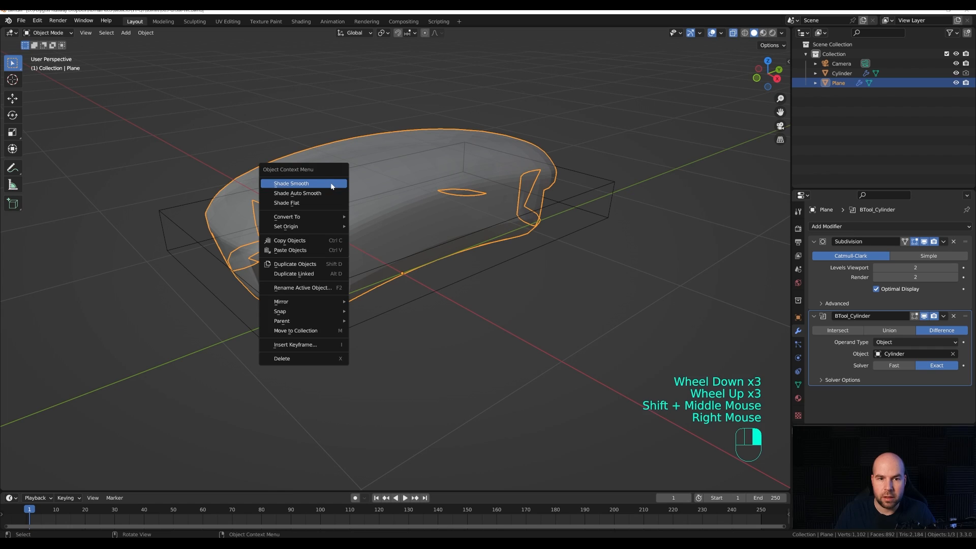
{"action": "left_click", "coordinate": [306, 196]}
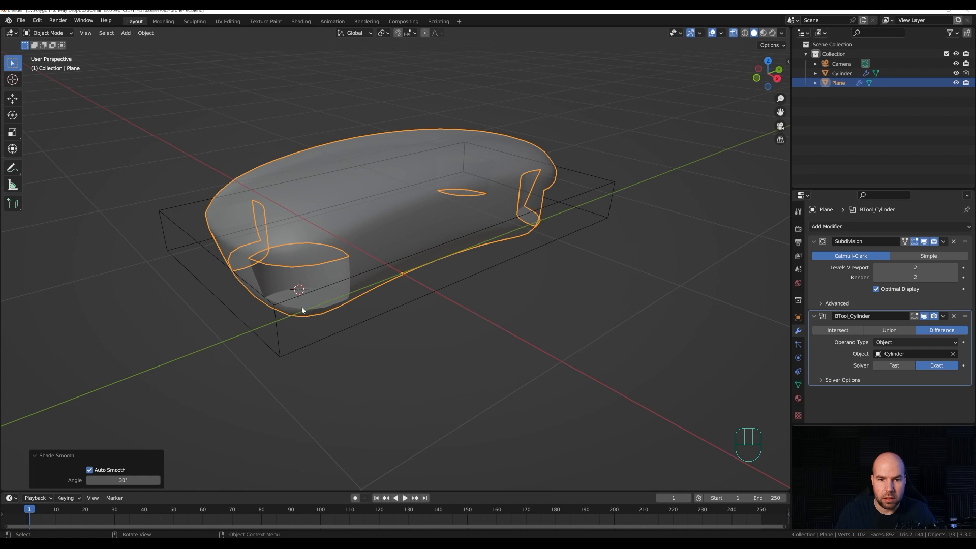
Step: Deselect the block and turn off X-ray display in the viewport
{"action": "left_click", "coordinate": [492, 332]}
{"action": "scroll", "coordinate": [367, 232], "scroll_direction": "down", "scroll_amount": 2}
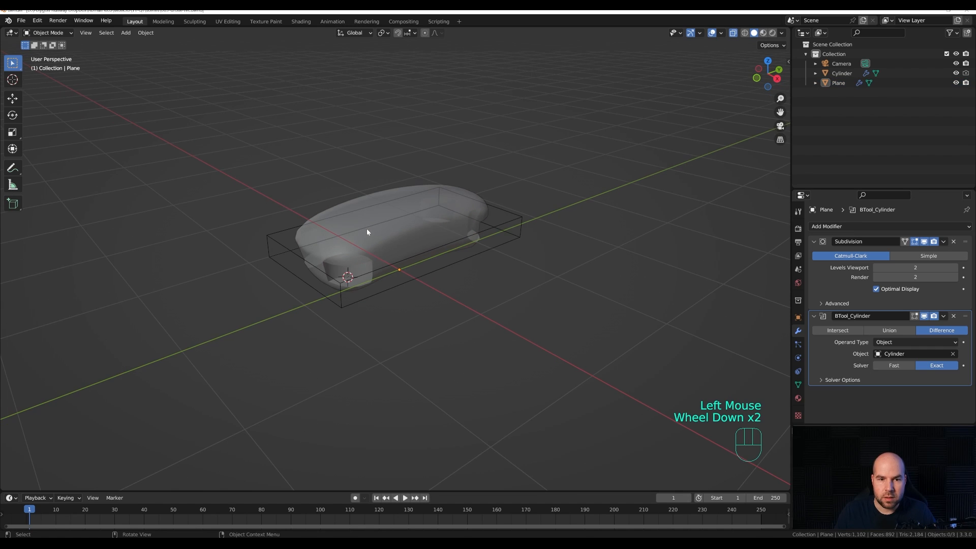
{"action": "left_click", "coordinate": [733, 33]}
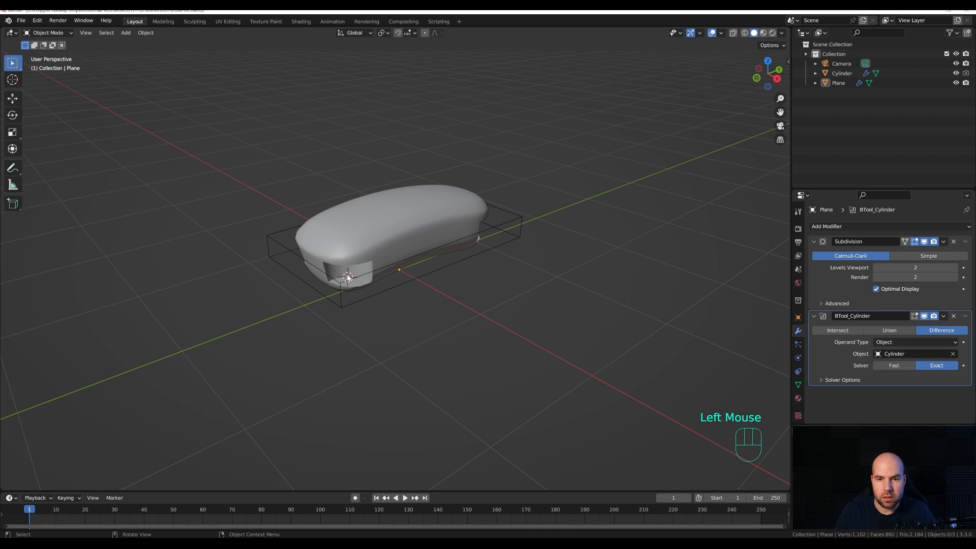
{"action": "middle_click_drag", "start_coordinate": [474, 279], "coordinate": [415, 283]}
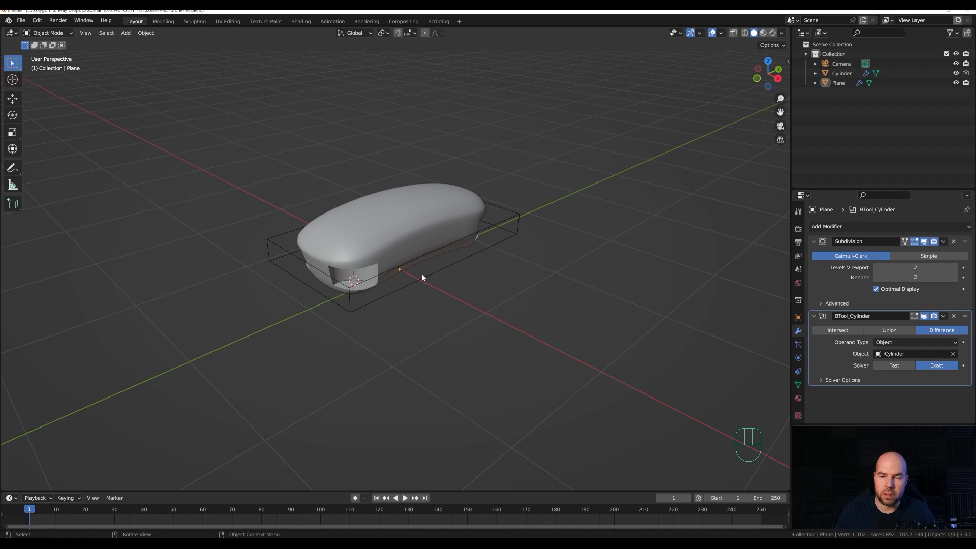
Step: Add a cylinder with 12 vertices at the 3D cursor, by the block's cut corner
{"action": "left_click", "coordinate": [422, 272]}
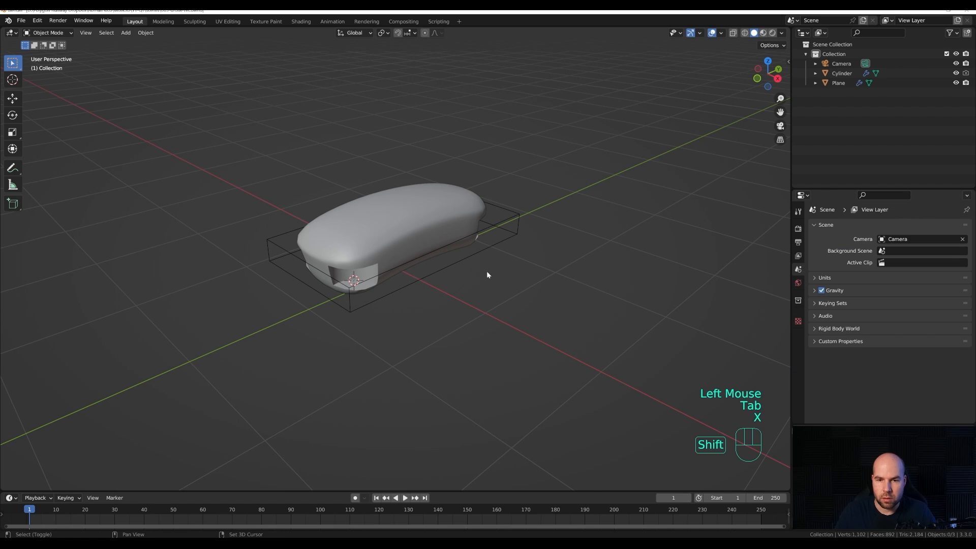
{"action": "key", "text": "shift+a"}
{"action": "mouse_move", "coordinate": [486, 272]}
{"action": "left_click", "coordinate": [530, 320]}
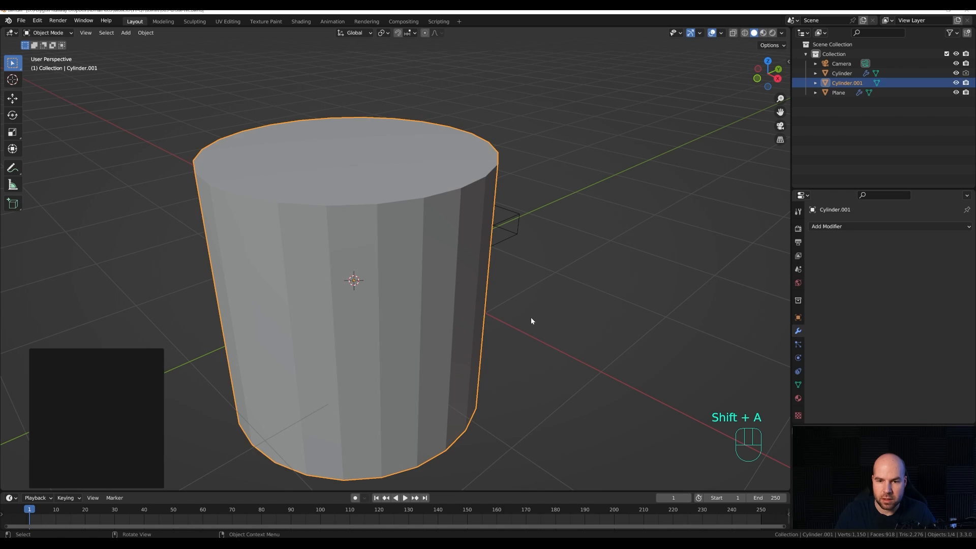
{"action": "left_click", "coordinate": [124, 368]}
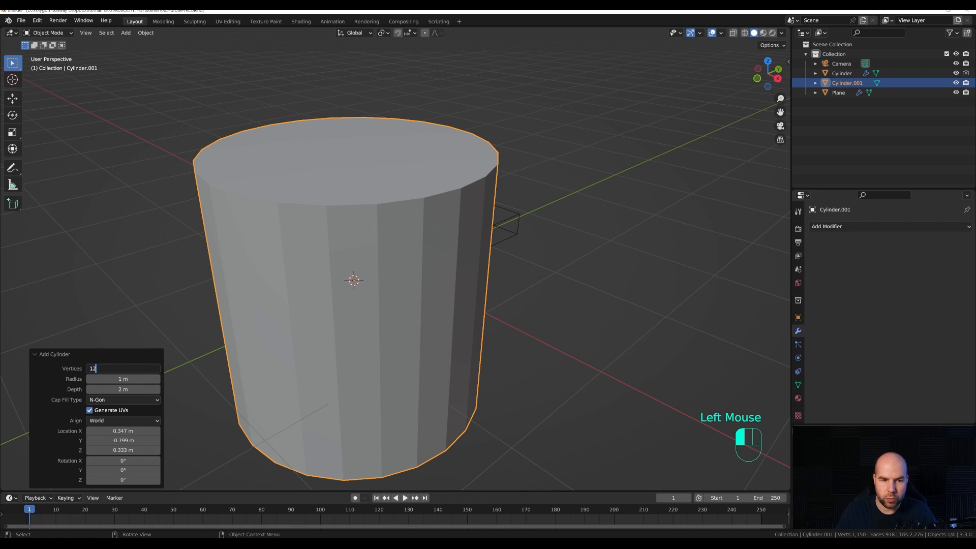
{"action": "type", "text": "12"}
{"action": "left_click", "coordinate": [148, 319]}
Step: Scale the new cylinder's mesh down to about 0.088 and widen it by about 1.48 in X and Y only
{"action": "key", "text": "Tab"}
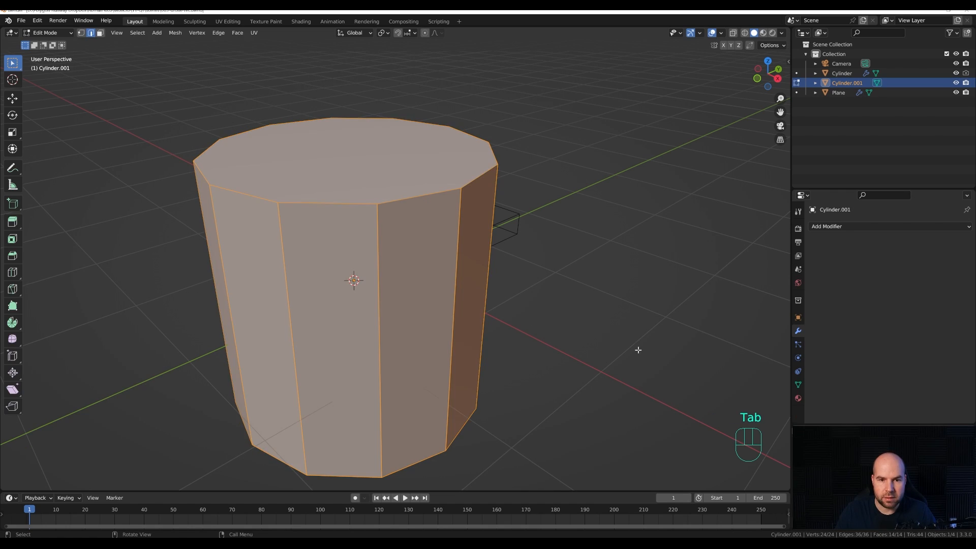
{"action": "key", "text": "s"}
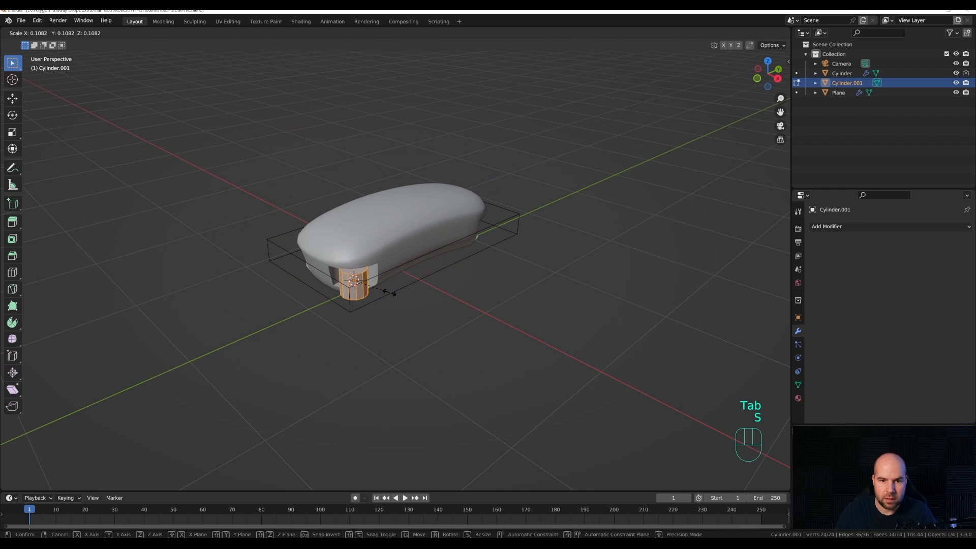
{"action": "left_click", "coordinate": [382, 287]}
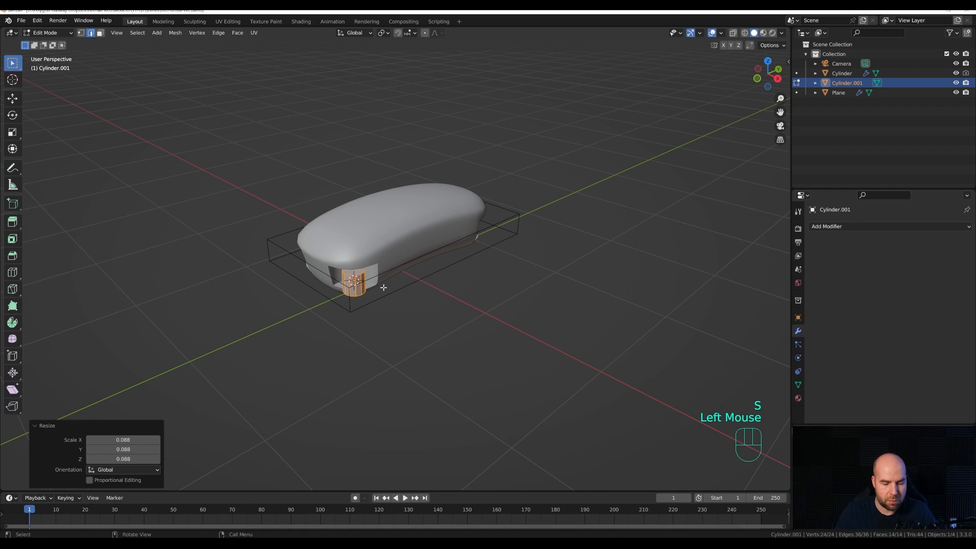
{"action": "key", "text": "s"}
{"action": "key", "text": "shift+z"}
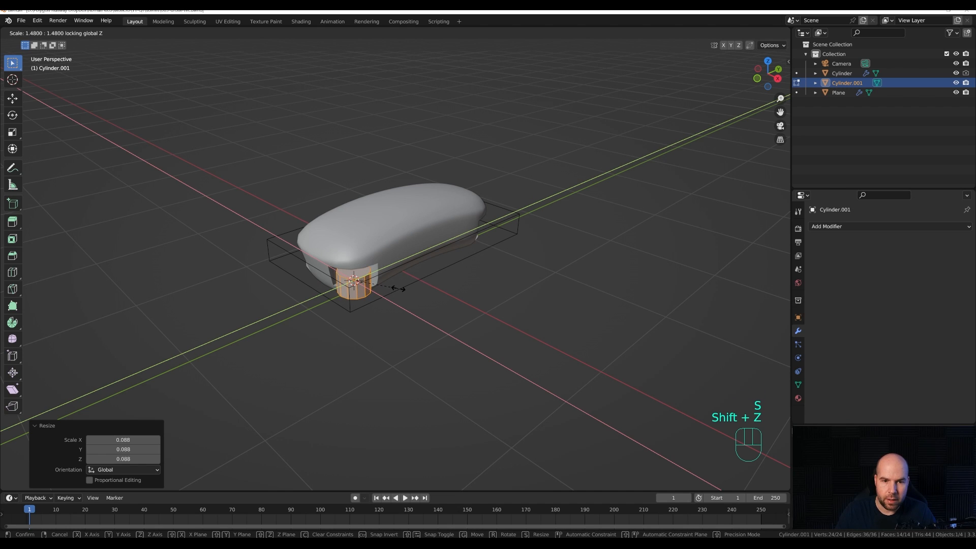
{"action": "left_click", "coordinate": [398, 288]}
Step: Select the four adjacent side faces on the cylinder's outer side and extrude them about 0.84 m away from the block
{"action": "middle_click_drag", "start_coordinate": [398, 288], "coordinate": [313, 293]}
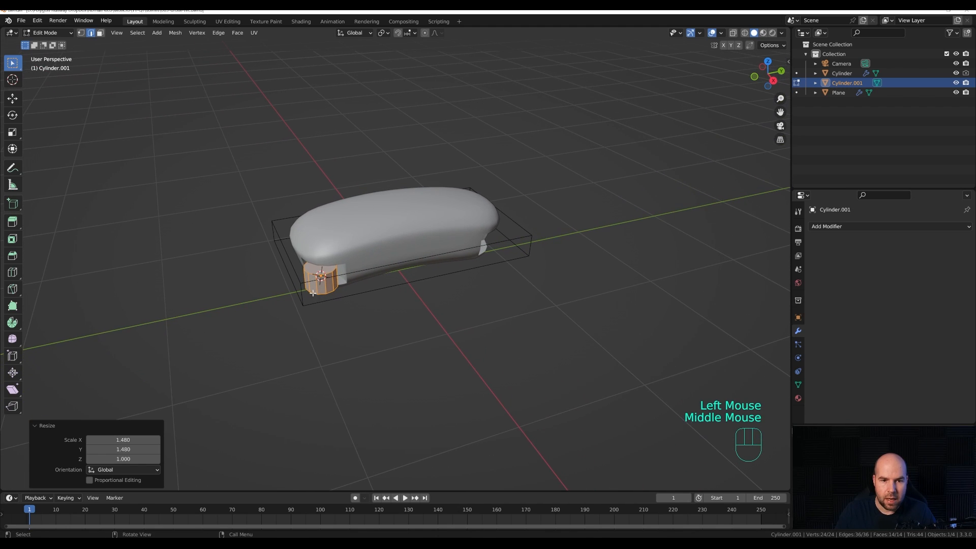
{"action": "key", "text": "3"}
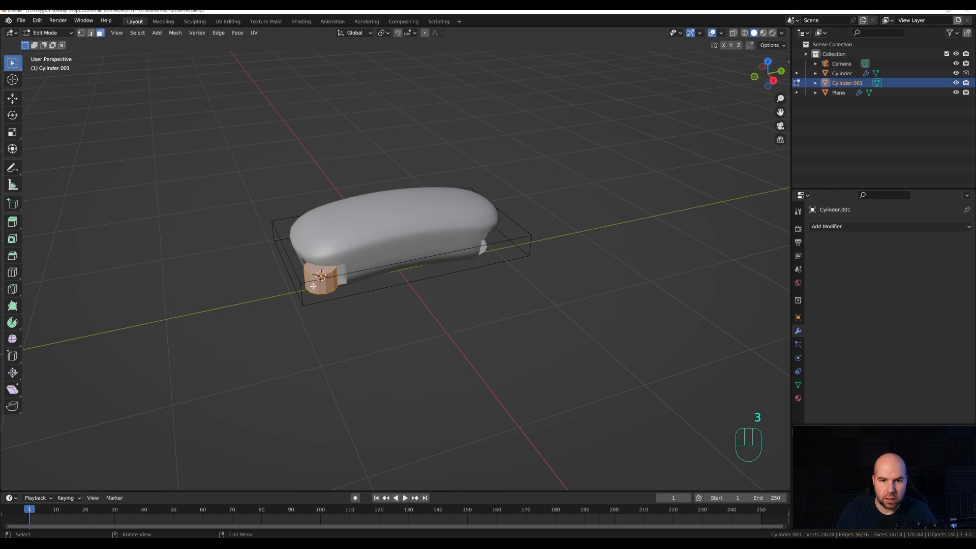
{"action": "left_click", "coordinate": [313, 285]}
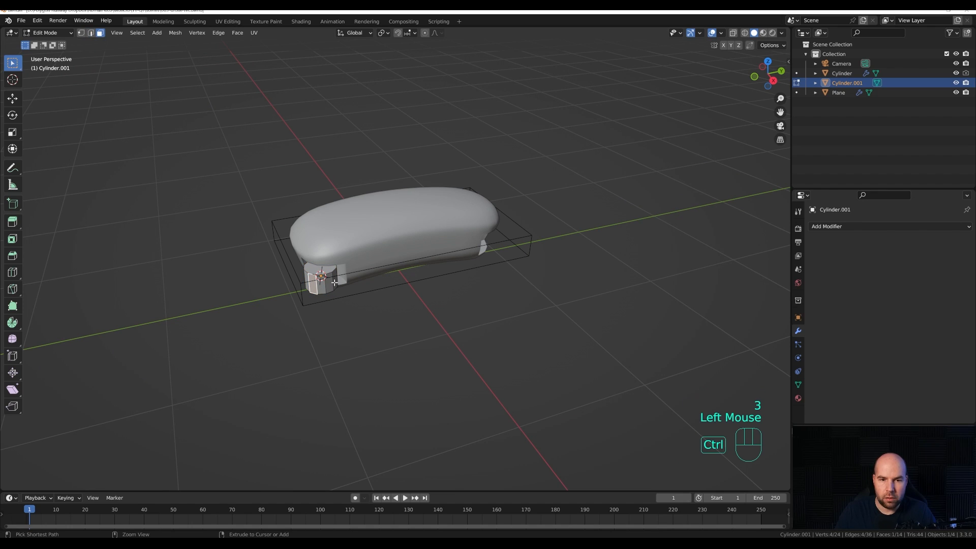
{"action": "left_click", "coordinate": [335, 283], "text": "ctrl"}
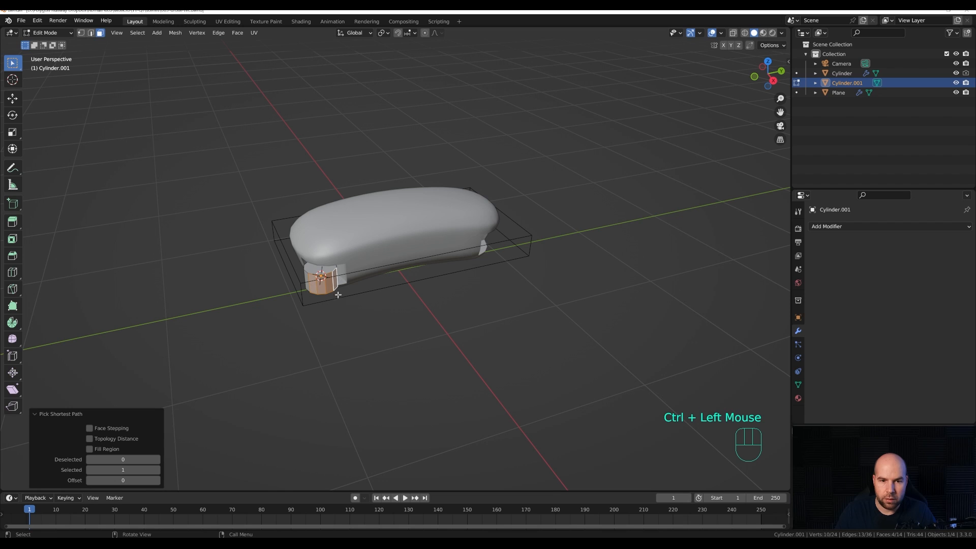
{"action": "middle_click_drag", "start_coordinate": [351, 315], "coordinate": [374, 312]}
{"action": "key", "text": "e"}
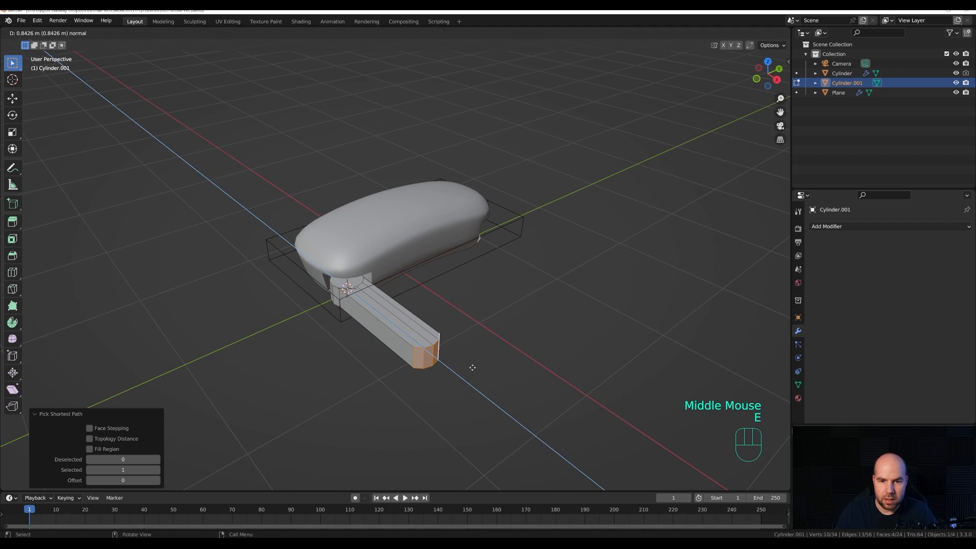
{"action": "left_click", "coordinate": [472, 368]}
Step: Flatten the end of the extruded arm to 0 along X and taper it by scaling the end faces to about 0.49
{"action": "key", "text": "KP_7"}
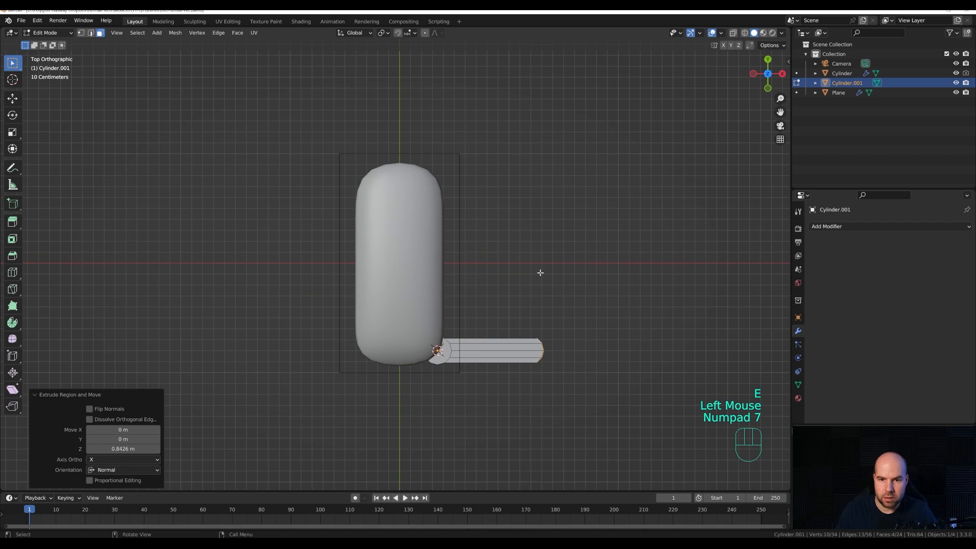
{"action": "middle_click_drag", "start_coordinate": [538, 273], "coordinate": [524, 296], "text": "shift"}
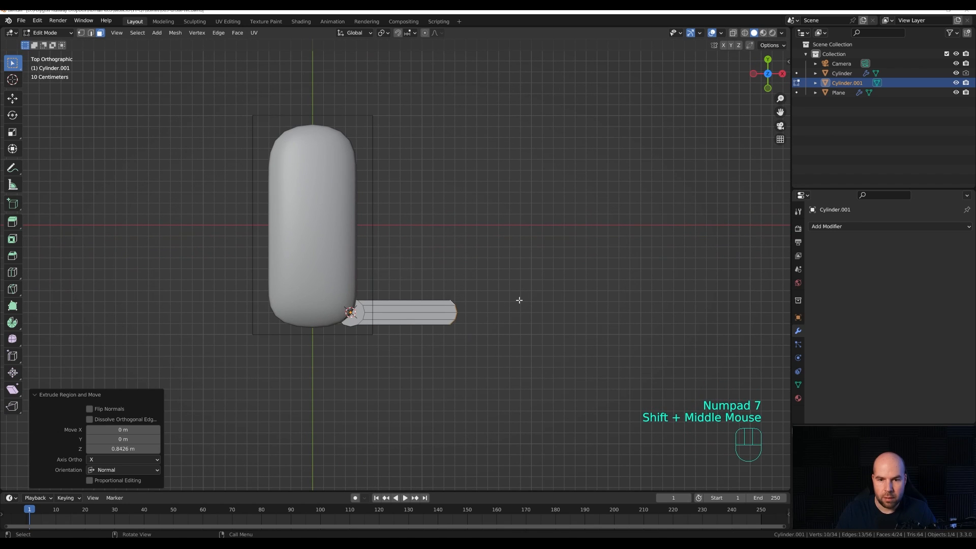
{"action": "key", "text": "s"}
{"action": "key", "text": "x"}
{"action": "key", "text": "KP_0"}
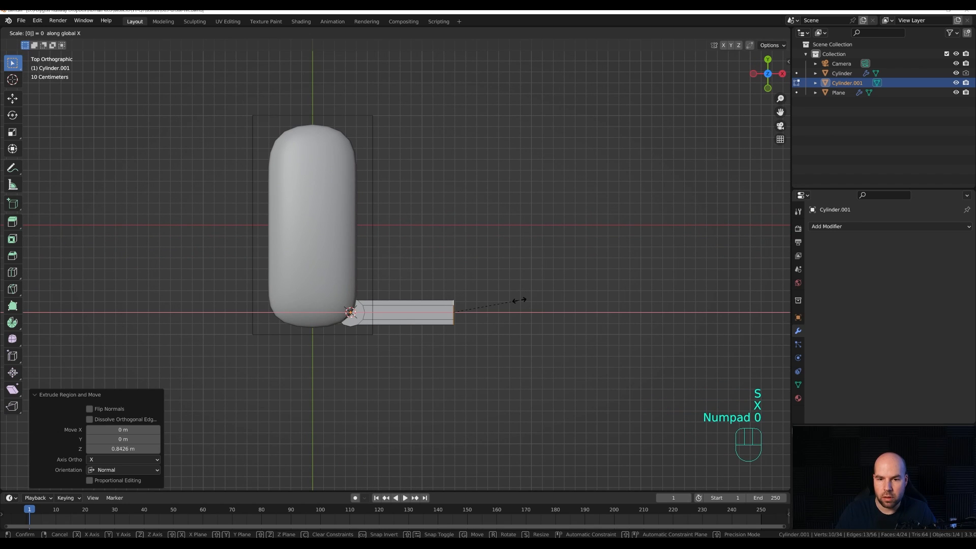
{"action": "key", "text": "KP_Enter"}
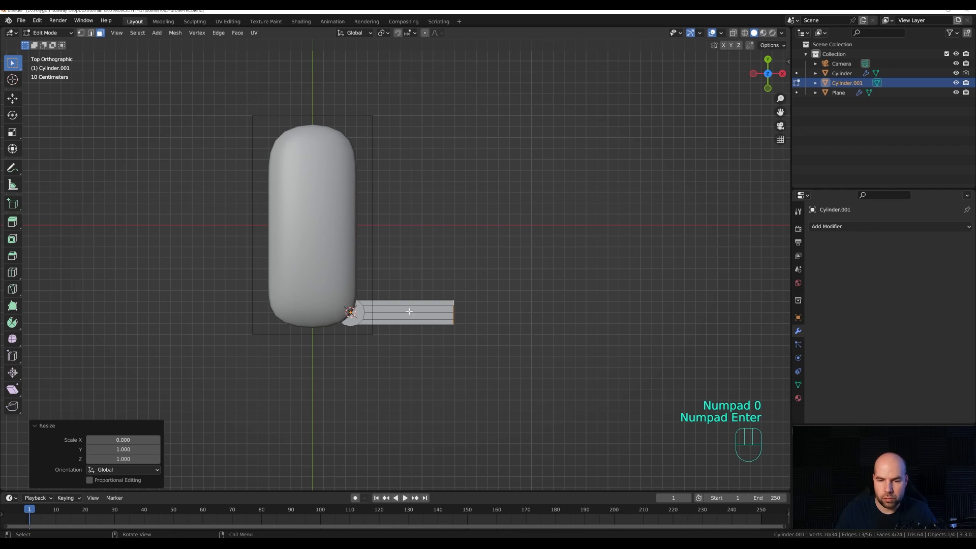
{"action": "key", "text": "Escape"}
{"action": "key", "text": "s"}
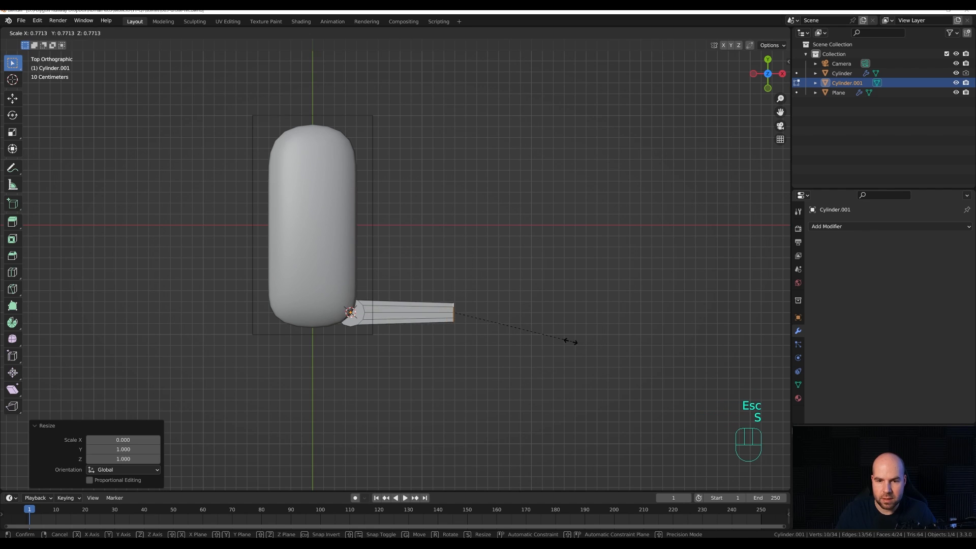
{"action": "left_click", "coordinate": [530, 331]}
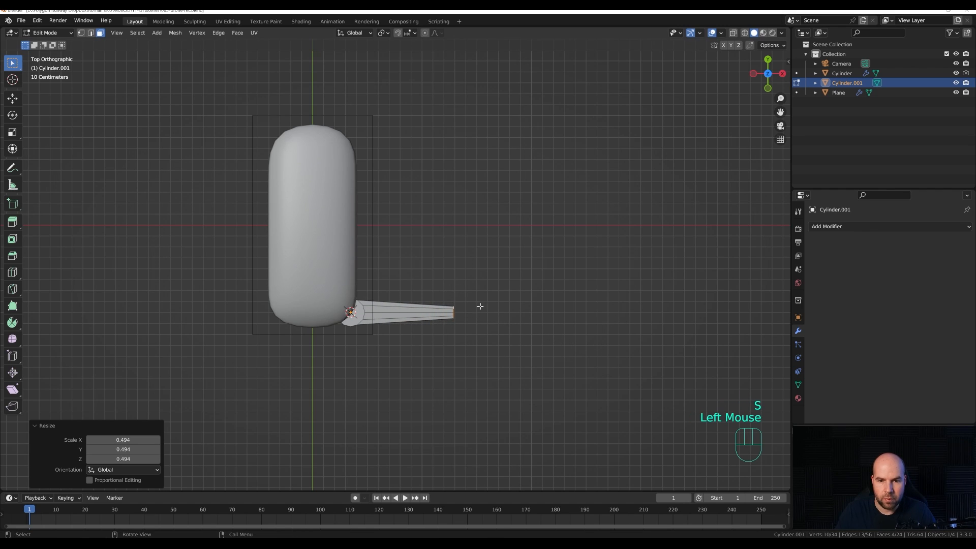
Step: Snap the 3D cursor to the arm's selected end faces, return to Object Mode and deselect the arm
{"action": "key", "text": "shift+s"}
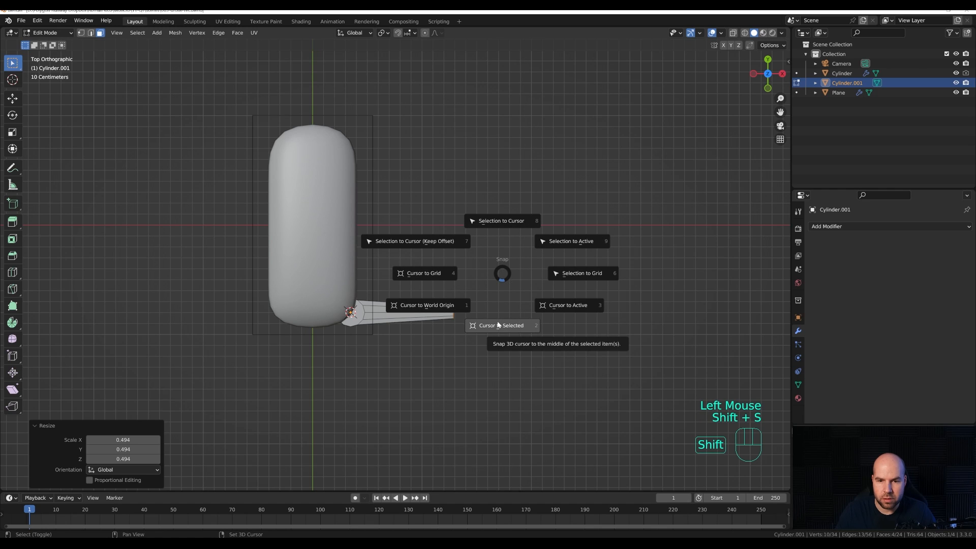
{"action": "left_click", "coordinate": [498, 325]}
{"action": "key", "text": "Tab"}
{"action": "left_click", "coordinate": [497, 312]}
{"action": "key", "text": "x"}
Step: Add a cylinder with 24 vertices at the end of the arm
{"action": "key", "text": "shift+a"}
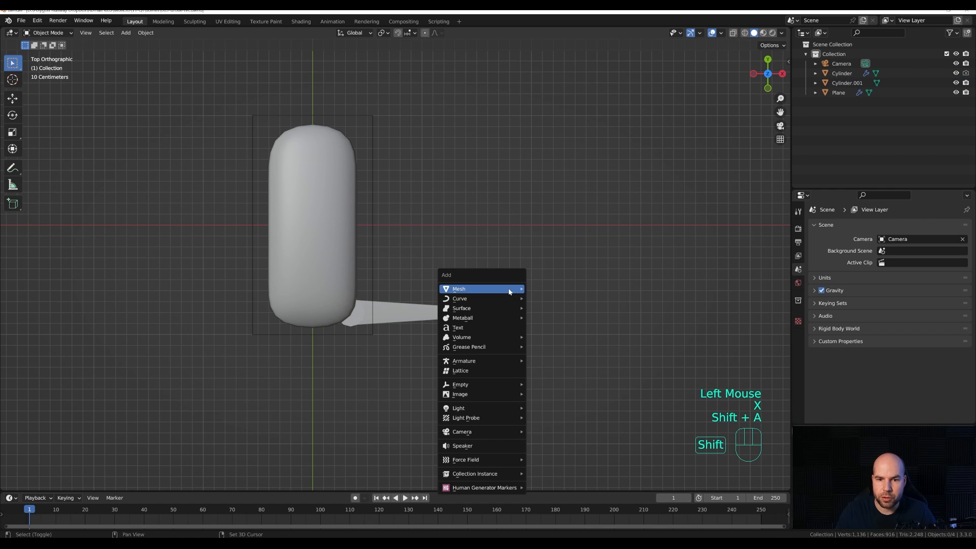
{"action": "mouse_move", "coordinate": [514, 289]}
{"action": "left_click", "coordinate": [578, 100]}
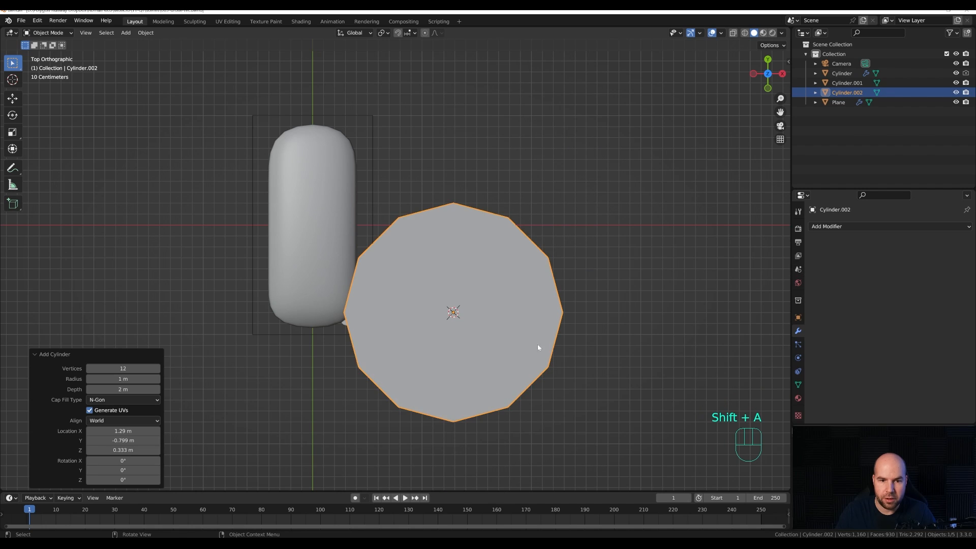
{"action": "left_click", "coordinate": [123, 368]}
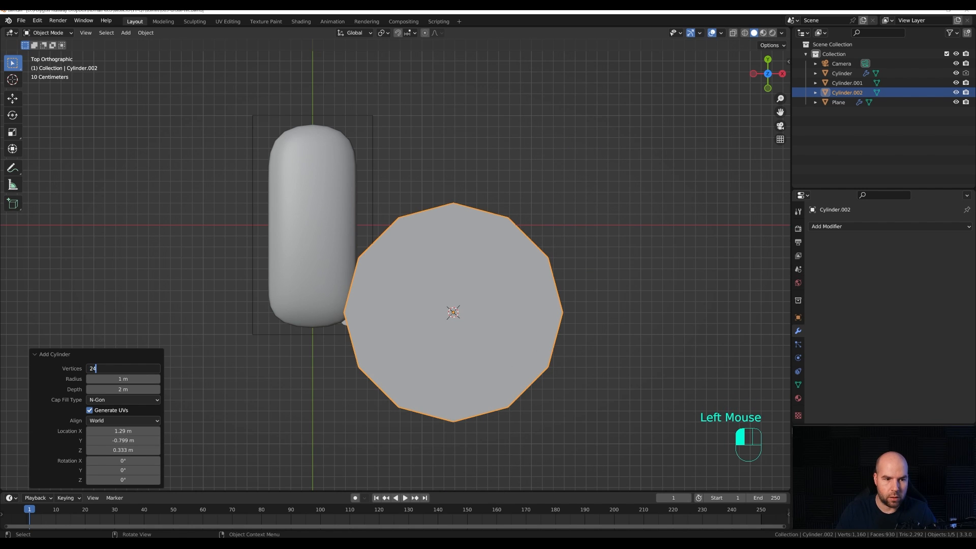
{"action": "type", "text": "24"}
{"action": "key", "text": "Return"}
Step: Scale the 24-sided cylinder's mesh down to about 0.105 and widen it by about 1.4 in X and Y only
{"action": "middle_click_drag", "start_coordinate": [508, 364], "coordinate": [469, 320]}
{"action": "scroll", "coordinate": [586, 344], "scroll_direction": "down", "scroll_amount": 2}
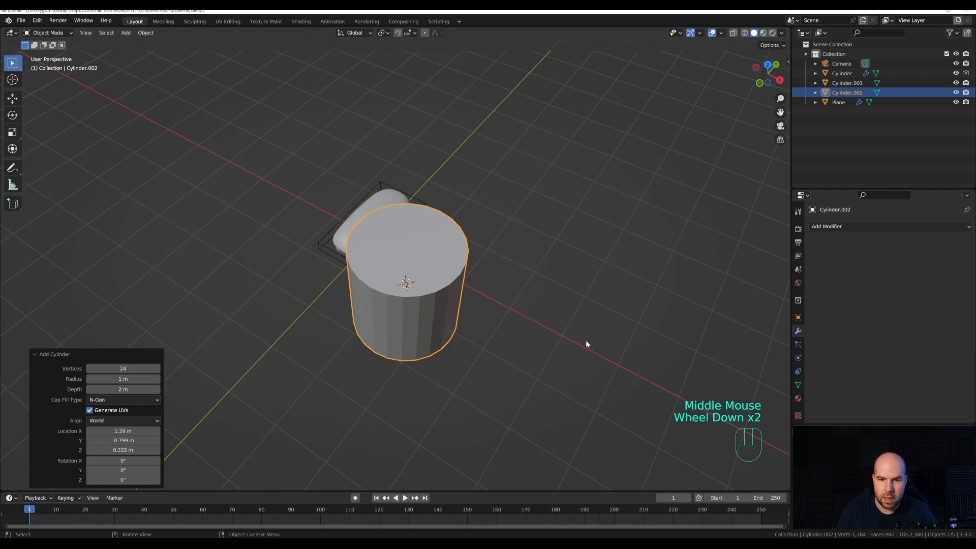
{"action": "key", "text": "Tab"}
{"action": "key", "text": "s"}
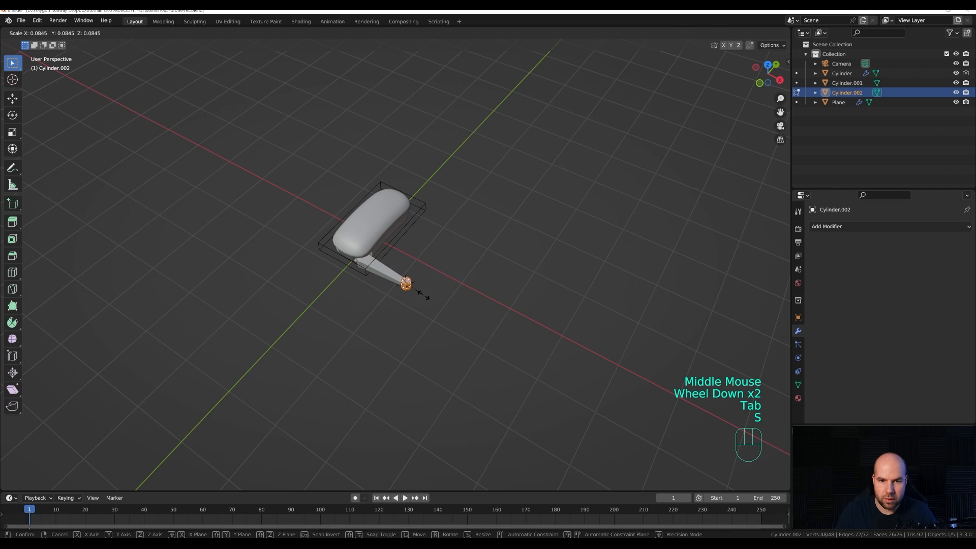
{"action": "left_click", "coordinate": [435, 304]}
{"action": "scroll", "coordinate": [438, 307], "scroll_direction": "up", "scroll_amount": 2}
{"action": "middle_click_drag", "start_coordinate": [438, 307], "coordinate": [445, 273]}
{"action": "key", "text": "s"}
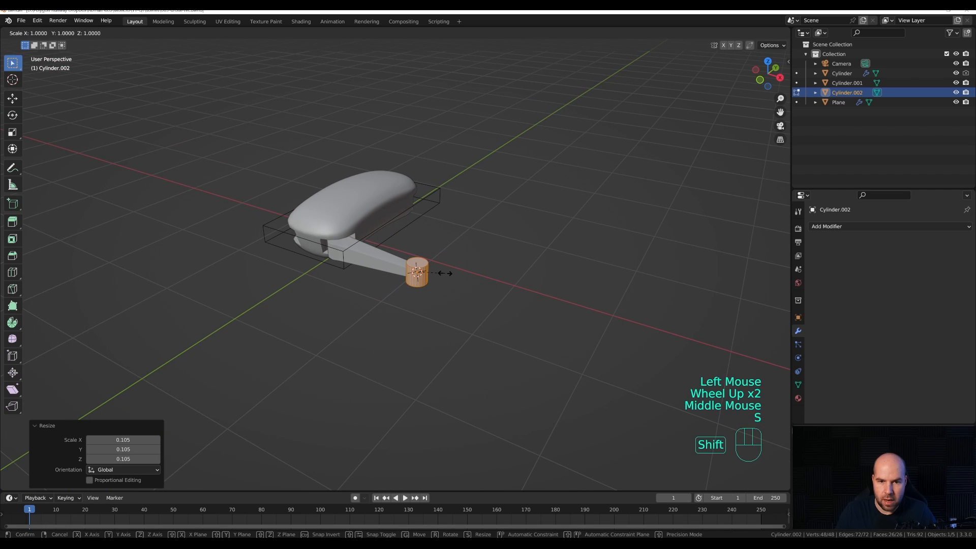
{"action": "key", "text": "shift+z"}
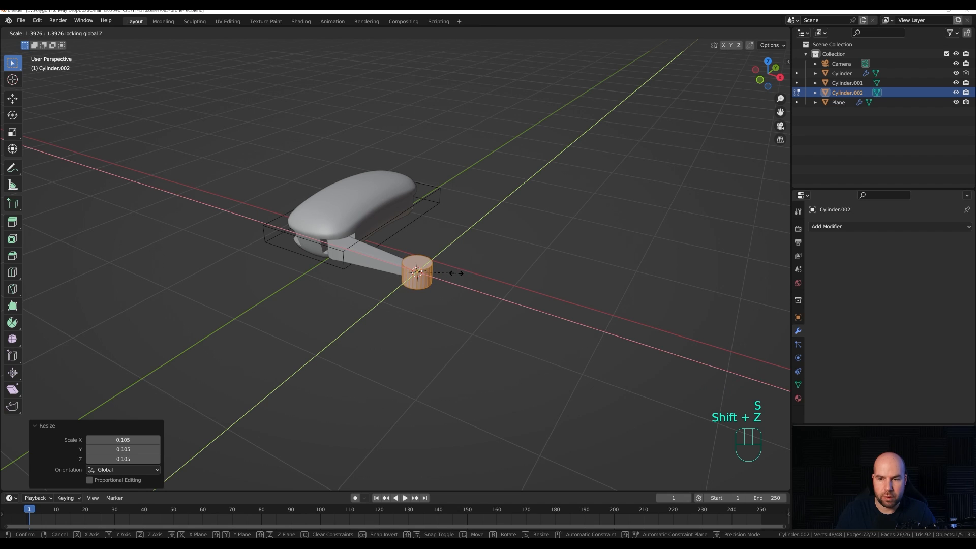
{"action": "left_click", "coordinate": [456, 273]}
Step: Reduce the height of the cylinder at the arm's end by scaling it to about 0.73 along Z
{"action": "middle_click_drag", "start_coordinate": [457, 283], "coordinate": [487, 257]}
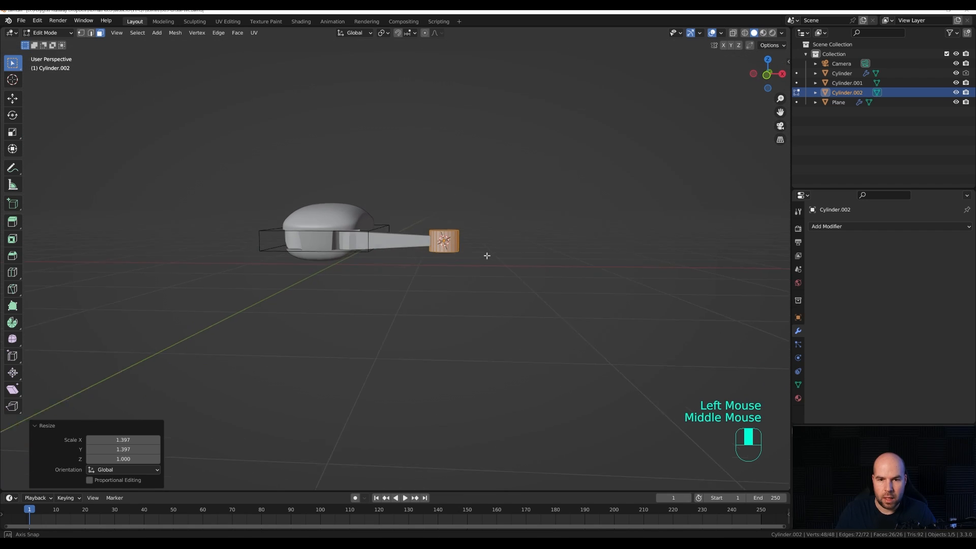
{"action": "key", "text": "s"}
{"action": "key", "text": "z"}
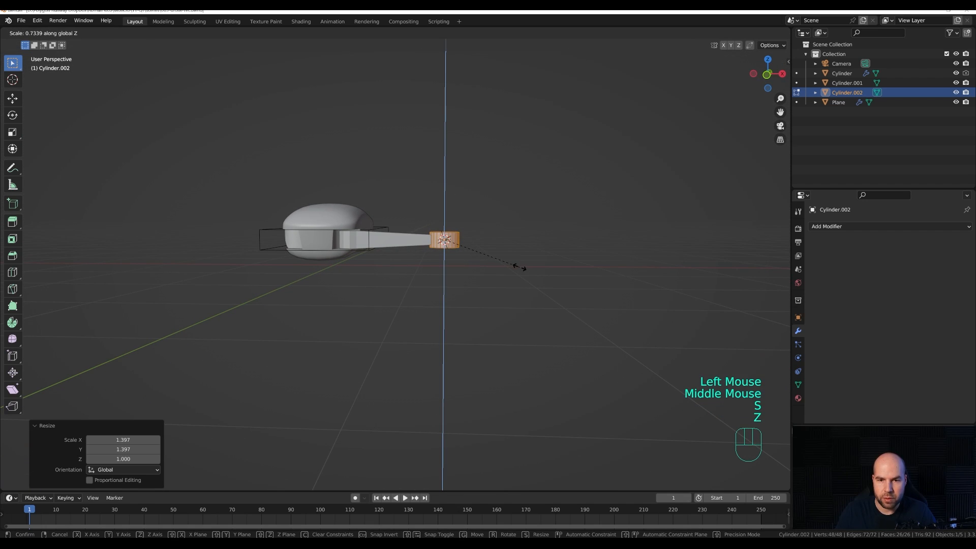
{"action": "left_click", "coordinate": [520, 268]}
Step: Select the top face of the cylinder at the arm's end and snap the 3D cursor to it
{"action": "middle_click_drag", "start_coordinate": [514, 197], "coordinate": [469, 240]}
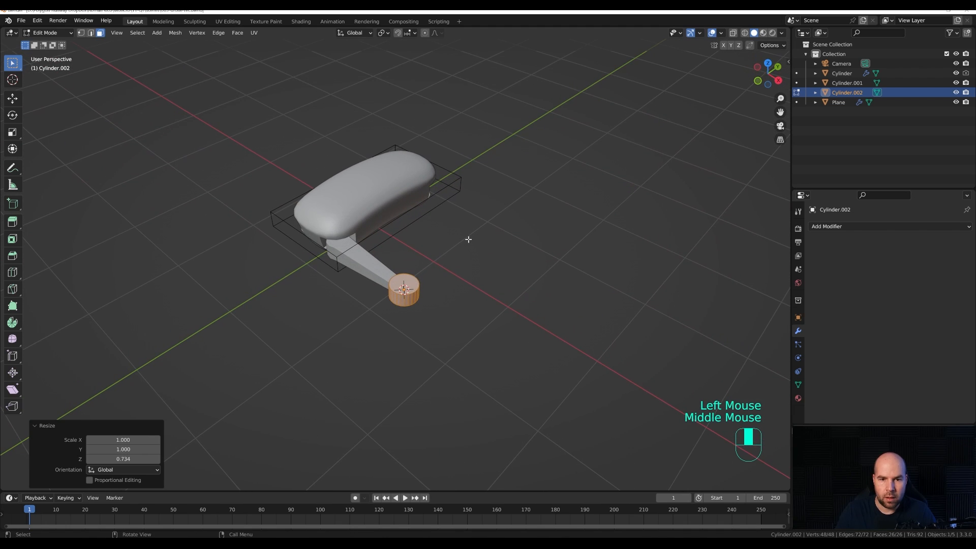
{"action": "key", "text": "3"}
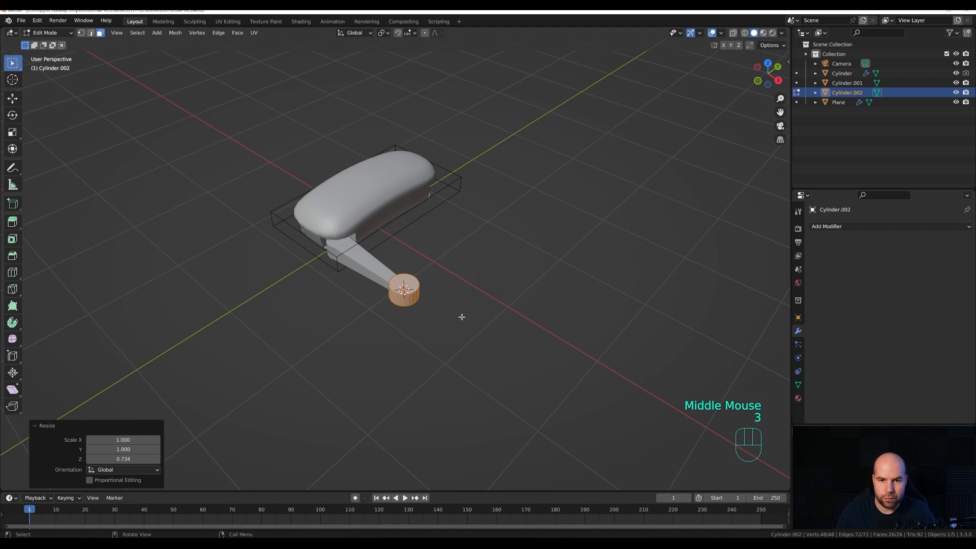
{"action": "left_click", "coordinate": [471, 278]}
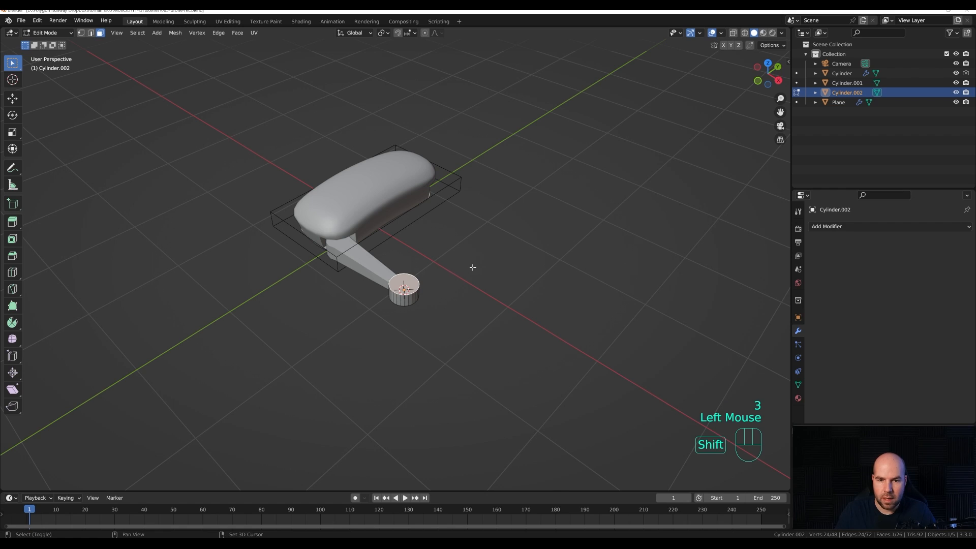
{"action": "key", "text": "shift+s"}
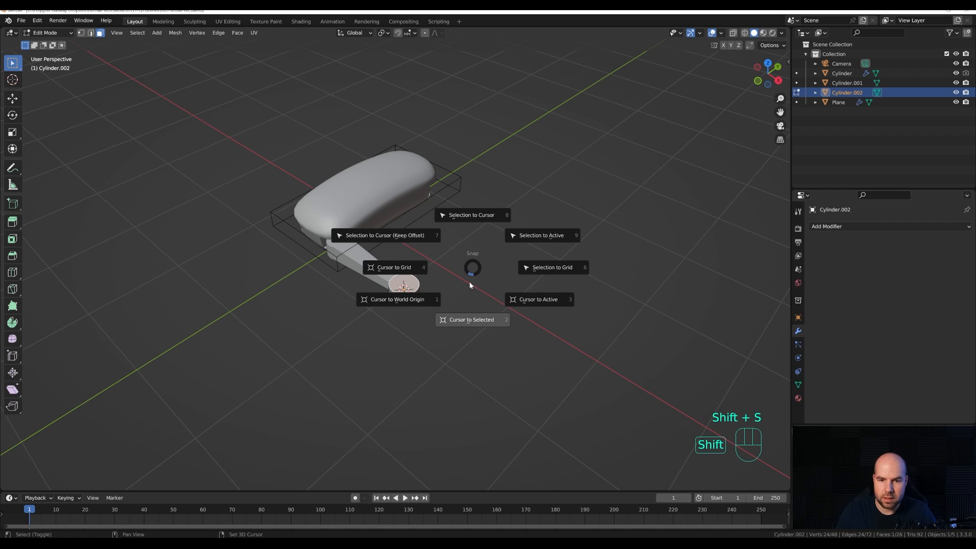
{"action": "left_click", "coordinate": [464, 319]}
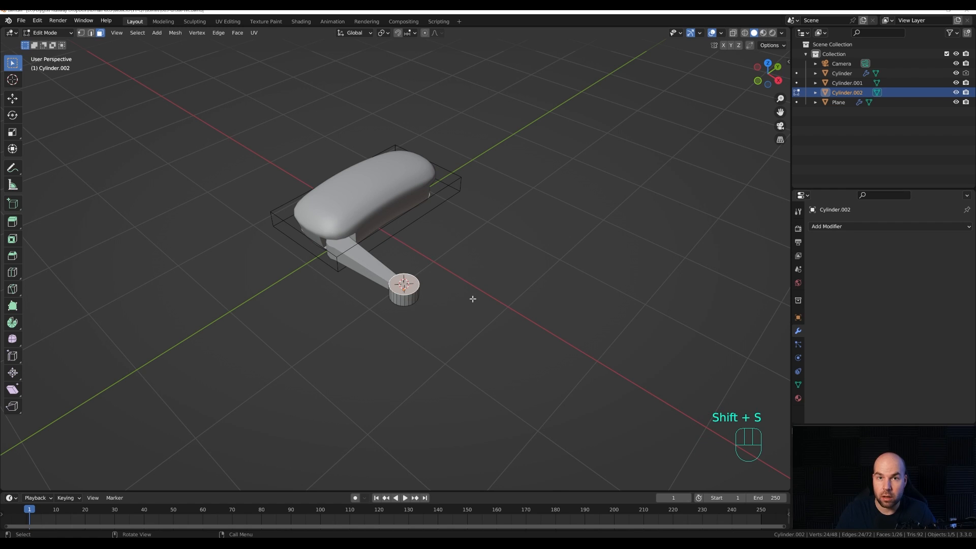
Step: Add a mesh circle with 12 vertices at the 3D cursor on top of the arm's end cylinder
{"action": "key", "text": "Tab"}
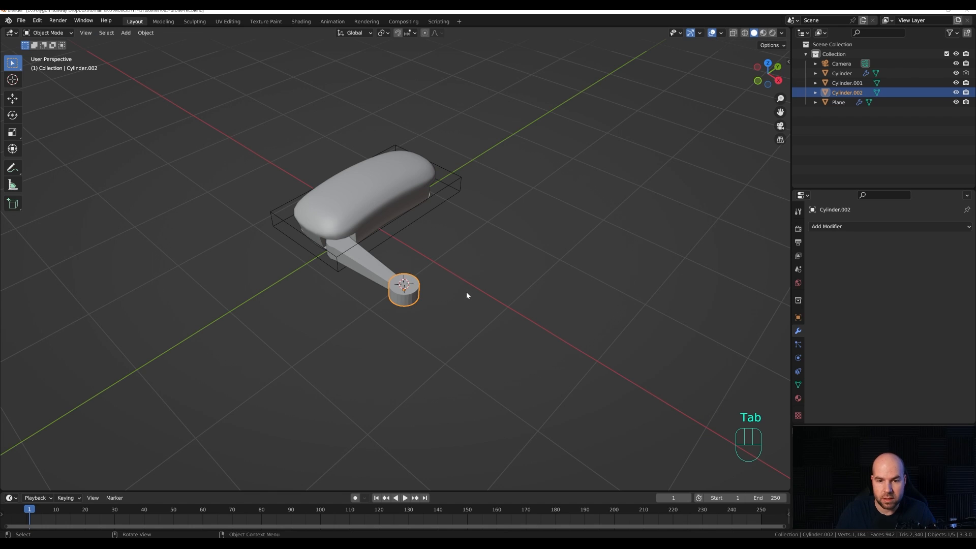
{"action": "key", "text": "shift+a"}
{"action": "mouse_move", "coordinate": [461, 291]}
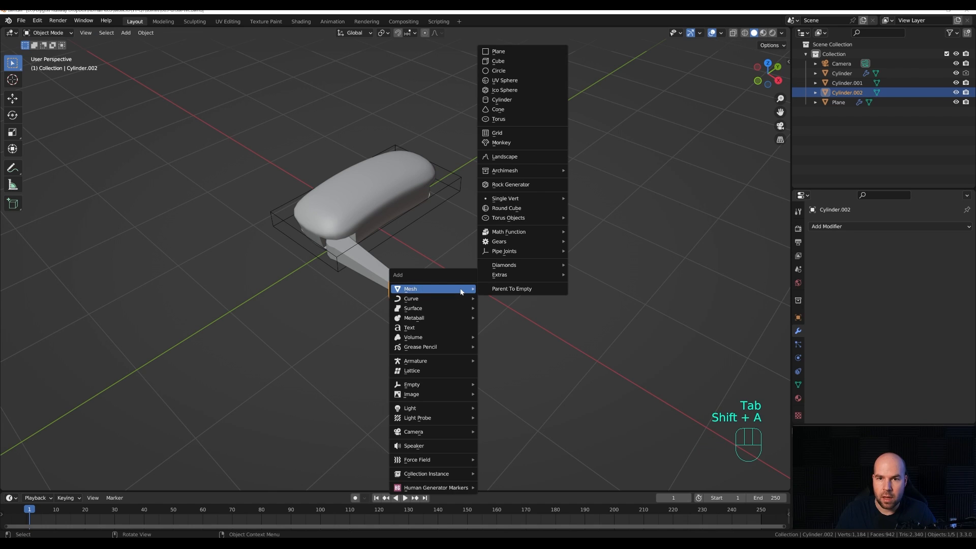
{"action": "left_click", "coordinate": [517, 71]}
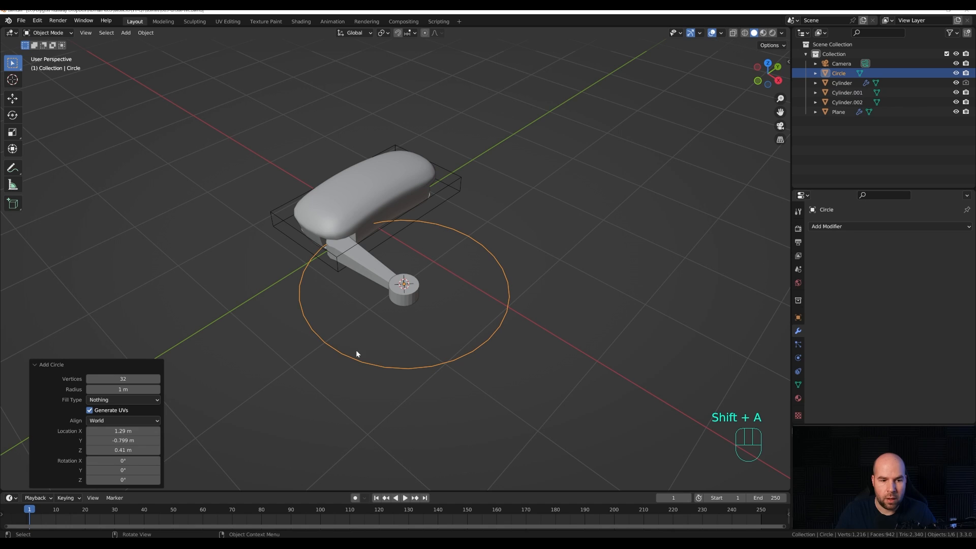
{"action": "double_click", "coordinate": [114, 377]}
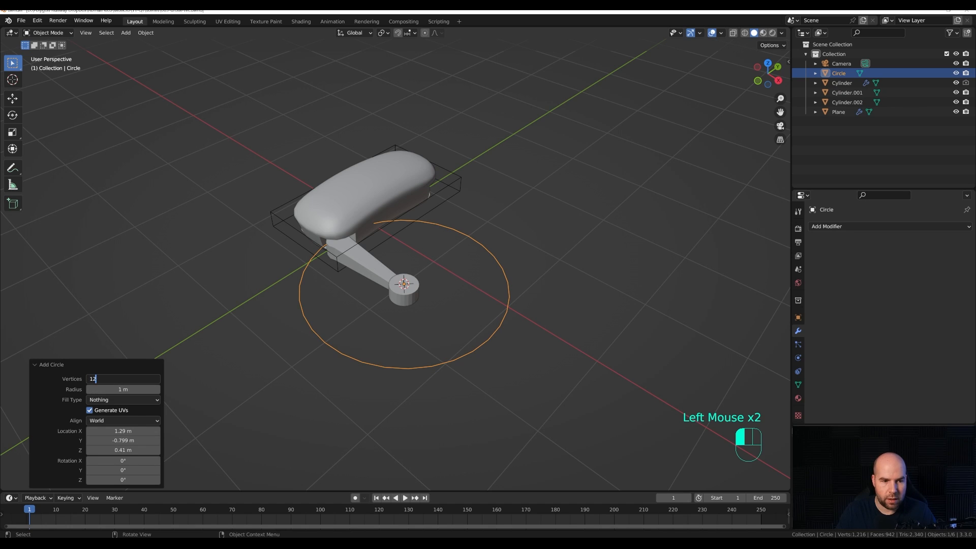
{"action": "type", "text": "12"}
{"action": "key", "text": "Return"}
Step: Scale the 12-sided circle's mesh down to about 0.082 so it fits within the cylinder's top
{"action": "key", "text": "Tab"}
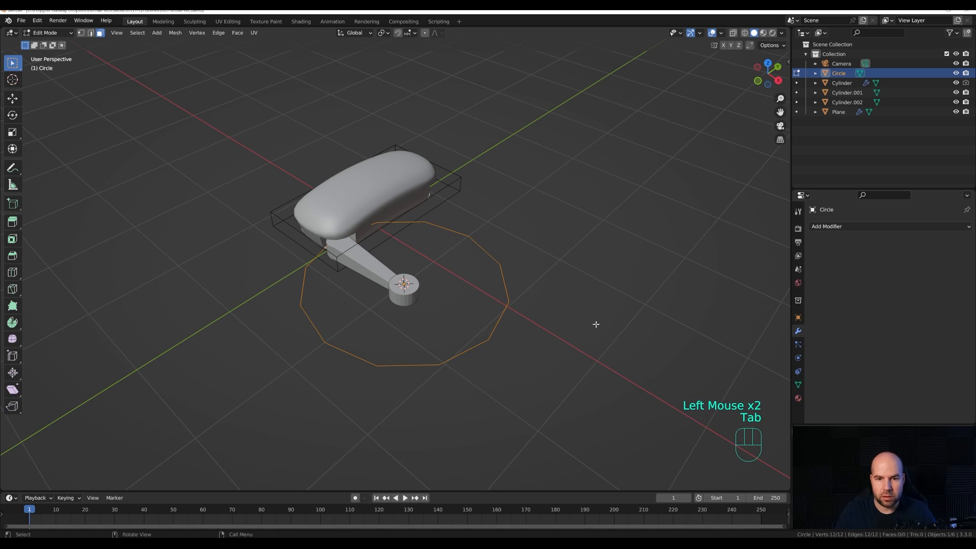
{"action": "key", "text": "s"}
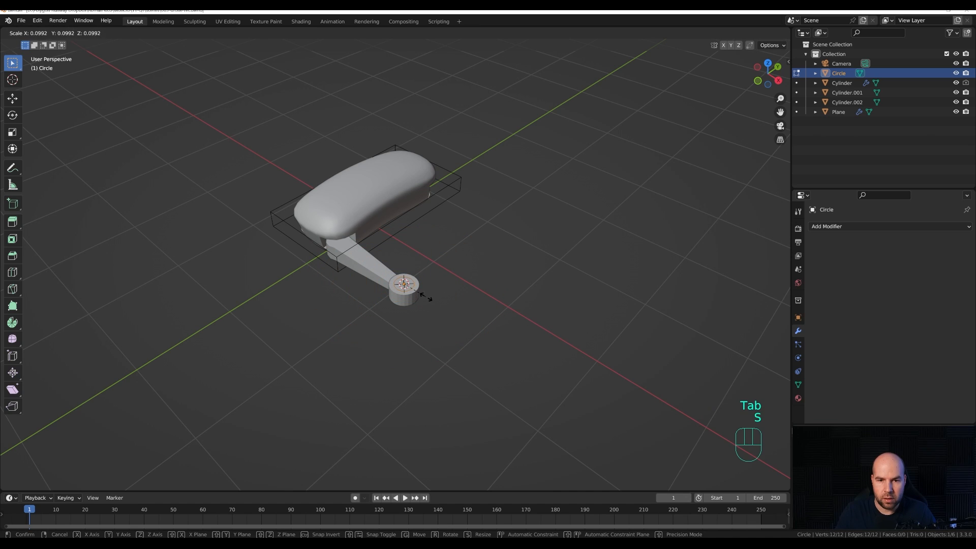
{"action": "left_click", "coordinate": [421, 295]}
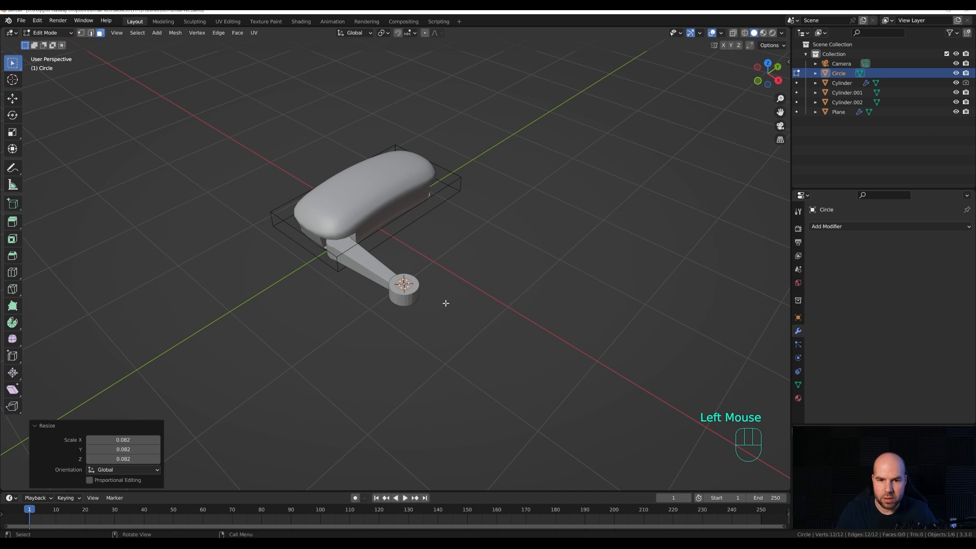
Step: Fill the small circle with a face and extrude it upward about 0.037 m to form the propeller hub
{"action": "key", "text": "f"}
{"action": "key", "text": "e"}
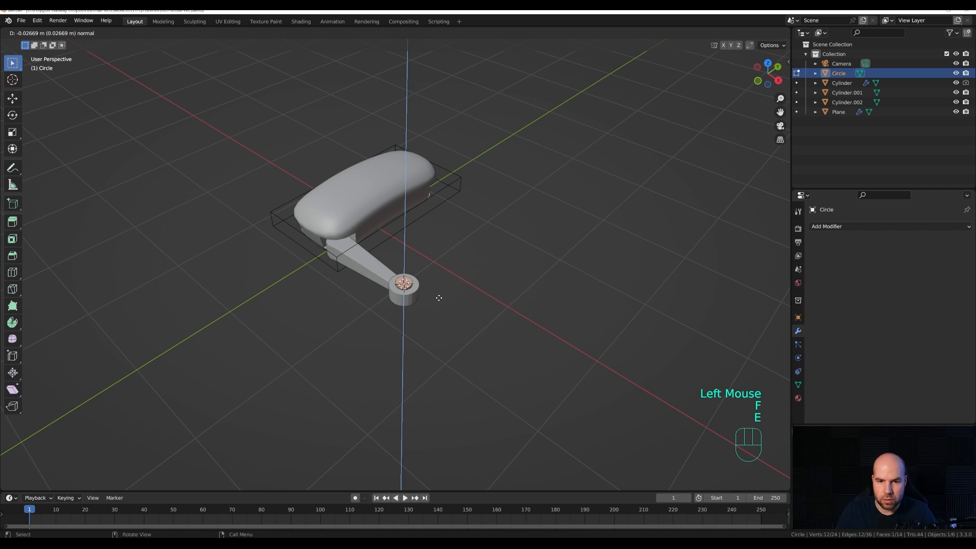
{"action": "left_click", "coordinate": [442, 297]}
Step: Select two adjacent side faces of the hub facing away from the body and extrude them outward about 0.81 m as a blade
{"action": "scroll", "coordinate": [471, 325], "scroll_direction": "up", "scroll_amount": 4}
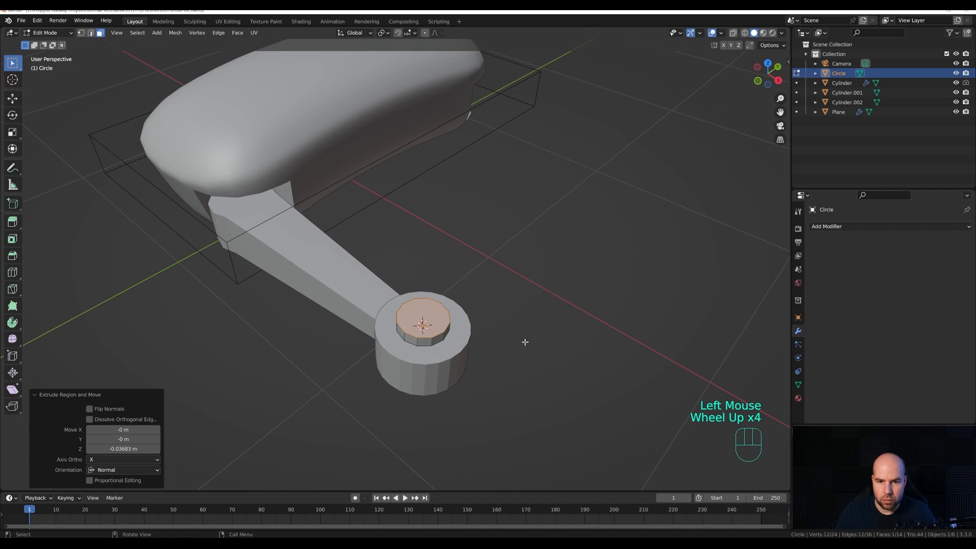
{"action": "middle_click_drag", "start_coordinate": [525, 342], "coordinate": [343, 279], "text": "shift"}
{"action": "left_click", "coordinate": [329, 272]}
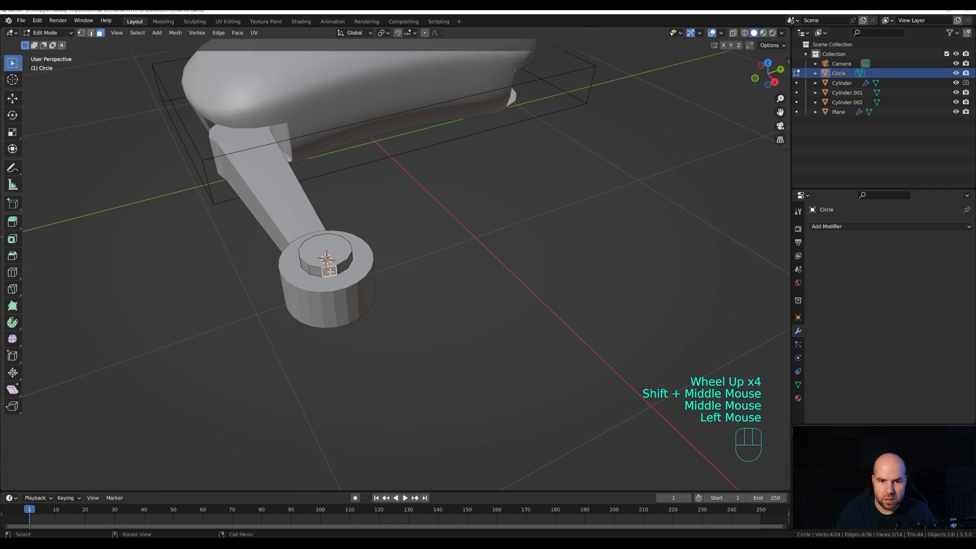
{"action": "left_click", "coordinate": [341, 266], "text": "shift"}
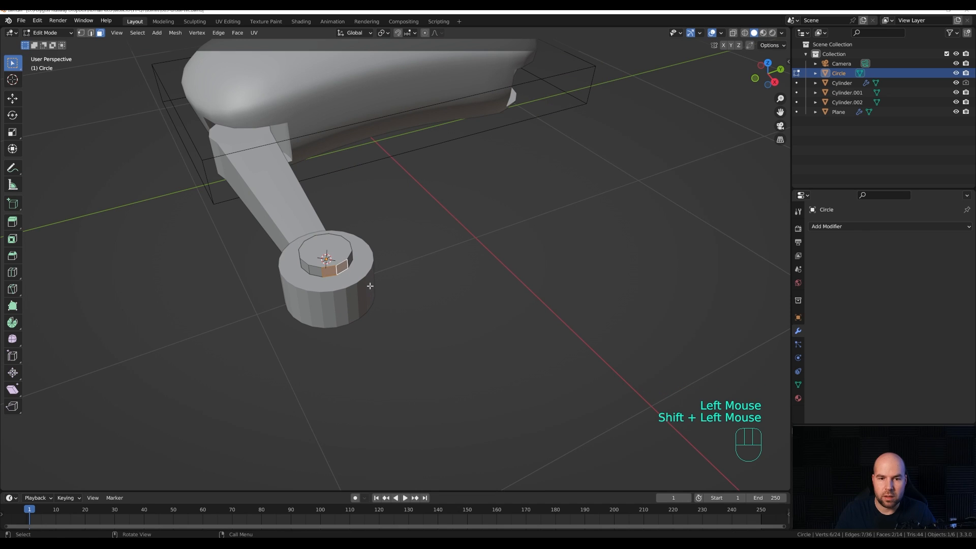
{"action": "scroll", "coordinate": [385, 286], "scroll_direction": "down", "scroll_amount": 4}
{"action": "middle_click_drag", "start_coordinate": [407, 281], "coordinate": [402, 285]}
{"action": "key", "text": "e"}
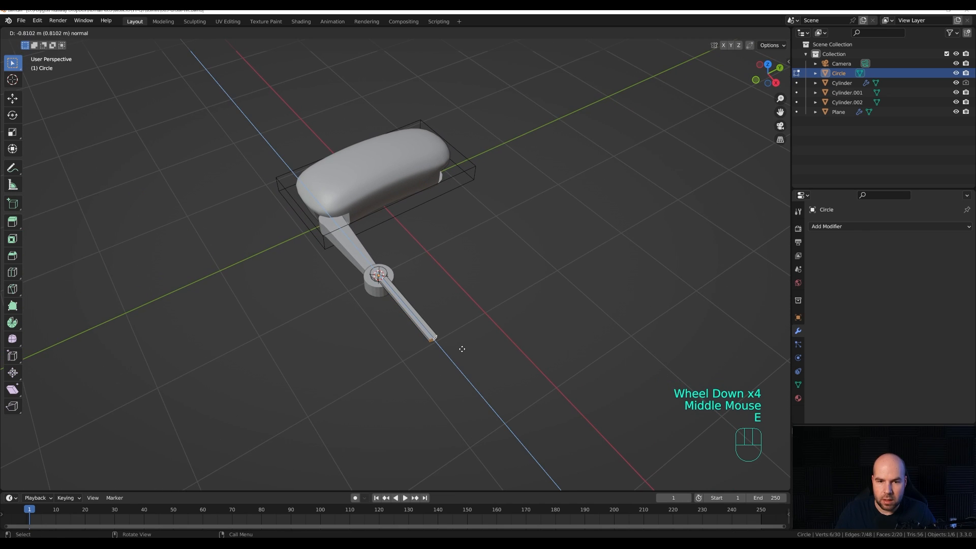
{"action": "left_click", "coordinate": [462, 349]}
Step: Thin the blade's tip by scaling its end faces to about 0.327 along Z
{"action": "key", "text": "KP_7"}
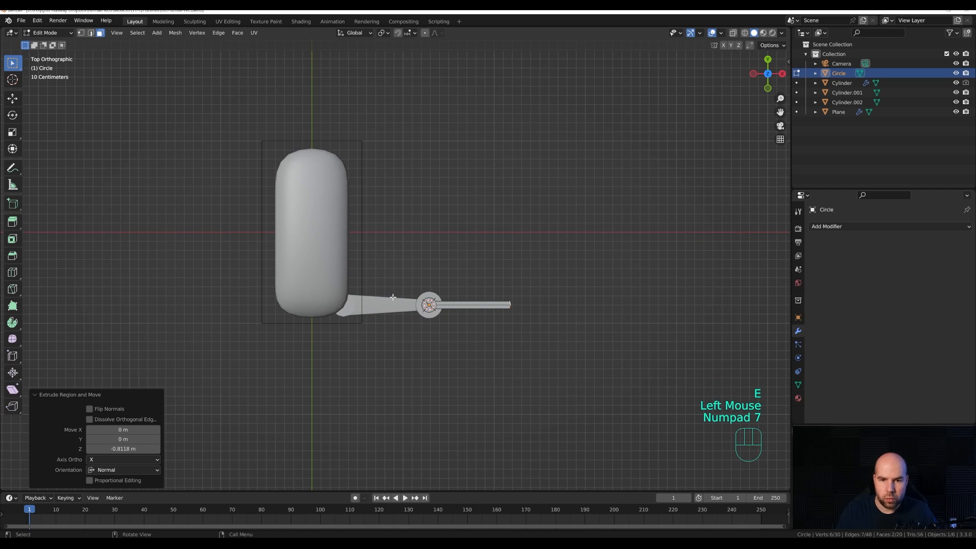
{"action": "scroll", "coordinate": [435, 319], "scroll_direction": "up", "scroll_amount": 1}
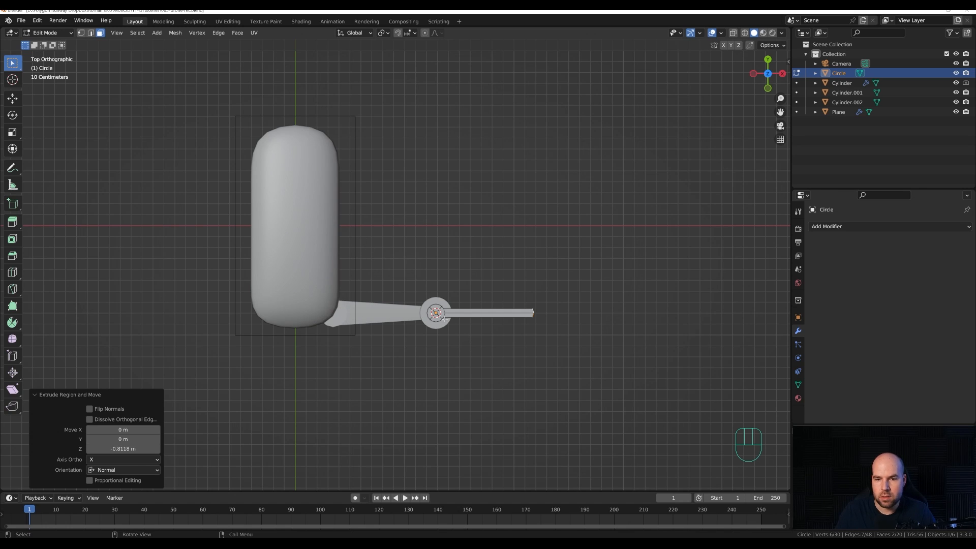
{"action": "middle_click_drag", "start_coordinate": [599, 359], "coordinate": [585, 292]}
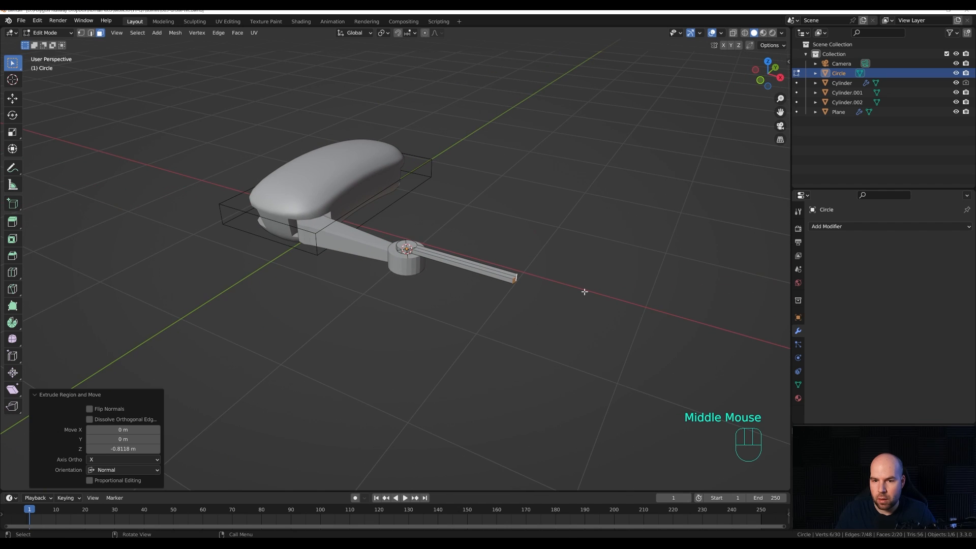
{"action": "key", "text": "s"}
{"action": "key", "text": "z"}
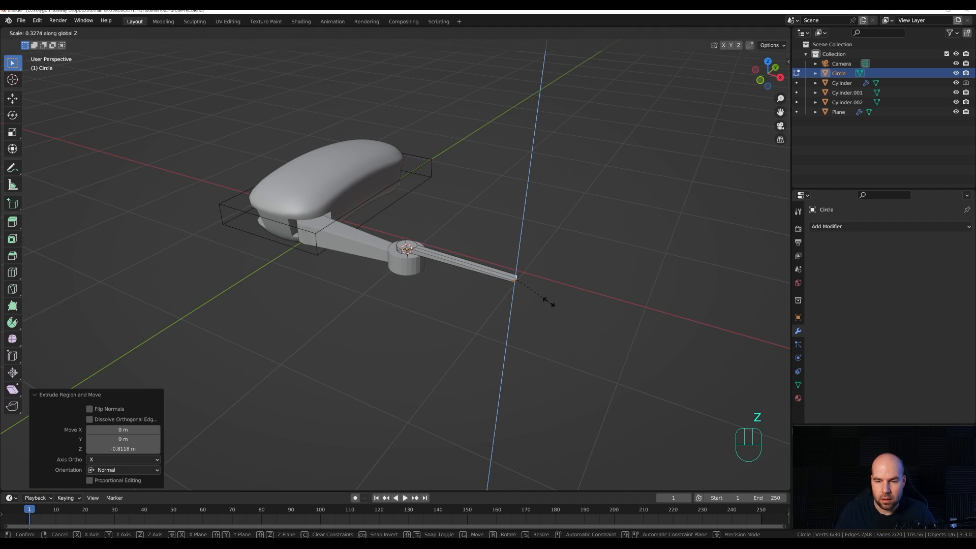
{"action": "left_click", "coordinate": [549, 301]}
Step: Add two loop cuts across the blade near the hub, sliding them to factors of about 0.651 and 0.789
{"action": "middle_click_drag", "start_coordinate": [562, 292], "coordinate": [501, 280], "text": "shift"}
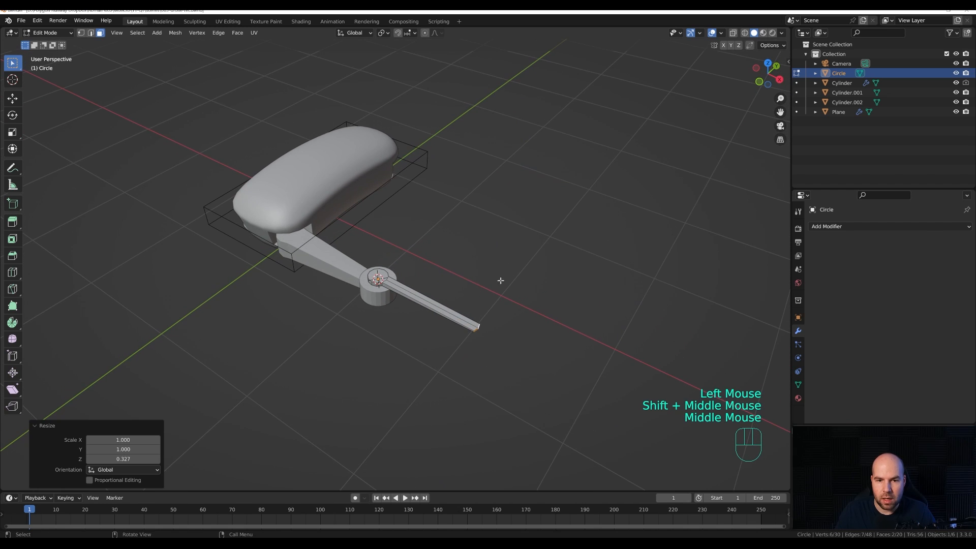
{"action": "key", "text": "ctrl+r"}
{"action": "left_click", "coordinate": [432, 288]}
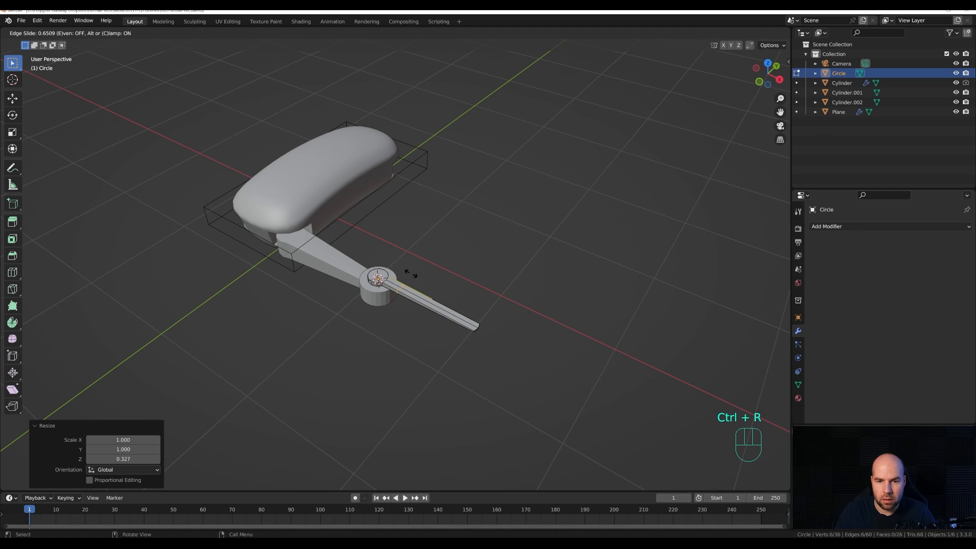
{"action": "left_click", "coordinate": [410, 273]}
{"action": "key", "text": "ctrl+r"}
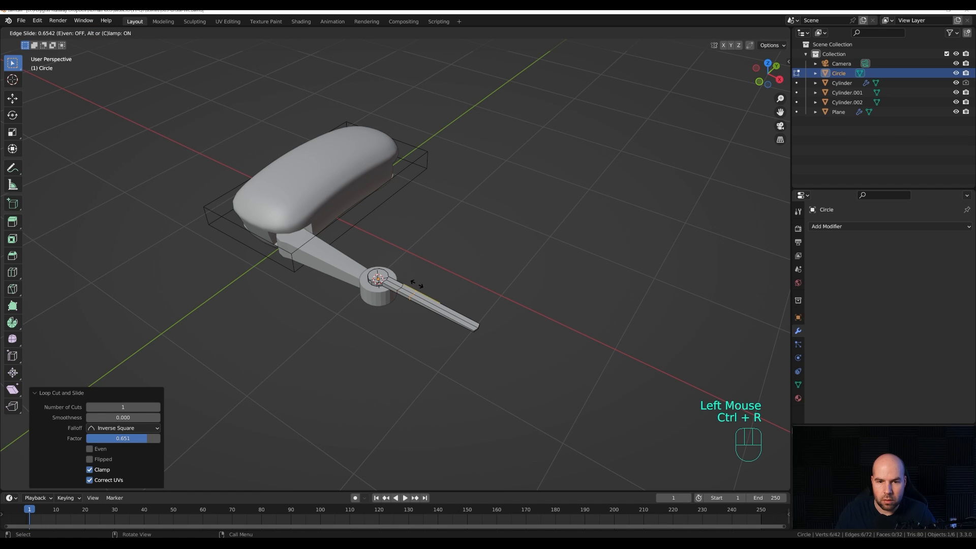
{"action": "left_click", "coordinate": [410, 279]}
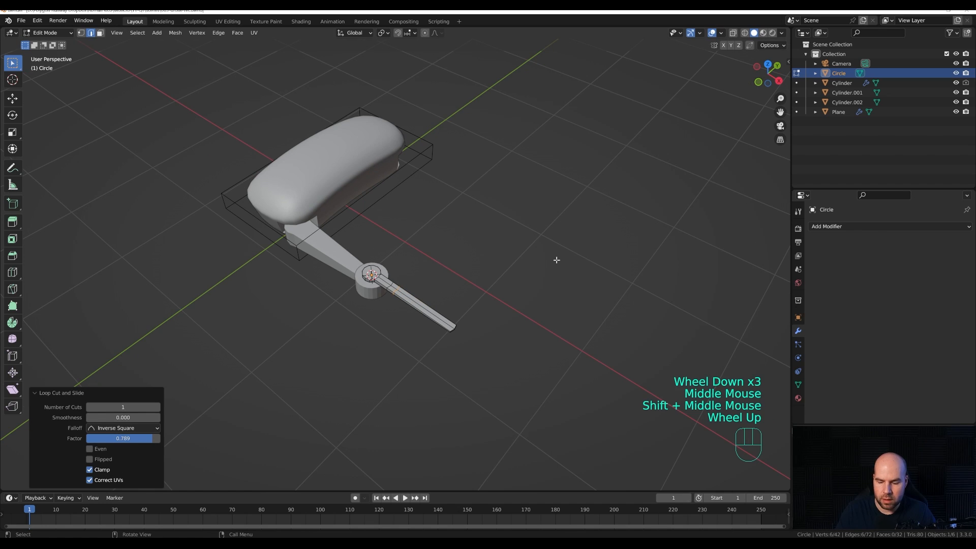
Step: Turn on X-ray and, in top view, move the outer loop cut's +Y edge vertices about 0.108 m outward to widen the blade
{"action": "key", "text": "KP_7"}
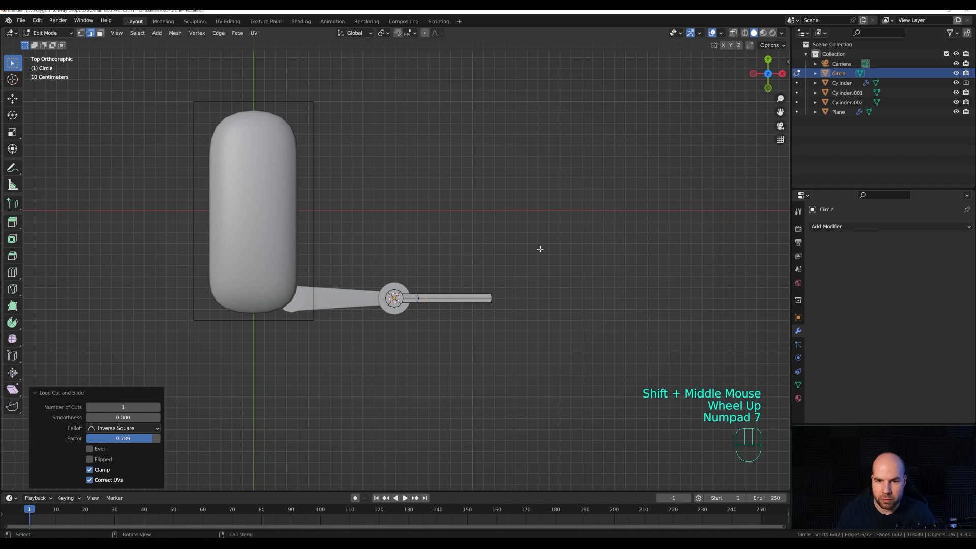
{"action": "middle_click_drag", "start_coordinate": [538, 248], "coordinate": [510, 300], "text": "shift"}
{"action": "scroll", "coordinate": [458, 289], "scroll_direction": "up", "scroll_amount": 1}
{"action": "scroll", "coordinate": [459, 288], "scroll_direction": "up", "scroll_amount": 2}
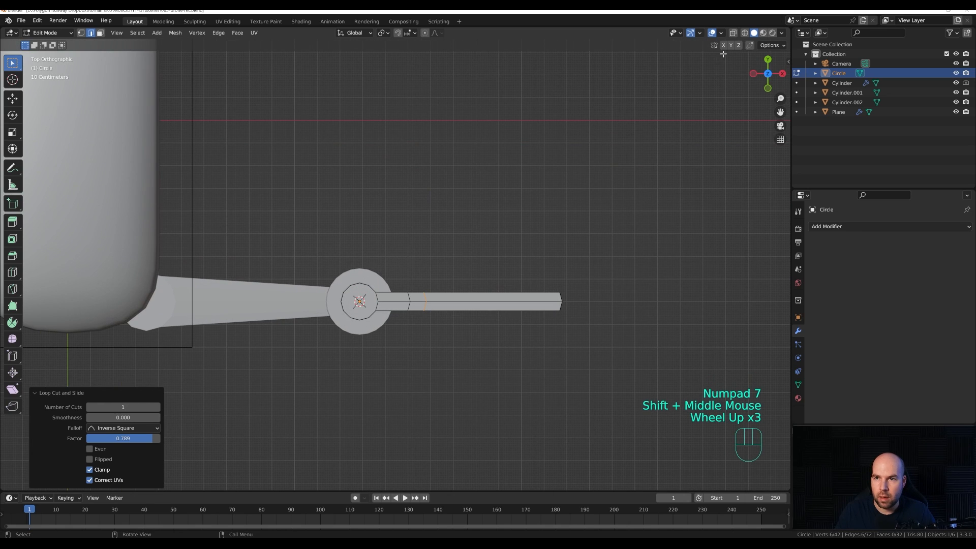
{"action": "left_click", "coordinate": [734, 32]}
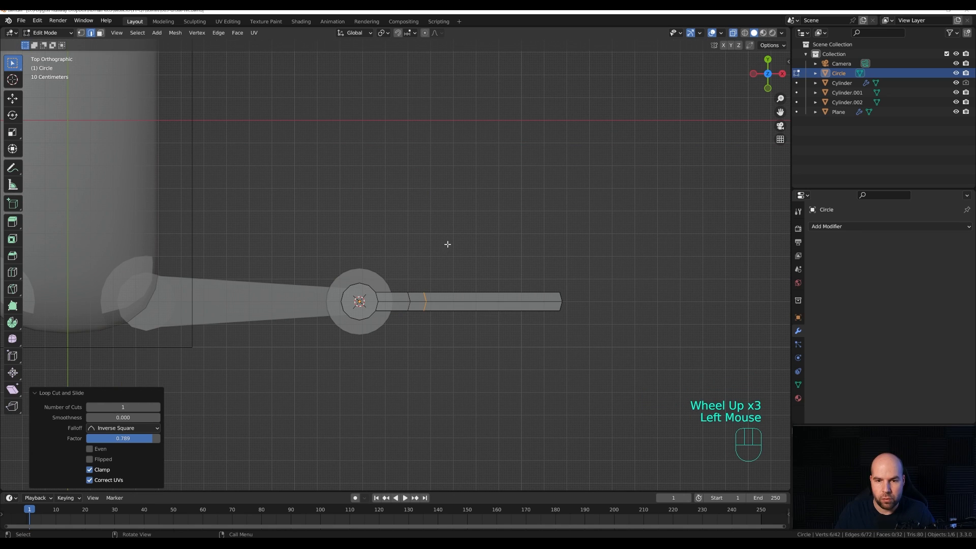
{"action": "left_click", "coordinate": [447, 245]}
{"action": "key", "text": "1"}
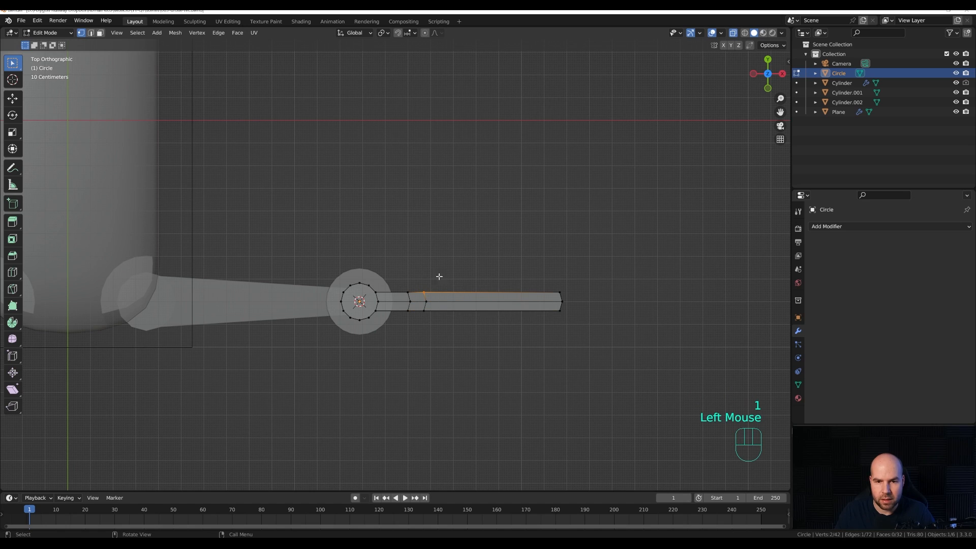
{"action": "key", "text": "g"}
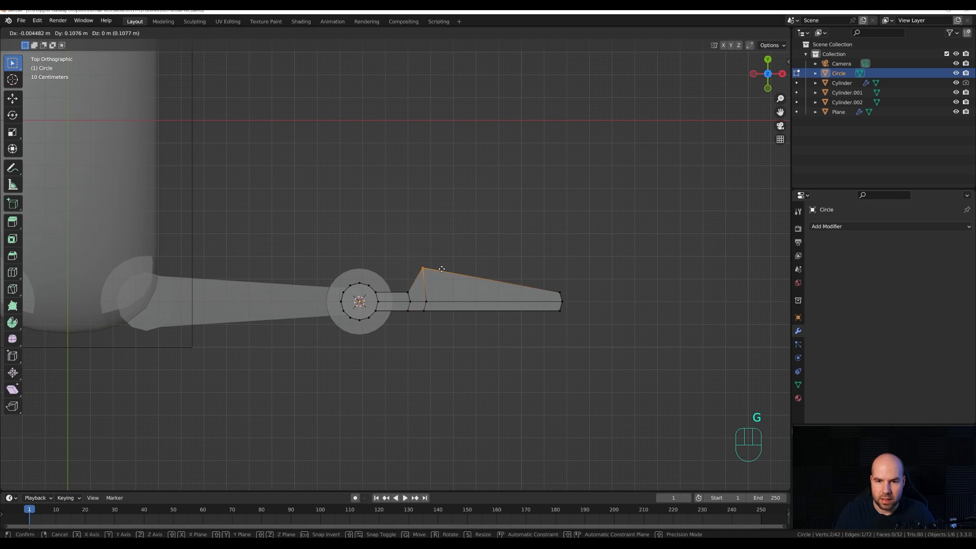
{"action": "left_click", "coordinate": [442, 269]}
Step: Move the +Y edge vertices of the loop cut nearest the hub slightly outward to smooth the blade's widening
{"action": "left_click", "coordinate": [409, 293]}
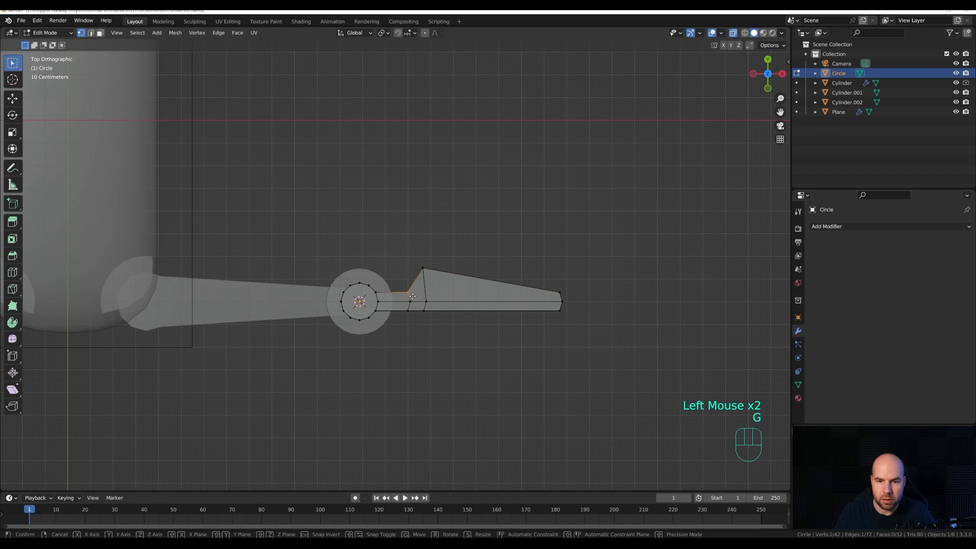
{"action": "key", "text": "g"}
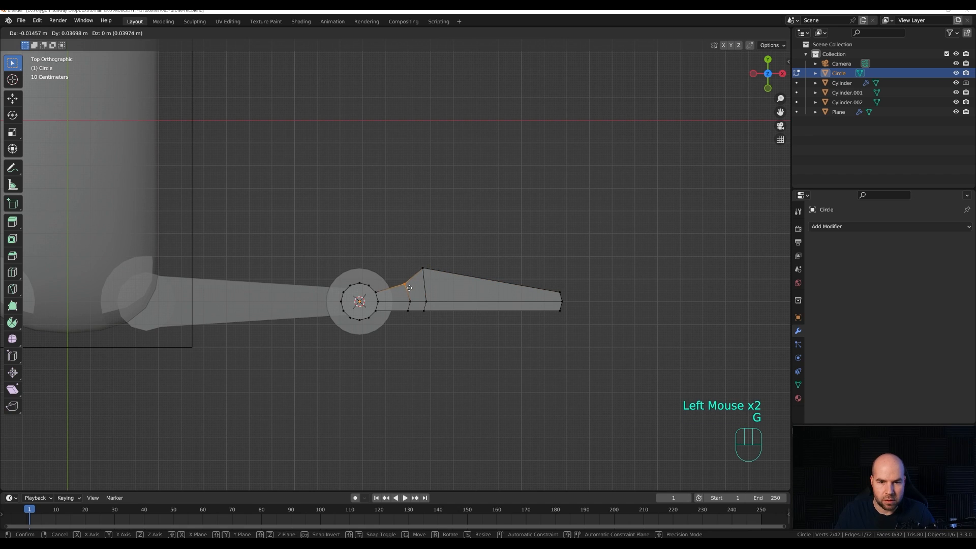
{"action": "left_click", "coordinate": [411, 293]}
Step: Recalculate the normals of the entire propeller blade mesh and return to Object Mode
{"action": "middle_click_drag", "start_coordinate": [412, 298], "coordinate": [457, 218]}
{"action": "scroll", "coordinate": [416, 277], "scroll_direction": "down", "scroll_amount": 2}
{"action": "key", "text": "a"}
{"action": "key", "text": "a"}
{"action": "key", "text": "a"}
{"action": "key", "text": "a"}
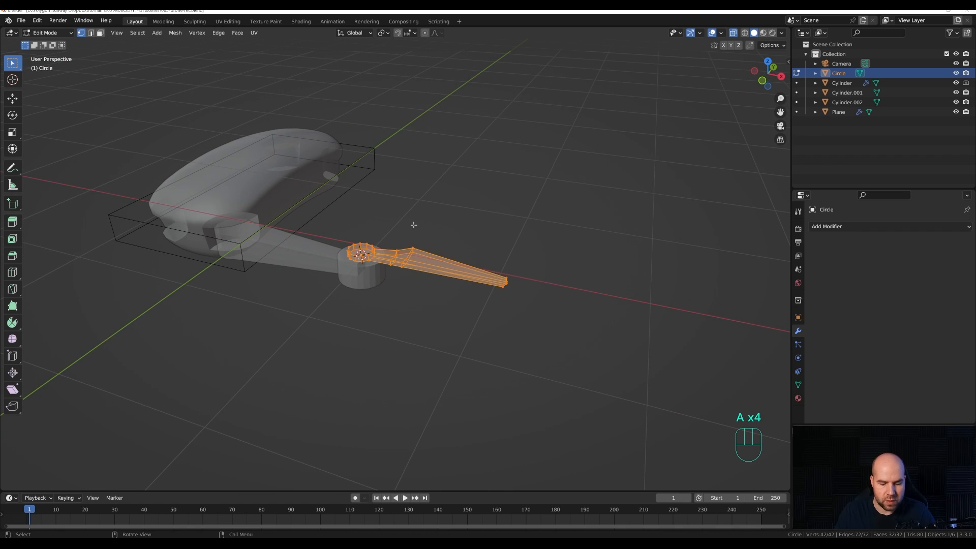
{"action": "key", "text": "shift+n"}
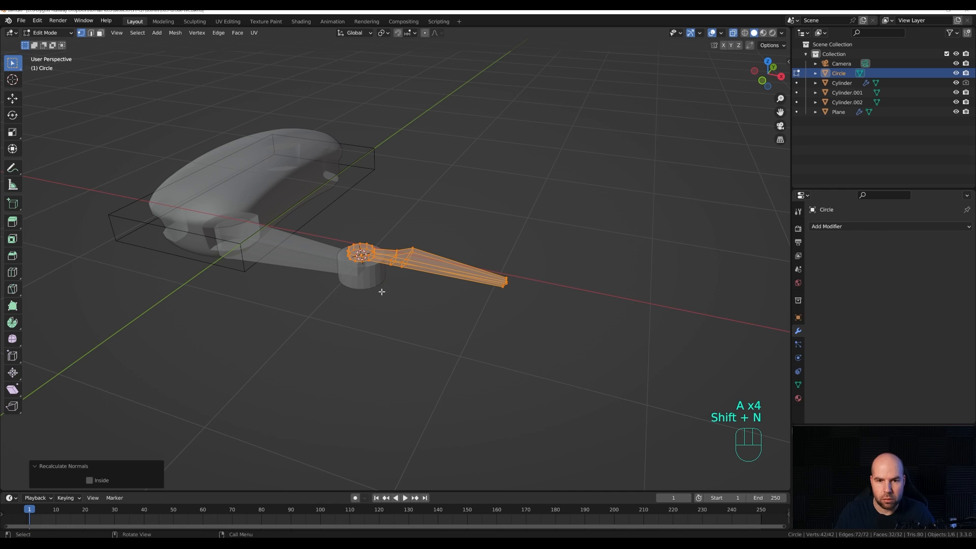
{"action": "key", "text": "Tab"}
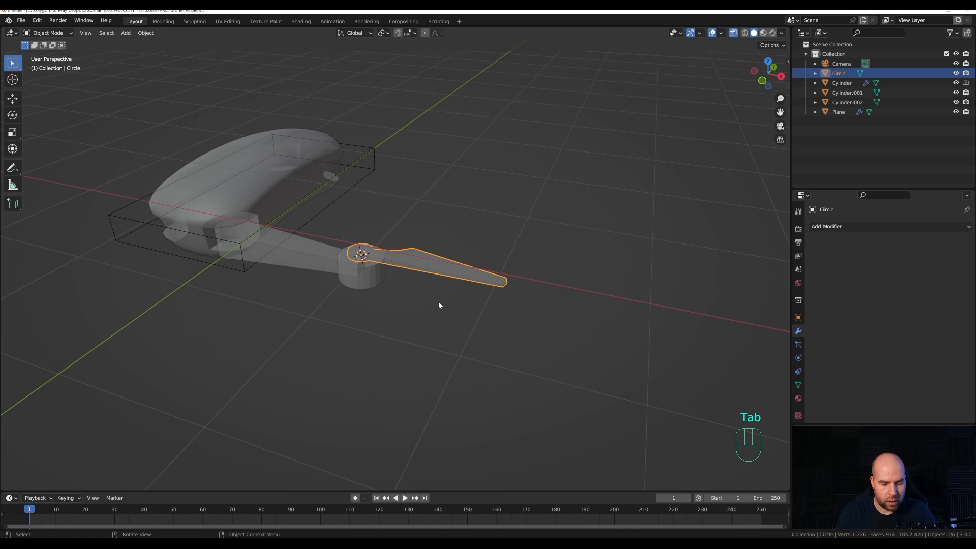
Step: Create a linked duplicate of the propeller blade in place and raise it about 0.04 m along Z
{"action": "key", "text": "alt+d"}
{"action": "right_click", "coordinate": [436, 261]}
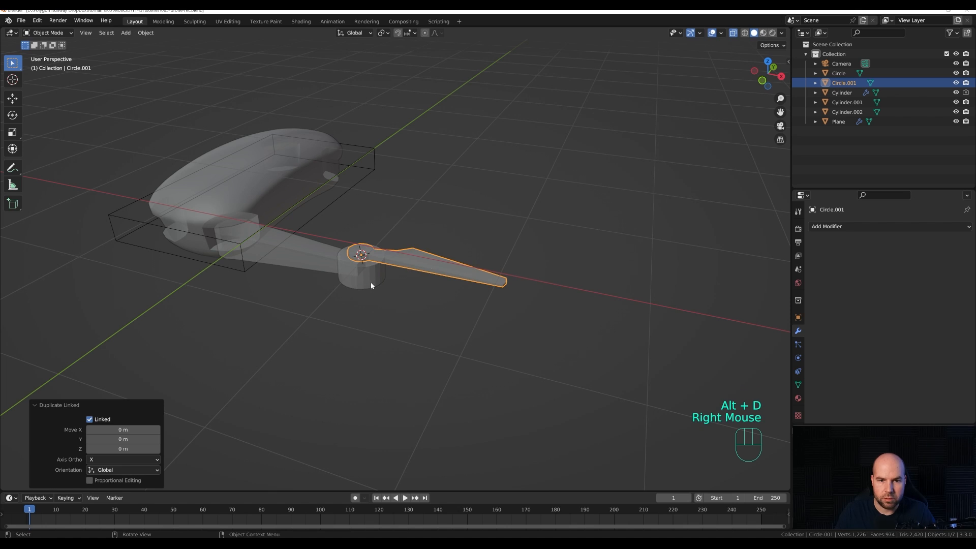
{"action": "middle_click_drag", "start_coordinate": [371, 282], "coordinate": [408, 288]}
{"action": "key", "text": "g"}
{"action": "key", "text": "z"}
{"action": "left_click", "coordinate": [401, 250]}
Step: Rotate the duplicated blade 180° about the Z axis so it points opposite the first blade
{"action": "key", "text": "r"}
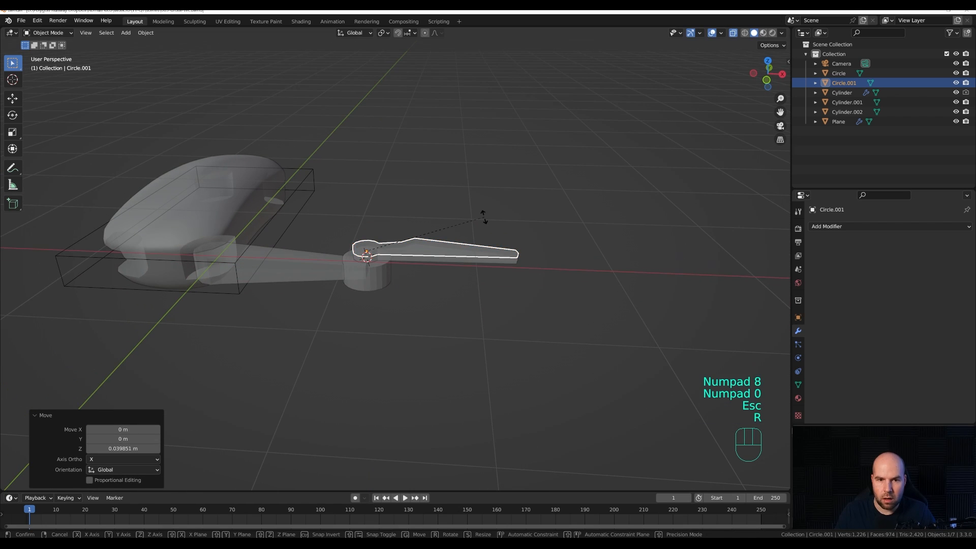
{"action": "type", "text": "z"}
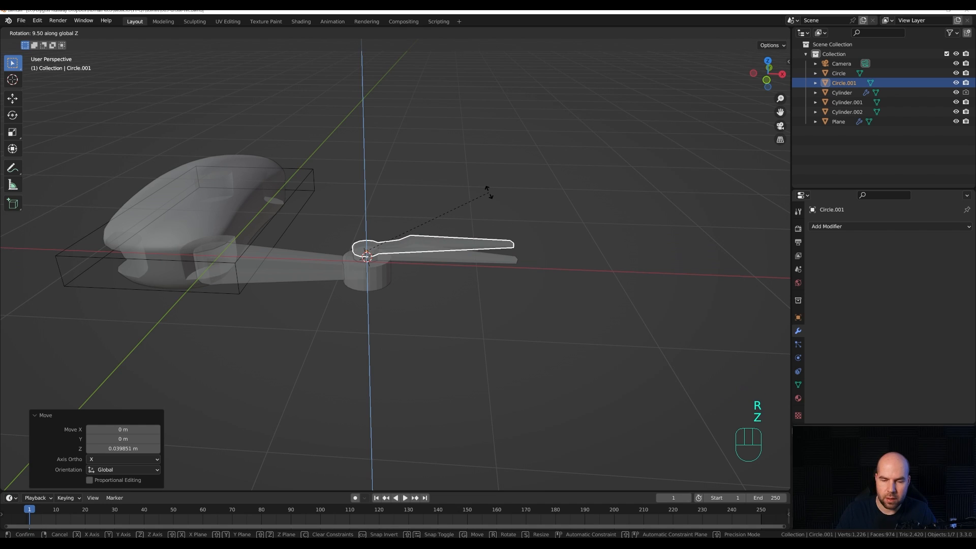
{"action": "type", "text": "180"}
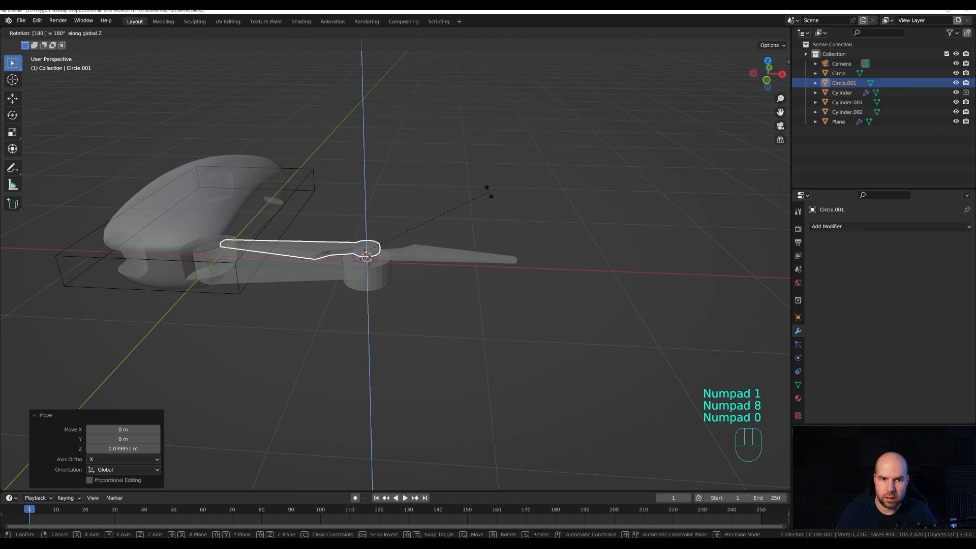
{"action": "key", "text": "KP_Enter"}
{"action": "middle_click_drag", "start_coordinate": [473, 199], "coordinate": [363, 218]}
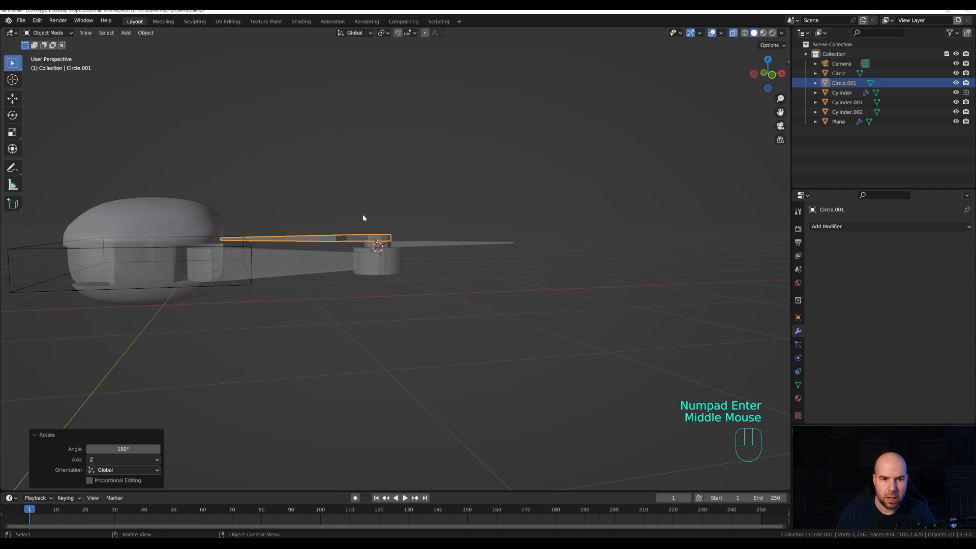
Step: Scale both propeller blades together by 0.86, and enlarge them again by about 1.11 while checking the size in top view
{"action": "middle_click_drag", "start_coordinate": [220, 239], "coordinate": [398, 268]}
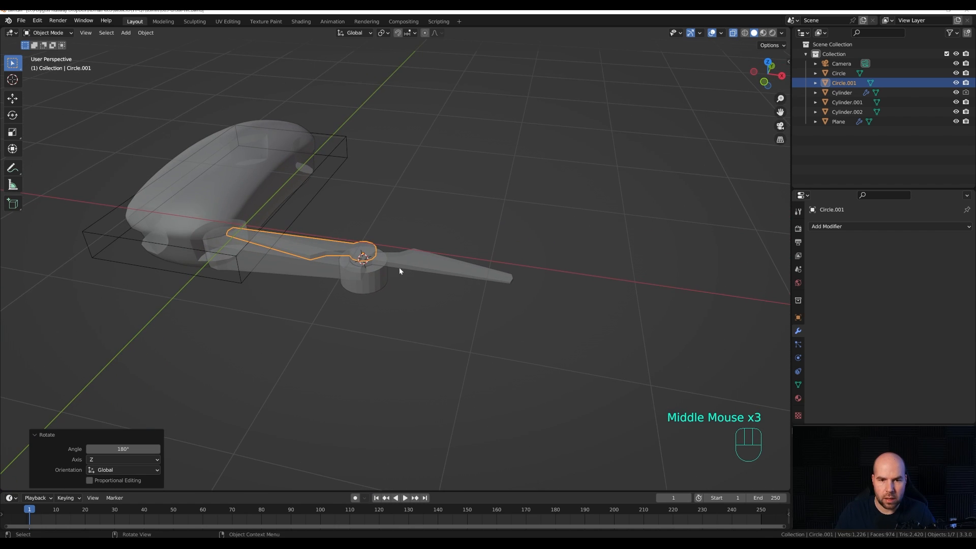
{"action": "key", "text": "shift"}
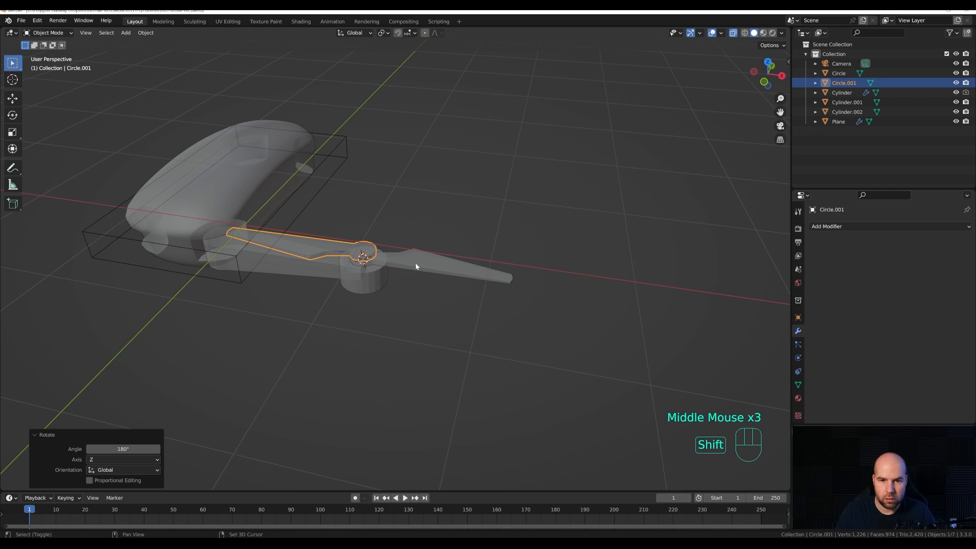
{"action": "left_click", "coordinate": [416, 263], "text": "shift"}
{"action": "middle_click_drag", "start_coordinate": [390, 290], "coordinate": [526, 326]}
{"action": "key", "text": "s"}
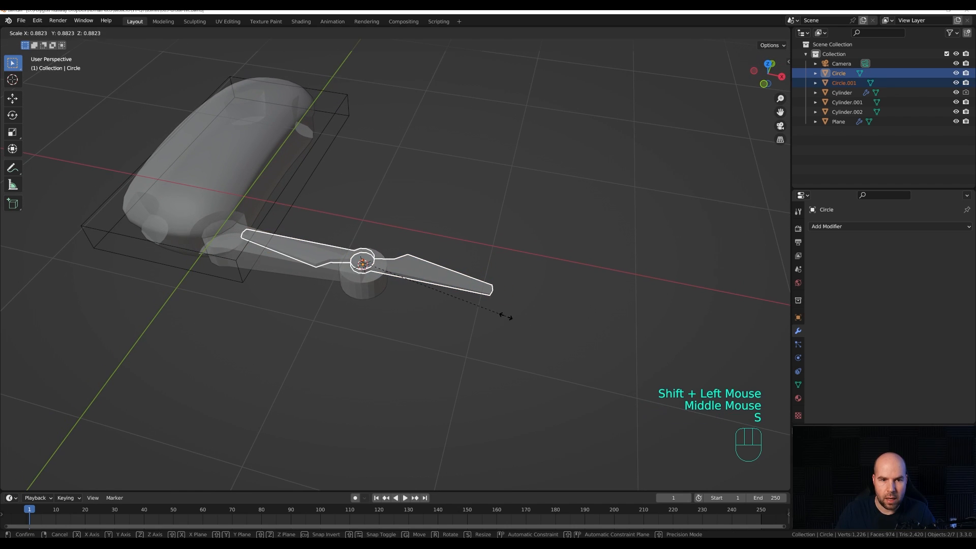
{"action": "left_click", "coordinate": [496, 285]}
{"action": "key", "text": "KP_7"}
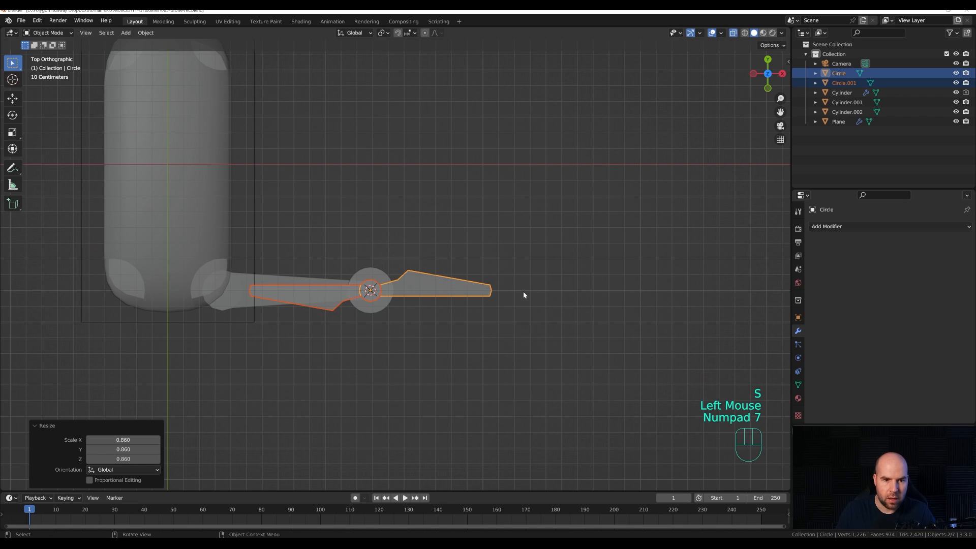
{"action": "key", "text": "s"}
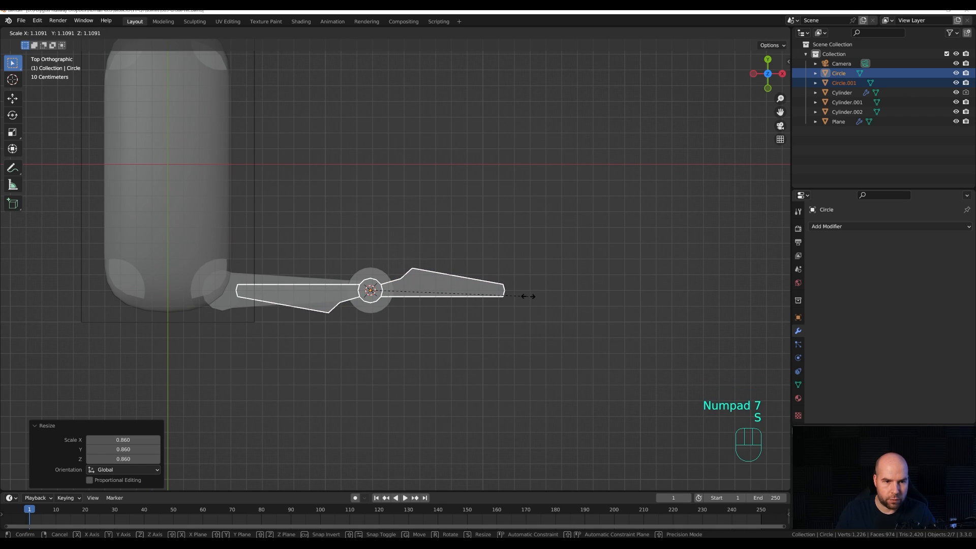
{"action": "left_click", "coordinate": [531, 297]}
Step: Add a Subdivision modifier at level 2 to both propeller blades
{"action": "middle_click_drag", "start_coordinate": [531, 297], "coordinate": [411, 277]}
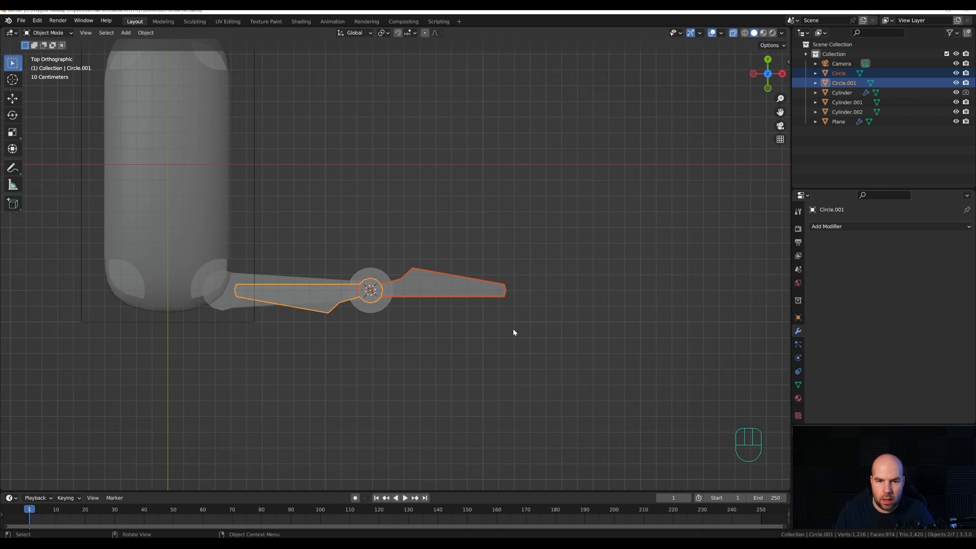
{"action": "middle_click_drag", "start_coordinate": [514, 332], "coordinate": [488, 277]}
{"action": "key", "text": "ctrl+2"}
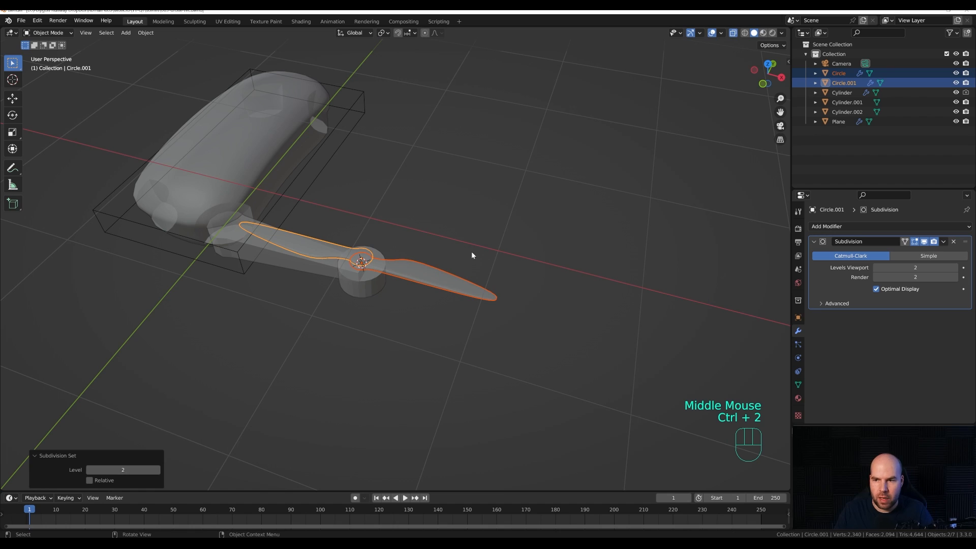
Step: Add one loop cut across the first blade's outer section, slid close to the widest part with a factor of 0.84
{"action": "left_click", "coordinate": [425, 277]}
{"action": "key", "text": "Tab"}
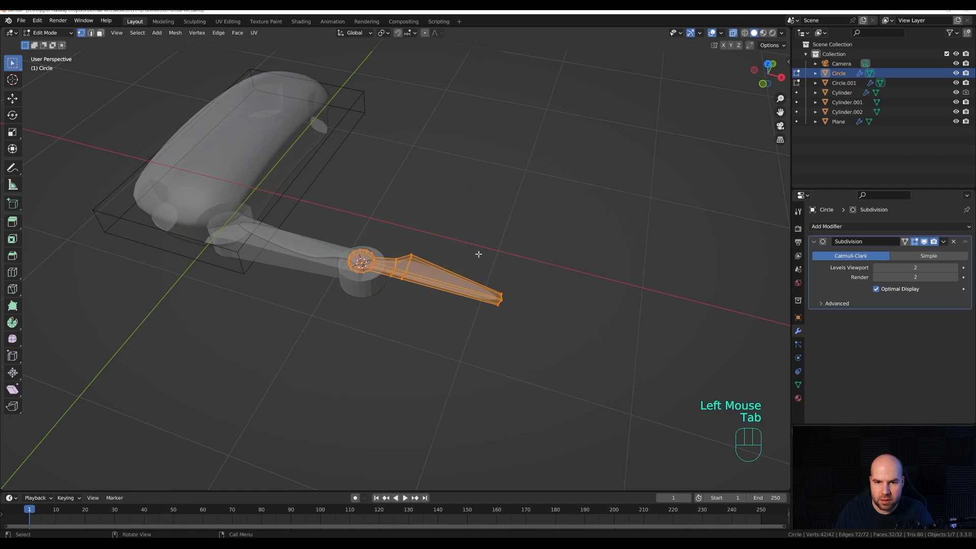
{"action": "middle_click_drag", "start_coordinate": [491, 247], "coordinate": [490, 266]}
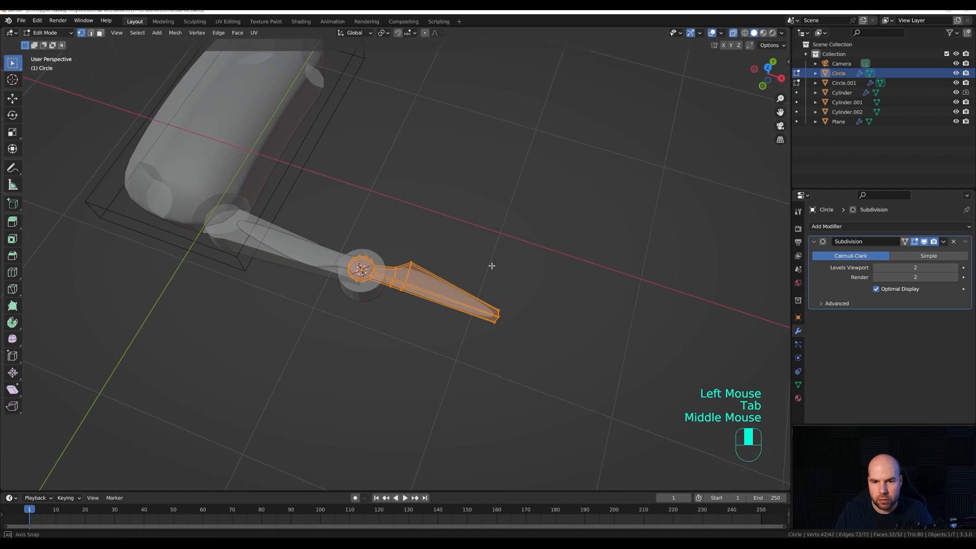
{"action": "key", "text": "ctrl+r"}
{"action": "left_click", "coordinate": [444, 280]}
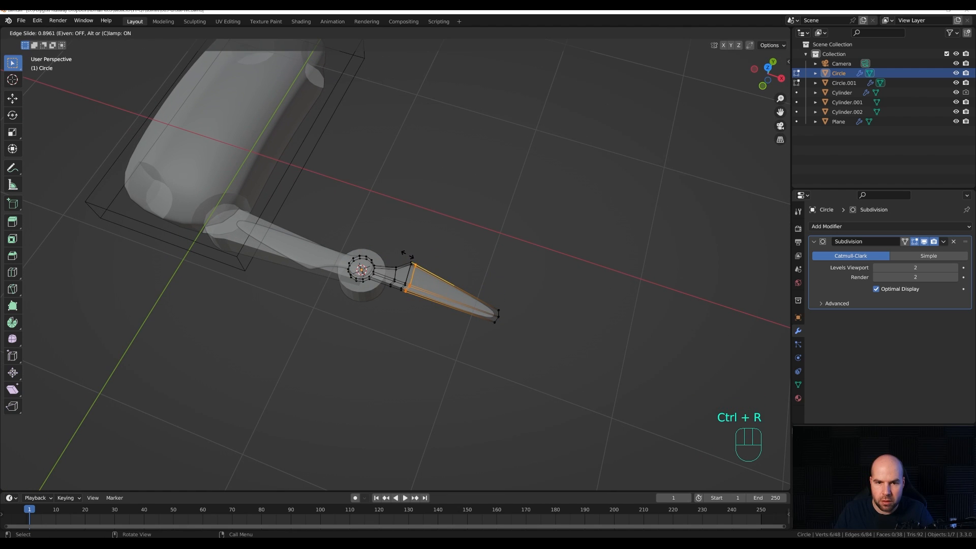
{"action": "left_click", "coordinate": [409, 277]}
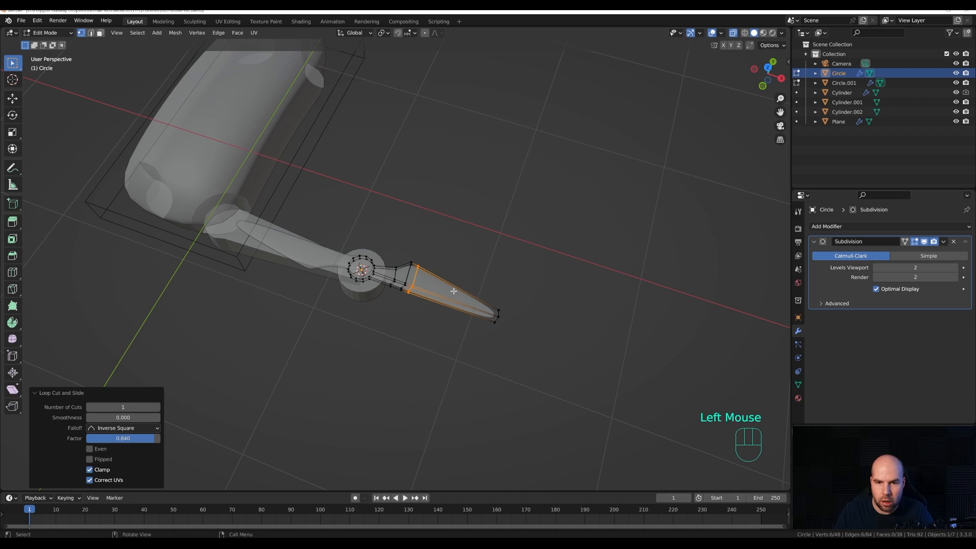
{"action": "middle_click_drag", "start_coordinate": [536, 299], "coordinate": [484, 283]}
{"action": "key", "text": "Tab"}
{"action": "key", "text": "Tab"}
{"action": "scroll", "coordinate": [473, 285], "scroll_direction": "up", "scroll_amount": 2}
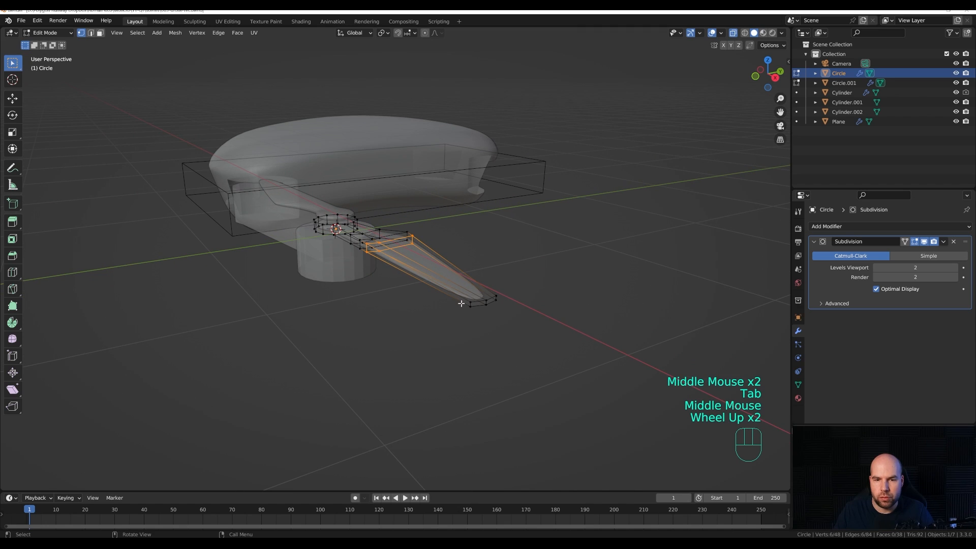
{"action": "left_click_drag", "start_coordinate": [445, 273], "coordinate": [483, 327]}
{"action": "key", "text": "r"}
{"action": "key", "text": "x"}
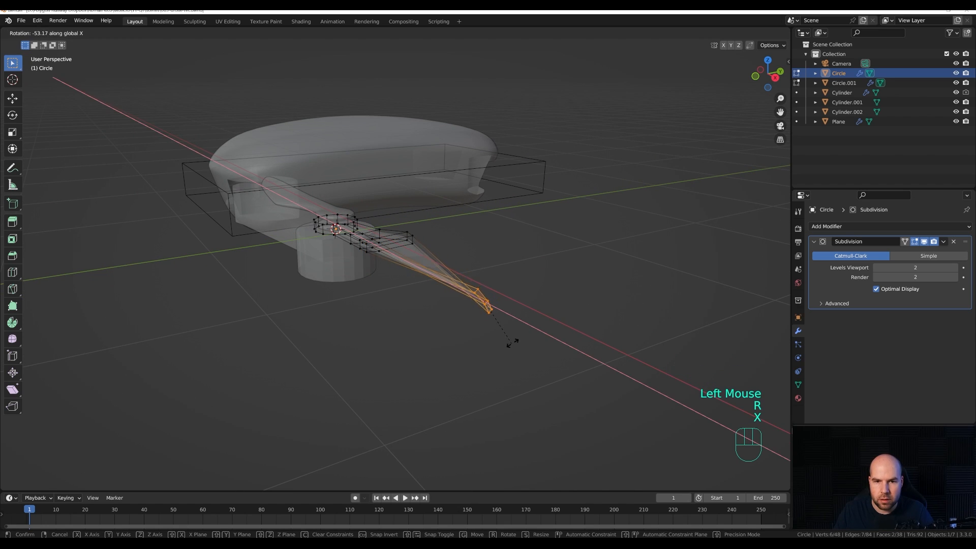
{"action": "key", "text": "Escape"}
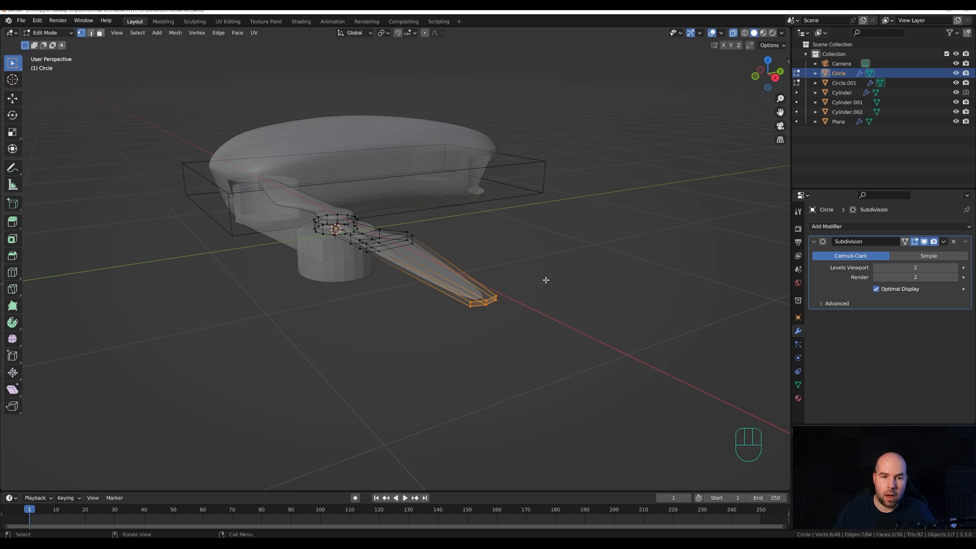
Step: Return to Object Mode, add a 12-vertex mesh circle at the propeller hub, and scale it down to about the hub's size
{"action": "middle_click_drag", "start_coordinate": [446, 232], "coordinate": [495, 260]}
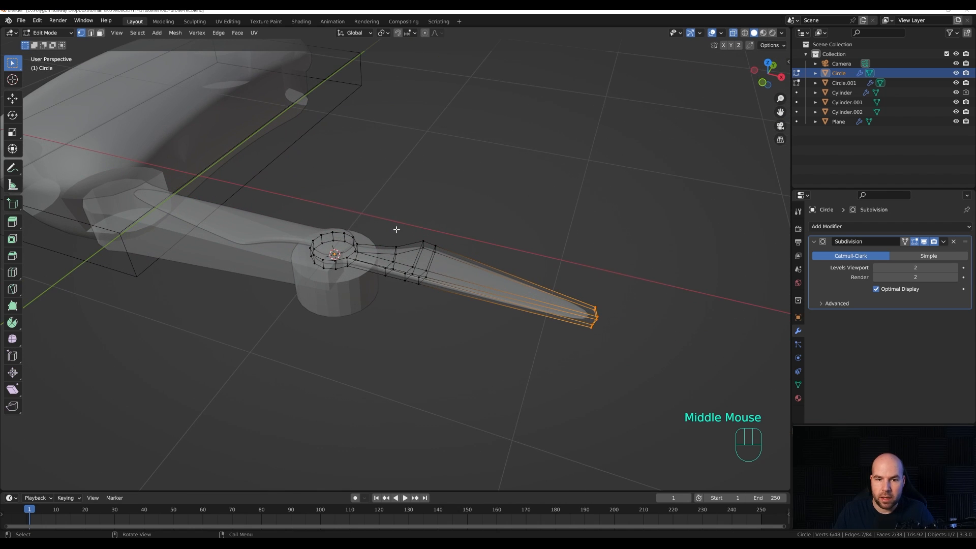
{"action": "key", "text": "Tab"}
{"action": "scroll", "coordinate": [374, 244], "scroll_direction": "down", "scroll_amount": 2}
{"action": "double_click", "coordinate": [403, 253]}
{"action": "key", "text": "shift+a"}
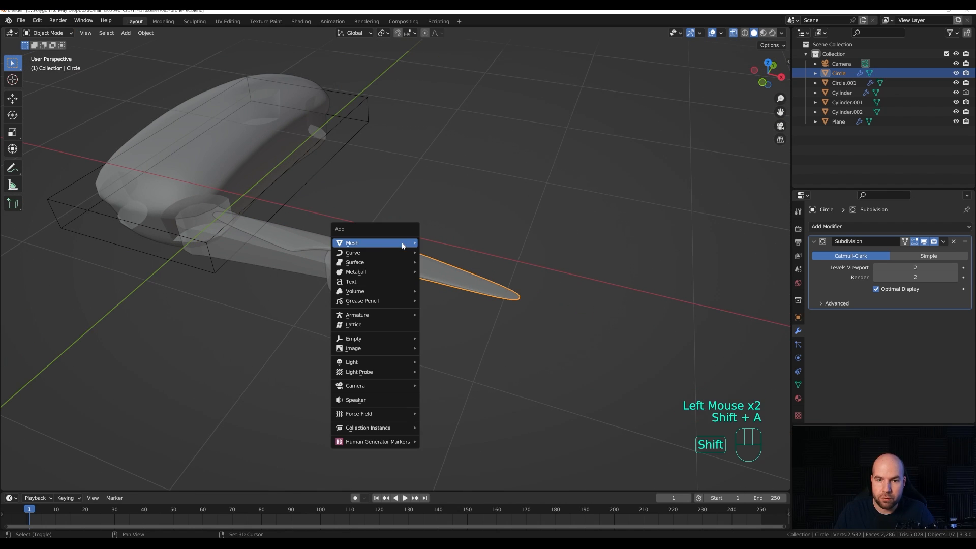
{"action": "mouse_move", "coordinate": [402, 246]}
{"action": "left_click", "coordinate": [448, 262]}
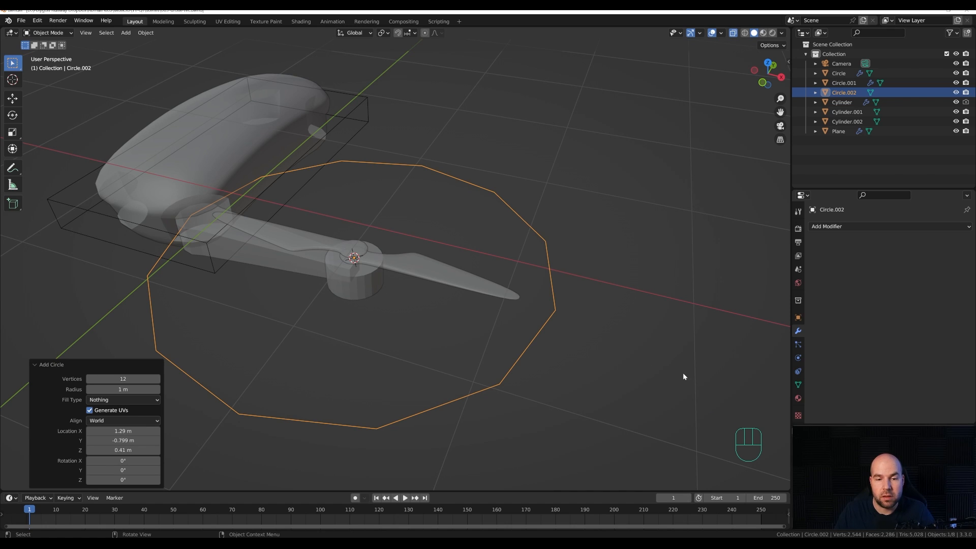
{"action": "key", "text": "Tab"}
{"action": "key", "text": "s"}
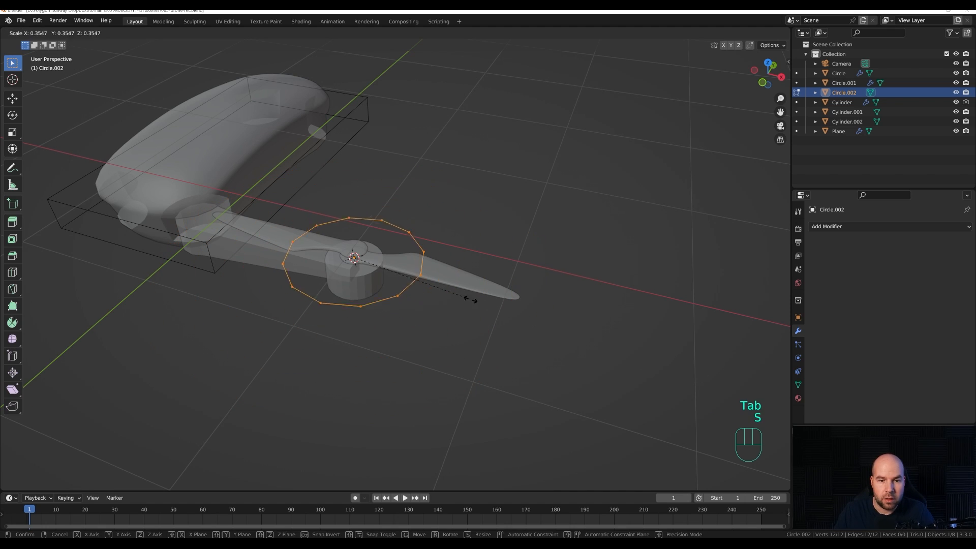
{"action": "left_click", "coordinate": [370, 260]}
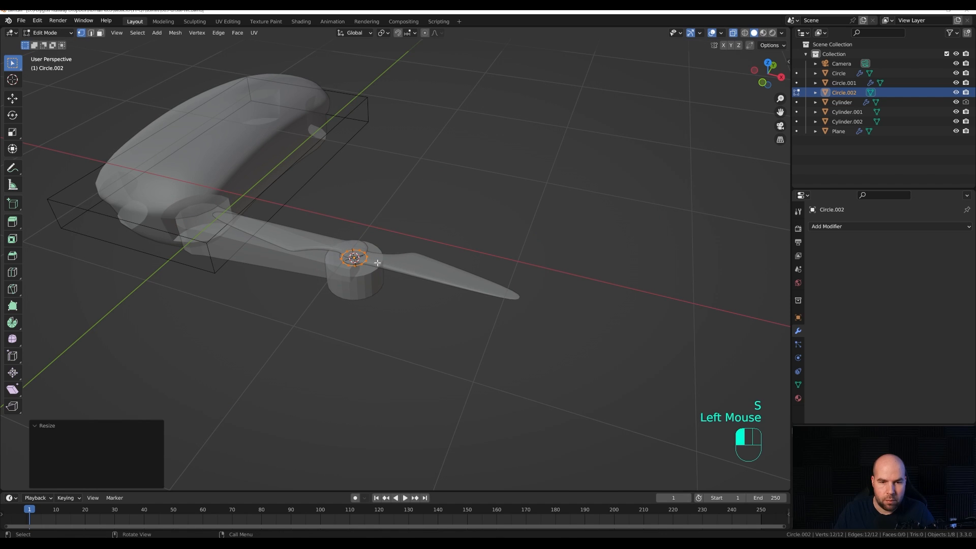
Step: Fill the circle and extrude it about 0.06 m upward, with a bevel on the top face's edges, to form a hub cap
{"action": "key", "text": "f"}
{"action": "key", "text": "e"}
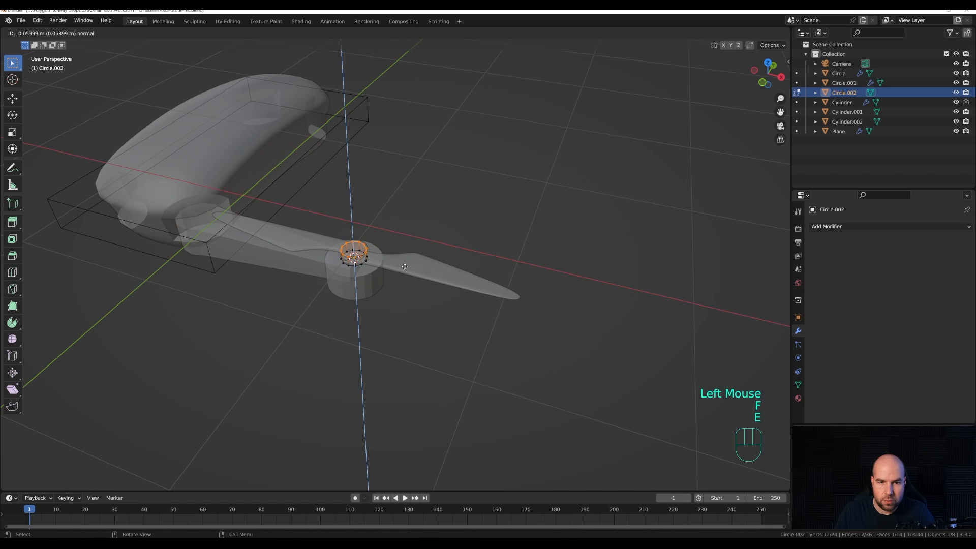
{"action": "left_click", "coordinate": [404, 266]}
{"action": "key", "text": "ctrl+b"}
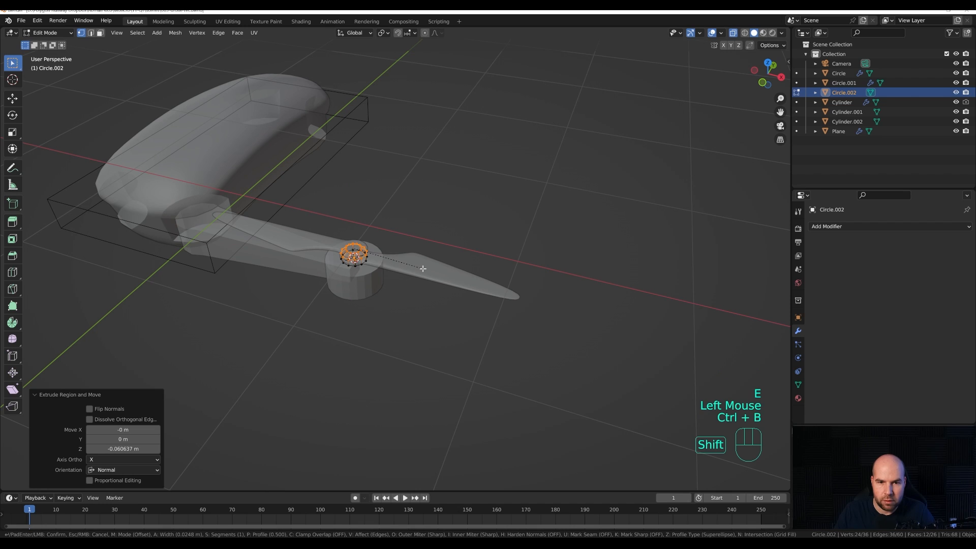
{"action": "left_click", "coordinate": [374, 272], "text": "shift"}
{"action": "key", "text": "Tab"}
Step: Raise the hub cap about 0.07 m along Z so it sits above the blades
{"action": "middle_click_drag", "start_coordinate": [373, 273], "coordinate": [395, 231]}
{"action": "key", "text": "g"}
{"action": "key", "text": "z"}
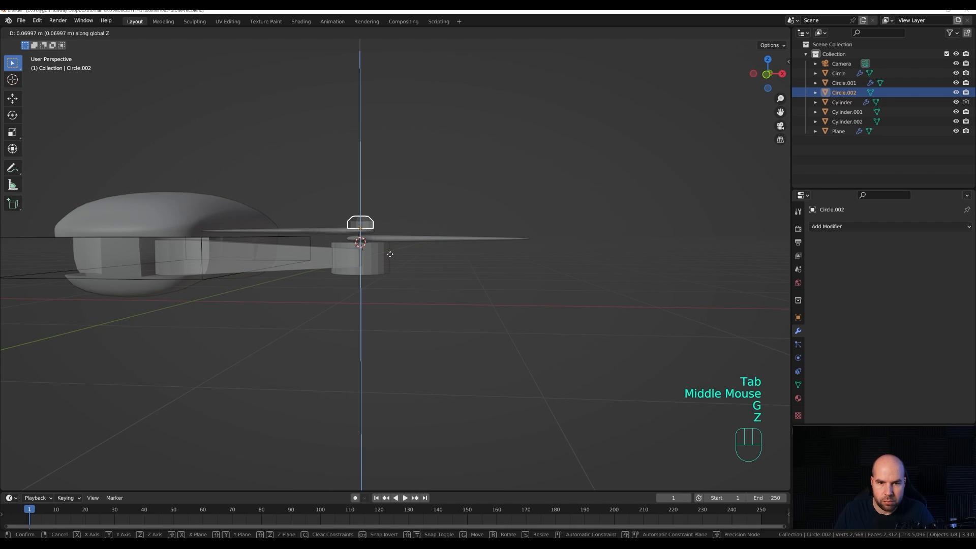
{"action": "left_click", "coordinate": [376, 248]}
Step: Lower the upper propeller blade slightly along Z, closer to the other blade
{"action": "left_click", "coordinate": [346, 233]}
{"action": "key", "text": "g"}
{"action": "key", "text": "z"}
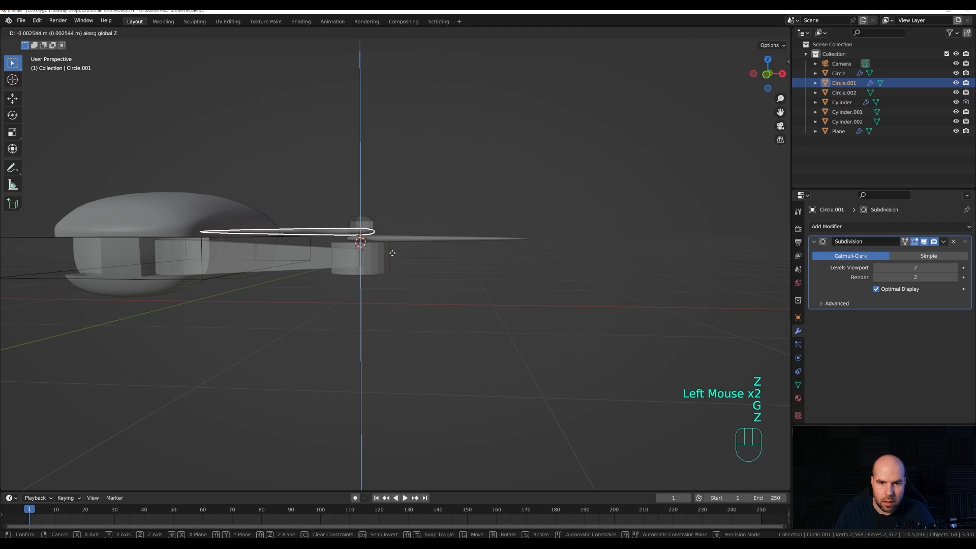
{"action": "left_click", "coordinate": [344, 215]}
Step: Fine-tune the hub cap's height along Z so it rests on the upper blade
{"action": "left_click", "coordinate": [360, 222]}
{"action": "key", "text": "g"}
{"action": "key", "text": "z"}
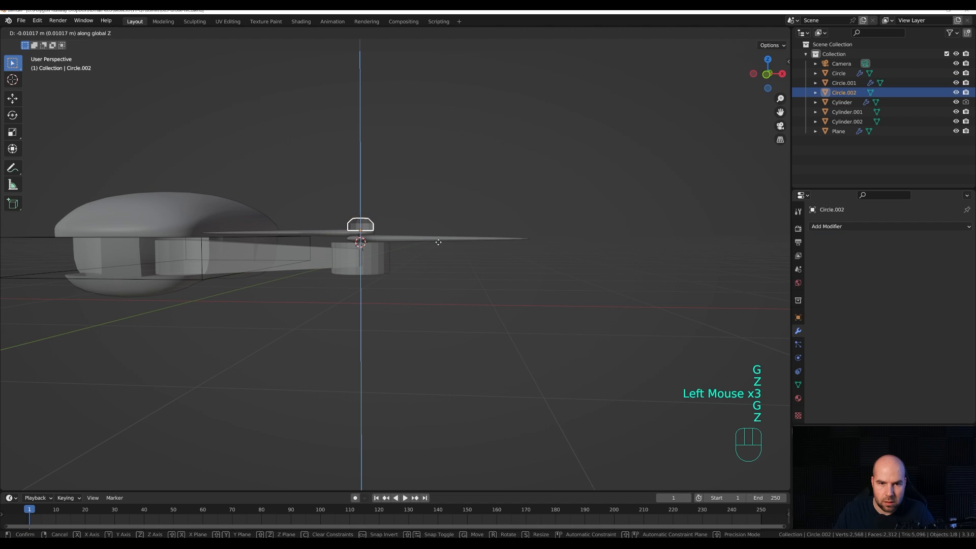
{"action": "left_click", "coordinate": [379, 231]}
Step: Turn off X-ray display so the drone parts appear solid
{"action": "scroll", "coordinate": [378, 269], "scroll_direction": "up", "scroll_amount": 2}
{"action": "middle_click_drag", "start_coordinate": [378, 270], "coordinate": [461, 282], "text": "shift"}
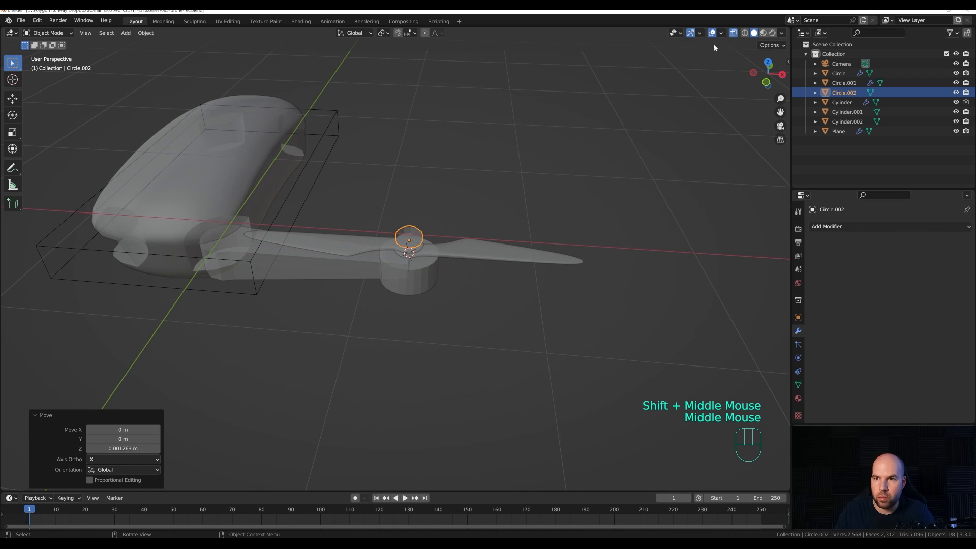
{"action": "left_click", "coordinate": [733, 33]}
Step: Add a Bevel modifier to the motor cylinder with an amount of 0.018 m and 2 segments
{"action": "left_click", "coordinate": [393, 282]}
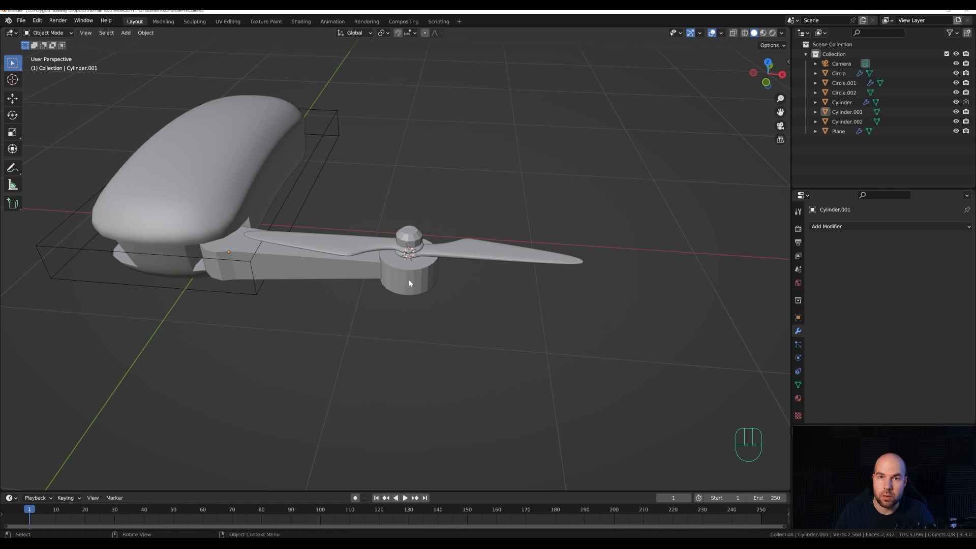
{"action": "left_click", "coordinate": [404, 279]}
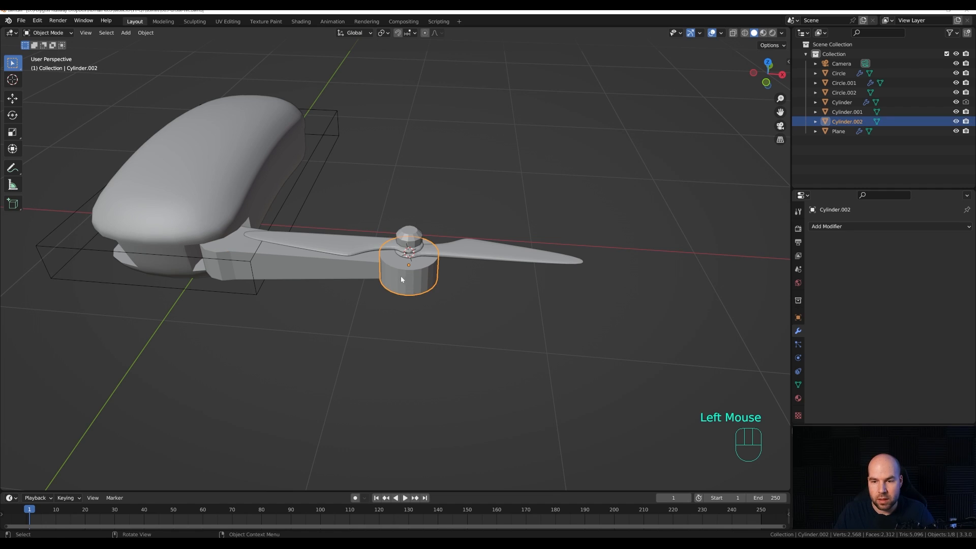
{"action": "left_click", "coordinate": [839, 227]}
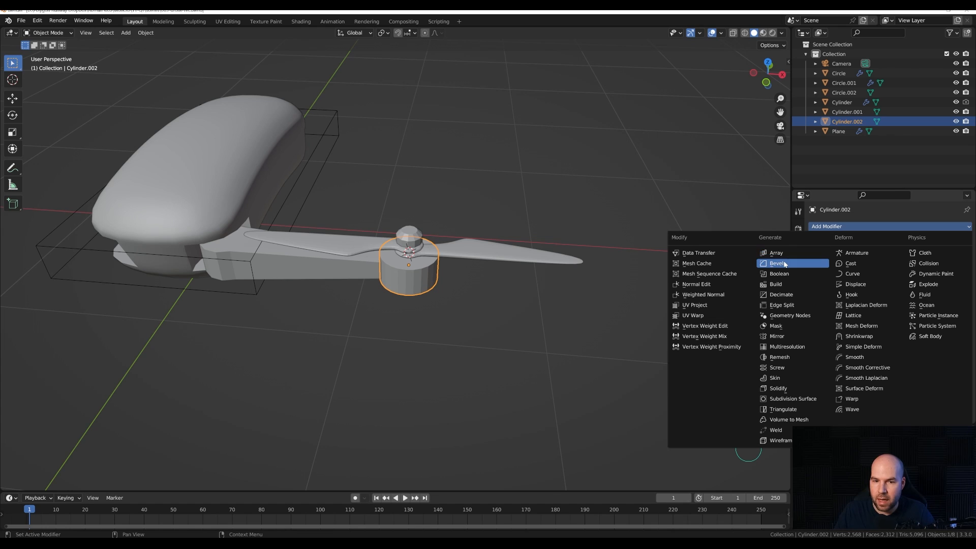
{"action": "left_click", "coordinate": [778, 264]}
{"action": "left_click_drag", "start_coordinate": [915, 278], "coordinate": [915, 278], "text": "shift"}
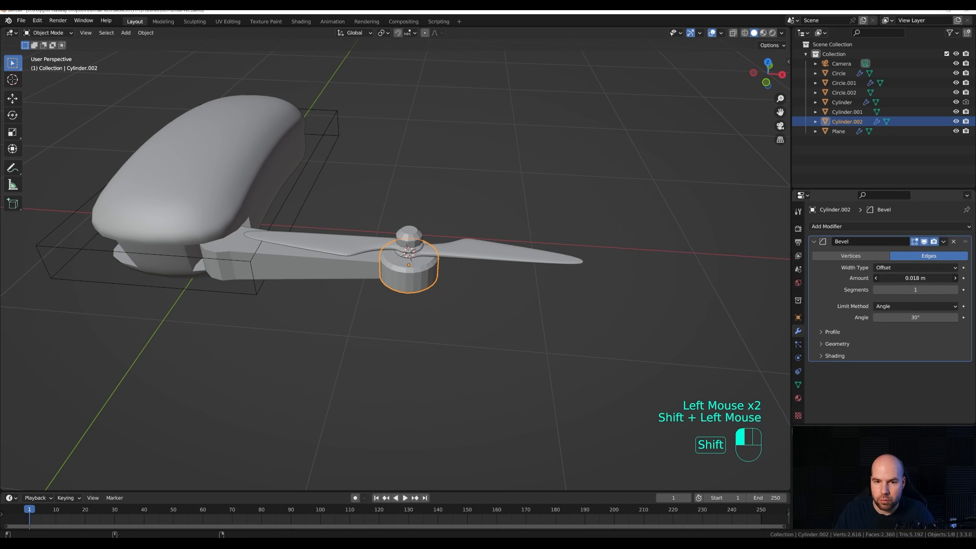
{"action": "left_click", "coordinate": [956, 289]}
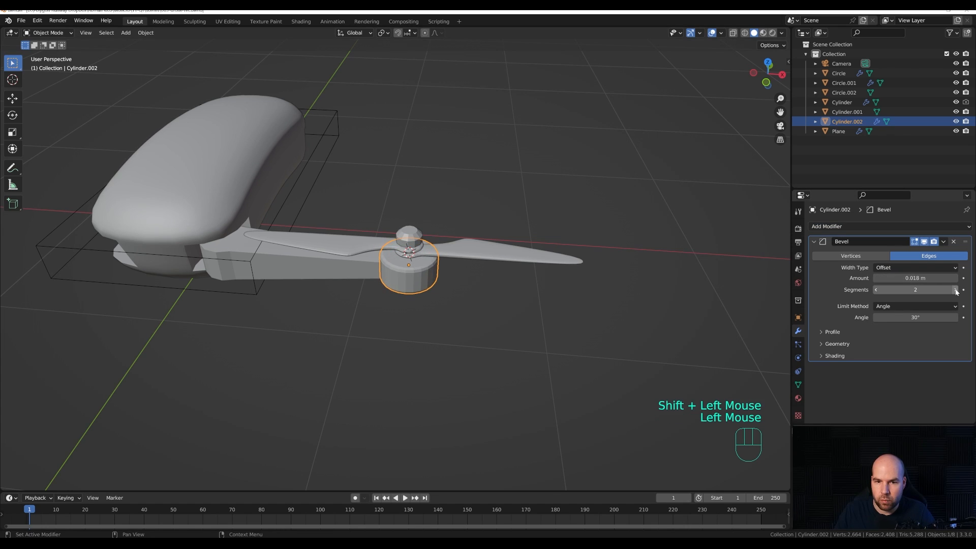
Step: Shade the motor cylinder smooth with Auto Smooth at an angle of 180°
{"action": "right_click", "coordinate": [419, 295]}
{"action": "left_click", "coordinate": [407, 292]}
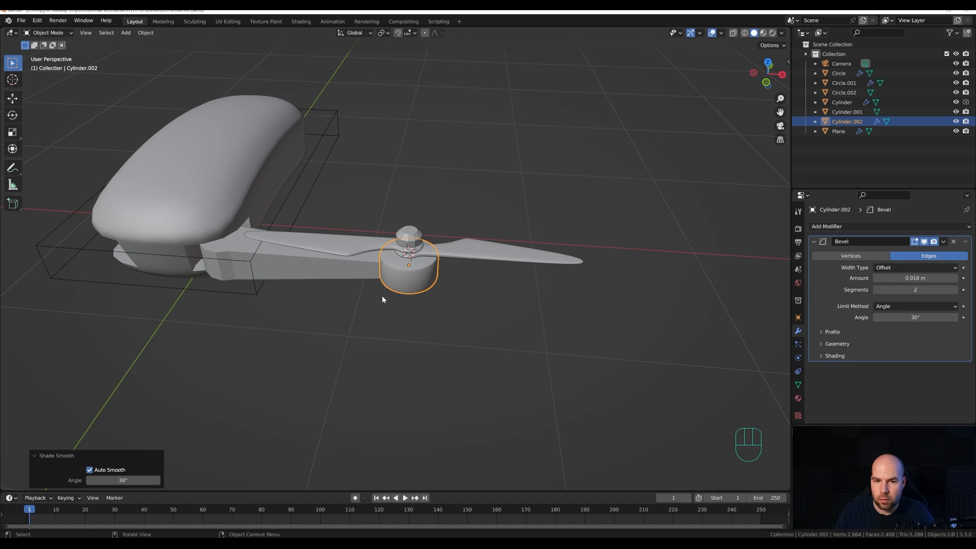
{"action": "left_click_drag", "start_coordinate": [116, 481], "coordinate": [214, 481]}
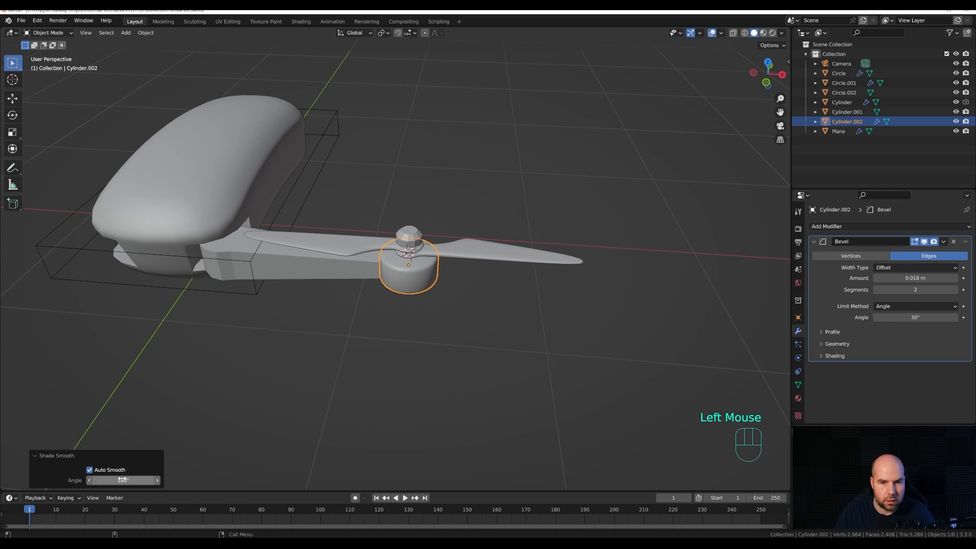
Step: Copy the motor cylinder's Bevel modifier to the arm and the hub cap
{"action": "left_click", "coordinate": [312, 274]}
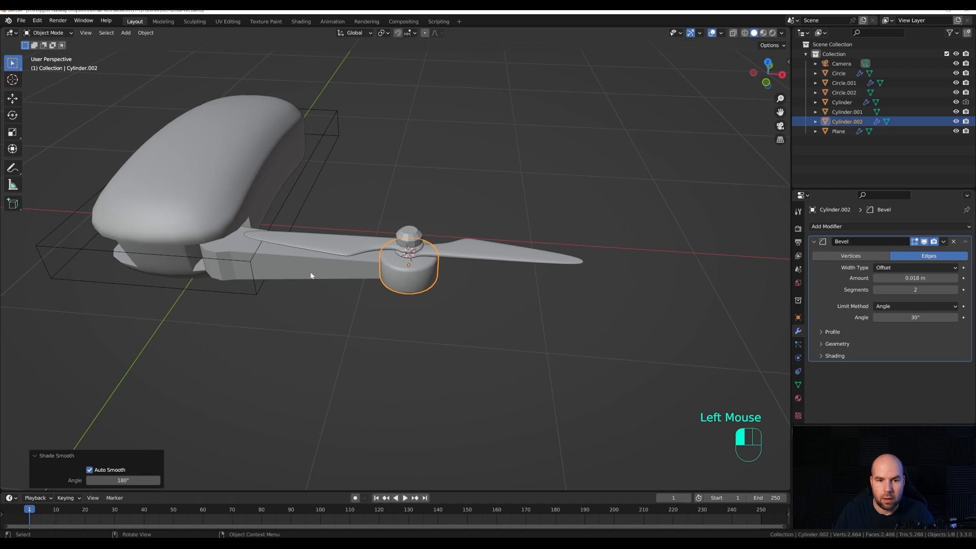
{"action": "left_click", "coordinate": [409, 236], "text": "shift"}
{"action": "left_click", "coordinate": [421, 273], "text": "shift"}
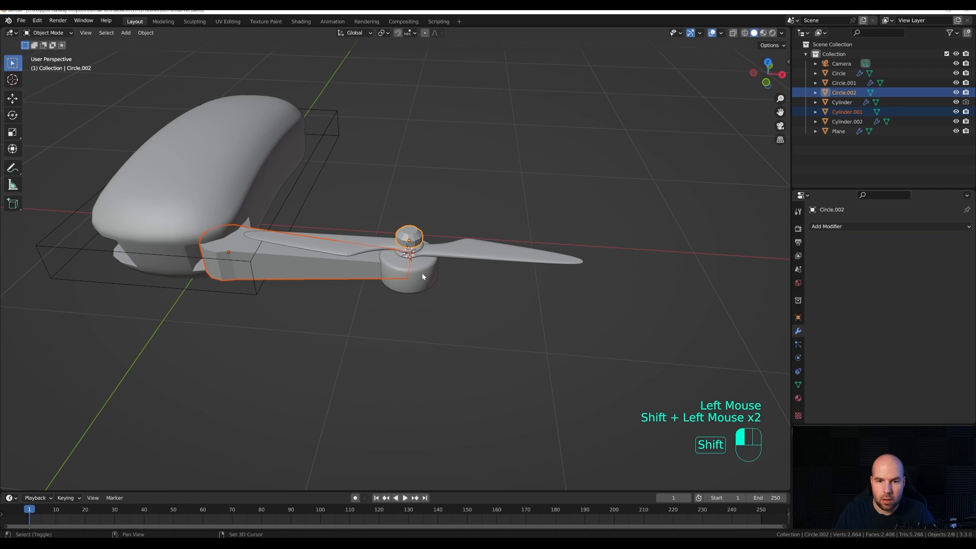
{"action": "left_click", "coordinate": [943, 242]}
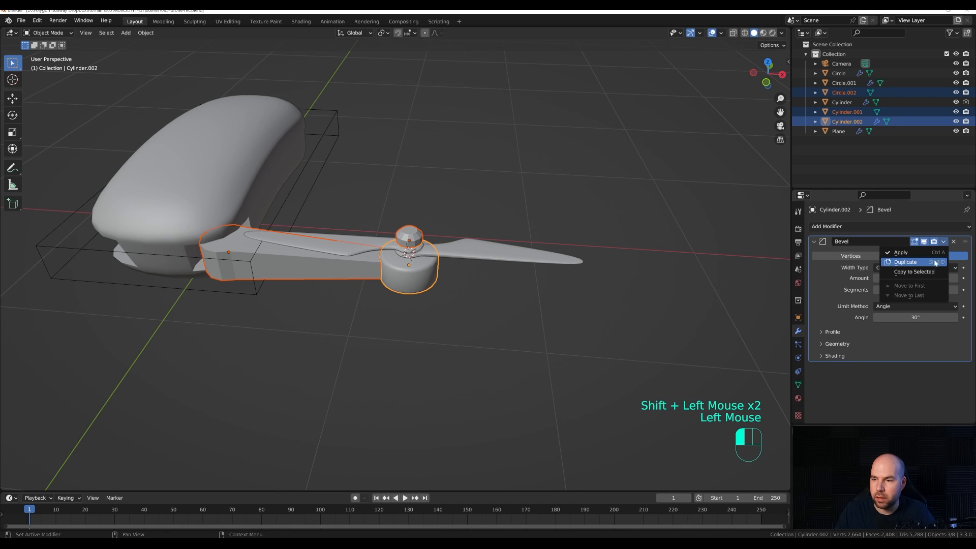
{"action": "left_click", "coordinate": [914, 272]}
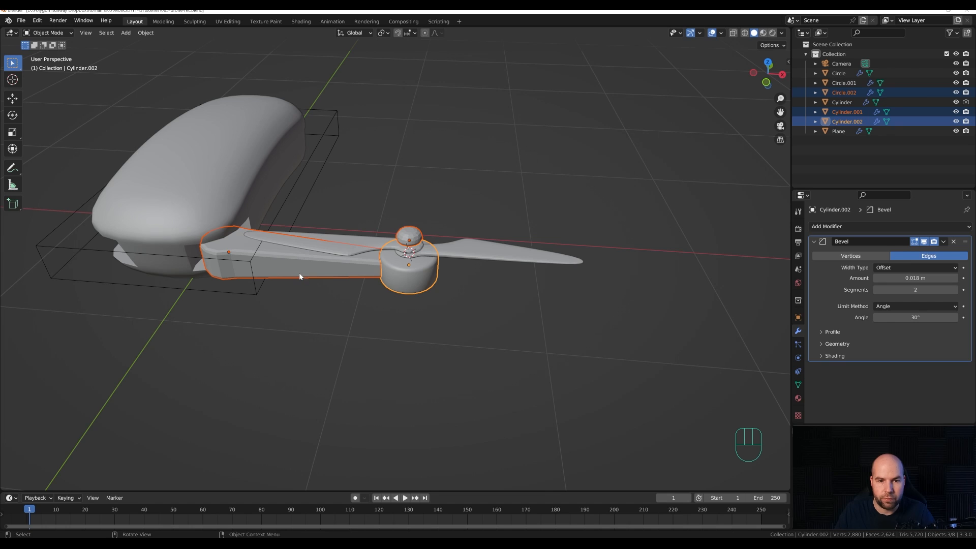
Step: Shade the arm and the hub cap smooth with Auto Smooth at an angle of 180°
{"action": "left_click", "coordinate": [348, 272]}
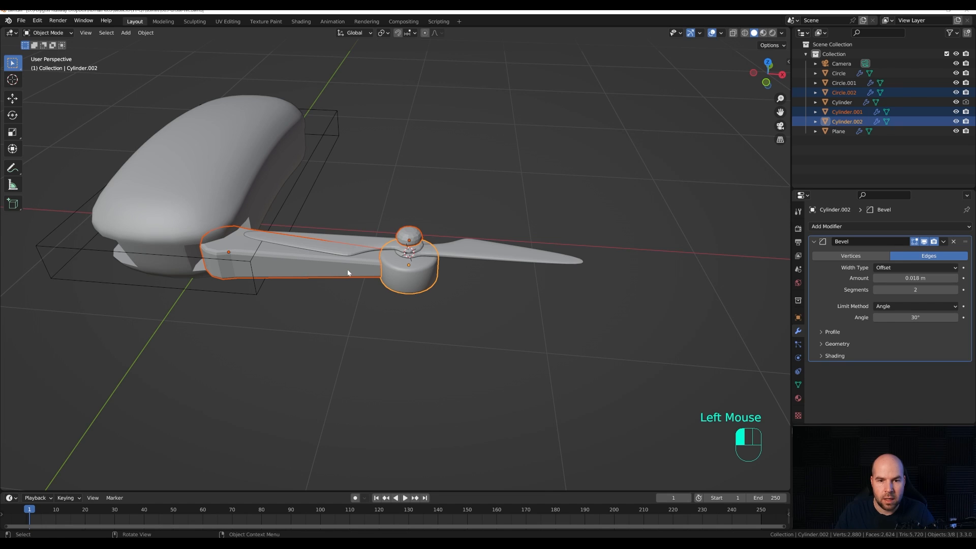
{"action": "left_click", "coordinate": [410, 236], "text": "shift"}
{"action": "right_click", "coordinate": [410, 238]}
{"action": "left_click", "coordinate": [394, 244]}
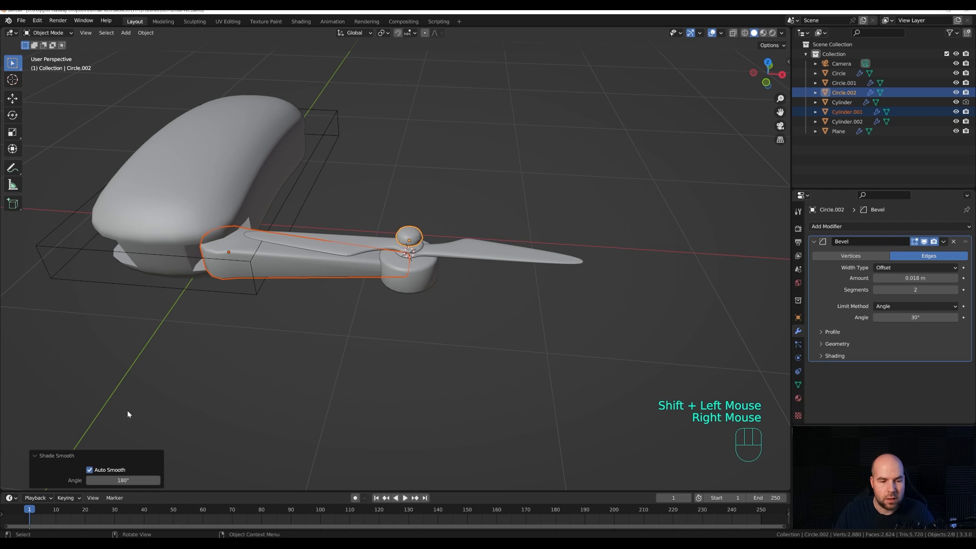
Step: Reduce the hub cap's bevel amount to 0.002 m
{"action": "left_click", "coordinate": [410, 236]}
{"action": "mouse_move", "coordinate": [908, 278]}
{"action": "left_mouse_down", "text": "shift"}
{"action": "mouse_move", "coordinate": [888, 278]}
{"action": "mouse_move", "coordinate": [906, 279]}
{"action": "left_mouse_up", "text": "shift"}
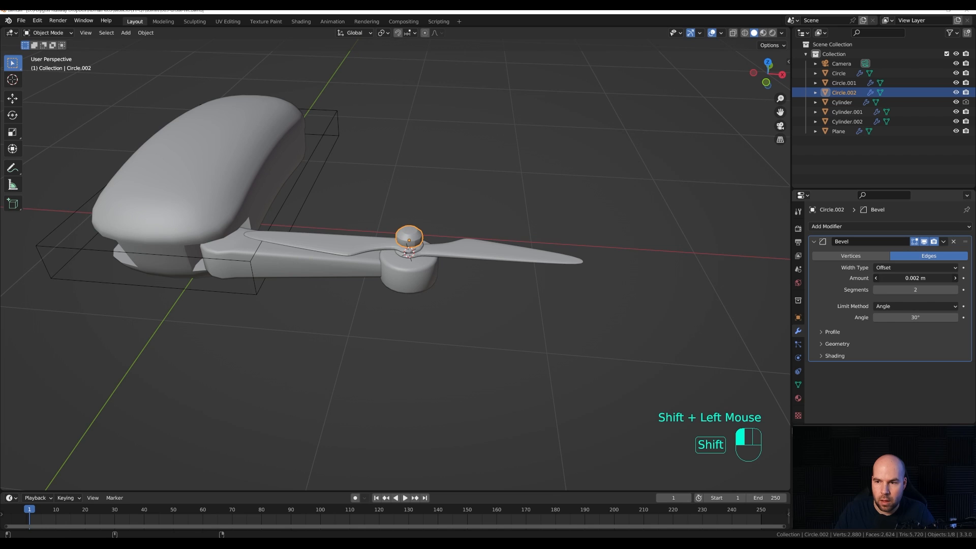
{"action": "scroll", "coordinate": [441, 244], "scroll_direction": "up", "scroll_amount": 2}
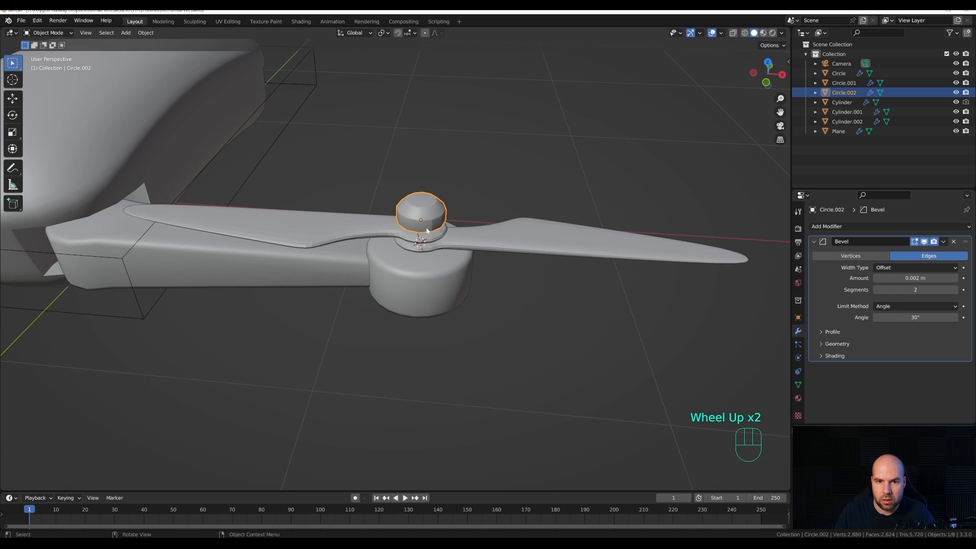
Step: Set the bevel angle limit to 40° on both the hub cap and the arm
{"action": "left_click_drag", "start_coordinate": [910, 317], "coordinate": [913, 317]}
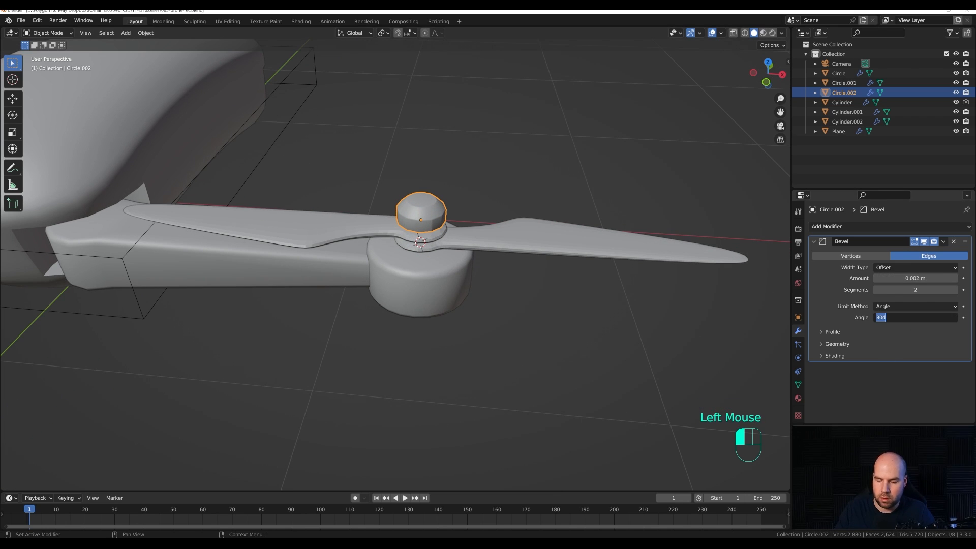
{"action": "left_click", "coordinate": [171, 266]}
{"action": "left_click_drag", "start_coordinate": [910, 318], "coordinate": [912, 319]}
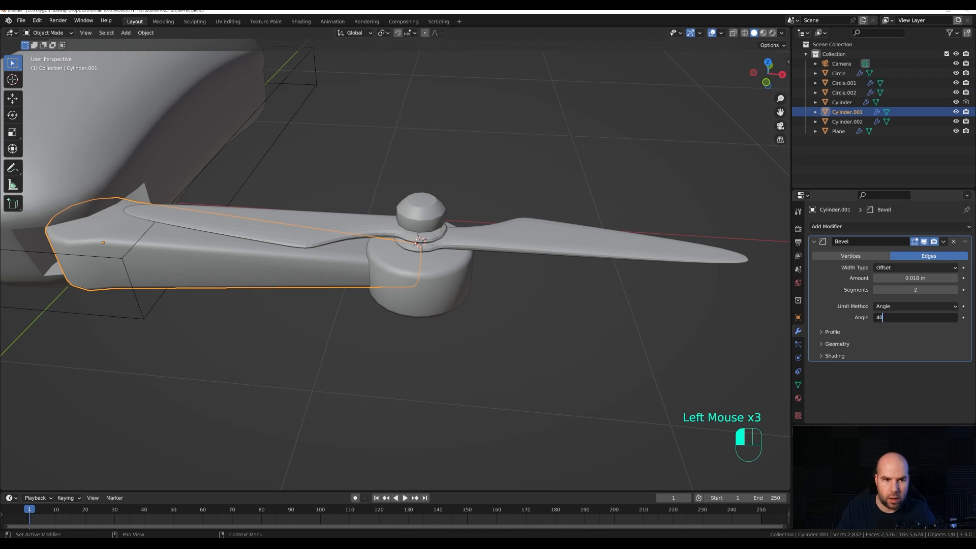
Step: Shade the propeller blade pointing away from the body smooth, without Auto Smooth
{"action": "scroll", "coordinate": [356, 233], "scroll_direction": "down", "scroll_amount": 3}
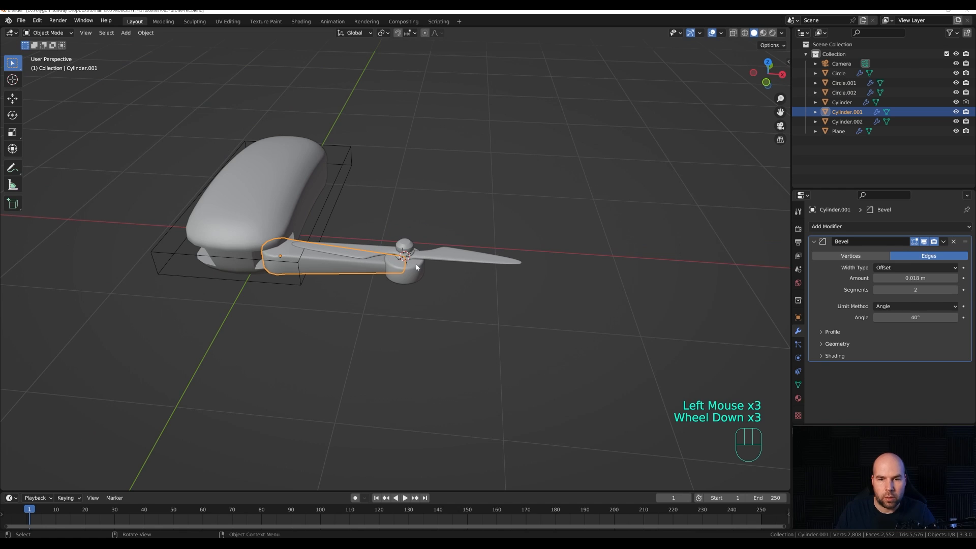
{"action": "left_click", "coordinate": [438, 261]}
{"action": "scroll", "coordinate": [440, 269], "scroll_direction": "up", "scroll_amount": 2}
{"action": "right_click", "coordinate": [472, 257]}
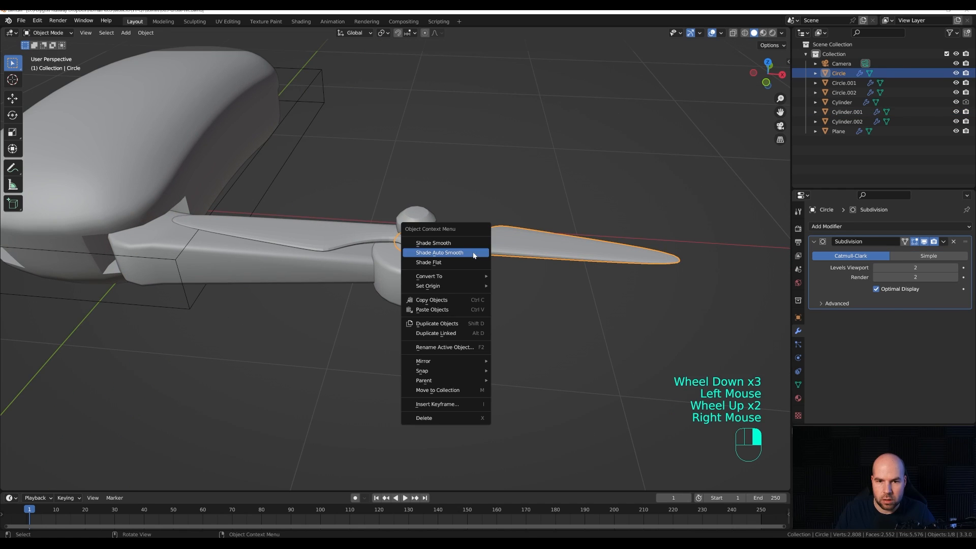
{"action": "left_click", "coordinate": [447, 239]}
Step: Parent both propeller blades and the hub cap to the motor cylinder with the Object option
{"action": "scroll", "coordinate": [309, 304], "scroll_direction": "down", "scroll_amount": 3}
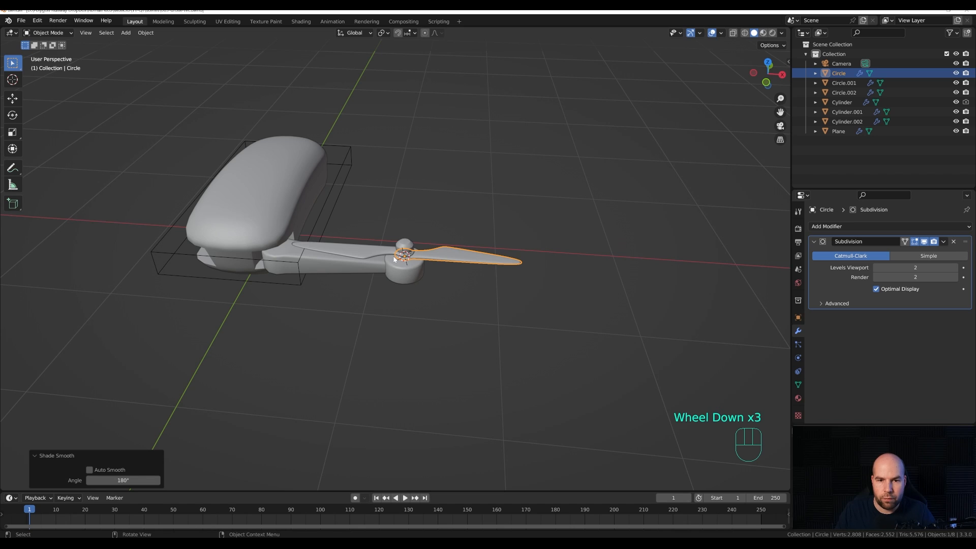
{"action": "left_click", "coordinate": [345, 249], "text": "shift"}
{"action": "left_click", "coordinate": [405, 245], "text": "shift"}
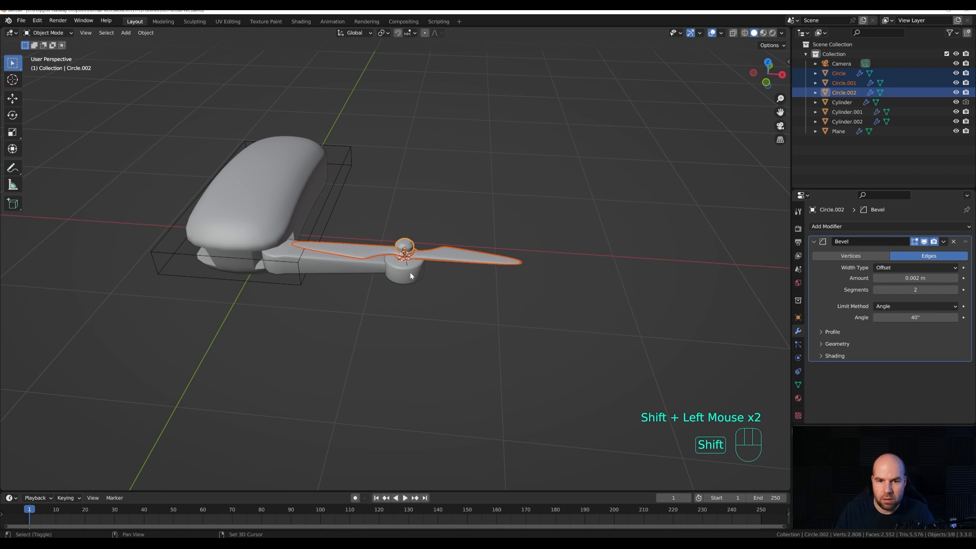
{"action": "left_click", "coordinate": [406, 279], "text": "shift"}
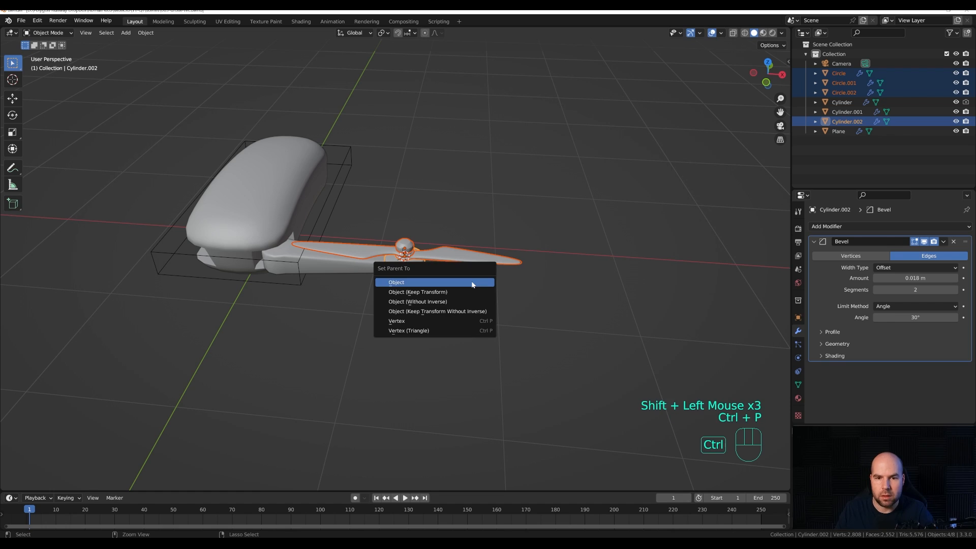
{"action": "key", "text": "ctrl+p"}
{"action": "left_click", "coordinate": [473, 284]}
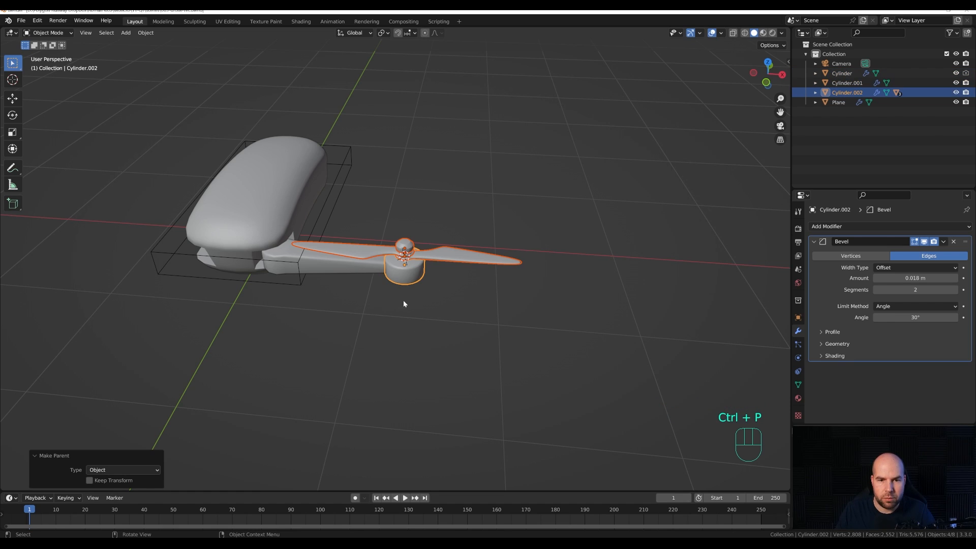
Step: Parent the motor cylinder to the arm with the Object option
{"action": "left_click", "coordinate": [399, 282]}
{"action": "left_click", "coordinate": [327, 268], "text": "shift"}
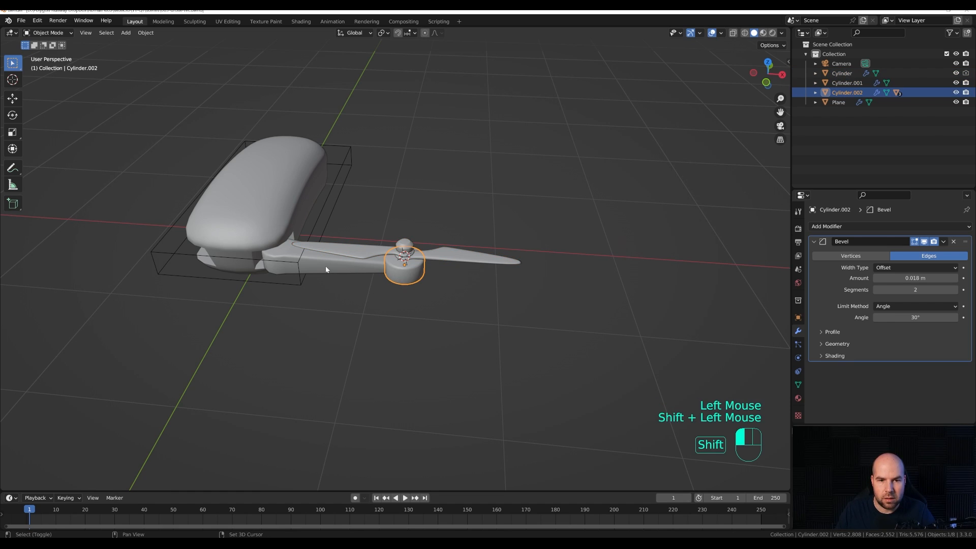
{"action": "key", "text": "ctrl+p"}
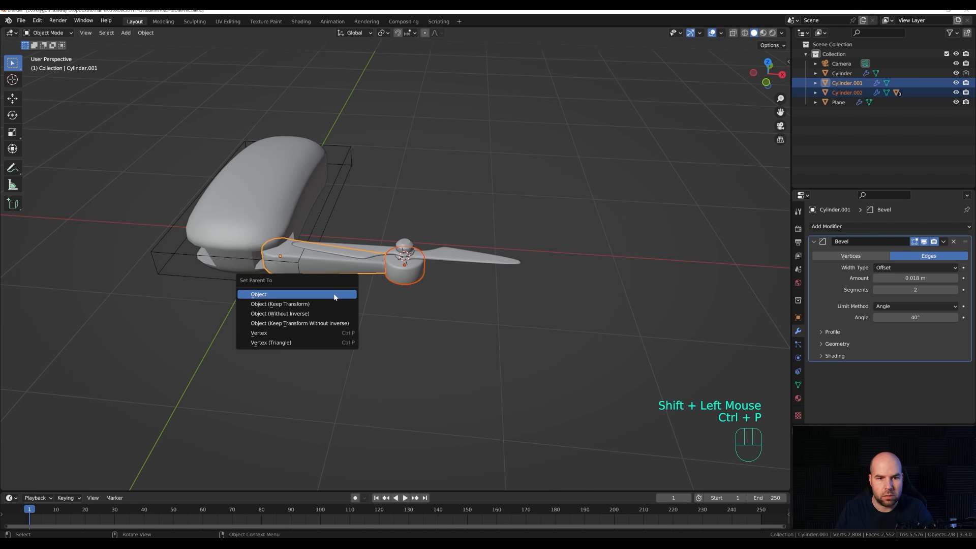
{"action": "left_click", "coordinate": [333, 292]}
Step: Rotate the arm with its attached motor and propeller by -45° around the global Z axis
{"action": "left_click", "coordinate": [326, 276]}
{"action": "scroll", "coordinate": [488, 191], "scroll_direction": "down", "scroll_amount": 2}
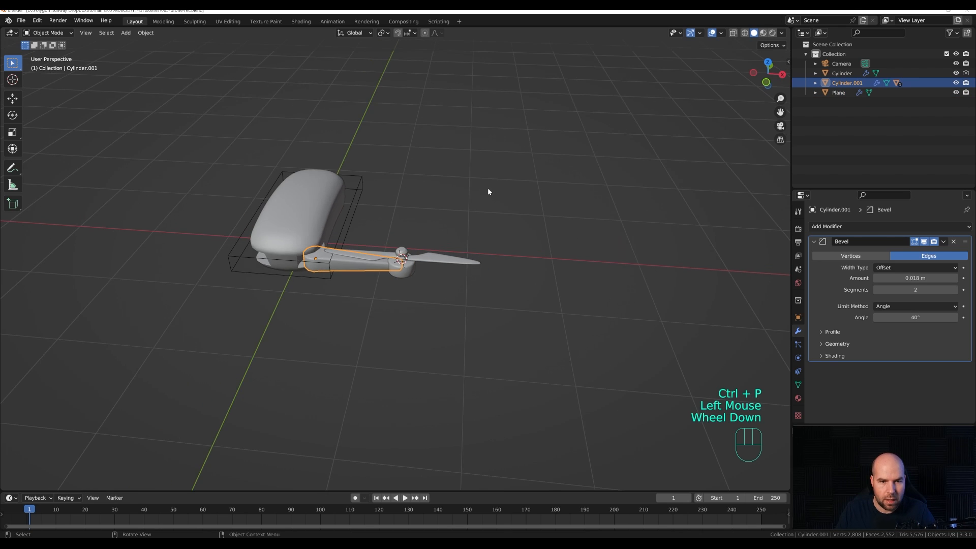
{"action": "middle_click_drag", "start_coordinate": [488, 191], "coordinate": [497, 209]}
{"action": "key", "text": "r"}
{"action": "key", "text": "z"}
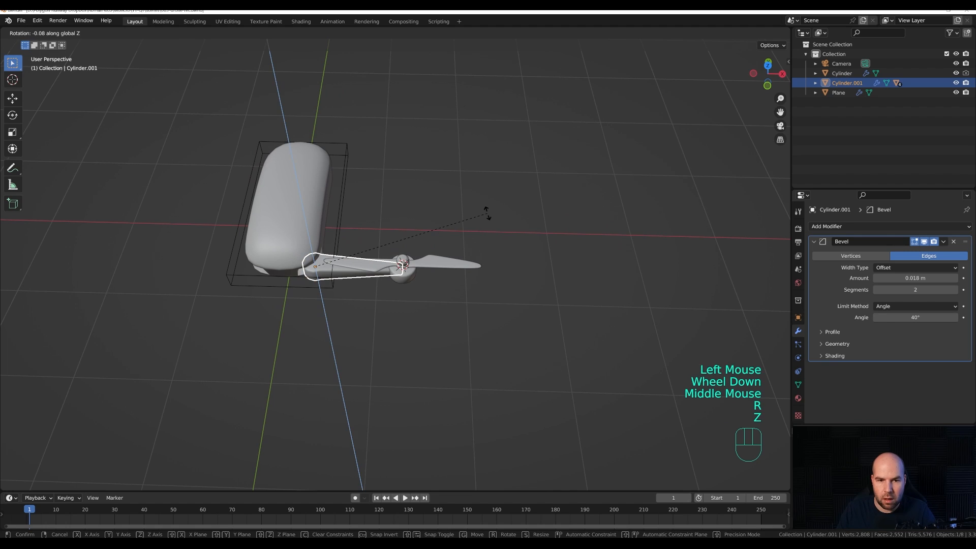
{"action": "key", "text": "KP_Subtract"}
{"action": "key", "text": "KP_4"}
{"action": "key", "text": "KP_5"}
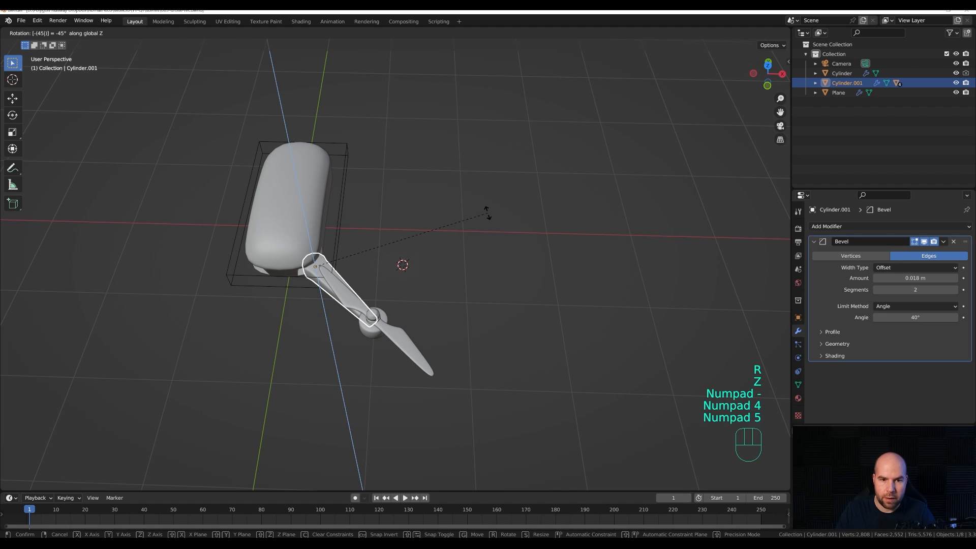
{"action": "key", "text": "KP_Enter"}
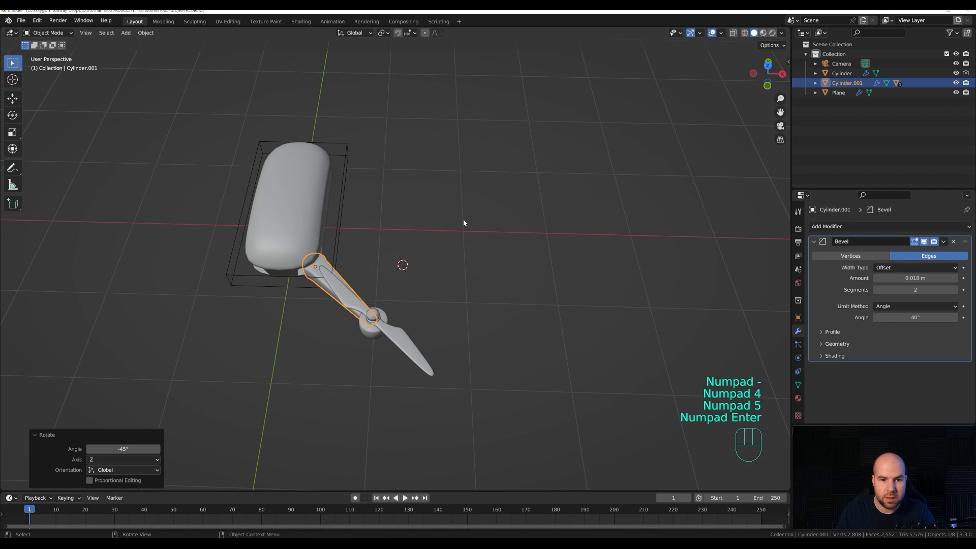
Step: Add a Mirror modifier to the arm on the X and Y axes, using the drone body (Plane) as the mirror object
{"action": "left_click", "coordinate": [839, 227]}
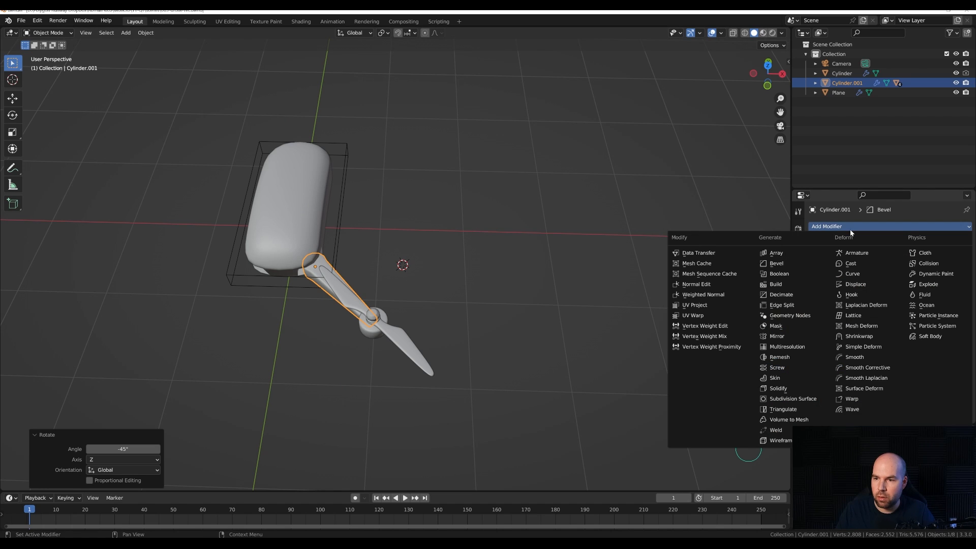
{"action": "left_click", "coordinate": [786, 336]}
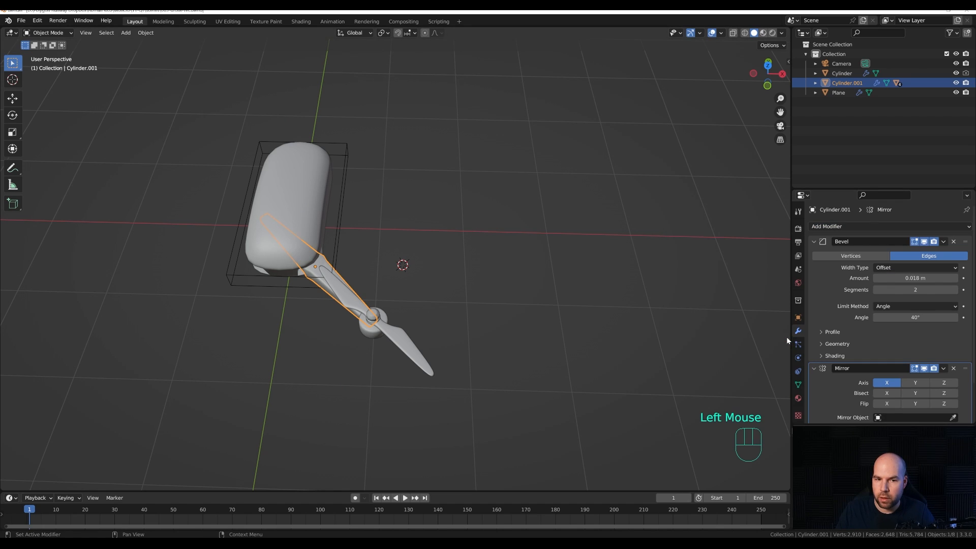
{"action": "left_click", "coordinate": [954, 418]}
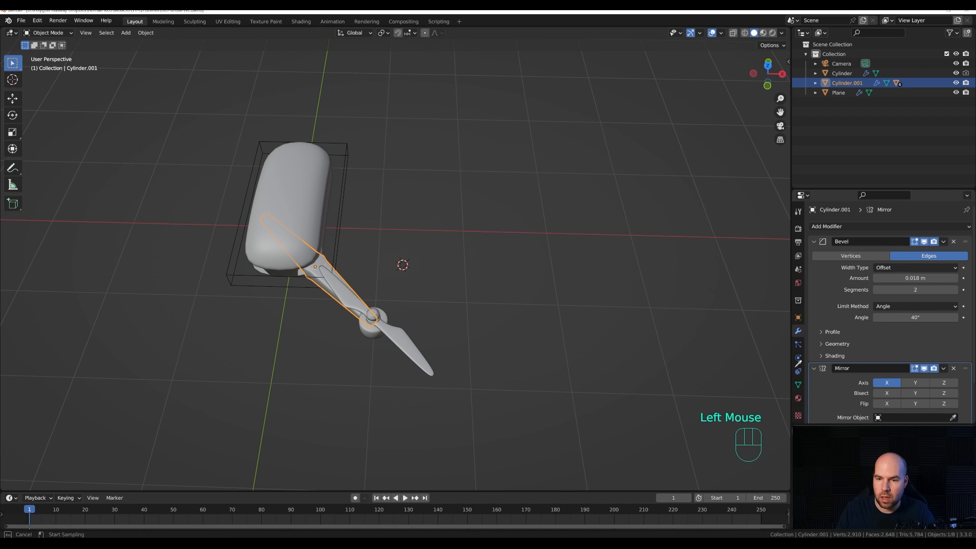
{"action": "left_click", "coordinate": [303, 182]}
{"action": "middle_click_drag", "start_coordinate": [475, 317], "coordinate": [566, 314]}
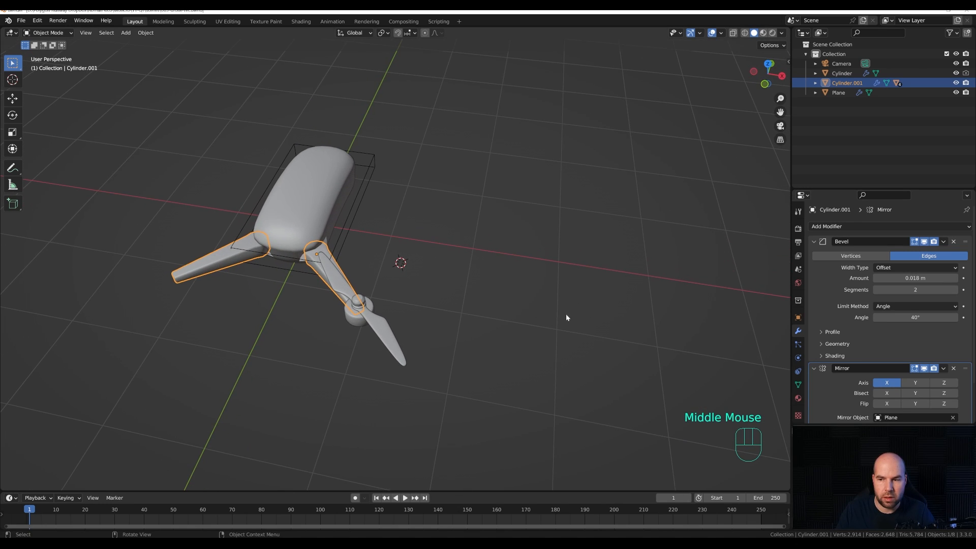
{"action": "left_click", "coordinate": [915, 383]}
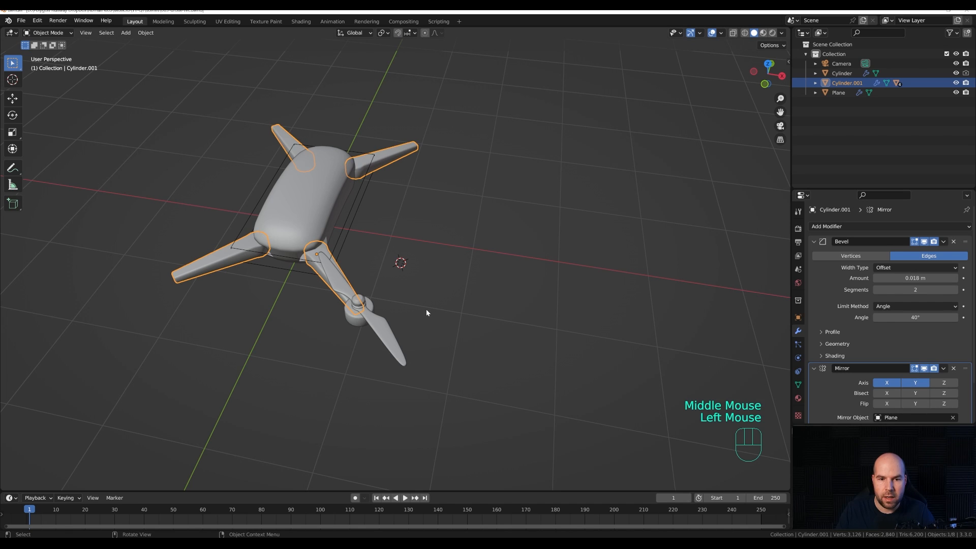
Step: Copy the arm's Mirror modifier to the motor, both propeller blades and the hub cap
{"action": "middle_click_drag", "start_coordinate": [427, 311], "coordinate": [452, 308]}
{"action": "left_click_drag", "start_coordinate": [365, 271], "coordinate": [486, 365], "text": "shift"}
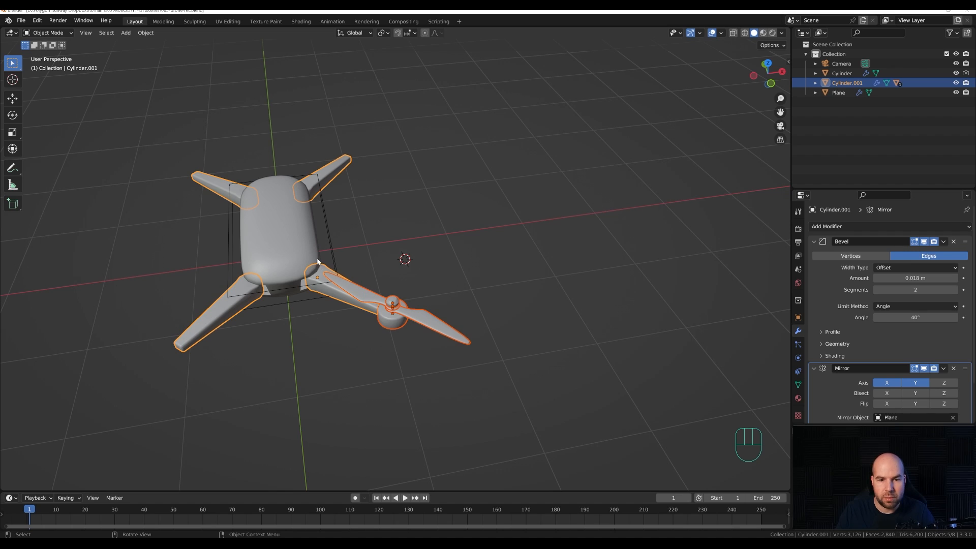
{"action": "left_click", "coordinate": [944, 368]}
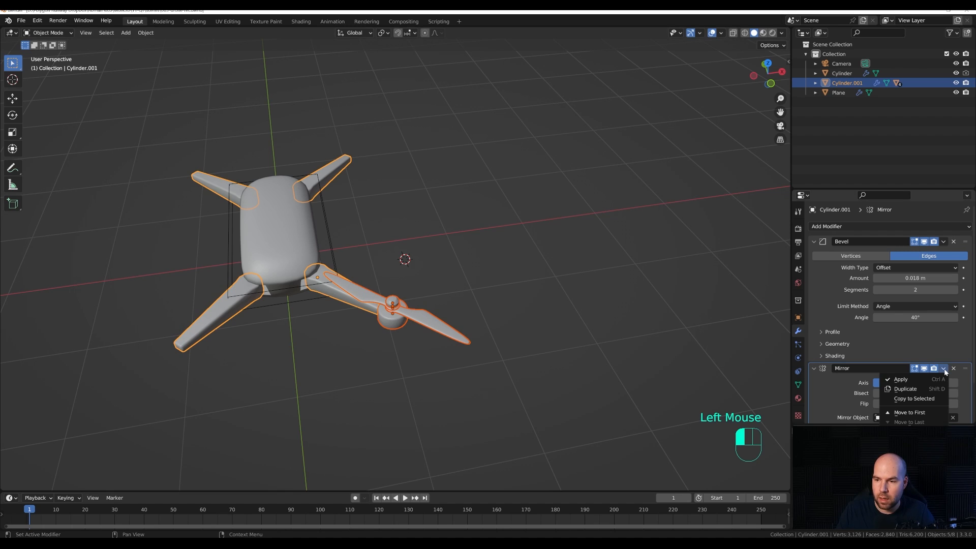
{"action": "left_click", "coordinate": [909, 399]}
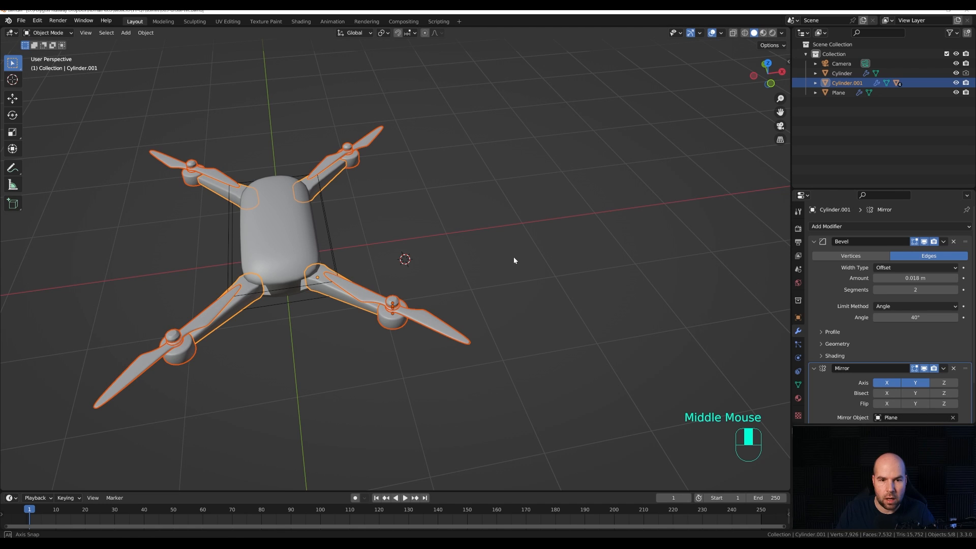
Step: Parent the arm and the wireframe Boolean cutter to the drone body with the Object option
{"action": "middle_click_drag", "start_coordinate": [513, 257], "coordinate": [476, 252]}
{"action": "scroll", "coordinate": [476, 256], "scroll_direction": "down", "scroll_amount": 3}
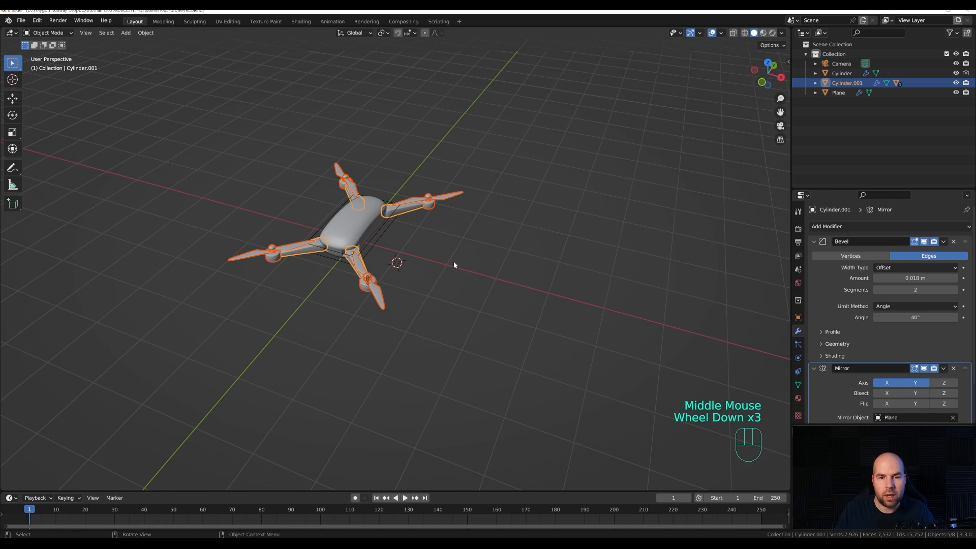
{"action": "scroll", "coordinate": [425, 254], "scroll_direction": "up", "scroll_amount": 2}
{"action": "left_click", "coordinate": [316, 261]}
{"action": "key", "text": "ctrl+z"}
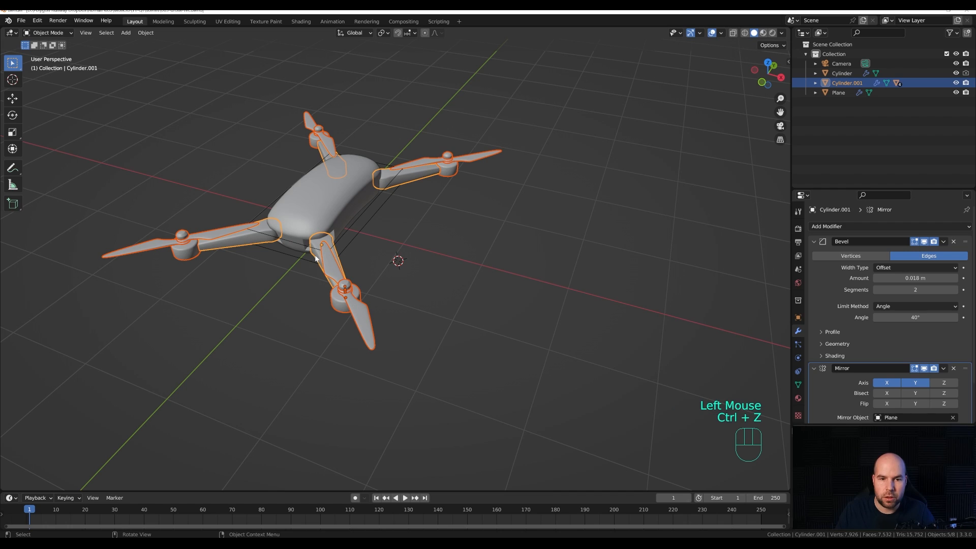
{"action": "left_click", "coordinate": [315, 258]}
{"action": "left_click", "coordinate": [348, 228], "text": "shift"}
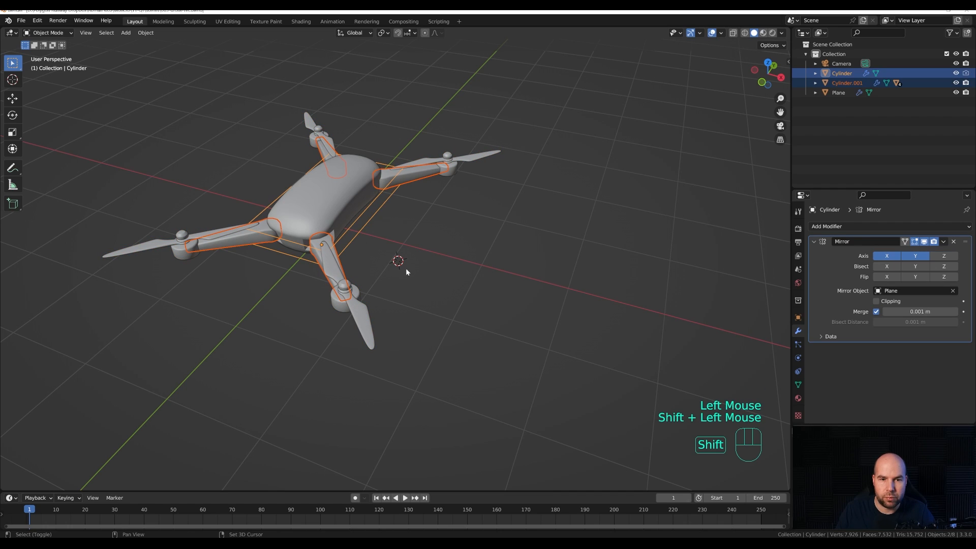
{"action": "left_click", "coordinate": [330, 201], "text": "shift"}
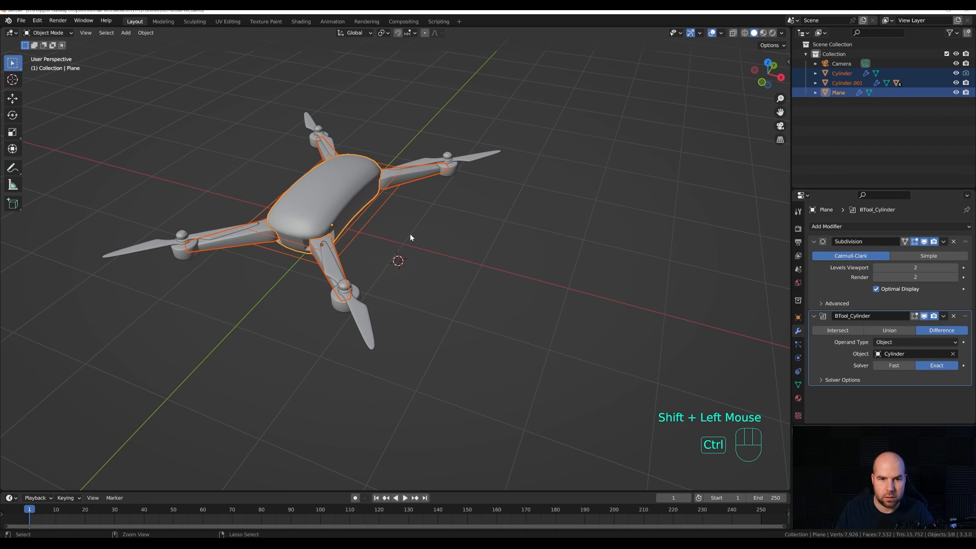
{"action": "key", "text": "ctrl+p"}
{"action": "left_click", "coordinate": [411, 234]}
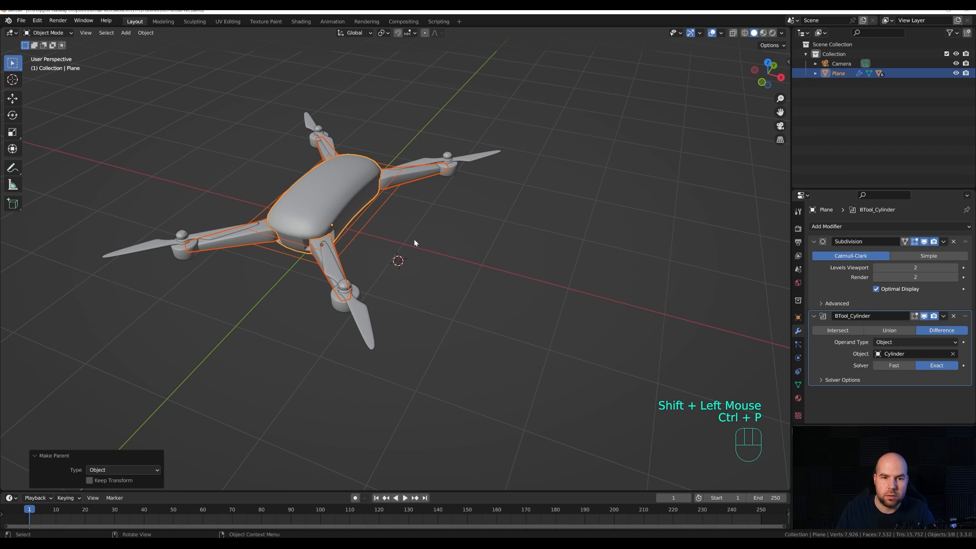
{"action": "left_click", "coordinate": [321, 198]}
{"action": "scroll", "coordinate": [407, 232], "scroll_direction": "down", "scroll_amount": 2}
{"action": "key", "text": "g"}
{"action": "key", "text": "Escape"}
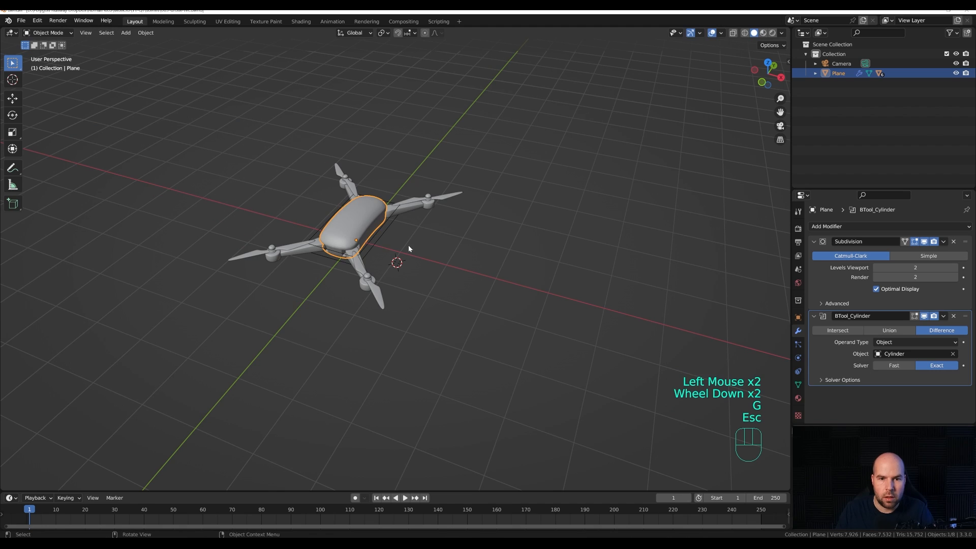
Step: Snap the 3D cursor to the world origin
{"action": "key", "text": "shift+s"}
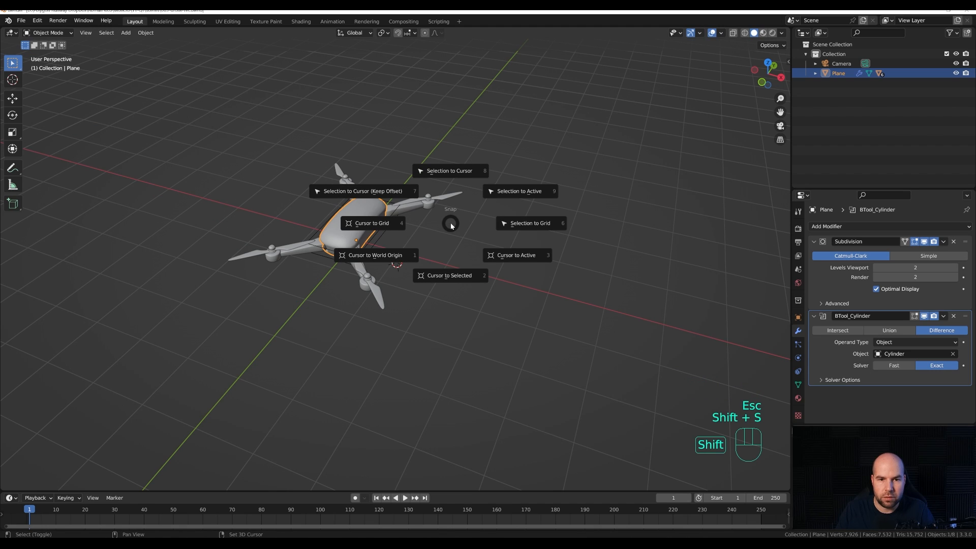
{"action": "left_click", "coordinate": [371, 262]}
{"action": "middle_click_drag", "start_coordinate": [428, 243], "coordinate": [431, 252]}
{"action": "scroll", "coordinate": [434, 257], "scroll_direction": "up", "scroll_amount": 3}
{"action": "scroll", "coordinate": [432, 258], "scroll_direction": "down", "scroll_amount": 1}
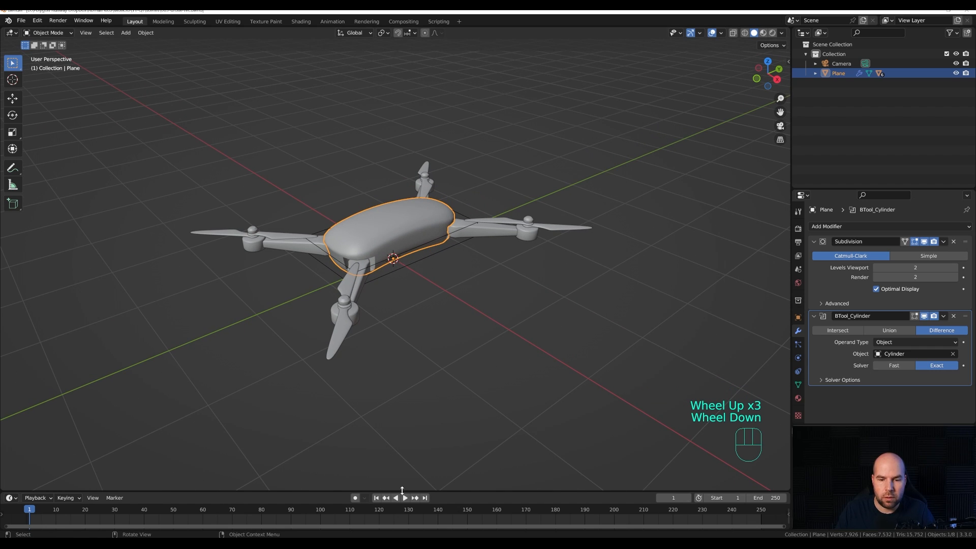
Step: Enlarge the timeline area and insert a single keyframe on the lower propeller blade's Z rotation at frame 1
{"action": "left_click_drag", "start_coordinate": [402, 491], "coordinate": [419, 414]}
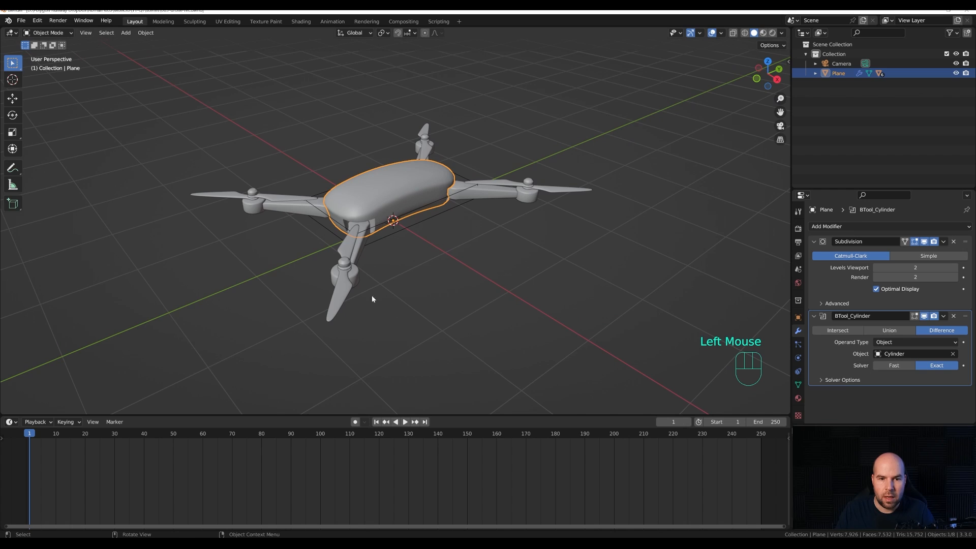
{"action": "left_click", "coordinate": [347, 279]}
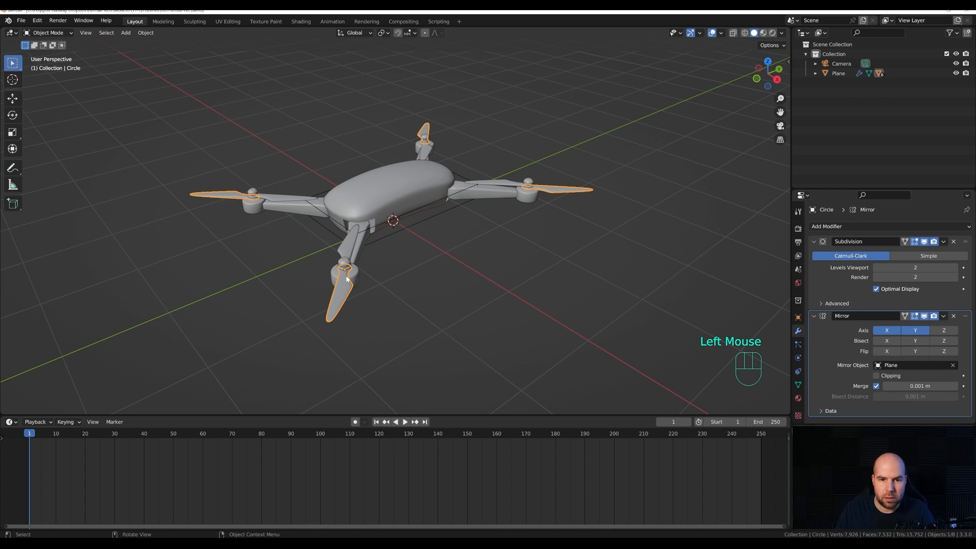
{"action": "key", "text": "Escape"}
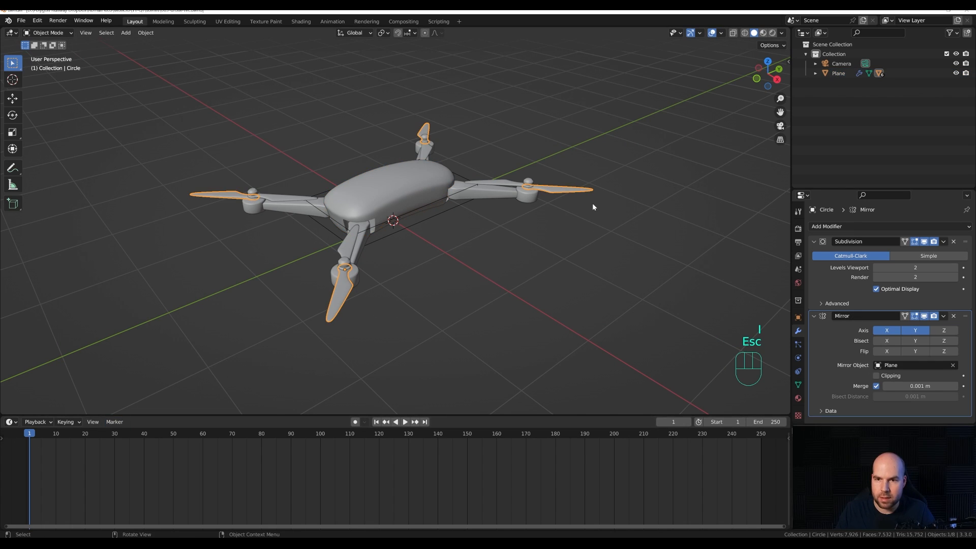
{"action": "key", "text": "n"}
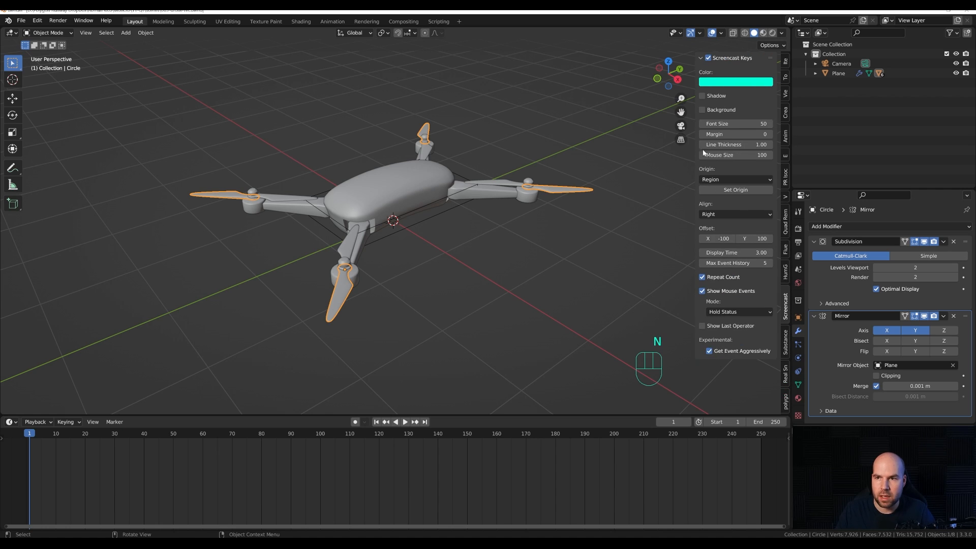
{"action": "left_click", "coordinate": [786, 62]}
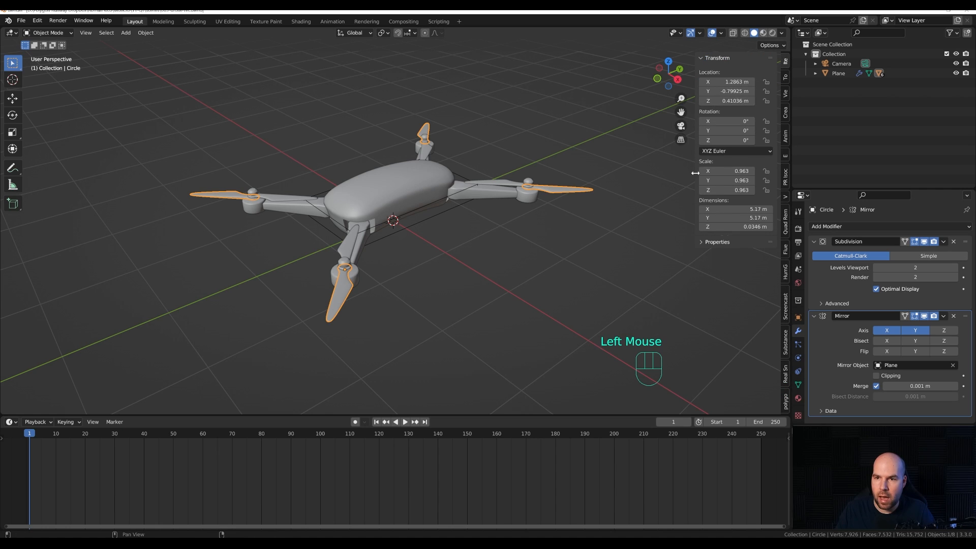
{"action": "right_click", "coordinate": [738, 141]}
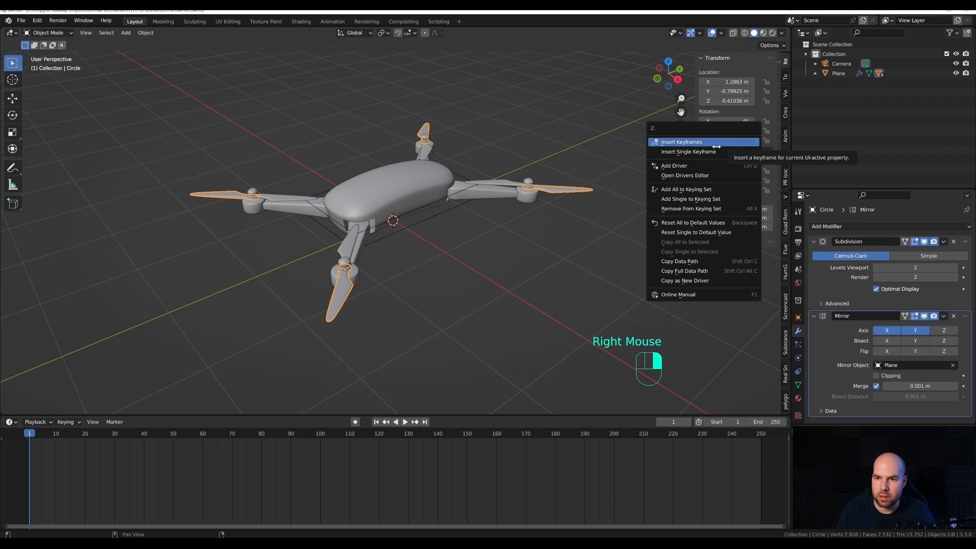
{"action": "left_click", "coordinate": [672, 149]}
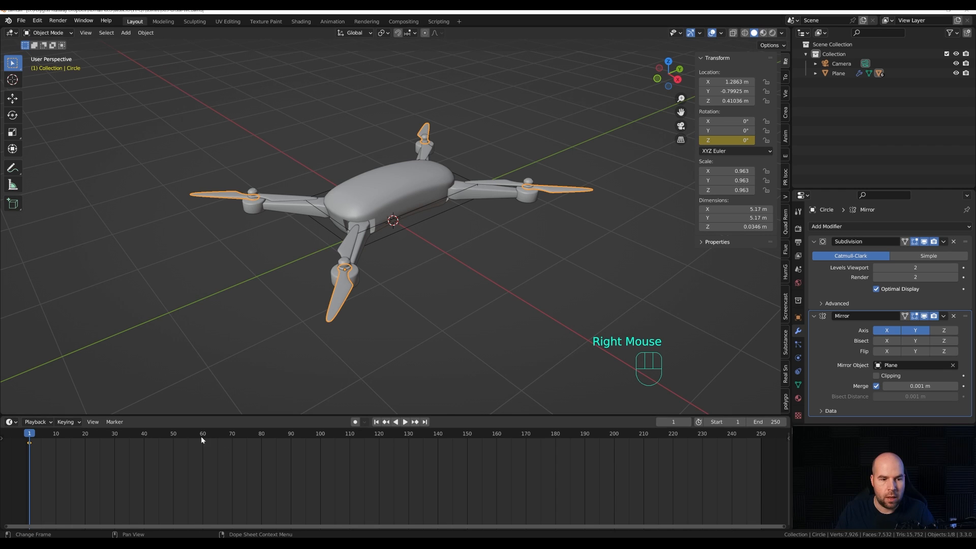
Step: Switch the timeline to an enlarged Graph Editor and expand the object transforms to select the Z Euler Rotation curve
{"action": "key", "text": "ctrl+Tab"}
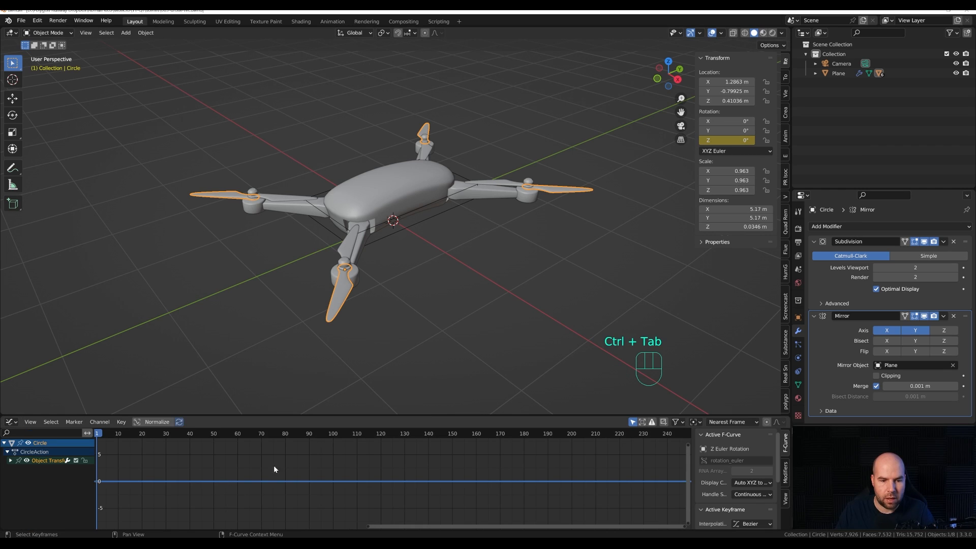
{"action": "left_click_drag", "start_coordinate": [207, 415], "coordinate": [211, 333]}
{"action": "scroll", "coordinate": [170, 422], "scroll_direction": "up", "scroll_amount": 4}
{"action": "scroll", "coordinate": [171, 422], "scroll_direction": "down", "scroll_amount": 1}
{"action": "left_click", "coordinate": [11, 378]}
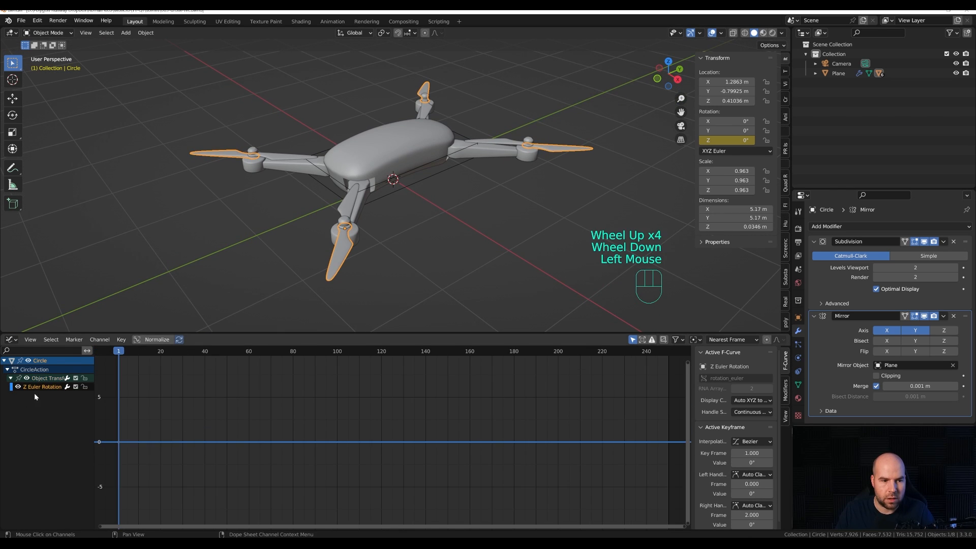
{"action": "left_click", "coordinate": [14, 388]}
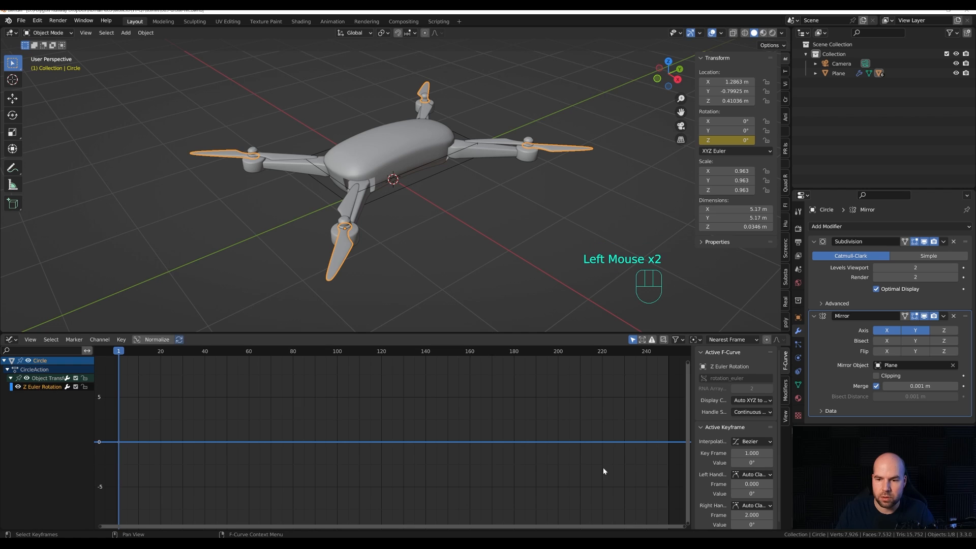
Step: Add an additive Generator modifier with an x^1 coefficient of 2 to the upper blade's Z Euler Rotation curve
{"action": "left_click", "coordinate": [785, 391]}
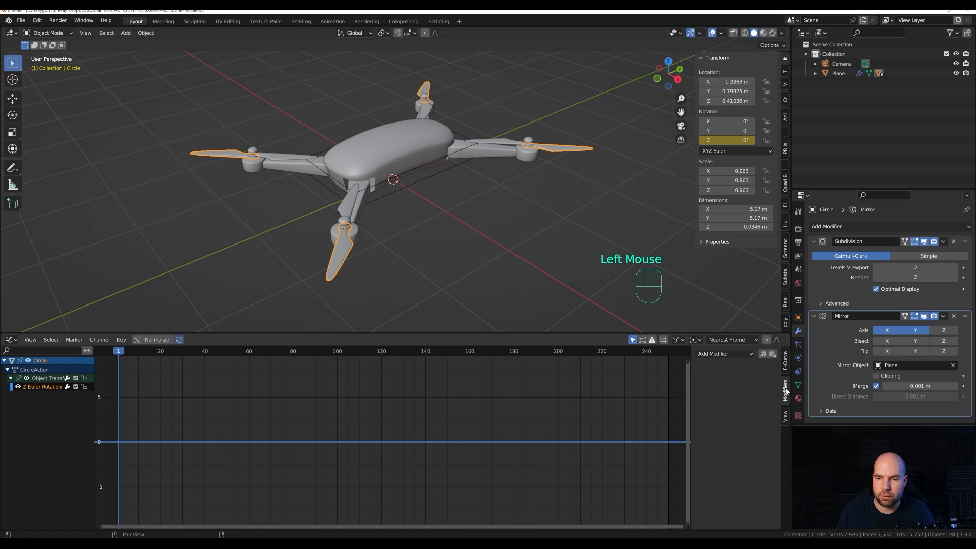
{"action": "key", "text": "n"}
{"action": "key", "text": "n"}
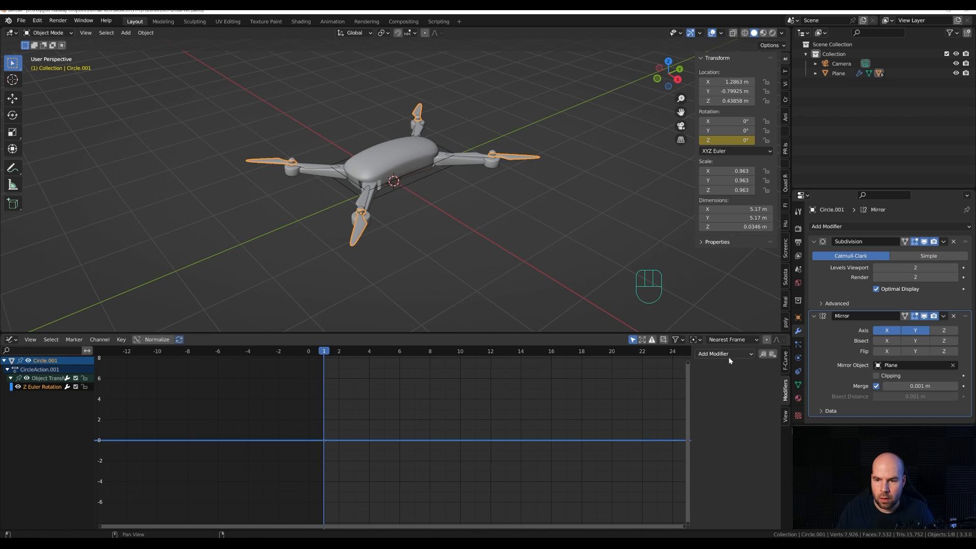
{"action": "left_click", "coordinate": [727, 354]}
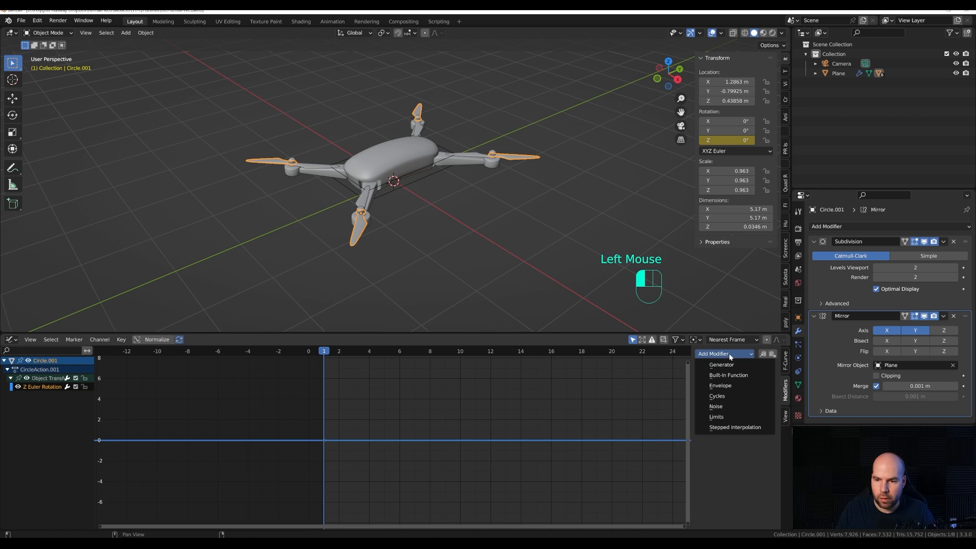
{"action": "left_click", "coordinate": [723, 366]}
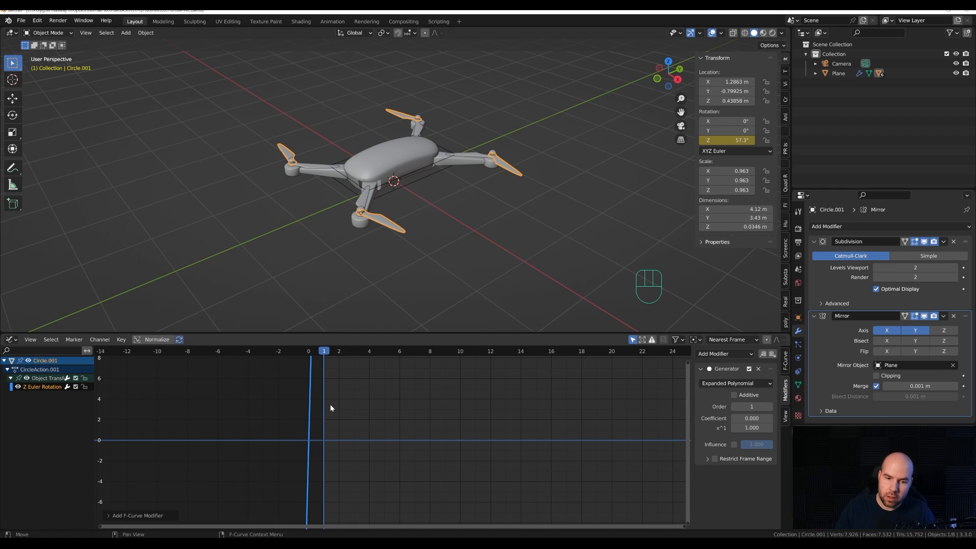
{"action": "left_click", "coordinate": [734, 395]}
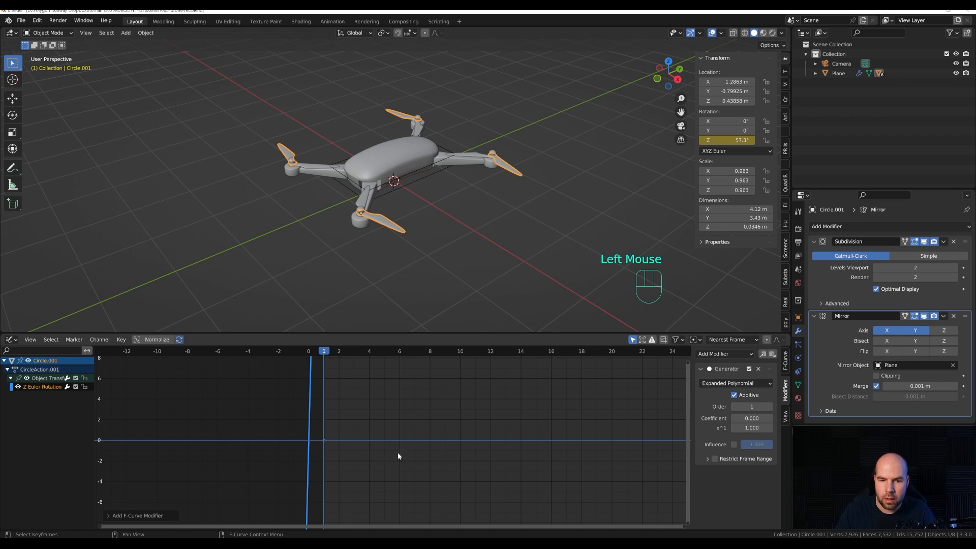
{"action": "left_click", "coordinate": [755, 428]}
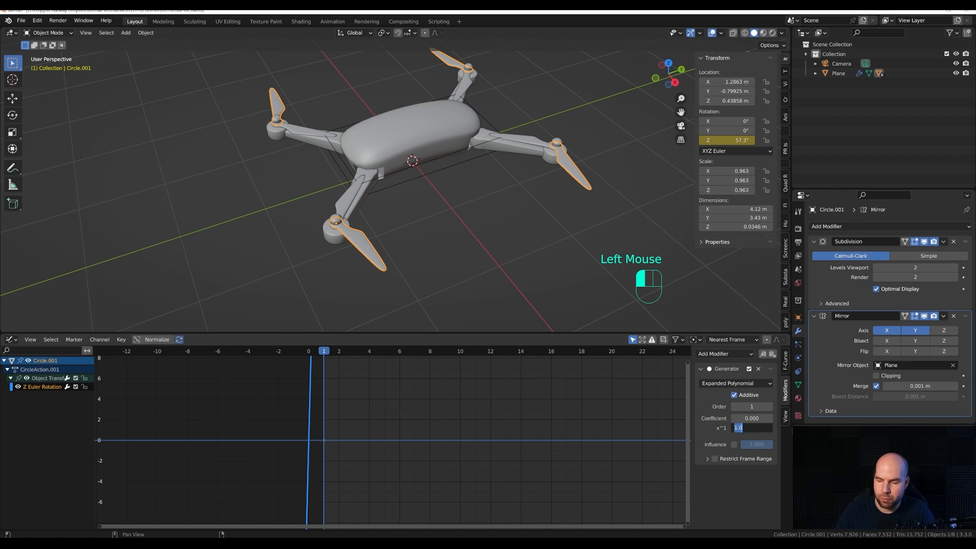
{"action": "type", "text": "2"}
{"action": "key", "text": "Return"}
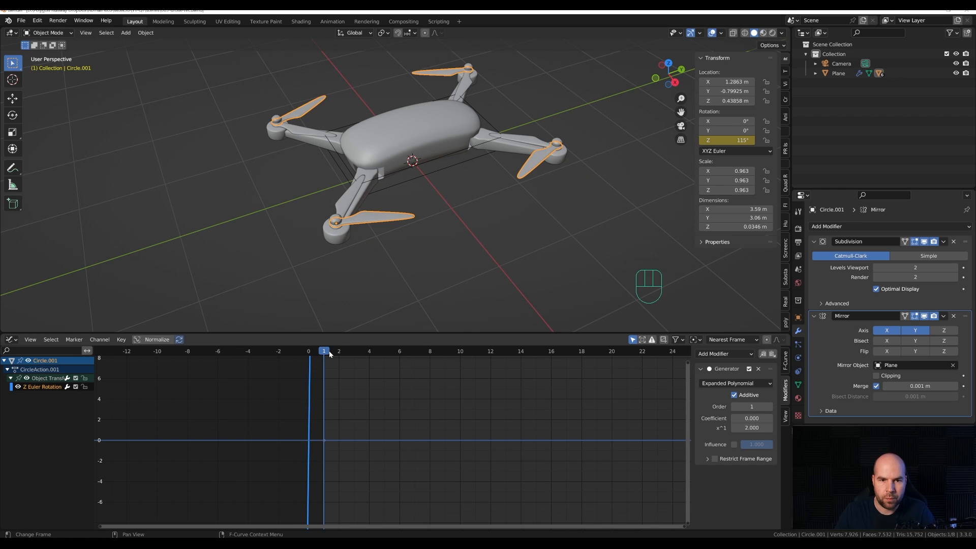
{"action": "mouse_move", "coordinate": [327, 353]}
{"action": "left_mouse_down"}
{"action": "mouse_move", "coordinate": [414, 353]}
{"action": "mouse_move", "coordinate": [325, 355]}
{"action": "left_mouse_up"}
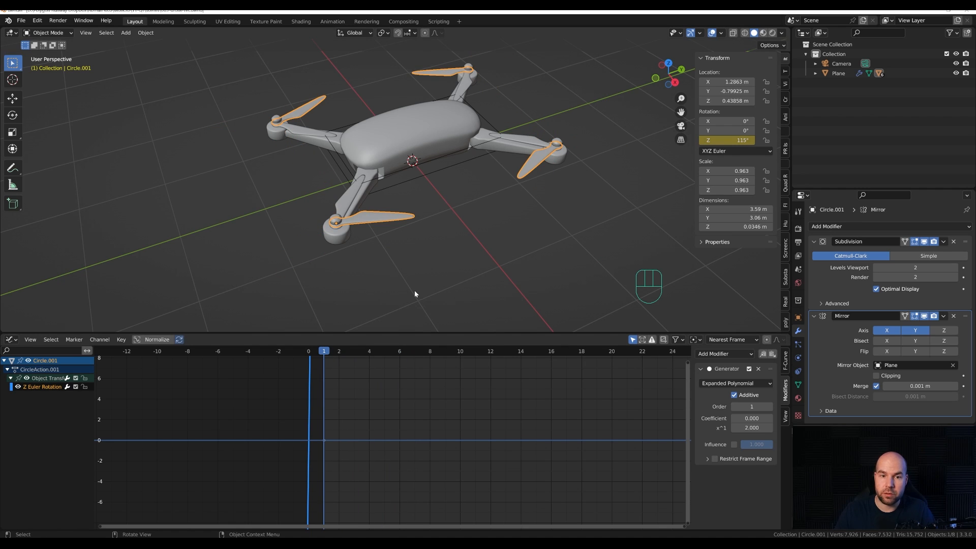
Step: Link the upper propeller blade's animation data to the lower blade and scrub the frames to check the rotation
{"action": "left_click", "coordinate": [340, 202]}
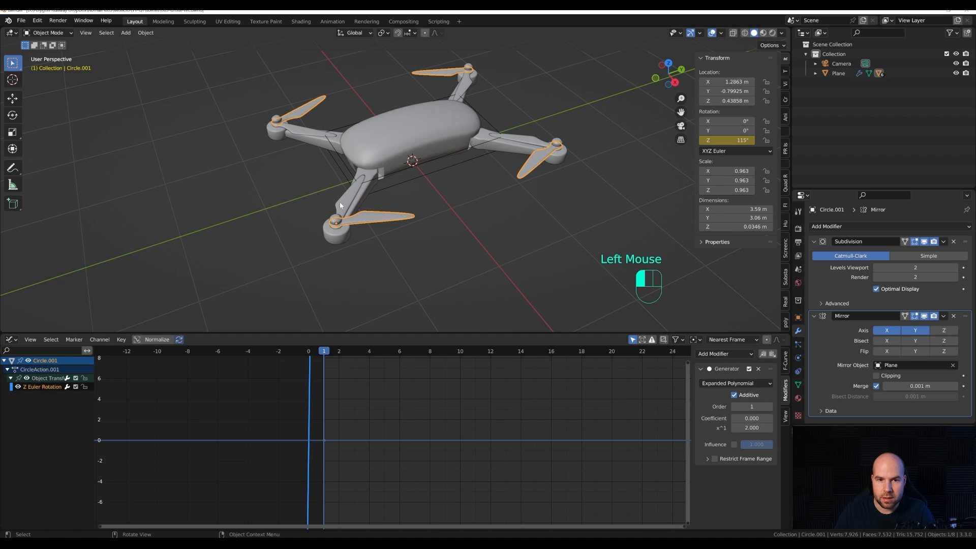
{"action": "left_click", "coordinate": [378, 218], "text": "shift"}
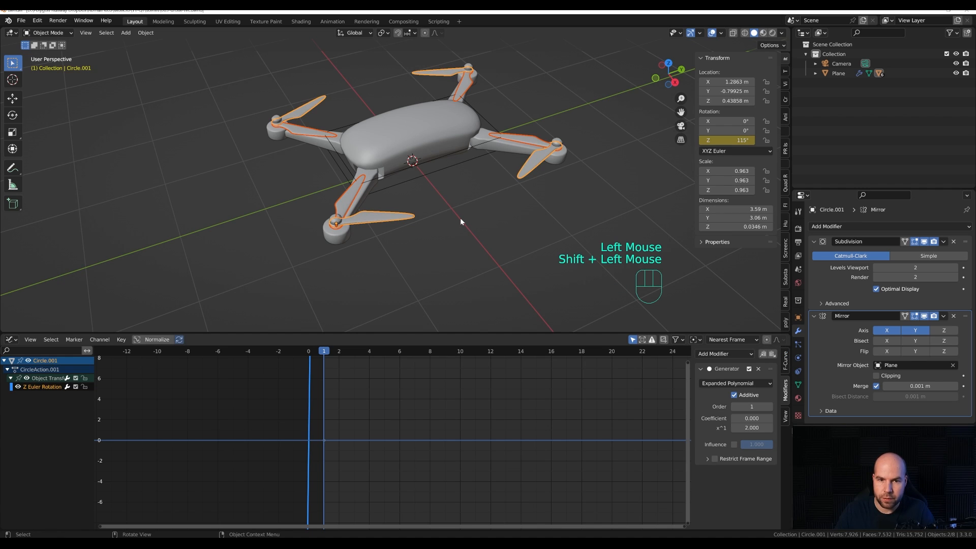
{"action": "key", "text": "ctrl+l"}
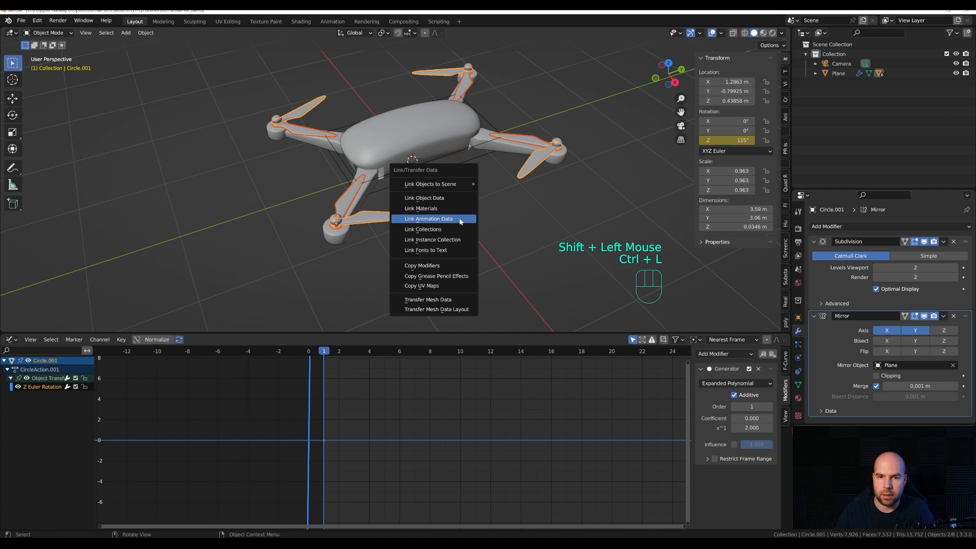
{"action": "left_click", "coordinate": [460, 219]}
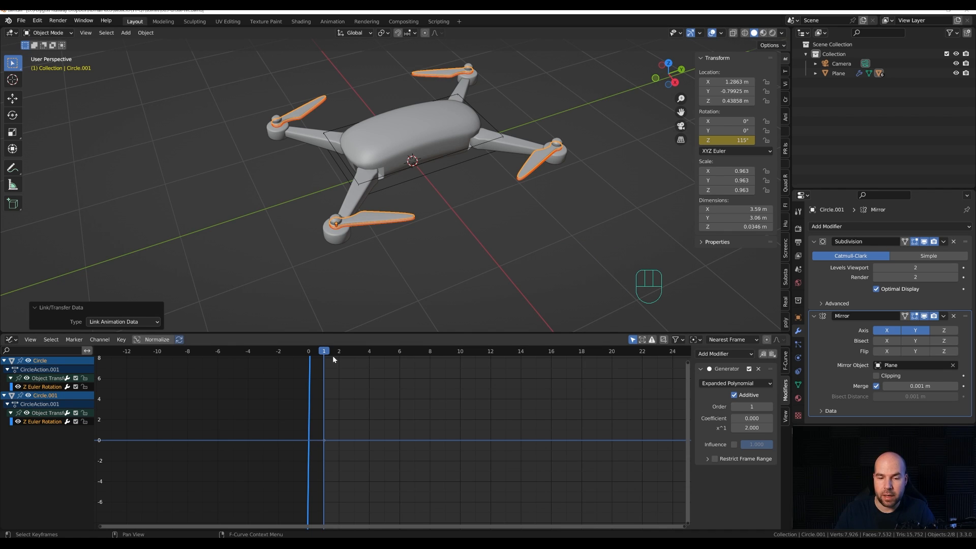
{"action": "mouse_move", "coordinate": [334, 353]}
{"action": "left_mouse_down"}
{"action": "mouse_move", "coordinate": [369, 353]}
{"action": "mouse_move", "coordinate": [324, 356]}
{"action": "left_mouse_up"}
Step: Make the lower propeller blade's object animation single-user
{"action": "left_click", "coordinate": [379, 225]}
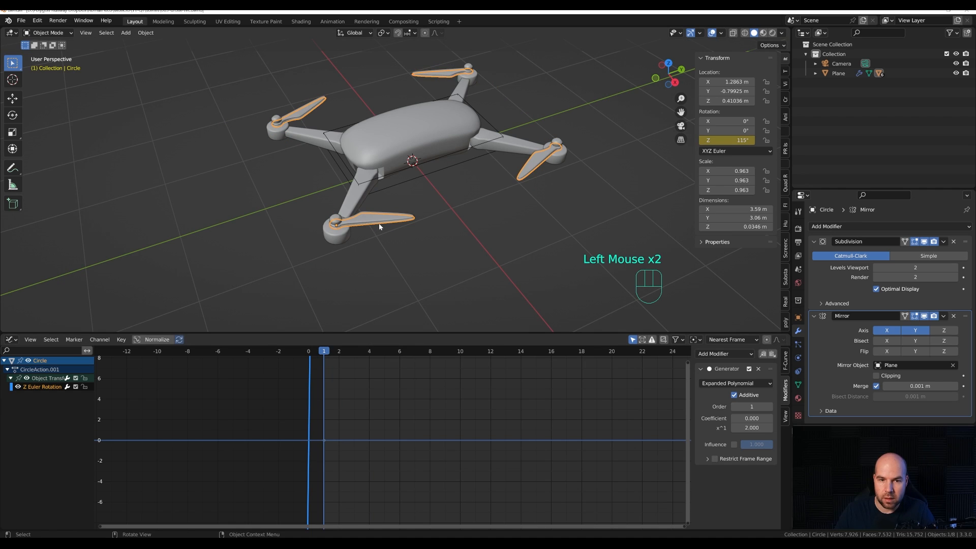
{"action": "left_click", "coordinate": [146, 33]}
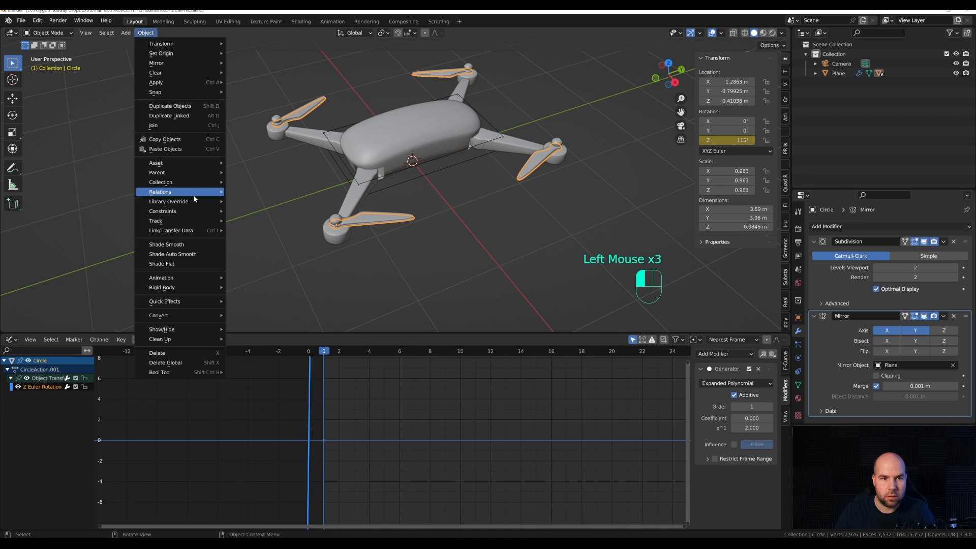
{"action": "mouse_move", "coordinate": [194, 194]}
{"action": "mouse_move", "coordinate": [284, 225]}
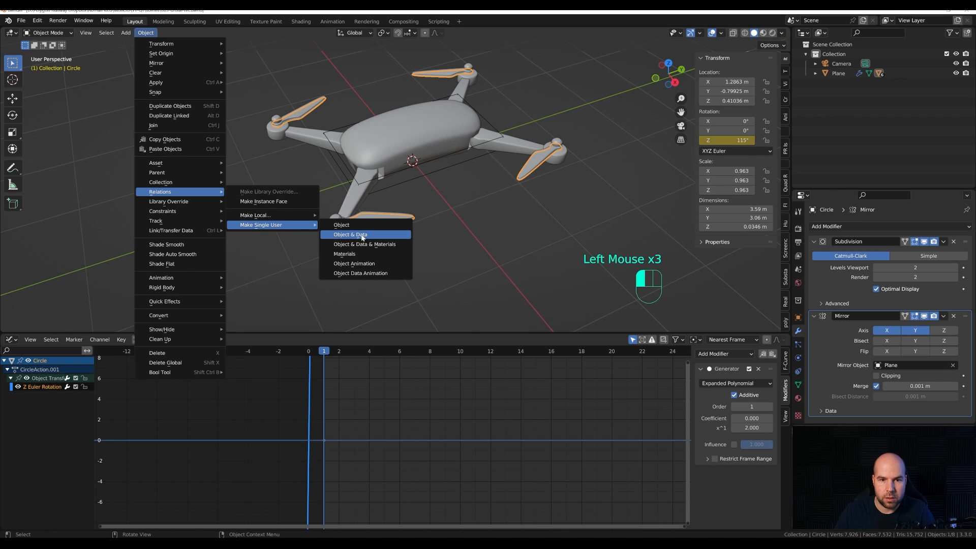
{"action": "left_click", "coordinate": [356, 264]}
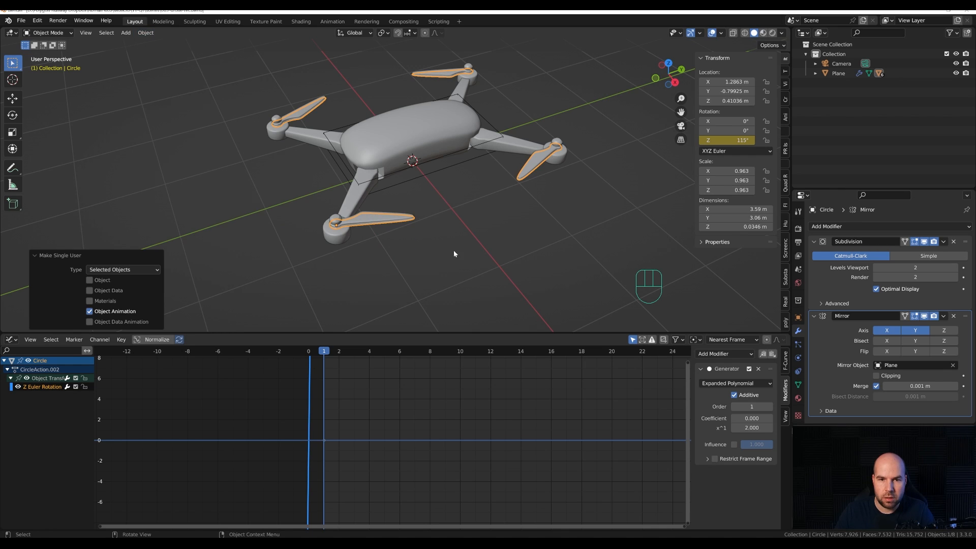
{"action": "mouse_move", "coordinate": [328, 354]}
{"action": "left_mouse_down"}
{"action": "mouse_move", "coordinate": [346, 355]}
{"action": "mouse_move", "coordinate": [326, 354]}
{"action": "left_mouse_up"}
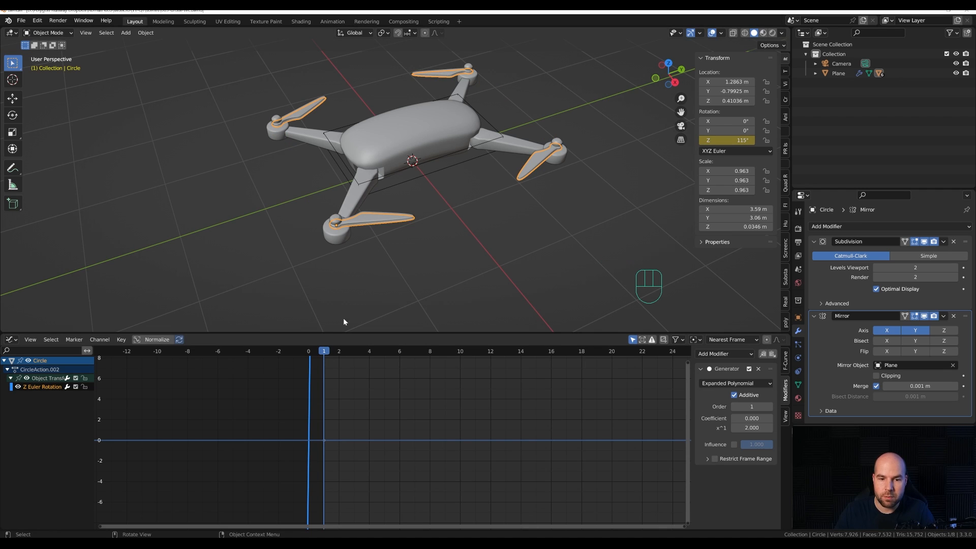
Step: Set the lower blade's Z rotation keyframe at frame 1 to a value of 180°
{"action": "left_click_drag", "start_coordinate": [324, 440], "coordinate": [324, 440]}
{"action": "left_click", "coordinate": [324, 441]}
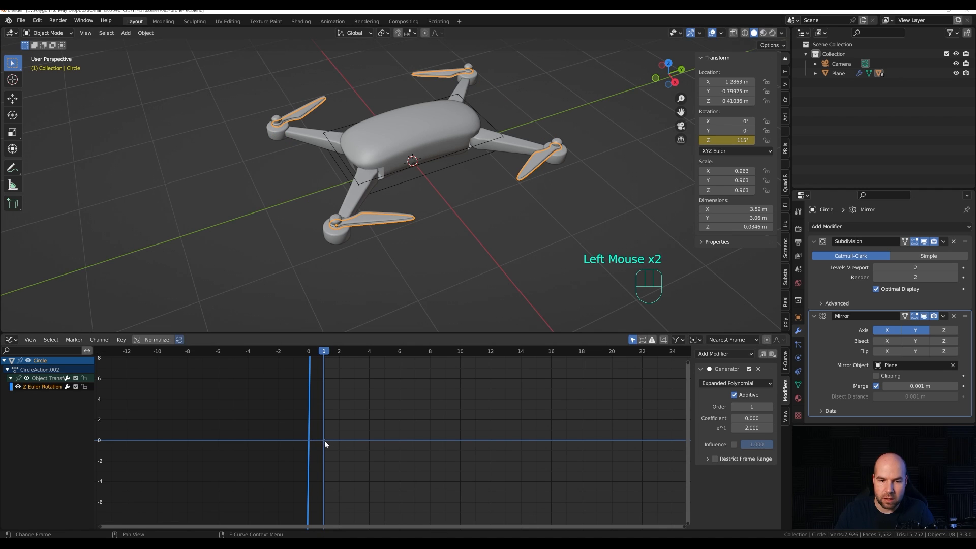
{"action": "left_click", "coordinate": [787, 362]}
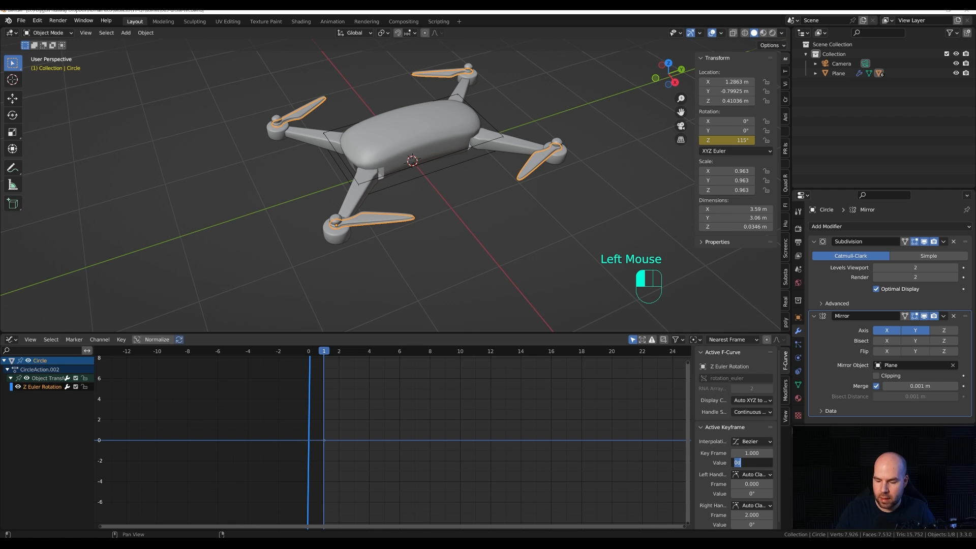
{"action": "left_click", "coordinate": [662, 459]}
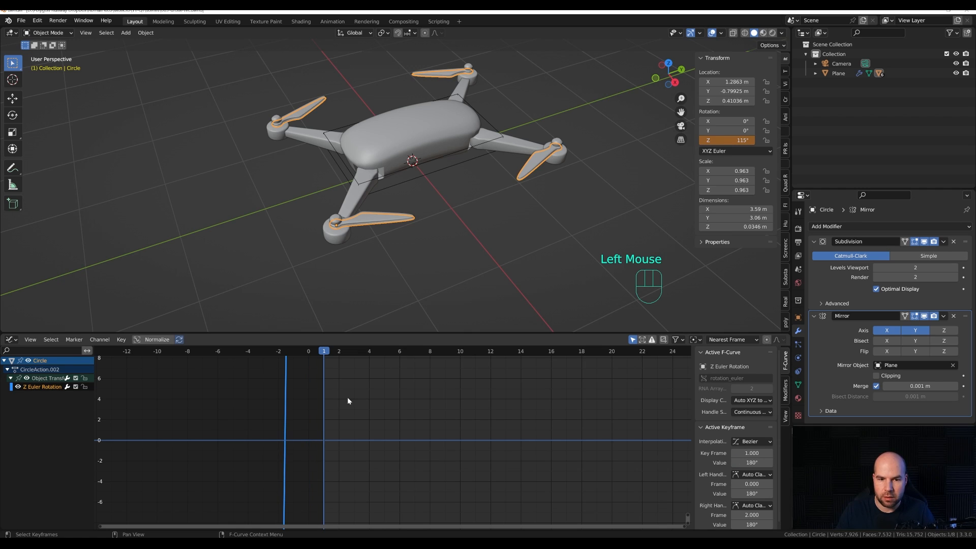
{"action": "left_click_drag", "start_coordinate": [340, 352], "coordinate": [315, 355]}
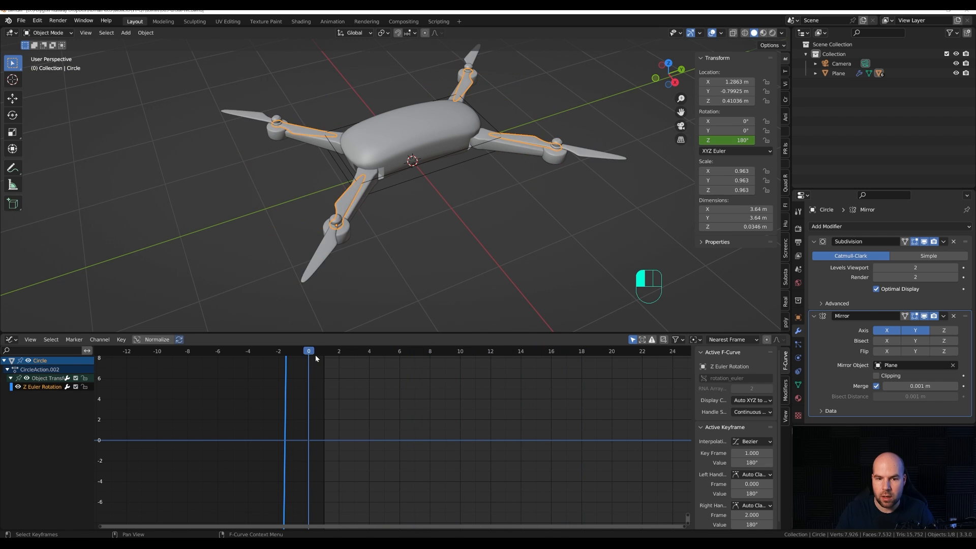
Step: Select the drone body and play the animation to examine the spinning propellers
{"action": "key", "text": "space"}
{"action": "left_click", "coordinate": [437, 197]}
{"action": "key", "text": "space"}
{"action": "scroll", "coordinate": [453, 205], "scroll_direction": "down", "scroll_amount": 3}
{"action": "scroll", "coordinate": [452, 213], "scroll_direction": "up", "scroll_amount": 1}
{"action": "middle_click_drag", "start_coordinate": [452, 216], "coordinate": [480, 218]}
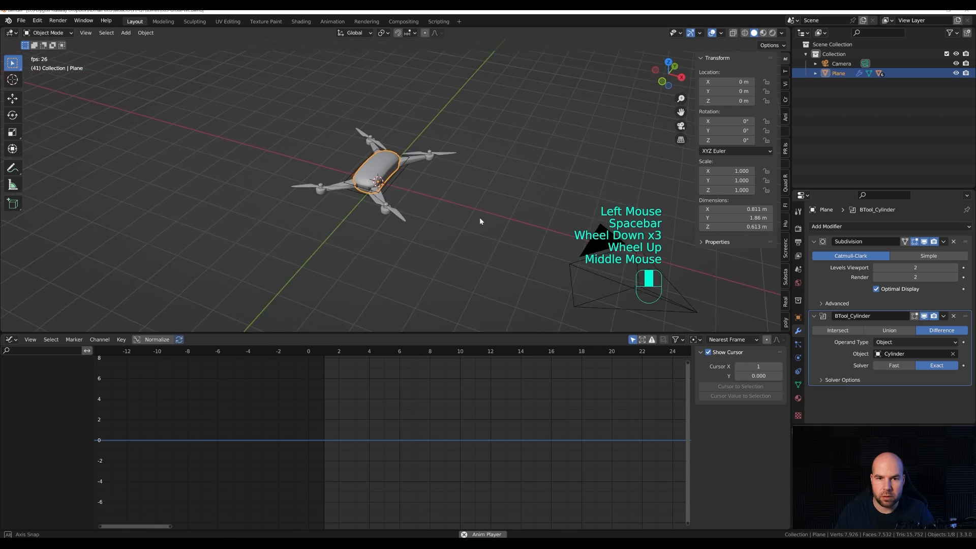
Step: Test a free trackball rotation of the drone body with the animation playing, and undo the rotation
{"action": "key", "text": "space"}
{"action": "key", "text": "r"}
{"action": "key", "text": "r"}
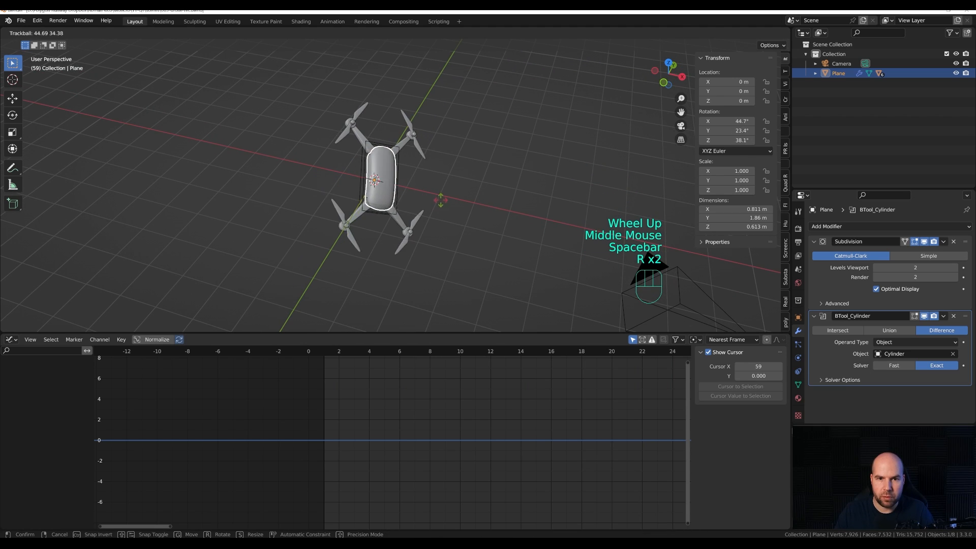
{"action": "left_click", "coordinate": [440, 200]}
{"action": "key", "text": "space"}
{"action": "key", "text": "space"}
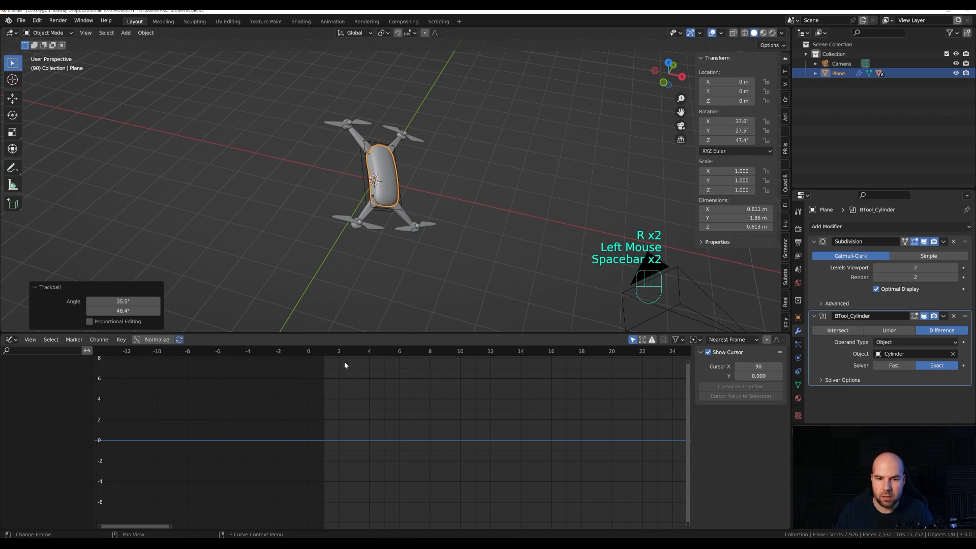
{"action": "left_click", "coordinate": [324, 364]}
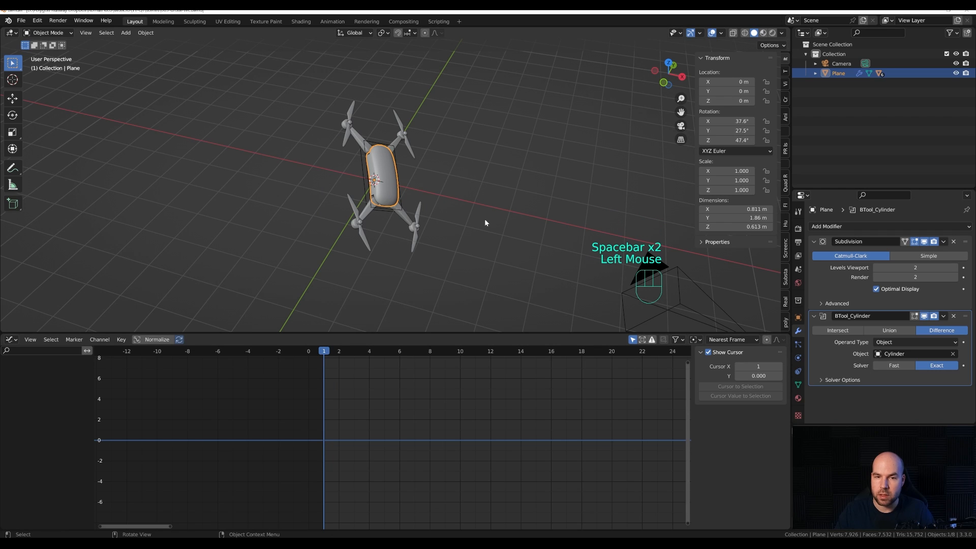
{"action": "key", "text": "ctrl+z"}
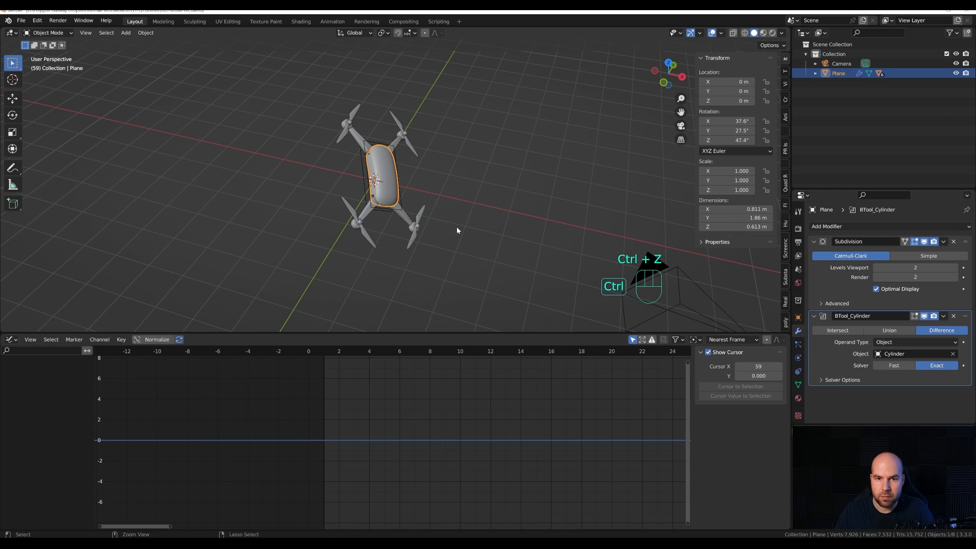
Step: View the drone through the scene camera and switch the Graph Editor to the Timeline
{"action": "key", "text": "KP_0"}
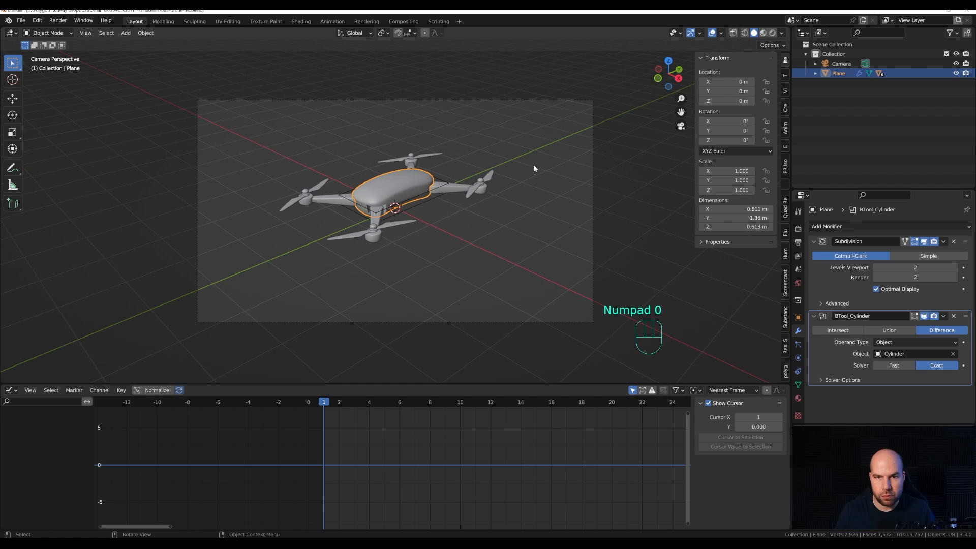
{"action": "middle_click_drag", "start_coordinate": [486, 443], "coordinate": [351, 445]}
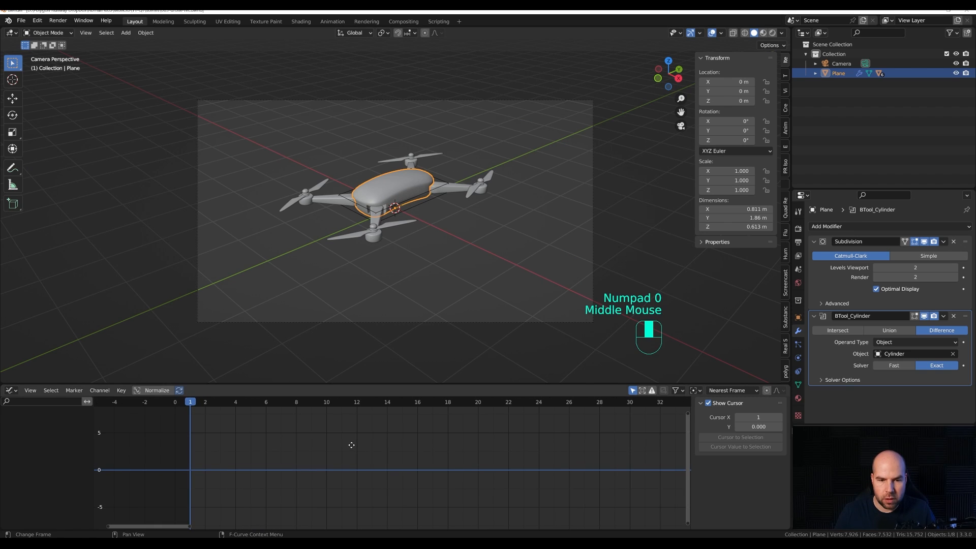
{"action": "scroll", "coordinate": [356, 438], "scroll_direction": "down", "scroll_amount": 2}
{"action": "key", "text": "ctrl+Tab"}
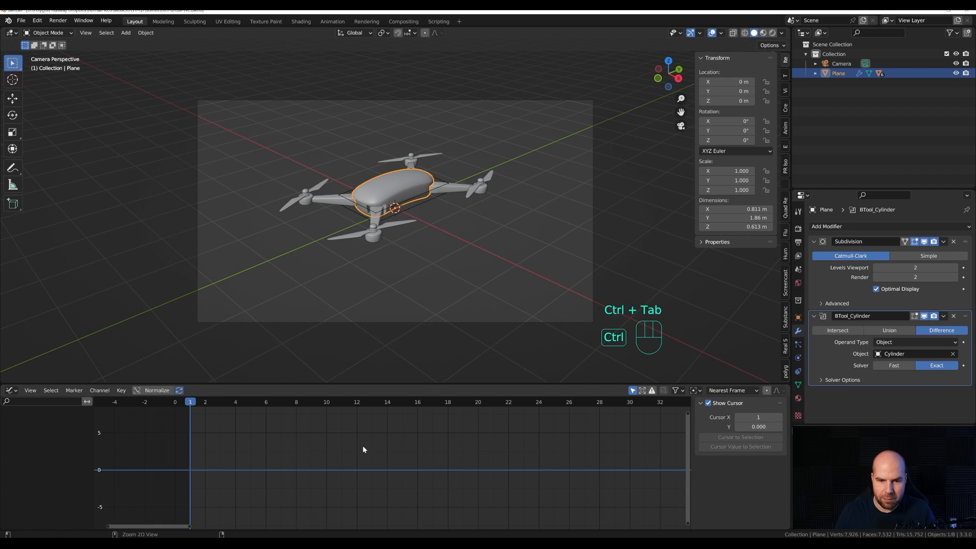
{"action": "key", "text": "ctrl+Tab"}
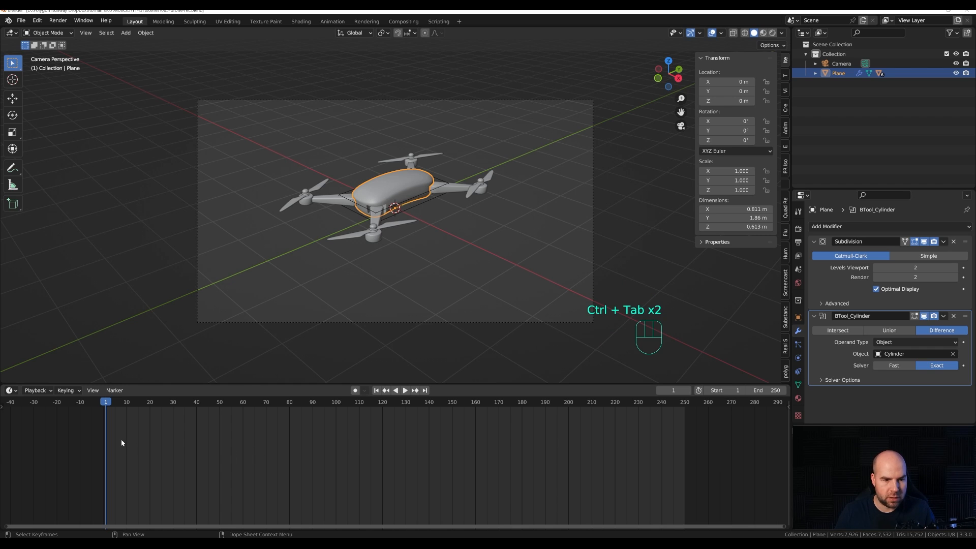
{"action": "left_click", "coordinate": [240, 423]}
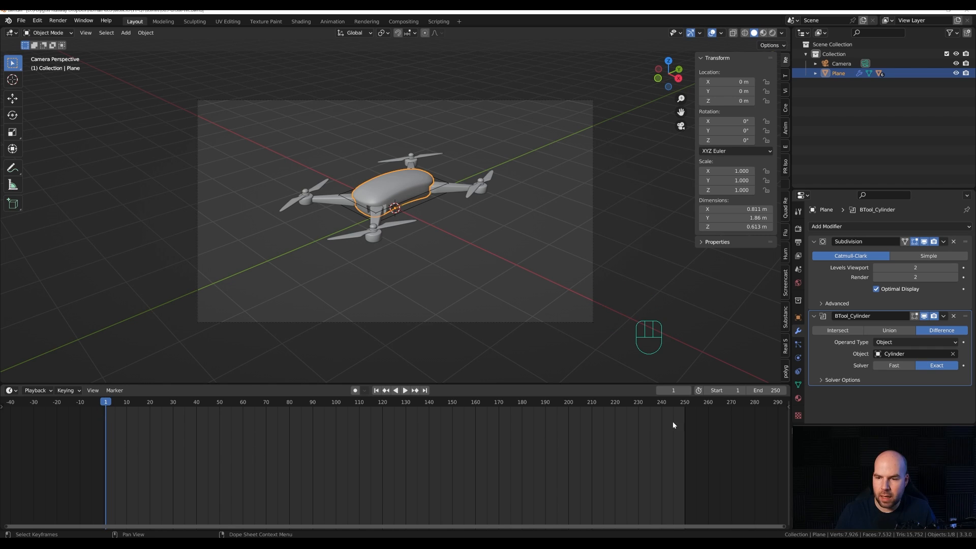
Step: Set the animation's end frame to 140 and the output frame rate to 30 fps
{"action": "left_click", "coordinate": [767, 391]}
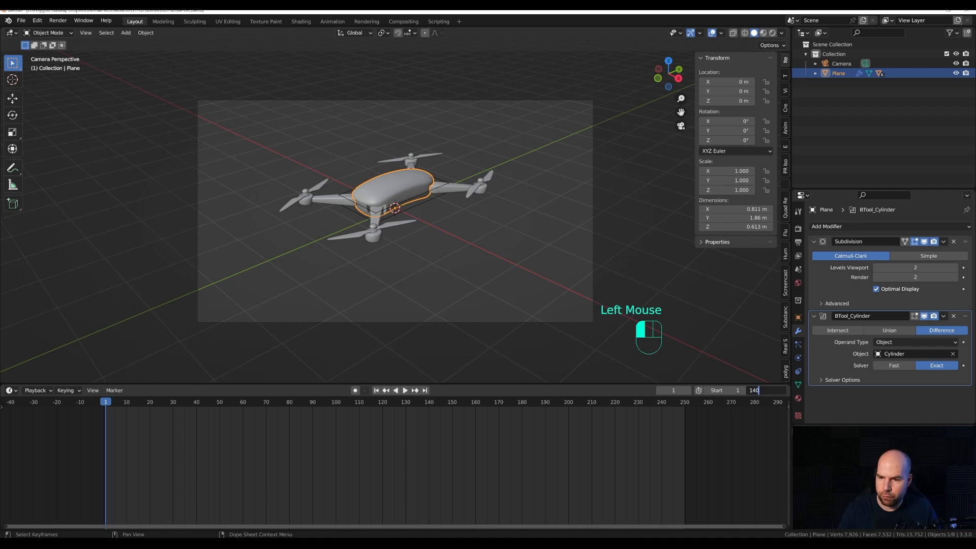
{"action": "key", "text": "Return"}
{"action": "left_click", "coordinate": [799, 242]}
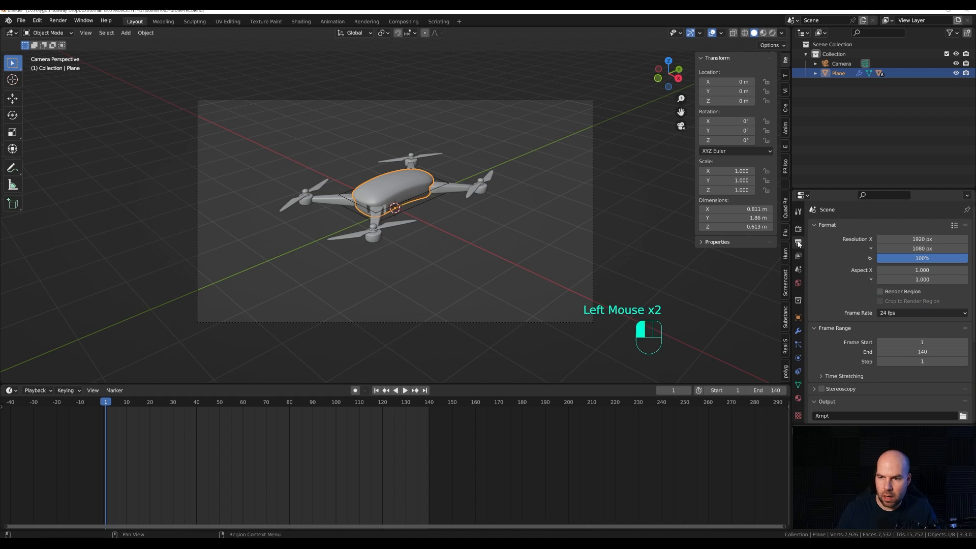
{"action": "left_click", "coordinate": [891, 314]}
{"action": "left_click", "coordinate": [895, 362]}
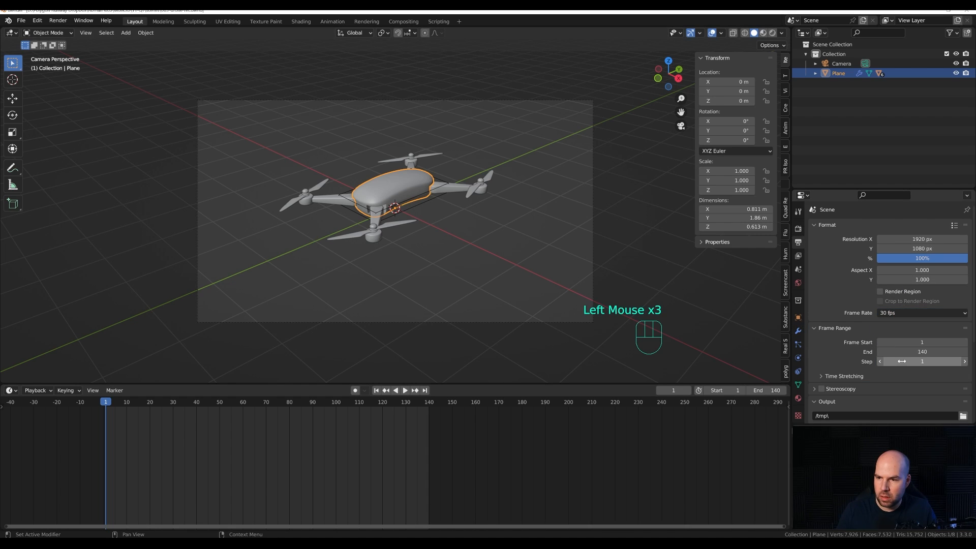
Step: Insert a Location & Rotation keyframe for the drone body at frame 20
{"action": "left_click_drag", "start_coordinate": [129, 404], "coordinate": [151, 414]}
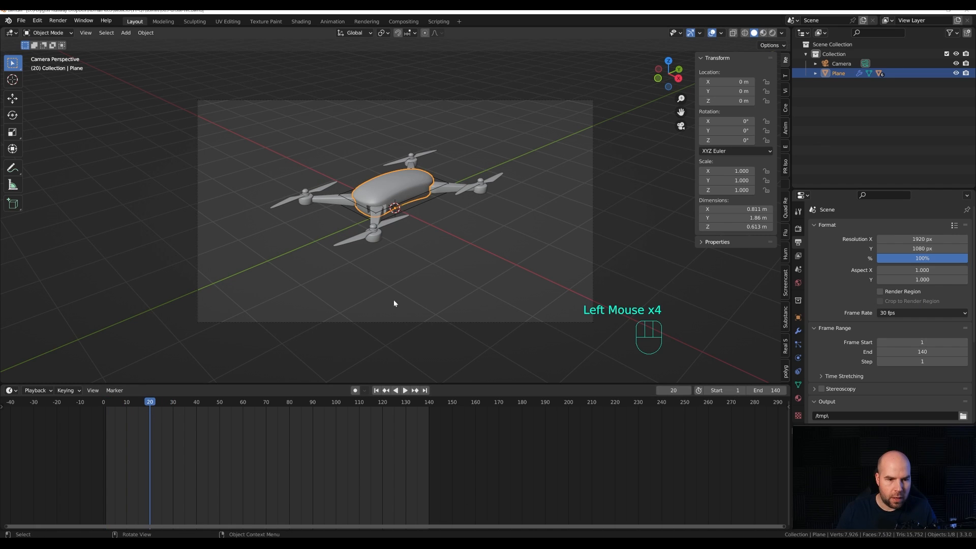
{"action": "key", "text": "i"}
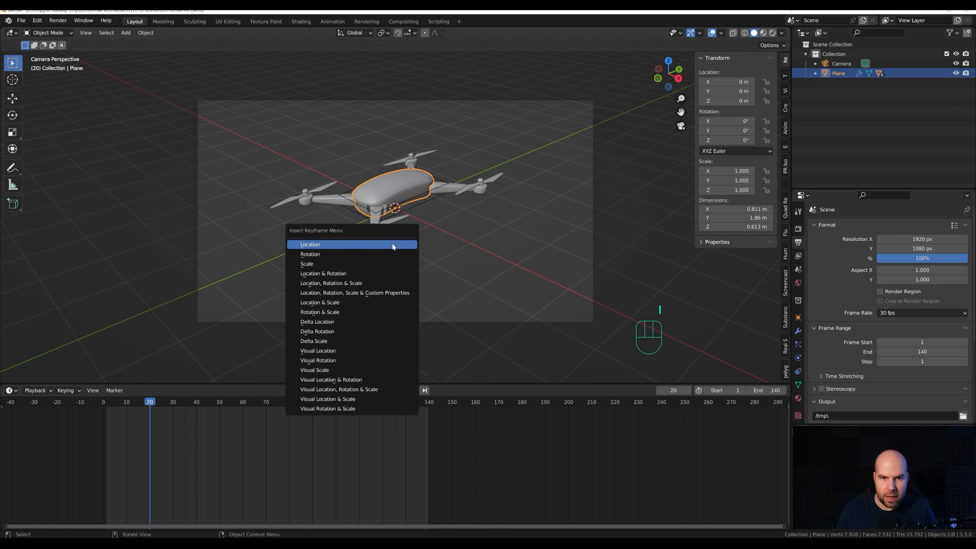
{"action": "left_click", "coordinate": [324, 275]}
Step: Turn on auto keying and, at frame 1, move the drone body about 11.47 m along Y out of the camera frame
{"action": "scroll", "coordinate": [137, 429], "scroll_direction": "up", "scroll_amount": 3}
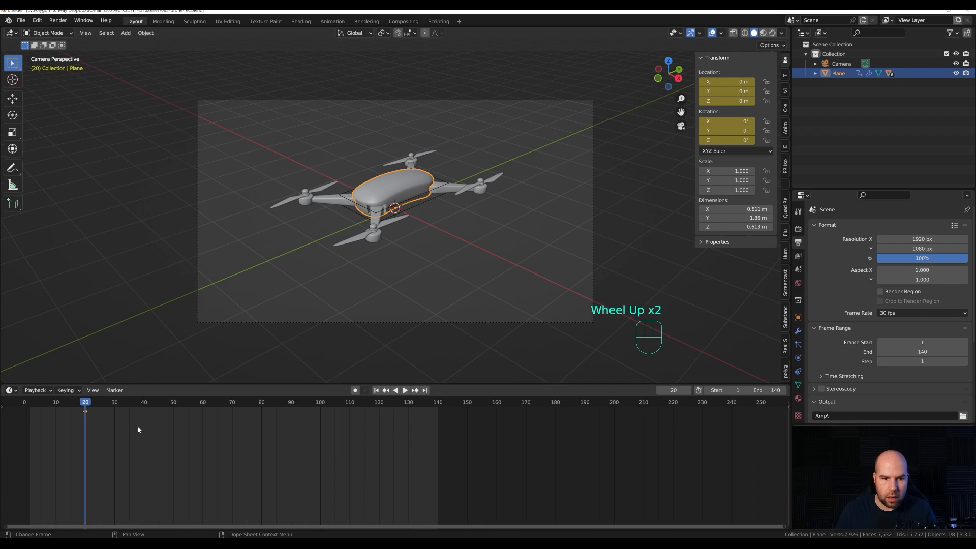
{"action": "middle_click_drag", "start_coordinate": [148, 445], "coordinate": [350, 456]}
{"action": "scroll", "coordinate": [253, 448], "scroll_direction": "up", "scroll_amount": 2}
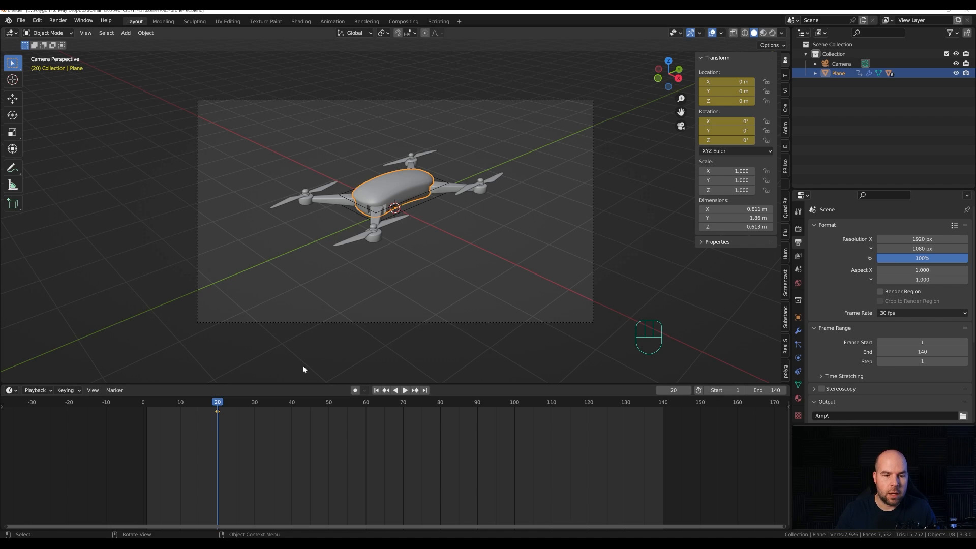
{"action": "left_click_drag", "start_coordinate": [218, 403], "coordinate": [147, 407]}
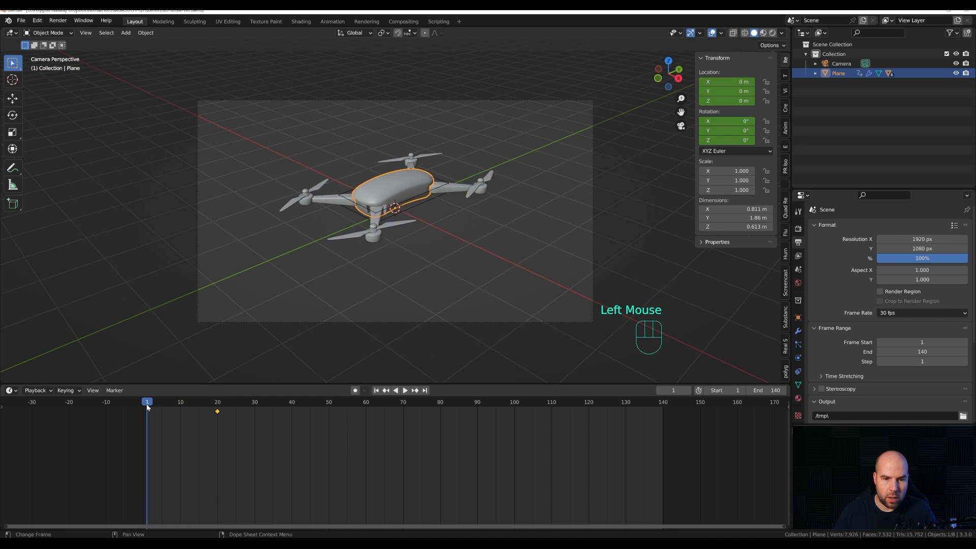
{"action": "left_click", "coordinate": [355, 390]}
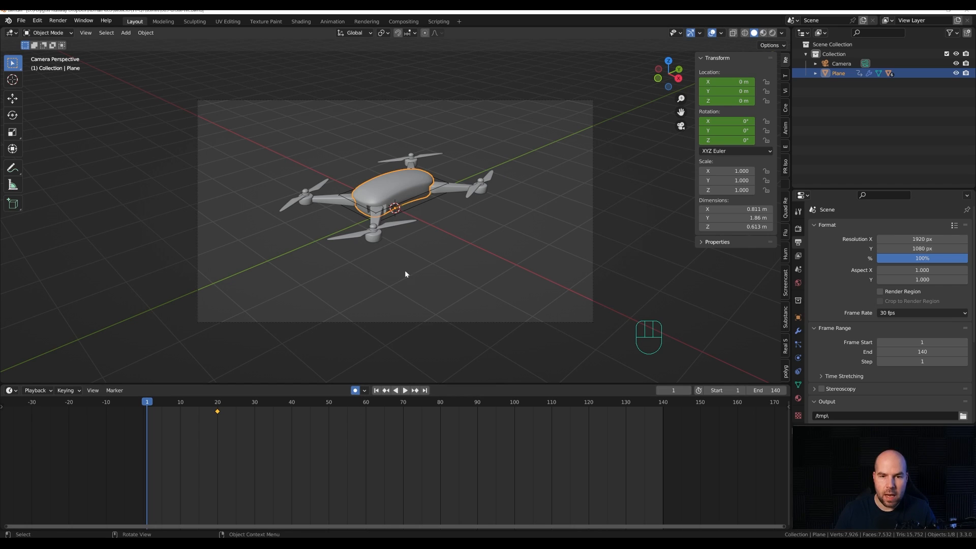
{"action": "key", "text": "g"}
{"action": "key", "text": "y"}
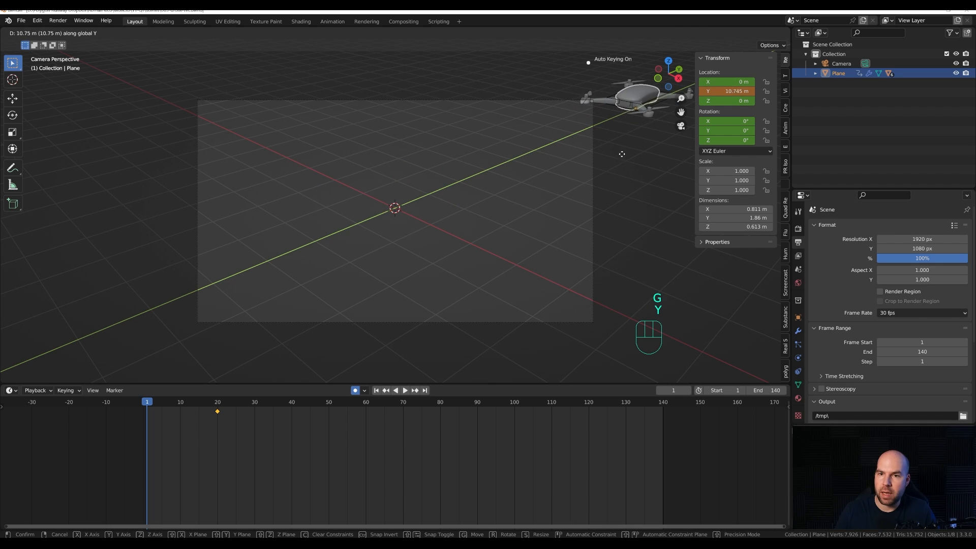
{"action": "left_click", "coordinate": [629, 149]}
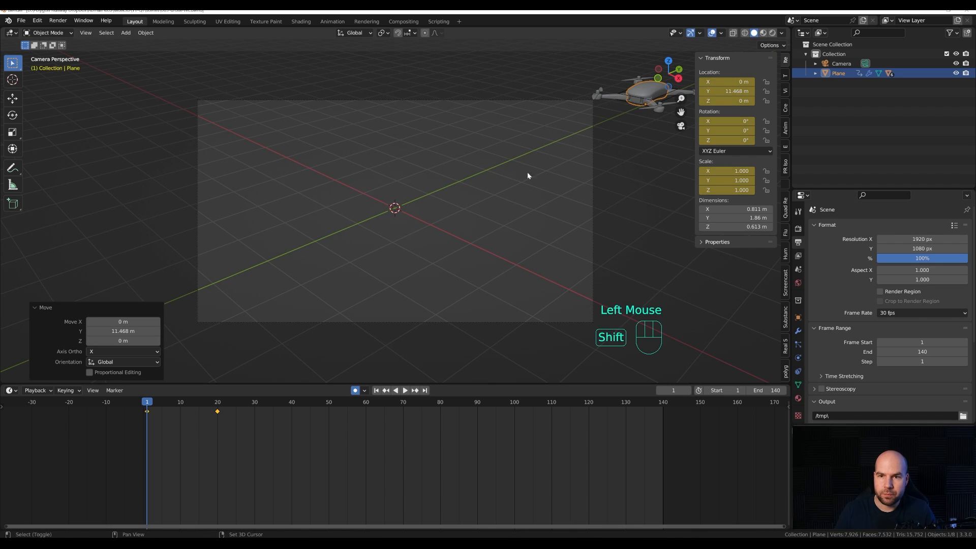
Step: Scrub through the fly-in motion and duplicate the drone body's frame 20 keyframe to frame 35
{"action": "middle_click_drag", "start_coordinate": [527, 172], "coordinate": [498, 194], "text": "shift"}
{"action": "left_click_drag", "start_coordinate": [150, 404], "coordinate": [255, 404]}
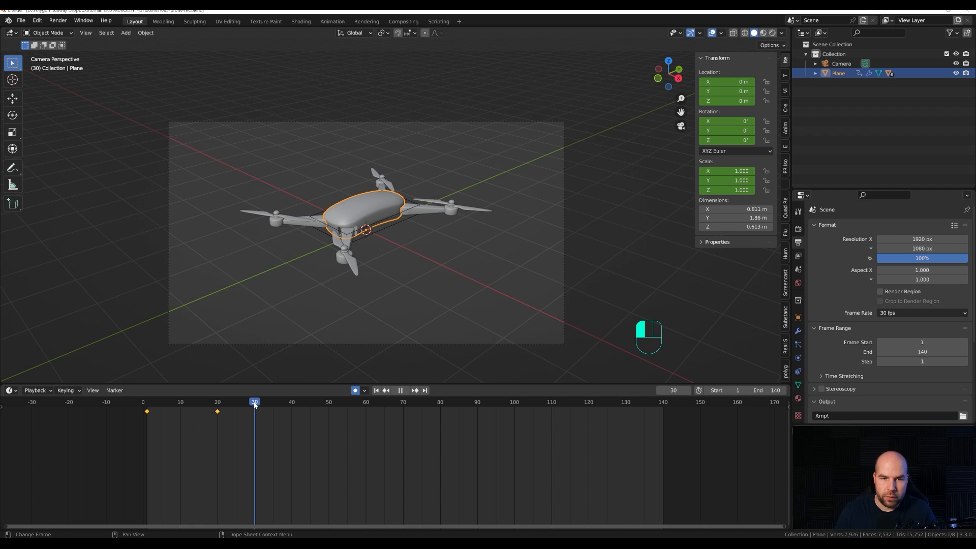
{"action": "left_click", "coordinate": [219, 413]}
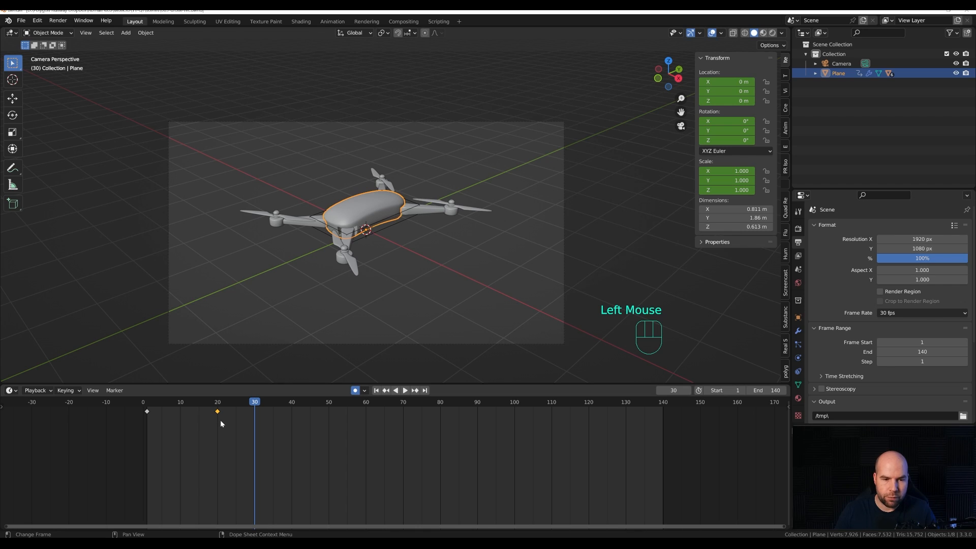
{"action": "key", "text": "shift+d"}
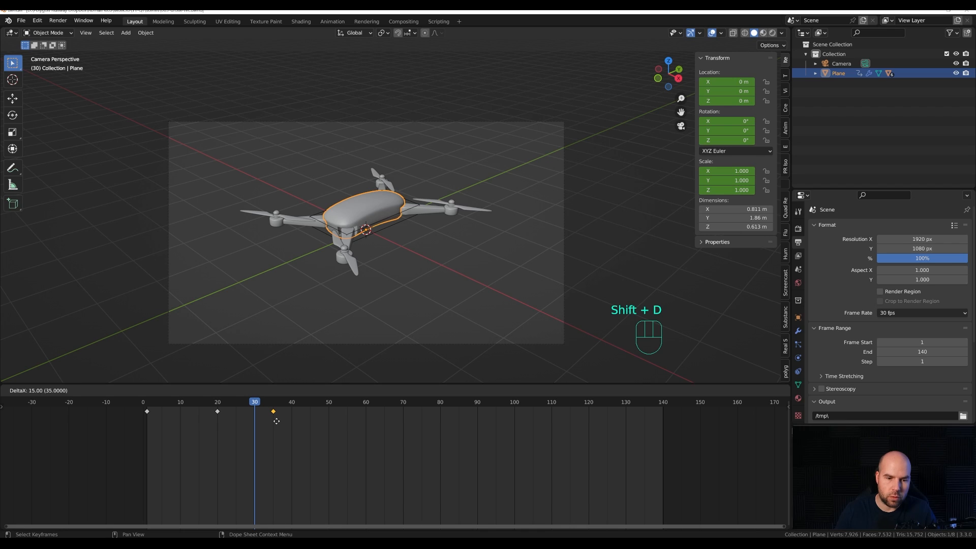
{"action": "left_click", "coordinate": [276, 421]}
Step: Keyframe the drone body about 1.09 m along positive X at frame 50
{"action": "left_click_drag", "start_coordinate": [254, 403], "coordinate": [329, 405]}
{"action": "left_click", "coordinate": [274, 405]}
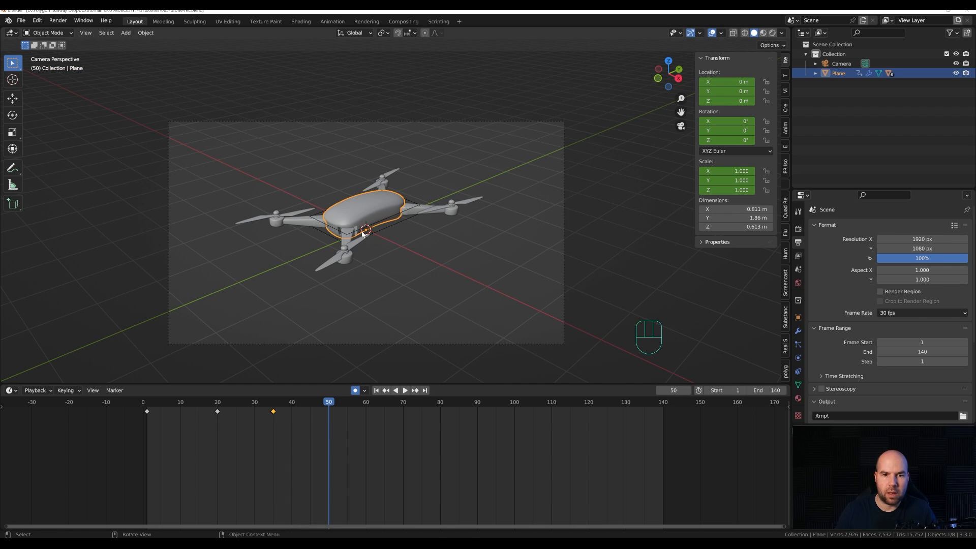
{"action": "key", "text": "g"}
{"action": "key", "text": "x"}
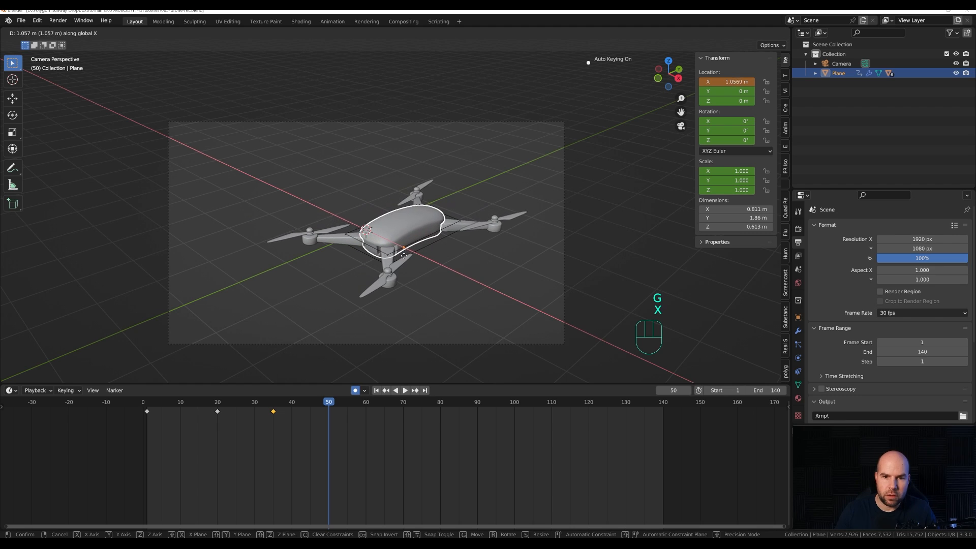
{"action": "left_click", "coordinate": [406, 259]}
Step: Keyframe the drone body about 1.67 m back along negative X at frame 65
{"action": "left_click_drag", "start_coordinate": [339, 404], "coordinate": [385, 404]}
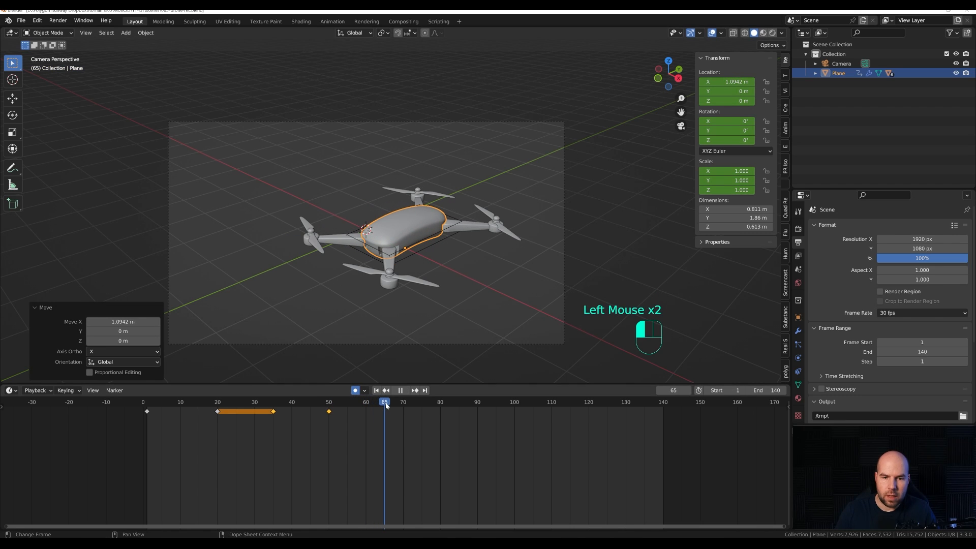
{"action": "key", "text": "g"}
{"action": "key", "text": "x"}
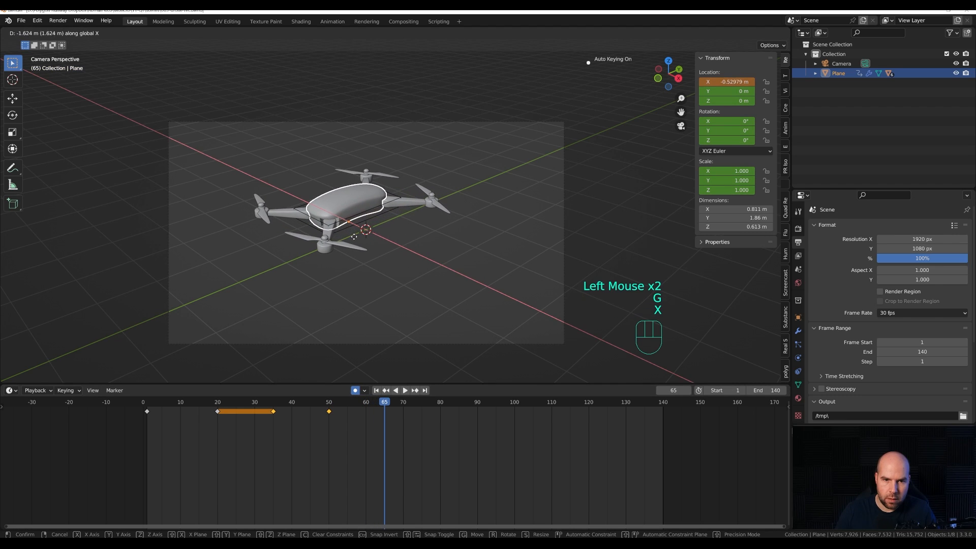
{"action": "left_click", "coordinate": [361, 261]}
Step: Clear the drone body's location at frame 75 to key it at the origin, and preview the animation
{"action": "left_click_drag", "start_coordinate": [390, 404], "coordinate": [422, 405]}
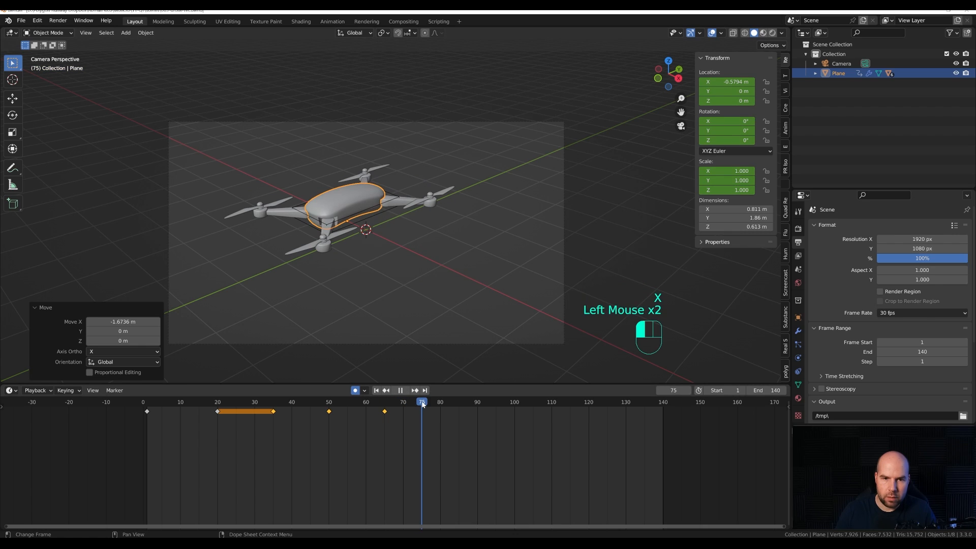
{"action": "key", "text": "alt+g"}
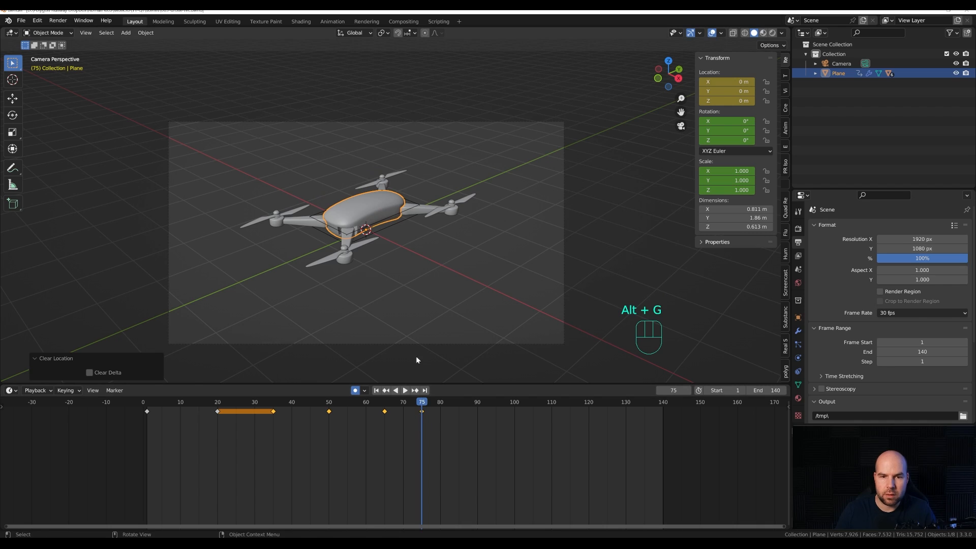
{"action": "left_click_drag", "start_coordinate": [422, 410], "coordinate": [513, 408]}
{"action": "key", "text": "space"}
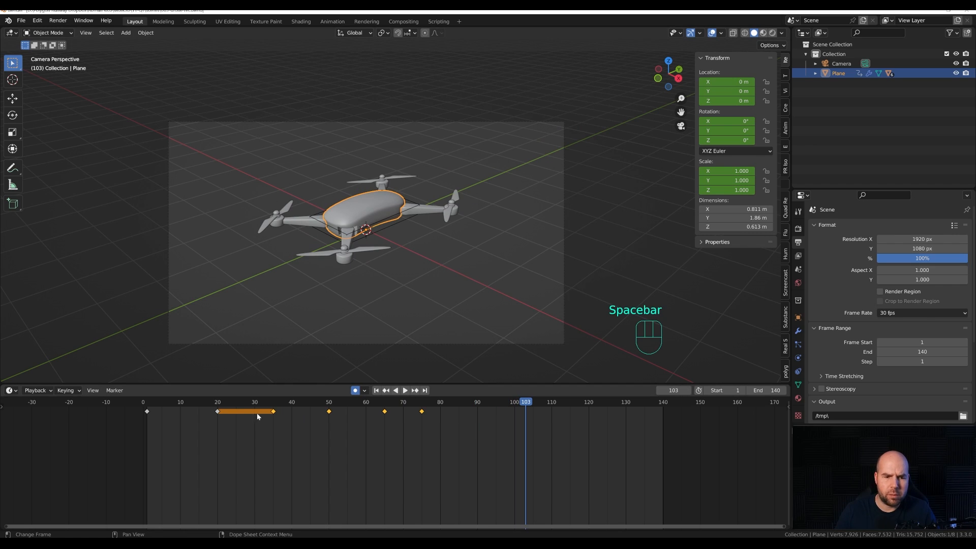
Step: Select all the drone body's keyframes from frame 20 onward and shift them forward in time
{"action": "left_click", "coordinate": [203, 431]}
{"action": "left_click", "coordinate": [230, 411]}
{"action": "left_click_drag", "start_coordinate": [195, 432], "coordinate": [473, 406]}
{"action": "key", "text": "g"}
{"action": "key", "text": "x"}
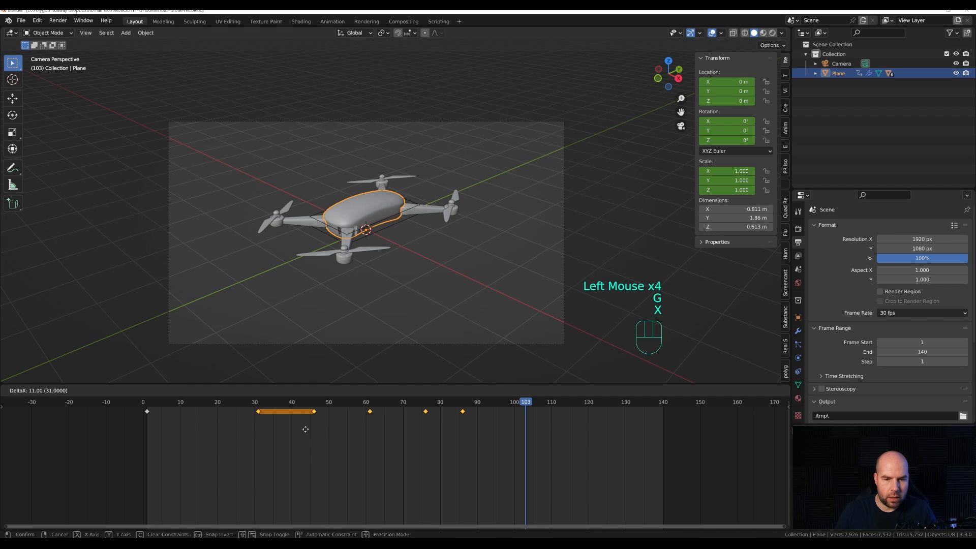
Step: Shift the selected keyframes so they start at frame 30, and move the keyframe at frame 45 to frame 50
{"action": "left_click", "coordinate": [303, 430]}
{"action": "left_click", "coordinate": [310, 412]}
{"action": "left_click", "coordinate": [310, 411]}
{"action": "key", "text": "g"}
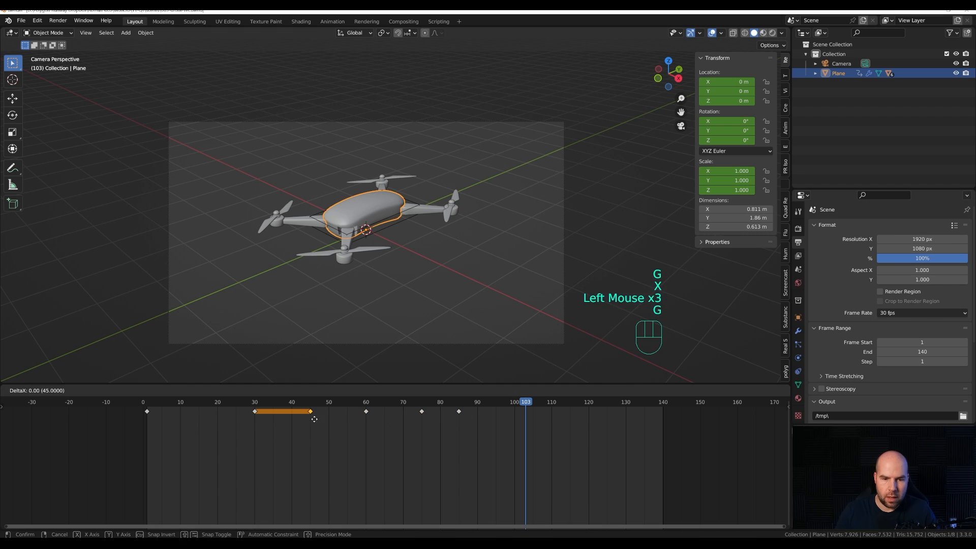
{"action": "key", "text": "x"}
{"action": "left_click", "coordinate": [327, 420]}
{"action": "key", "text": "g"}
{"action": "key", "text": "x"}
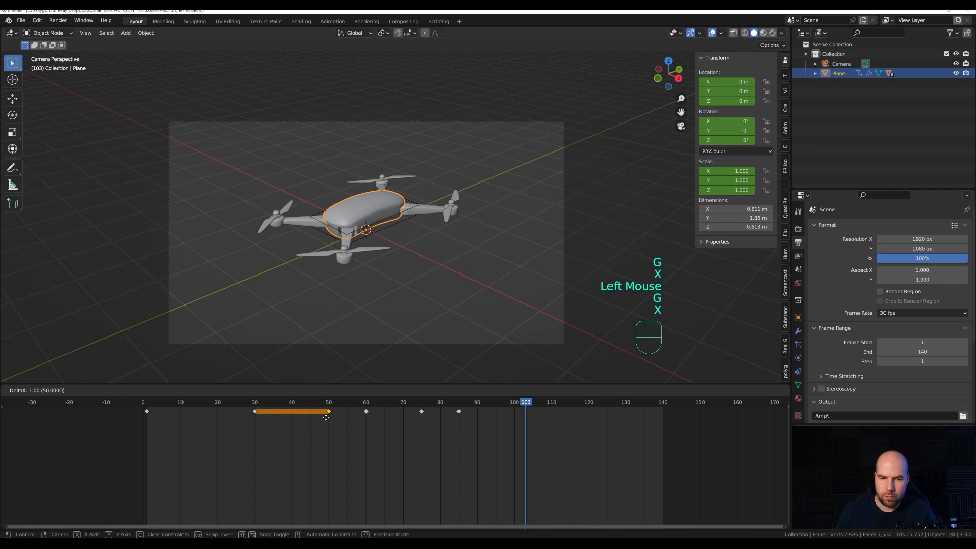
{"action": "left_click", "coordinate": [325, 417]}
Step: Retime the keyframes at frames 60, 75 and 85 to frames 65, 80 and 100
{"action": "left_click_drag", "start_coordinate": [358, 416], "coordinate": [423, 420]}
{"action": "key", "text": "g"}
{"action": "key", "text": "x"}
{"action": "left_click", "coordinate": [410, 411]}
{"action": "key", "text": "g"}
{"action": "key", "text": "x"}
{"action": "left_click", "coordinate": [450, 421]}
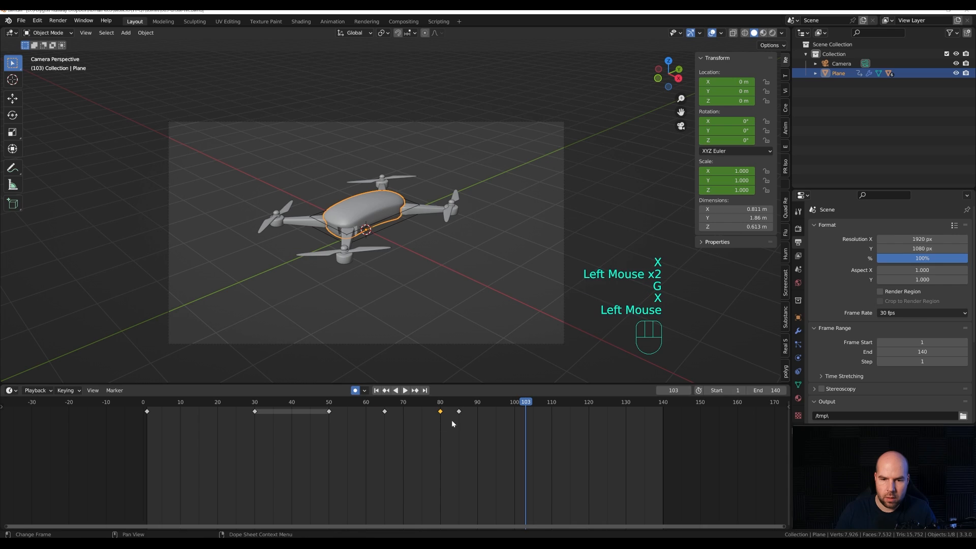
{"action": "left_click", "coordinate": [459, 412]}
{"action": "key", "text": "g"}
{"action": "key", "text": "x"}
{"action": "left_click", "coordinate": [539, 406]}
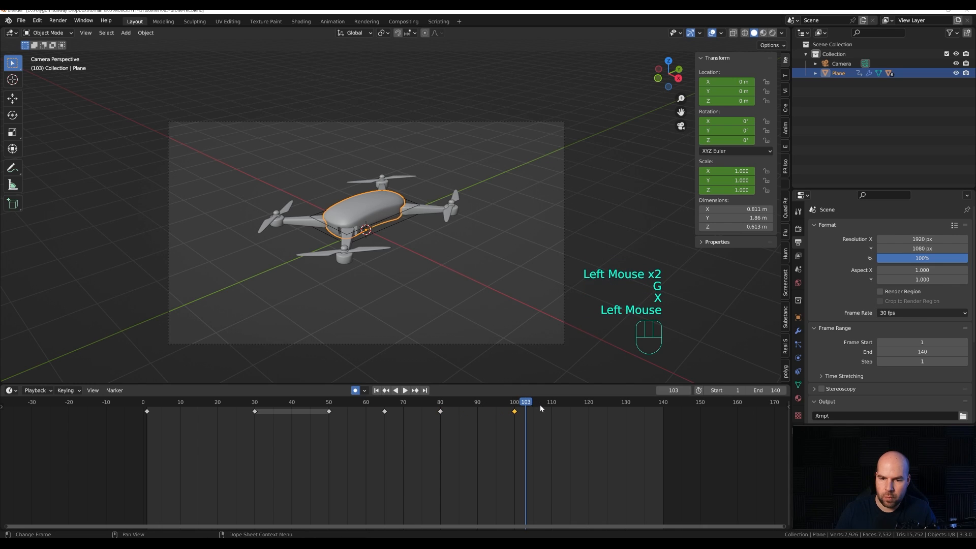
Step: At frame 125, move the drone about -7.01 m along global Y and play back the animation
{"action": "left_click_drag", "start_coordinate": [526, 404], "coordinate": [607, 404]}
{"action": "key", "text": "g"}
{"action": "key", "text": "y"}
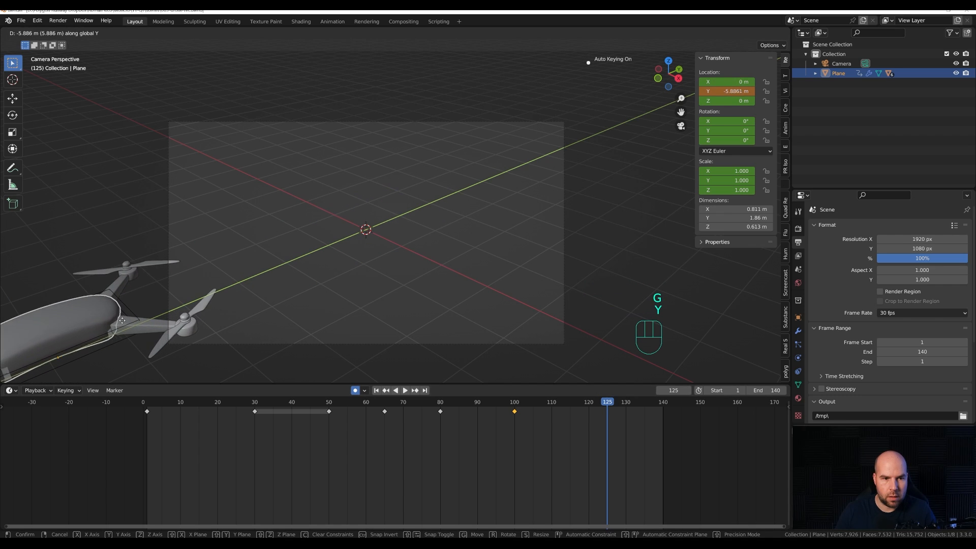
{"action": "left_click", "coordinate": [463, 288]}
{"action": "key", "text": "space"}
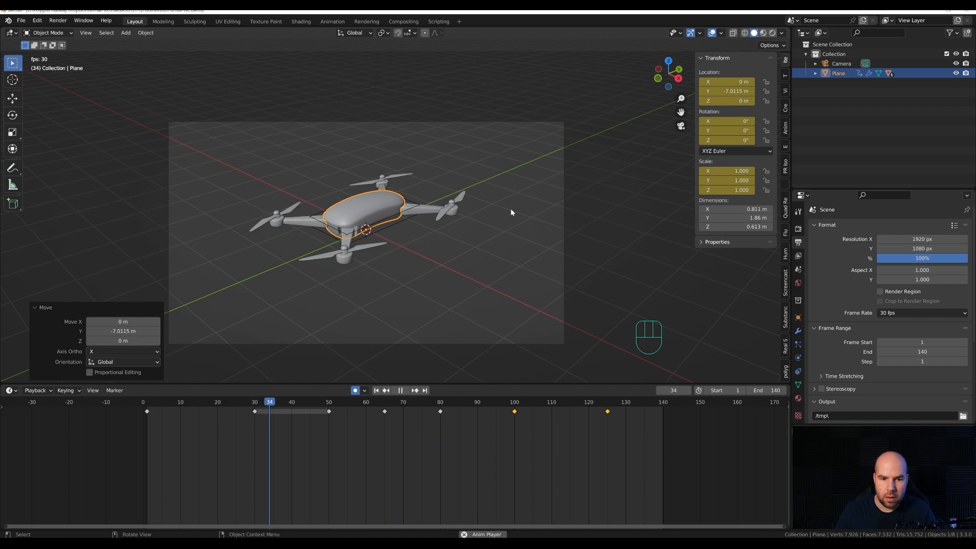
{"action": "key", "text": "space"}
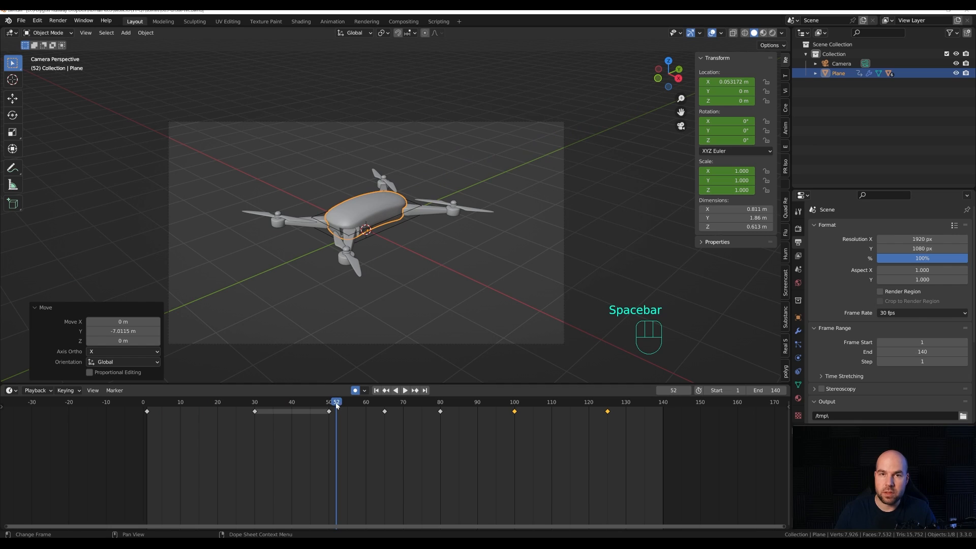
Step: At frame 1, rotate the drone about 26.5° around the global X axis
{"action": "left_click_drag", "start_coordinate": [336, 406], "coordinate": [148, 413]}
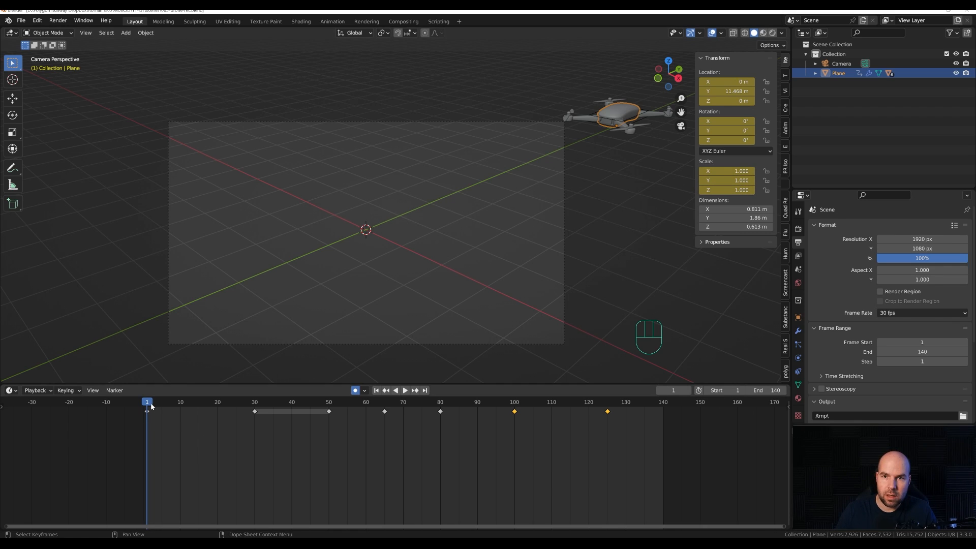
{"action": "key", "text": "r"}
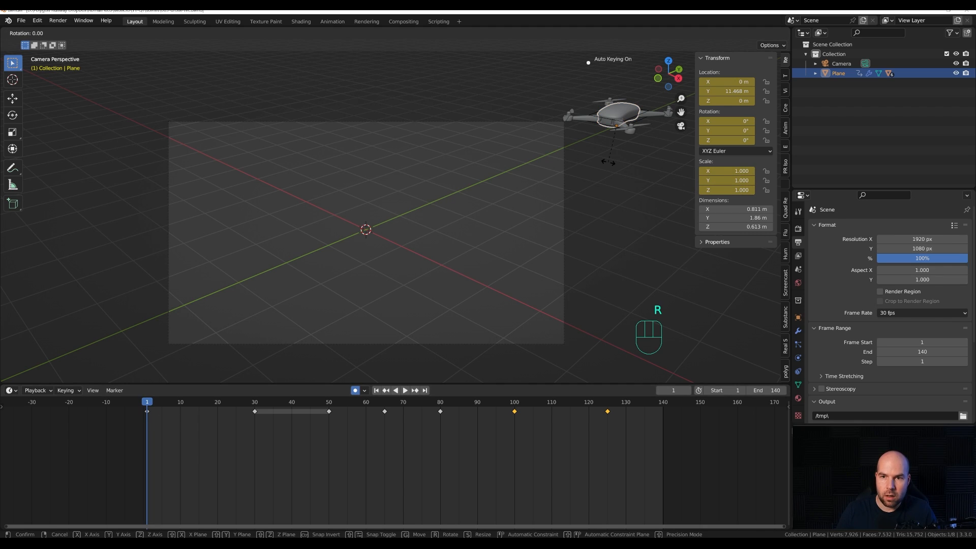
{"action": "key", "text": "x"}
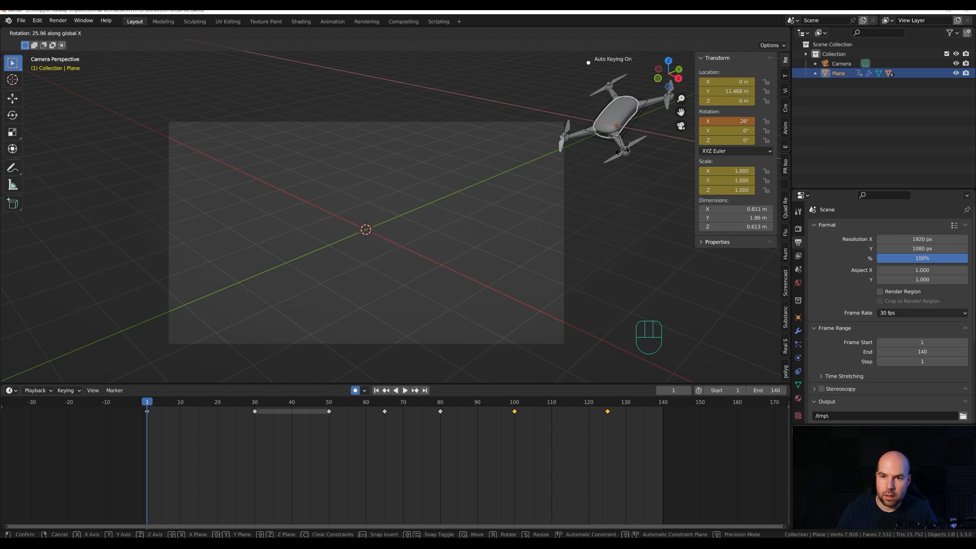
{"action": "left_click", "coordinate": [624, 154]}
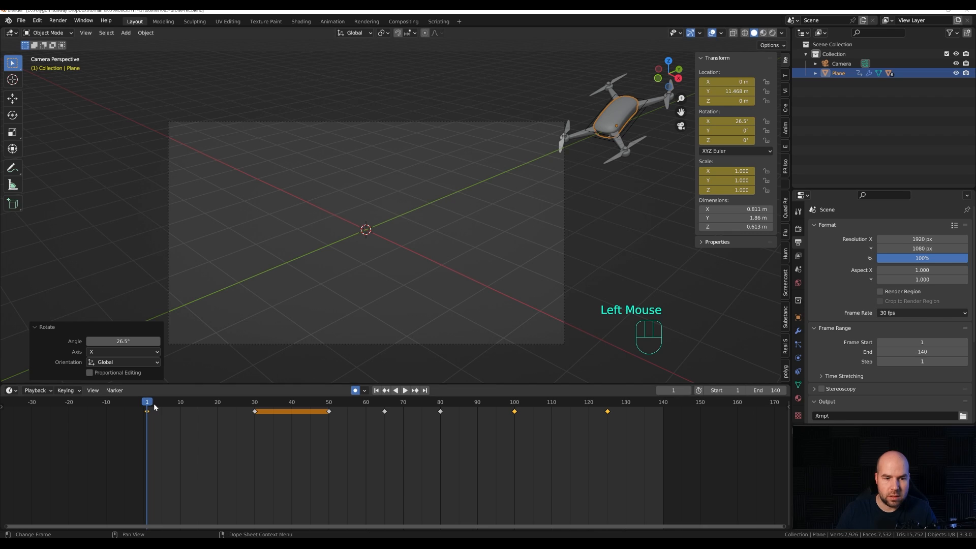
Step: At frame 22, rotate the drone about -21° around the global X axis, and scrub the animation to frame 30
{"action": "left_click_drag", "start_coordinate": [148, 404], "coordinate": [227, 406]}
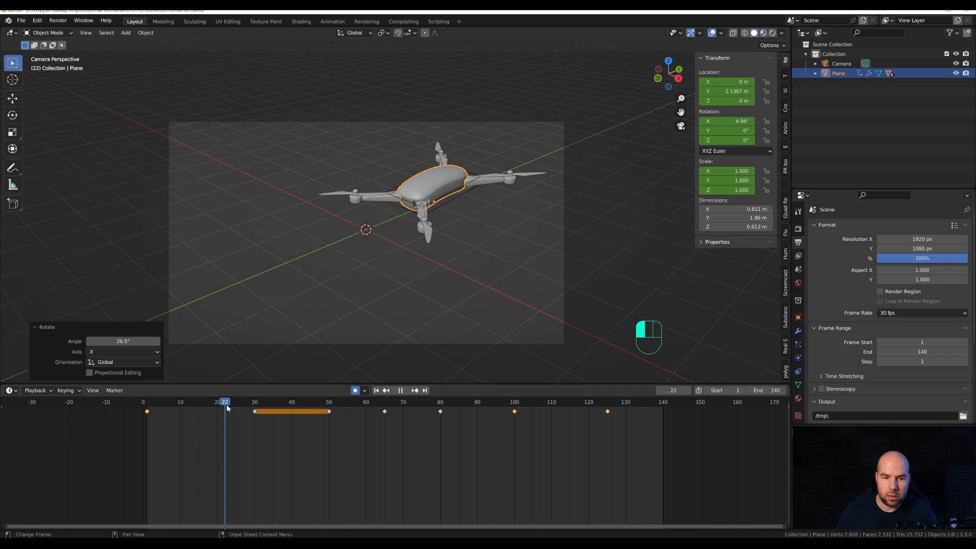
{"action": "left_click_drag", "start_coordinate": [227, 404], "coordinate": [227, 405]}
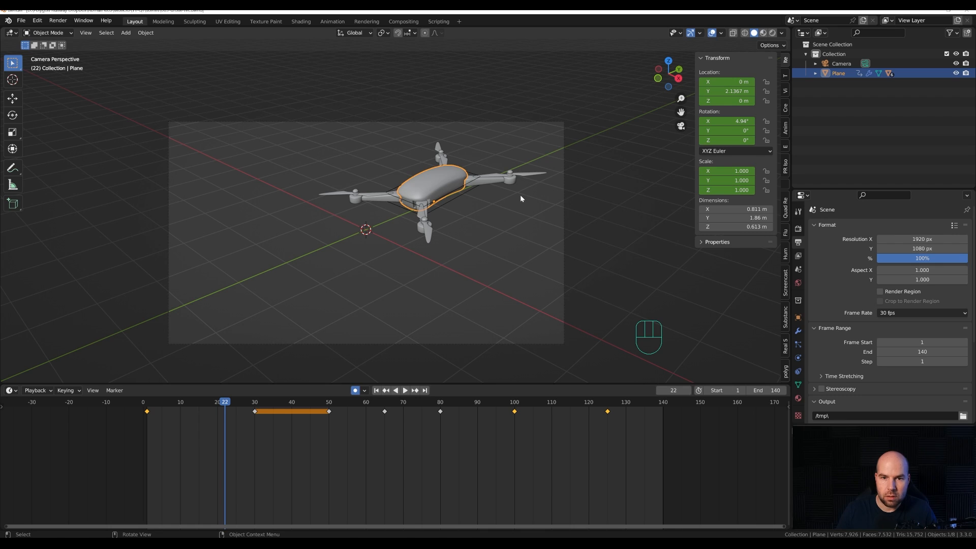
{"action": "key", "text": "r"}
{"action": "key", "text": "x"}
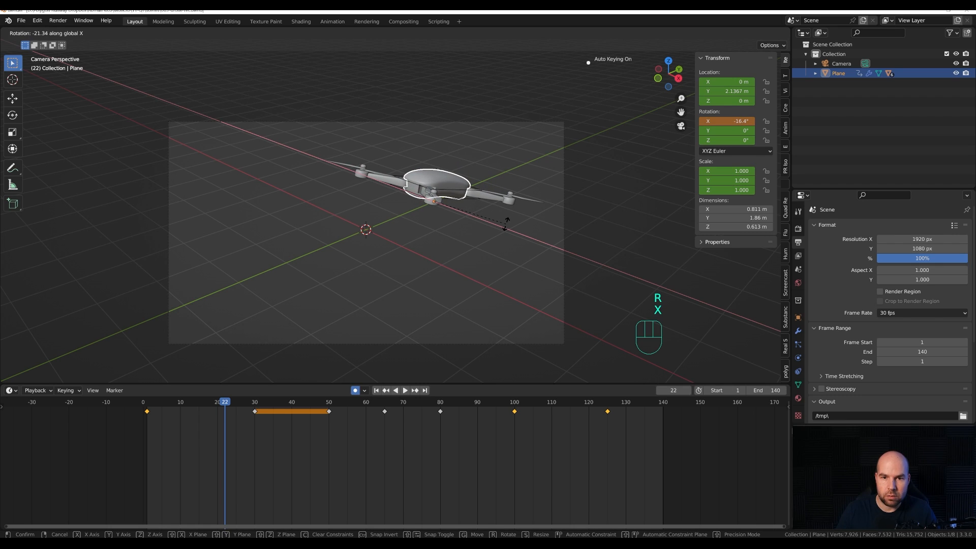
{"action": "left_click", "coordinate": [264, 359]}
{"action": "left_click_drag", "start_coordinate": [158, 414], "coordinate": [255, 410]}
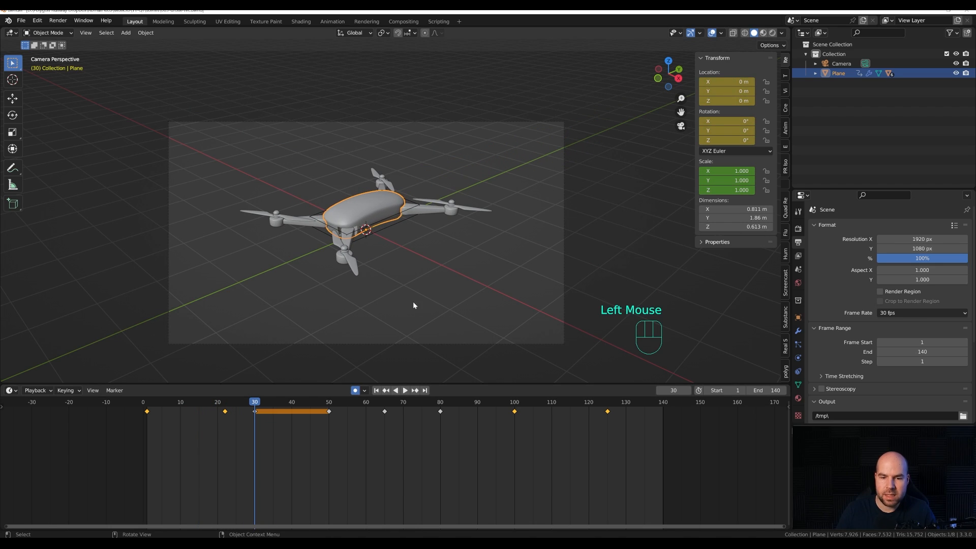
Step: Switch the timeline to the Graph Editor, enlarge its area and frame all of the drone's animation curves
{"action": "key", "text": "ctrl"}
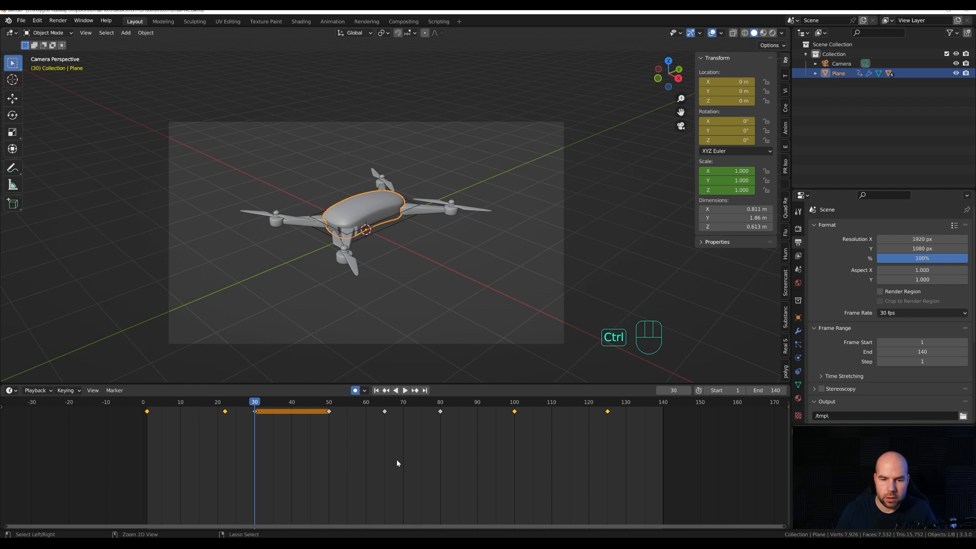
{"action": "key", "text": "ctrl+Tab"}
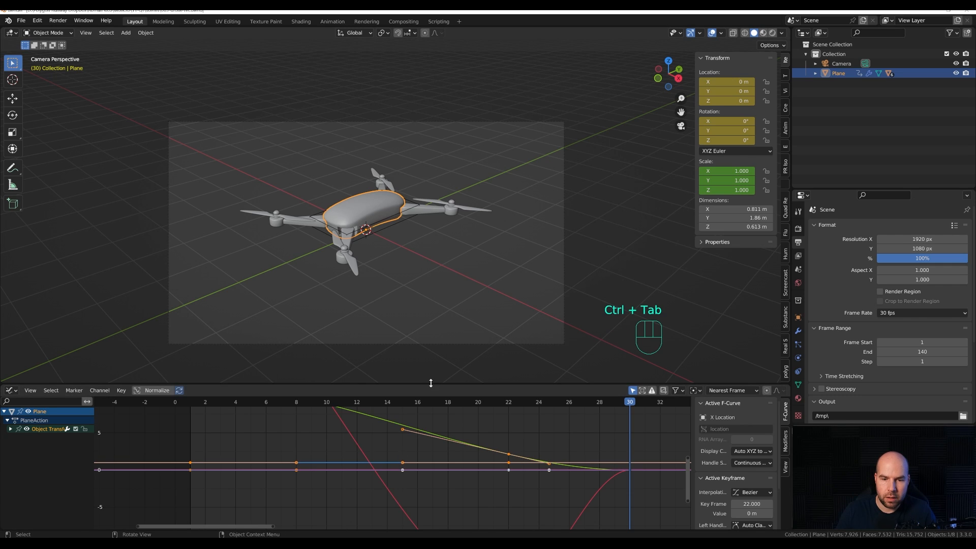
{"action": "left_click_drag", "start_coordinate": [430, 385], "coordinate": [433, 281]}
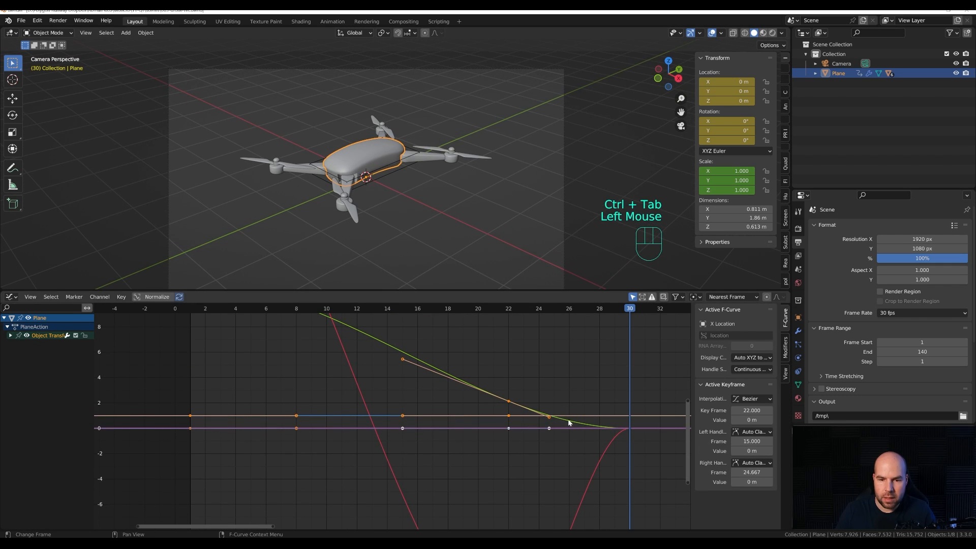
{"action": "scroll", "coordinate": [513, 425], "scroll_direction": "down", "scroll_amount": 6}
{"action": "middle_click_drag", "start_coordinate": [516, 423], "coordinate": [389, 442]}
{"action": "scroll", "coordinate": [389, 443], "scroll_direction": "down", "scroll_amount": 1}
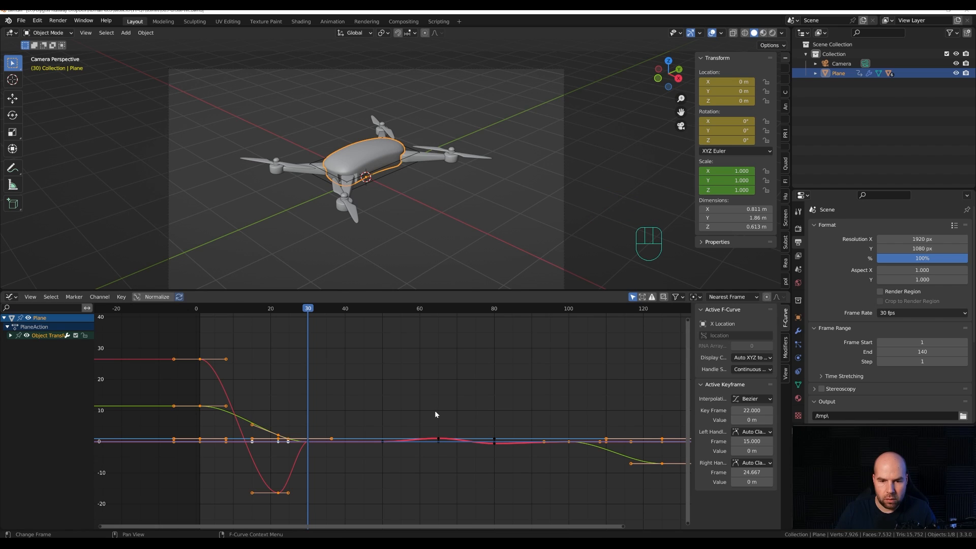
{"action": "key", "text": "a"}
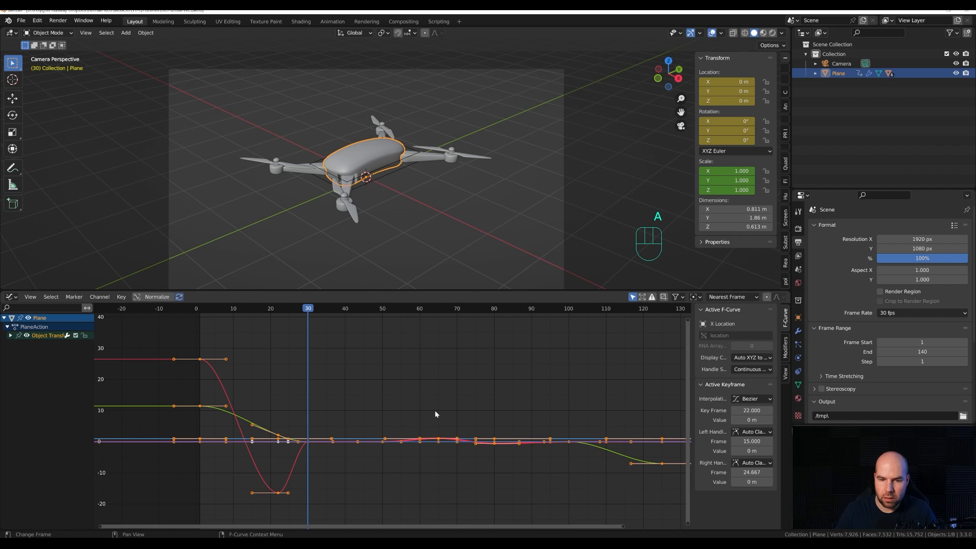
{"action": "key", "text": "KP_Decimal"}
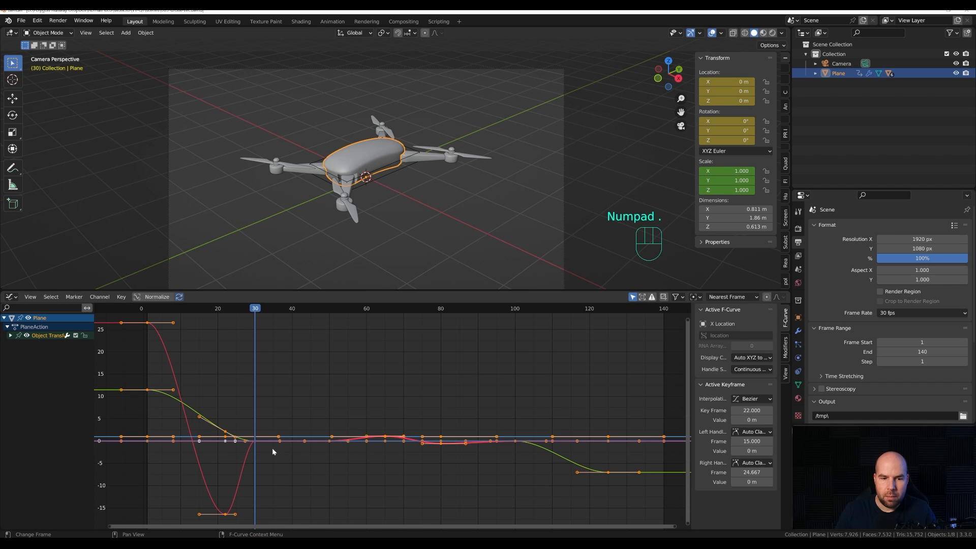
Step: Inspect the overlapping scale curves by selecting their keyframes at frame 65 one after another
{"action": "left_click", "coordinate": [385, 438]}
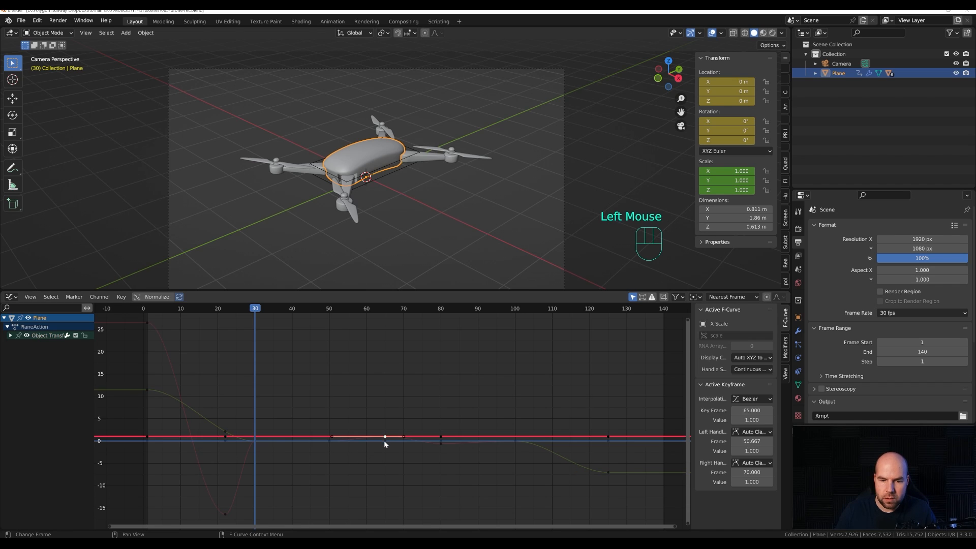
{"action": "left_click", "coordinate": [386, 438]}
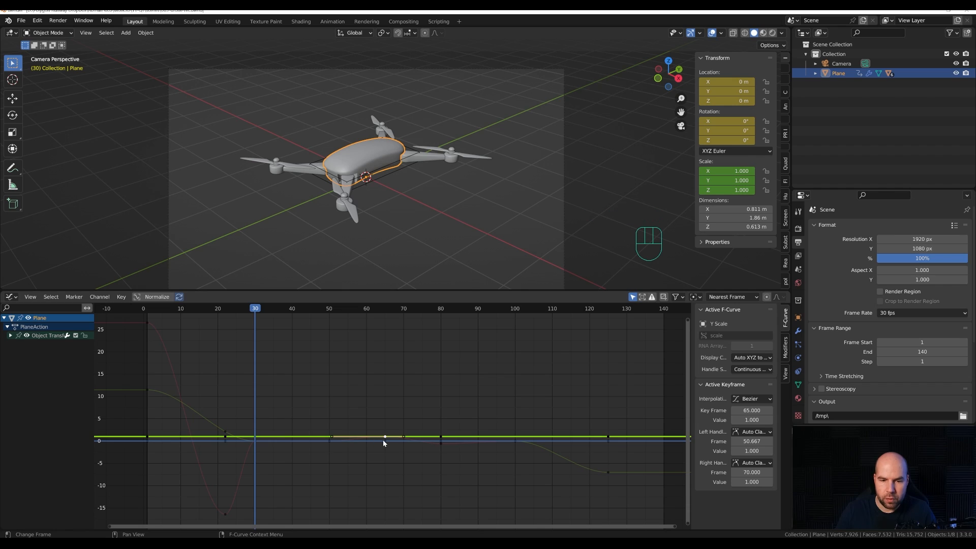
{"action": "left_click", "coordinate": [394, 440]}
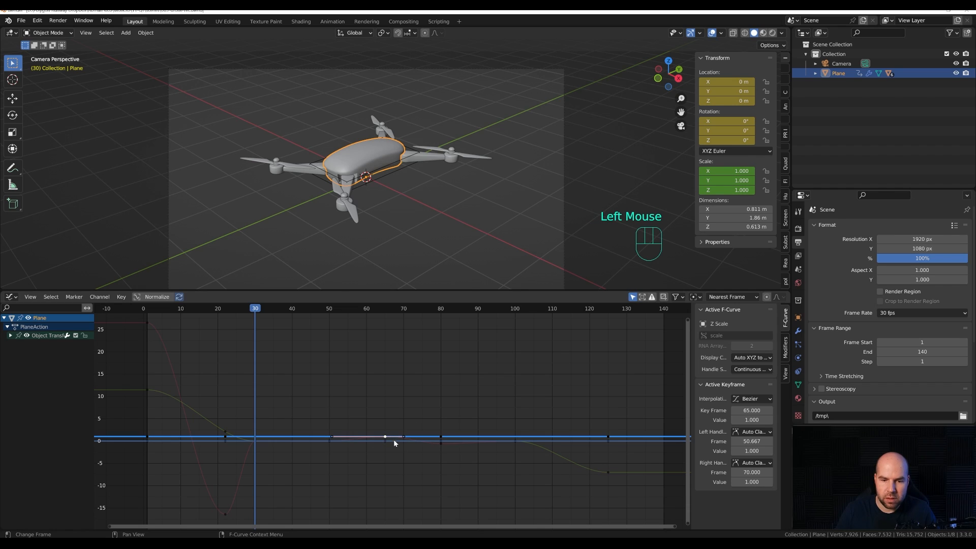
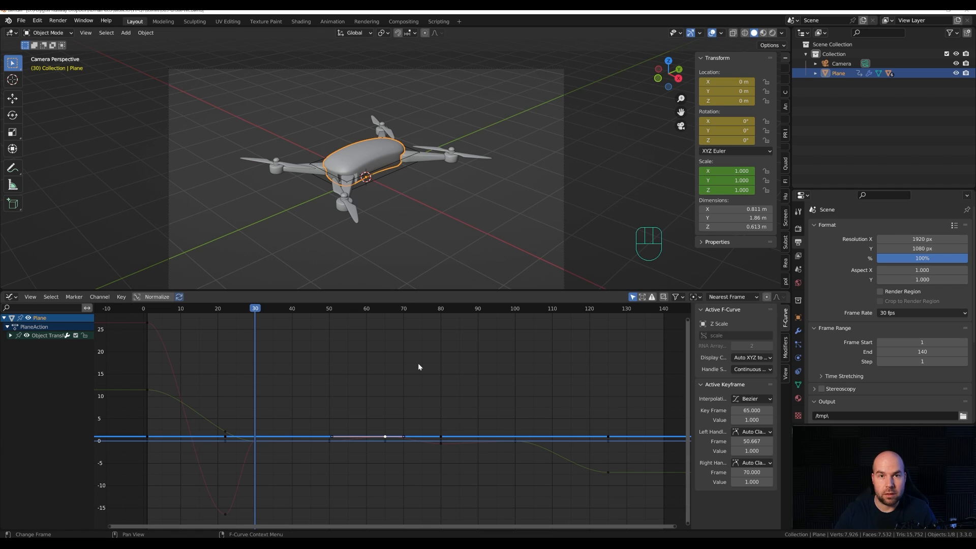
Step: Normalize the curve display, select all keyframes and frame them in the Graph Editor
{"action": "left_click", "coordinate": [153, 297]}
{"action": "left_click", "coordinate": [130, 405]}
{"action": "left_click_drag", "start_coordinate": [131, 404], "coordinate": [672, 465]}
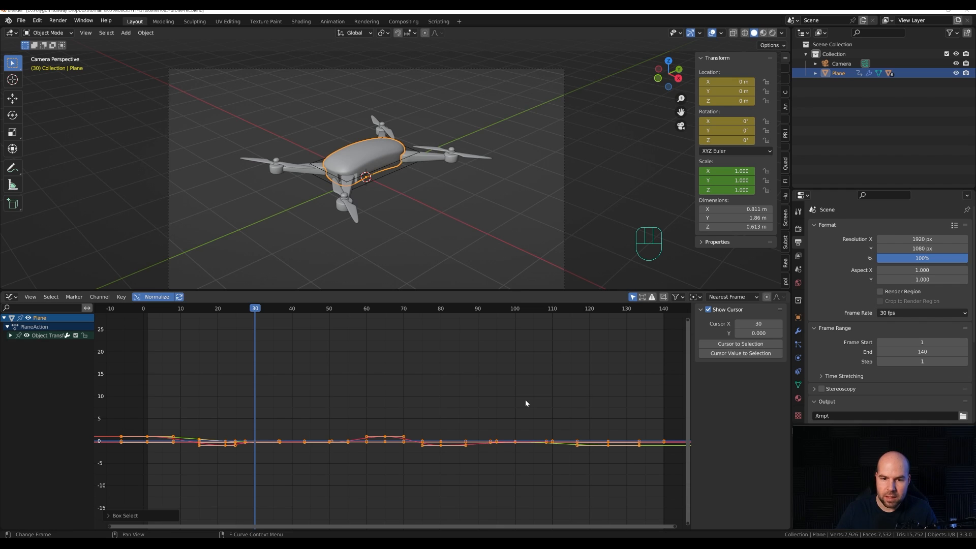
{"action": "key", "text": "KP_Decimal"}
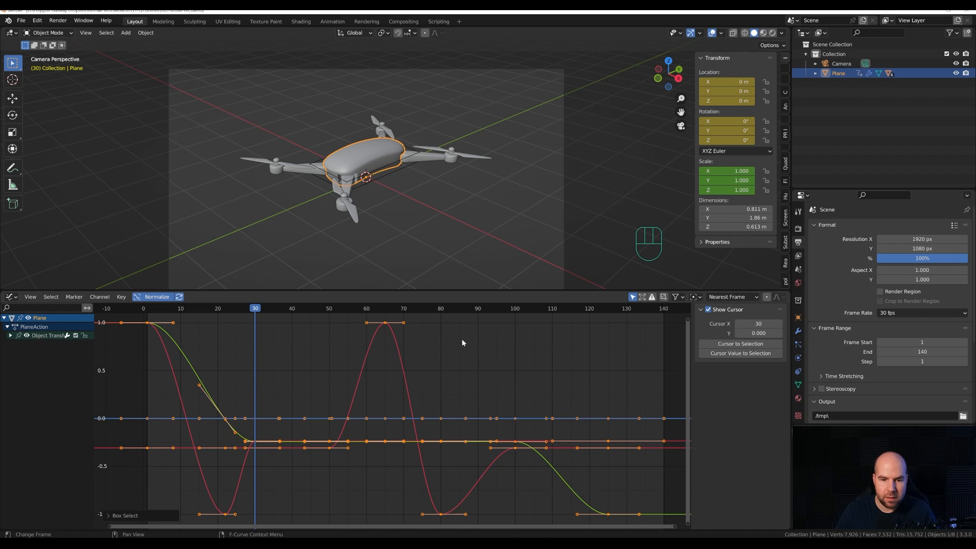
{"action": "key", "text": "a"}
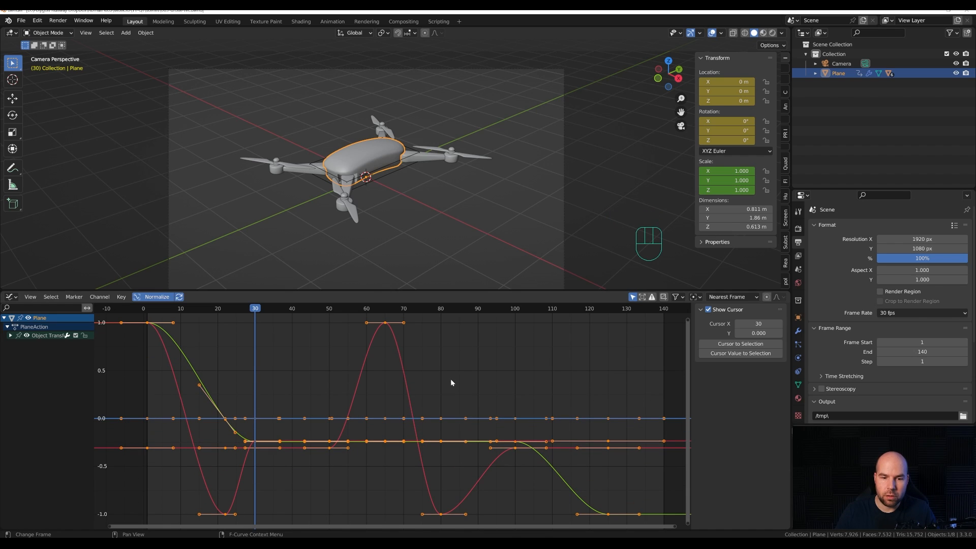
Step: Expand the Object Transforms group and delete its X Scale, Y Scale and Z Scale channels
{"action": "left_click", "coordinate": [11, 336]}
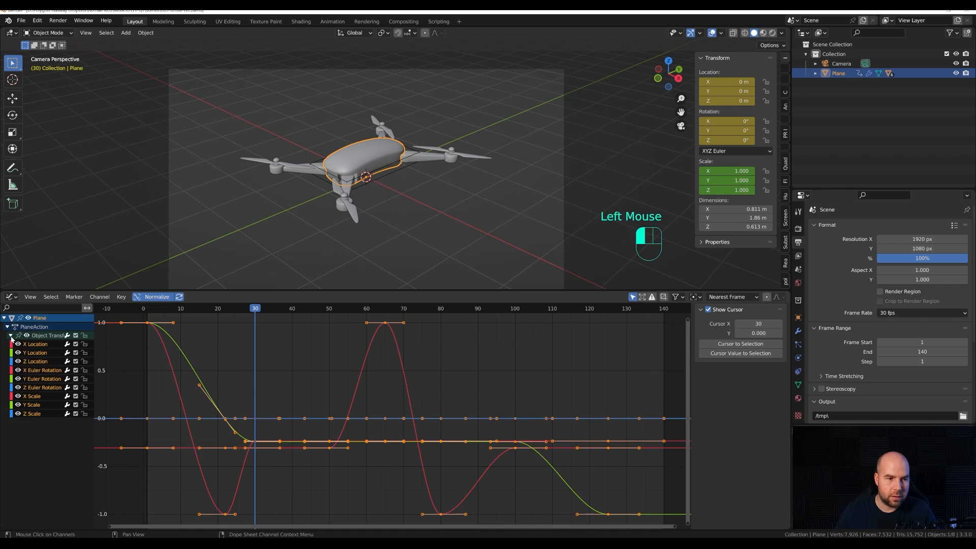
{"action": "key", "text": "a"}
{"action": "left_click", "coordinate": [35, 397]}
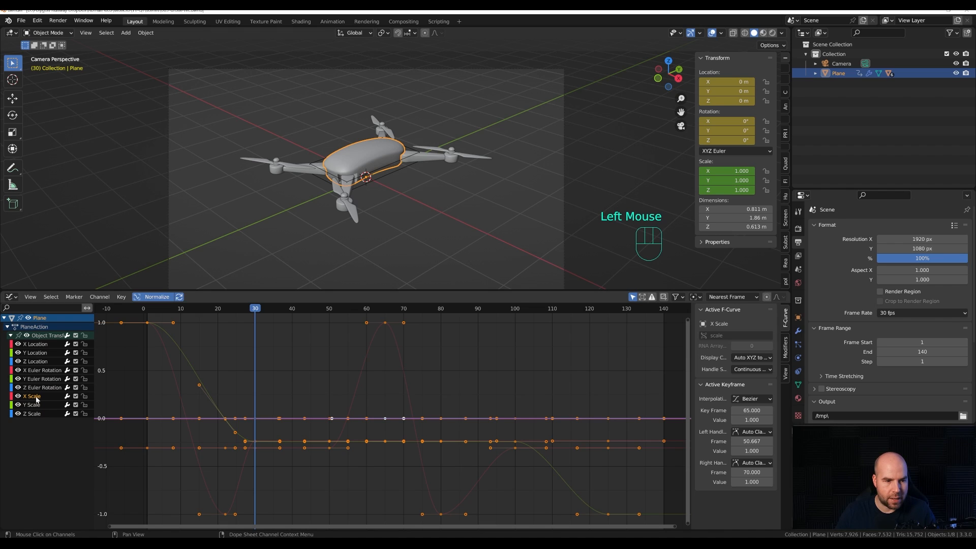
{"action": "key", "text": "x"}
{"action": "left_click", "coordinate": [34, 399]}
{"action": "key", "text": "x"}
{"action": "left_click", "coordinate": [31, 398]}
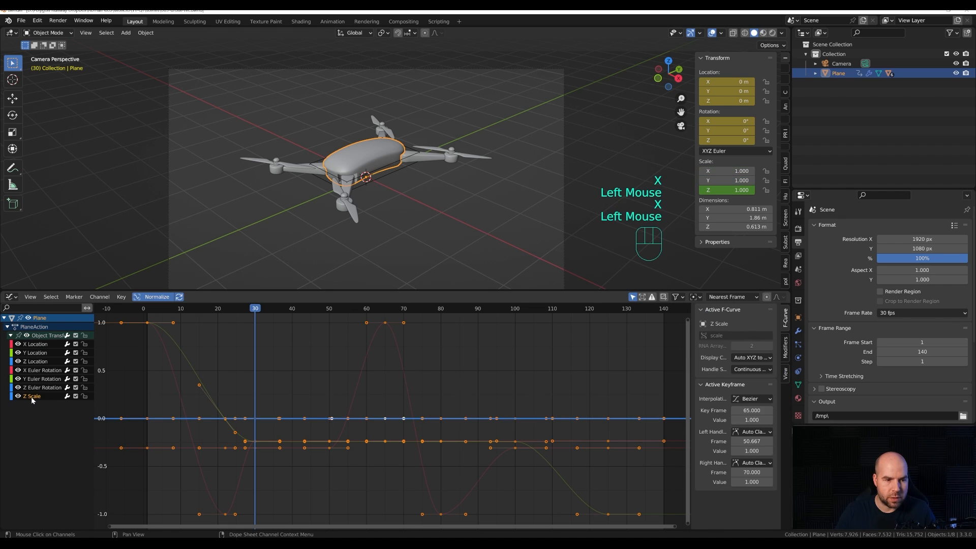
{"action": "key", "text": "x"}
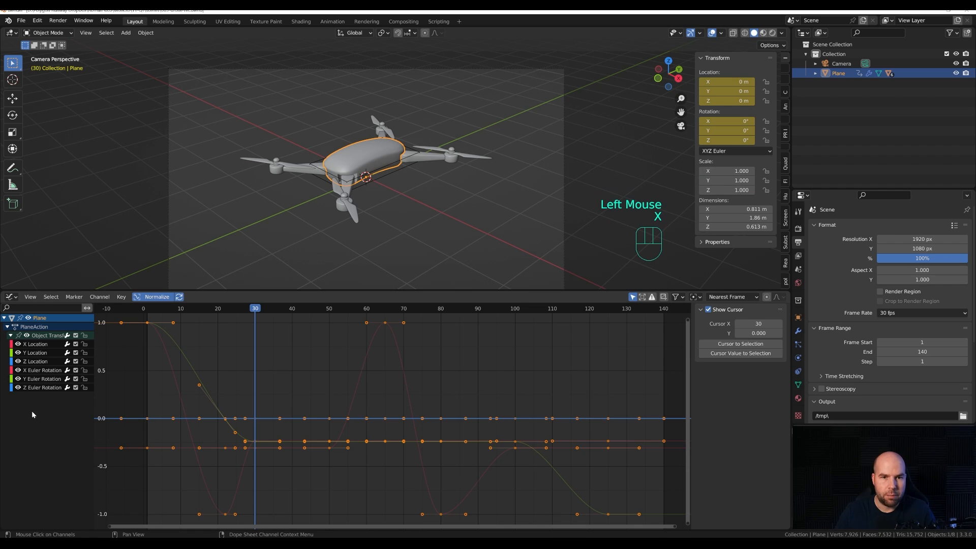
Step: Delete the Z Euler Rotation channel and inspect the Y Euler Rotation, X Euler Rotation and Z Location curves individually
{"action": "left_click", "coordinate": [37, 389]}
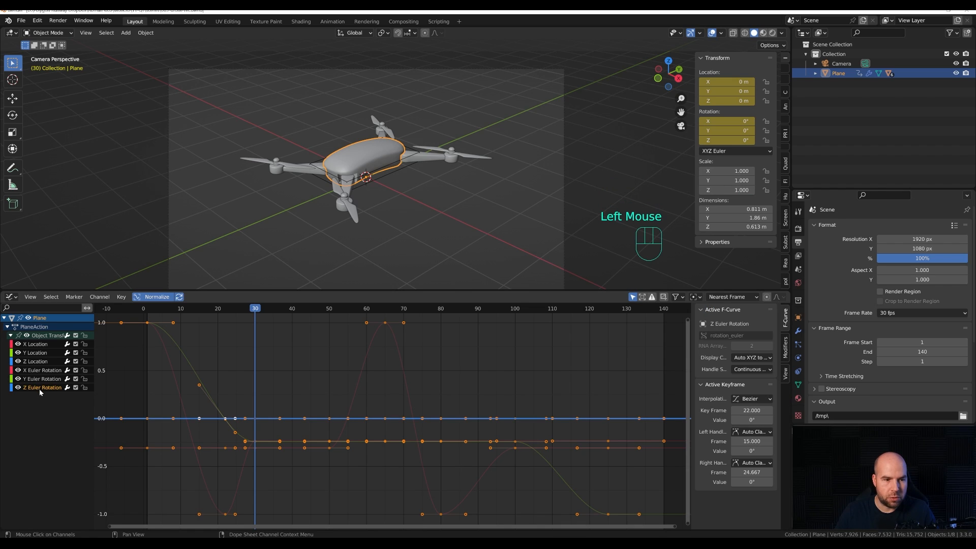
{"action": "key", "text": "x"}
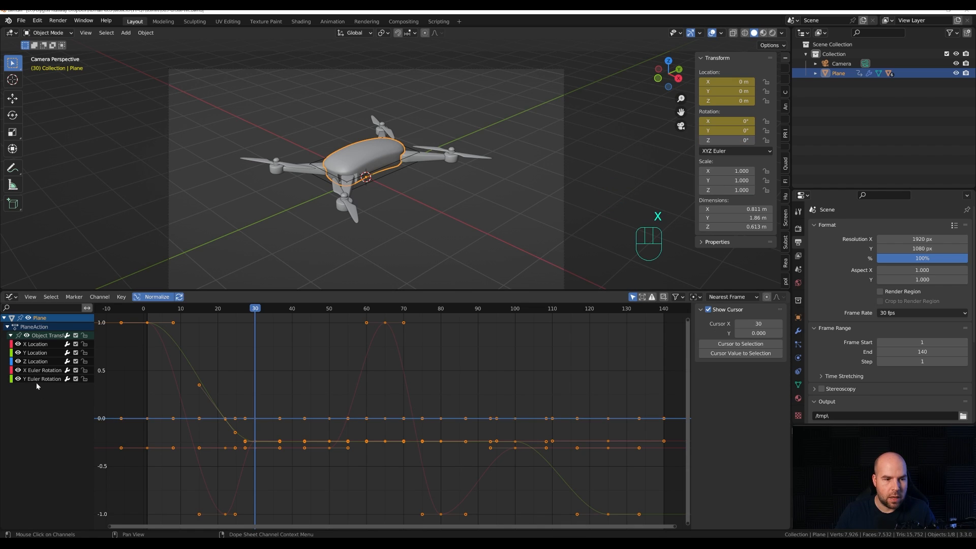
{"action": "left_click", "coordinate": [38, 380]}
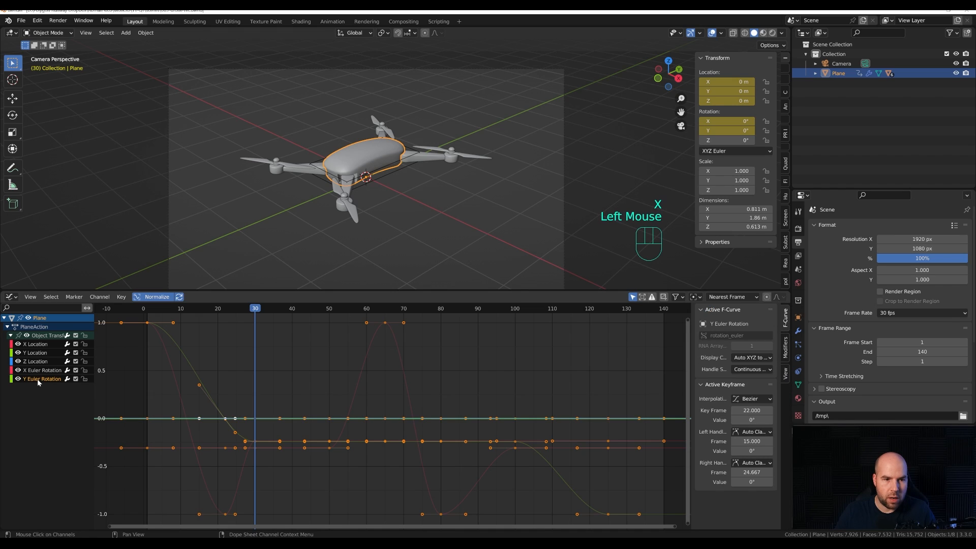
{"action": "left_click", "coordinate": [30, 373]}
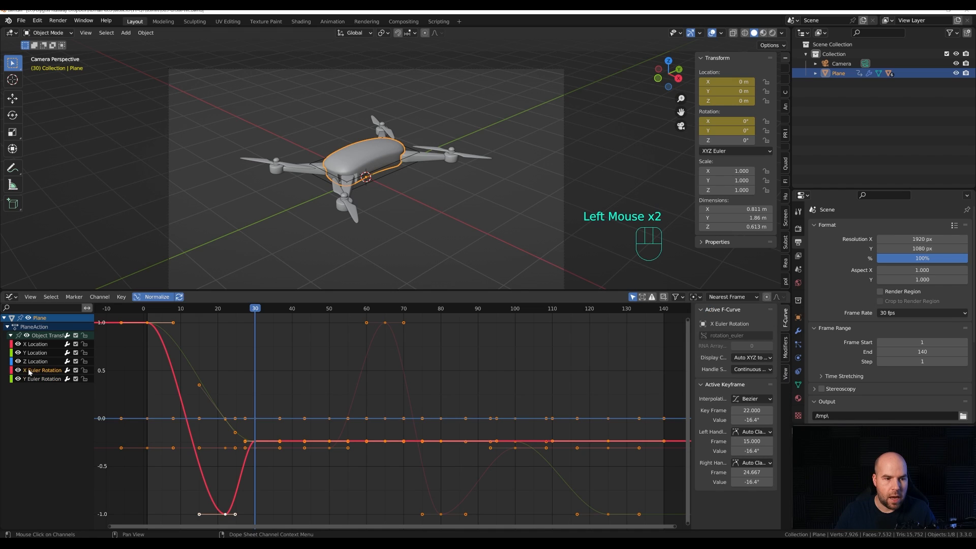
{"action": "left_click", "coordinate": [32, 362]}
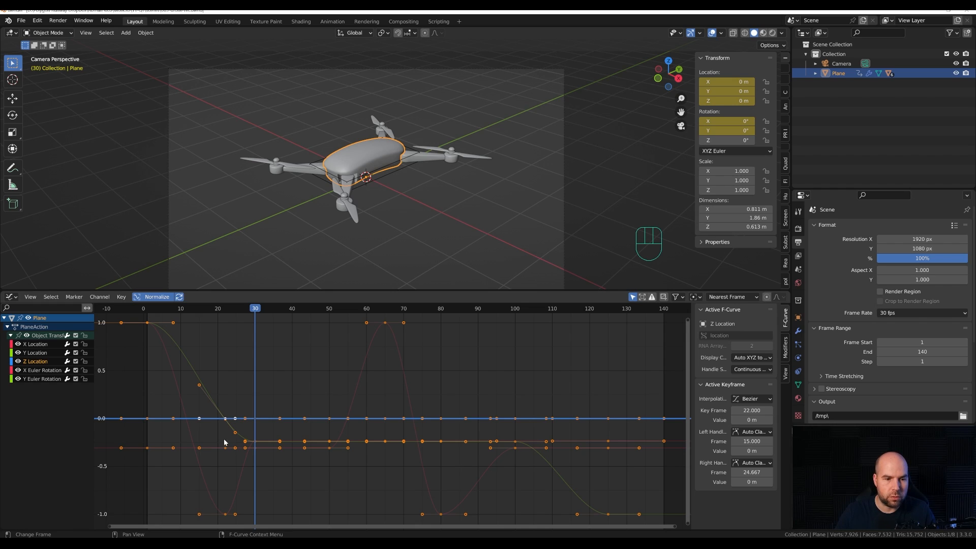
Step: Hide all of the drone's animation curves except Z Location and make that channel active
{"action": "left_click", "coordinate": [17, 345]}
{"action": "left_click_drag", "start_coordinate": [17, 345], "coordinate": [18, 380]}
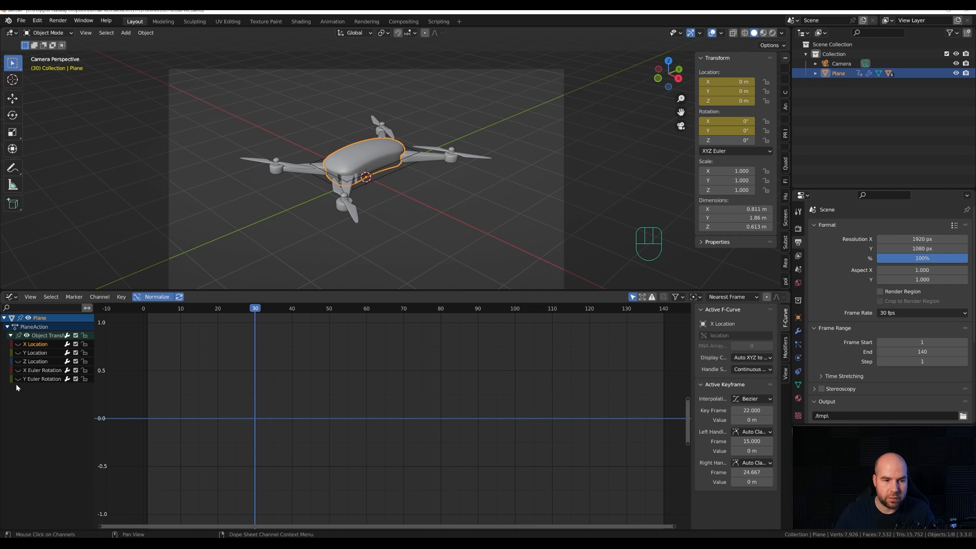
{"action": "left_click", "coordinate": [14, 363]}
{"action": "left_click", "coordinate": [18, 361]}
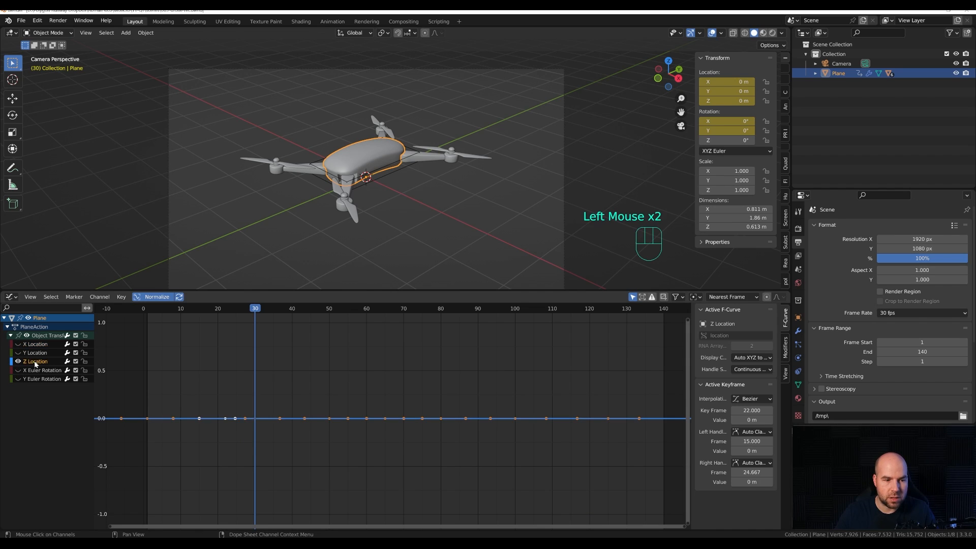
Step: Delete all Z Location keyframes after frame 1, keeping only the first one
{"action": "left_click_drag", "start_coordinate": [162, 390], "coordinate": [670, 451]}
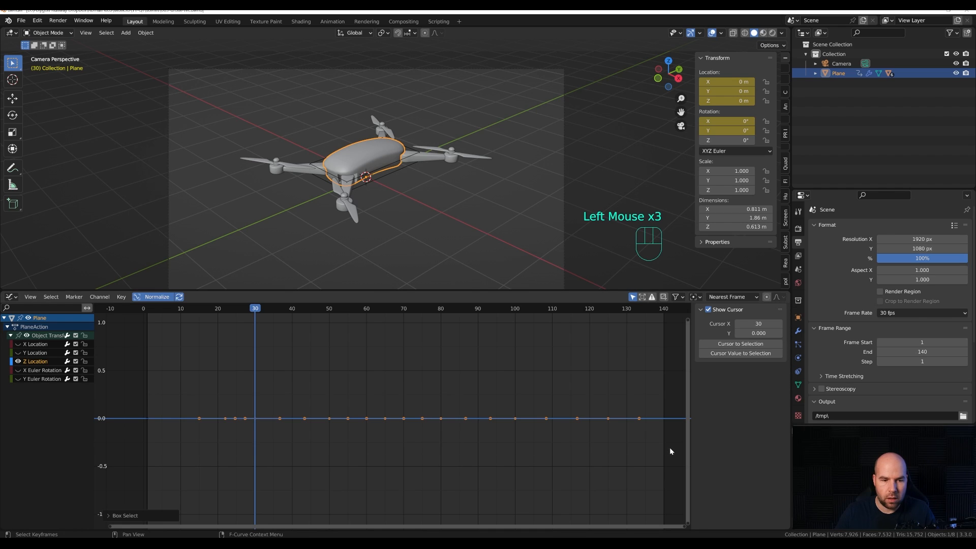
{"action": "key", "text": "x"}
{"action": "left_click", "coordinate": [316, 373]}
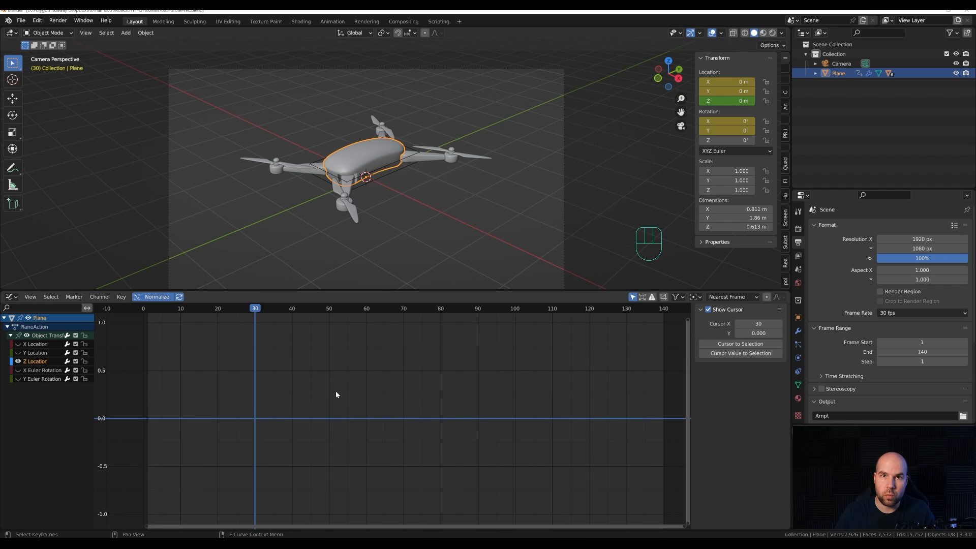
Step: Switch to the Timeline, turn off auto keying and return to the Graph Editor
{"action": "key", "text": "ctrl+Tab"}
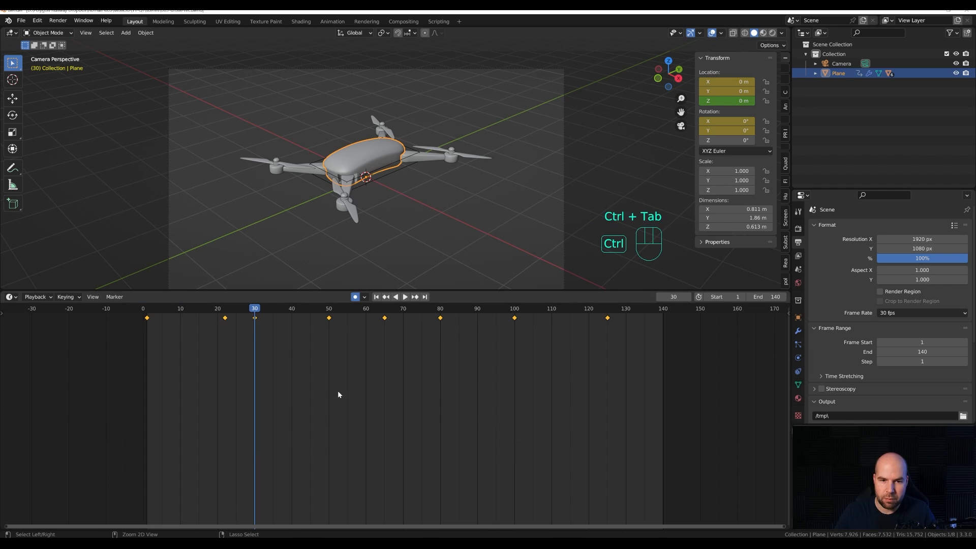
{"action": "left_click", "coordinate": [355, 297]}
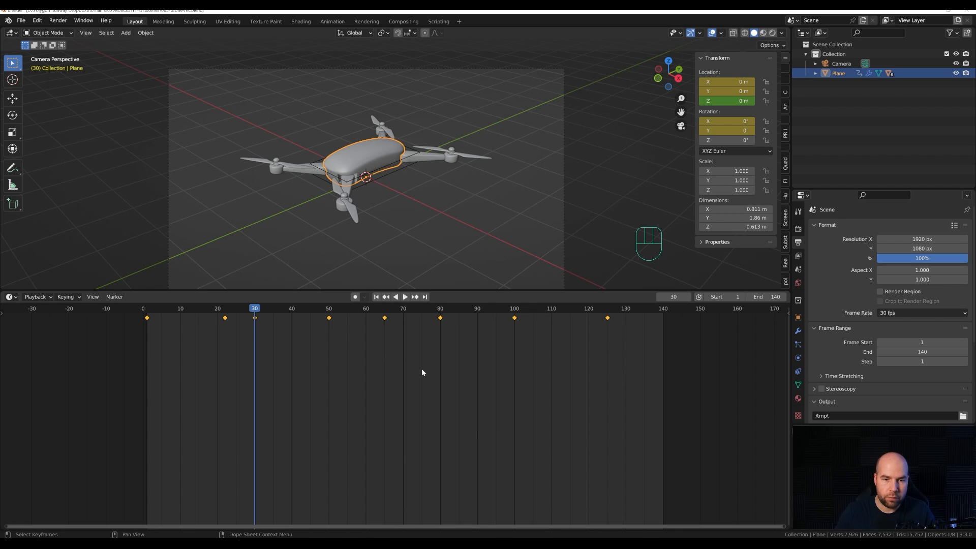
{"action": "key", "text": "ctrl+Tab"}
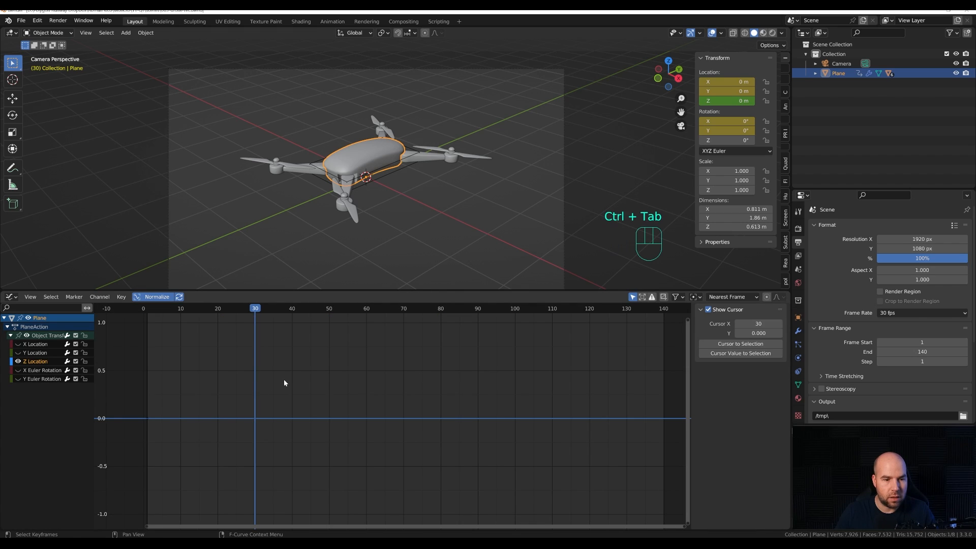
Step: Add a Noise modifier to the Z Location curve with a scale of 20.8 and a strength of 0.23
{"action": "left_click", "coordinate": [148, 418]}
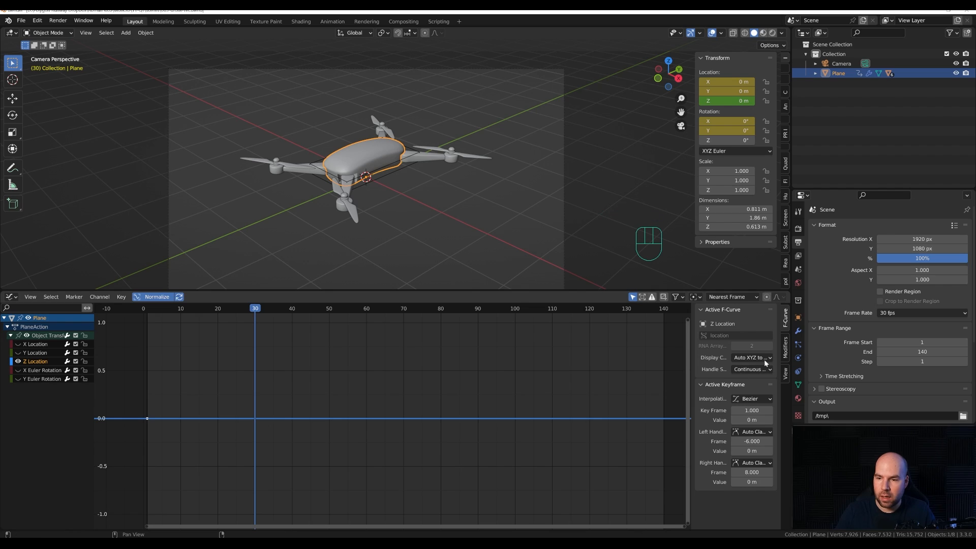
{"action": "left_click", "coordinate": [786, 348]}
{"action": "left_click", "coordinate": [727, 311]}
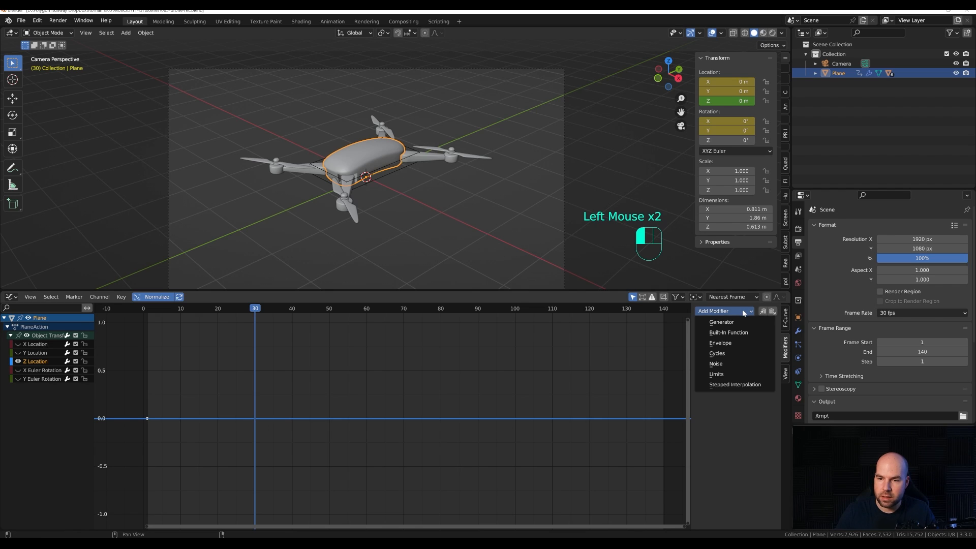
{"action": "left_click", "coordinate": [721, 365]}
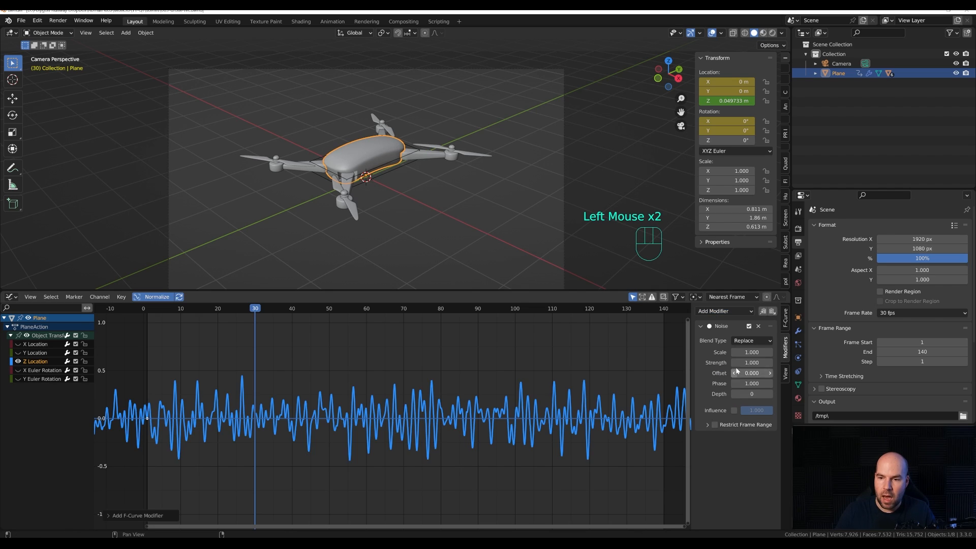
{"action": "left_click_drag", "start_coordinate": [751, 352], "coordinate": [814, 353]}
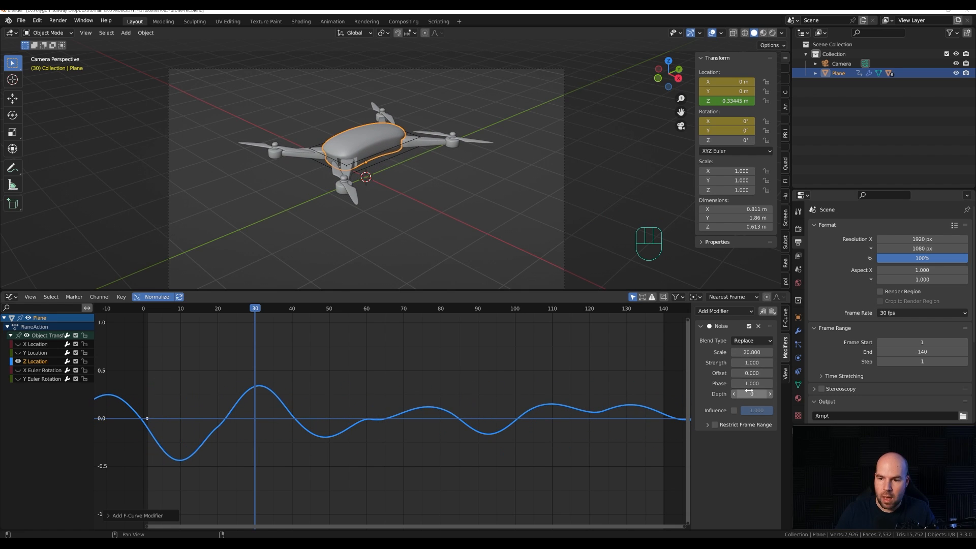
{"action": "mouse_move", "coordinate": [752, 363]}
{"action": "left_mouse_down"}
{"action": "mouse_move", "coordinate": [726, 362]}
{"action": "mouse_move", "coordinate": [744, 362]}
{"action": "left_mouse_up"}
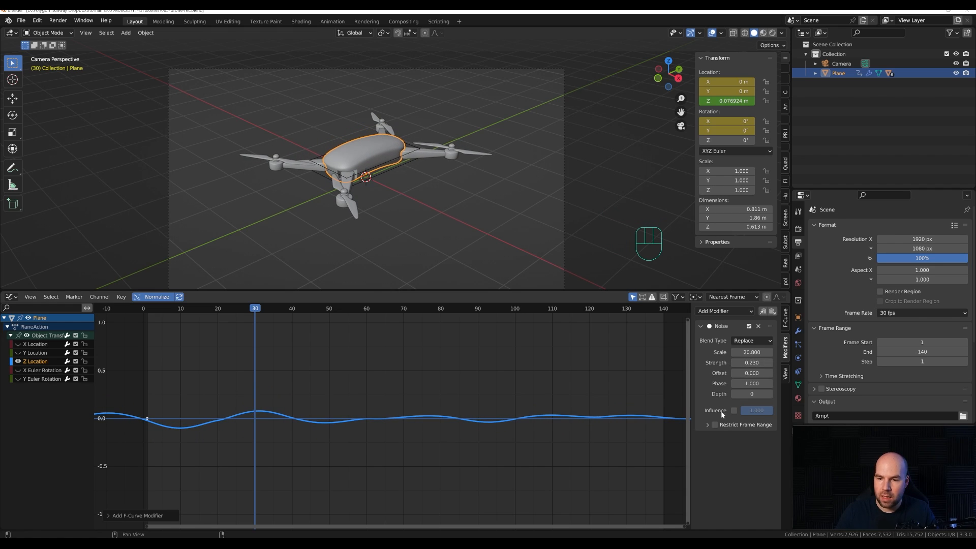
Step: Restrict the Noise modifier's frame range to start at frame 1 and end at frame 140
{"action": "left_click", "coordinate": [715, 424]}
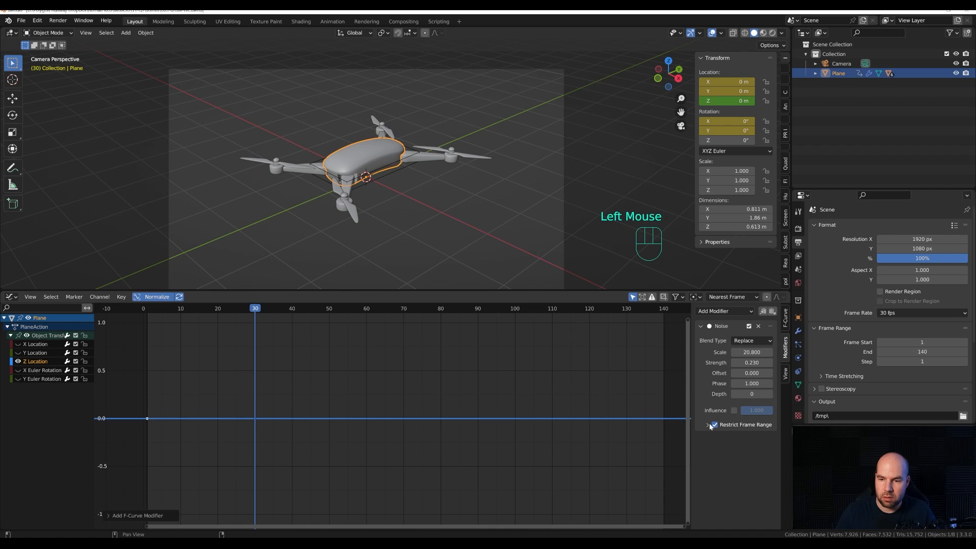
{"action": "left_click", "coordinate": [709, 425]}
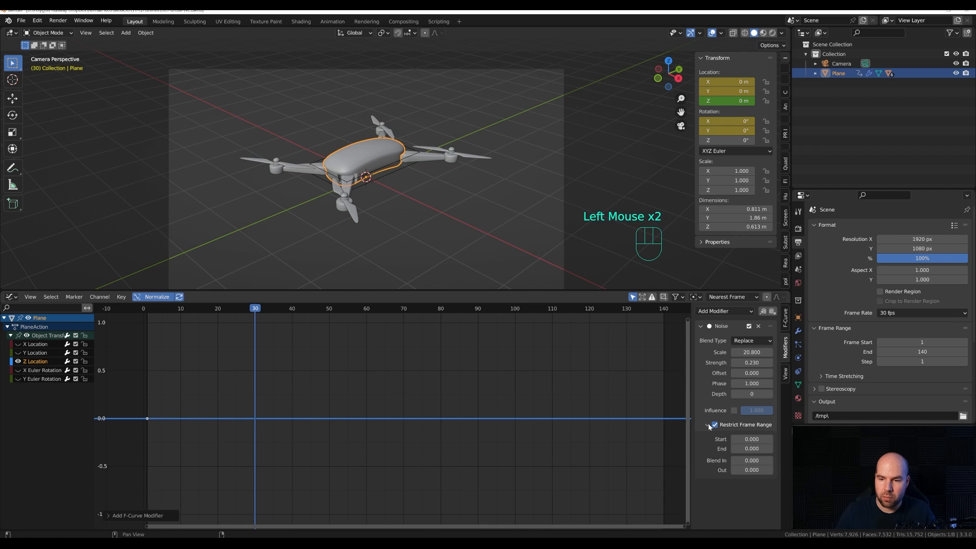
{"action": "left_click", "coordinate": [747, 439]}
{"action": "type", "text": "1"}
{"action": "key", "text": "Tab"}
{"action": "type", "text": "1"}
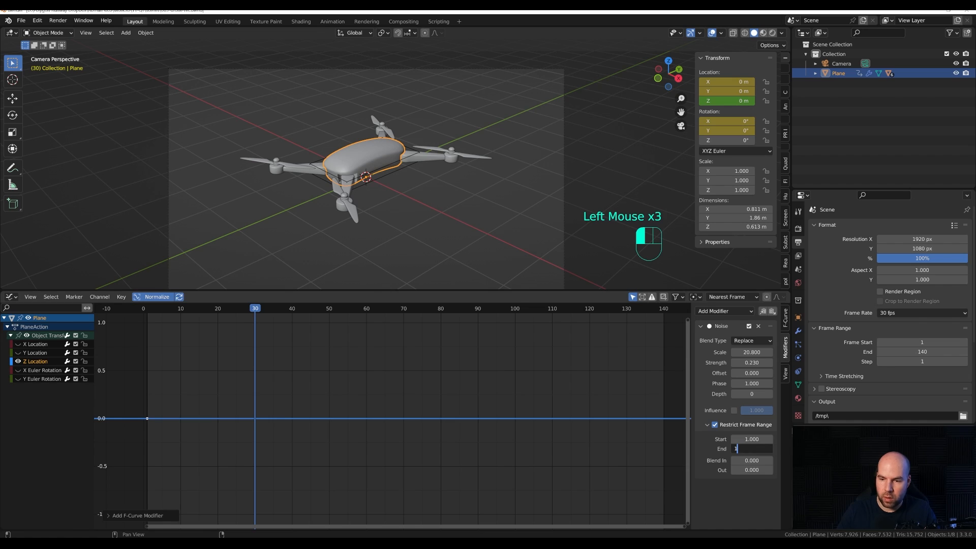
{"action": "type", "text": "40"}
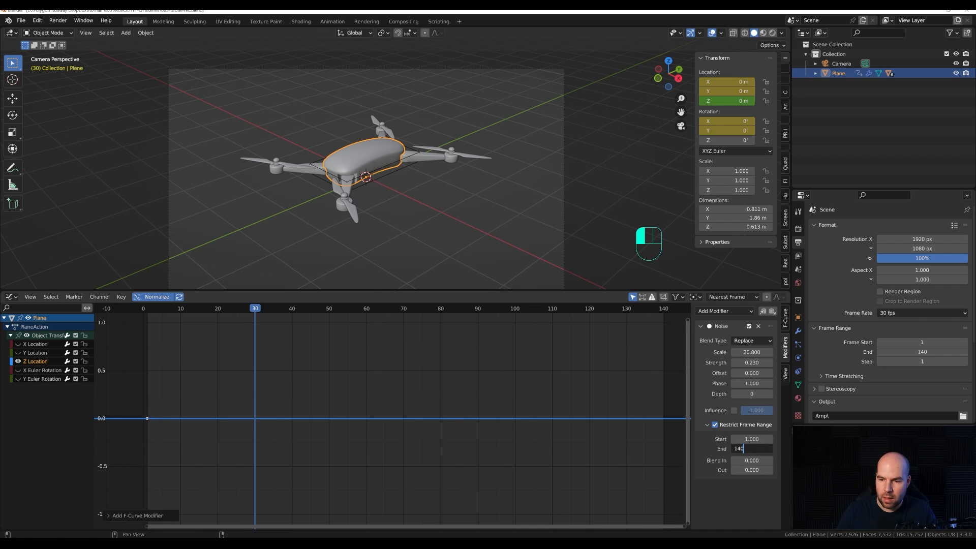
{"action": "key", "text": "Return"}
Step: Set the Noise modifier's Blend In and Blend Out to 15 frames each
{"action": "left_click", "coordinate": [755, 461]}
{"action": "type", "text": "15"}
{"action": "key", "text": "Tab"}
{"action": "type", "text": "15"}
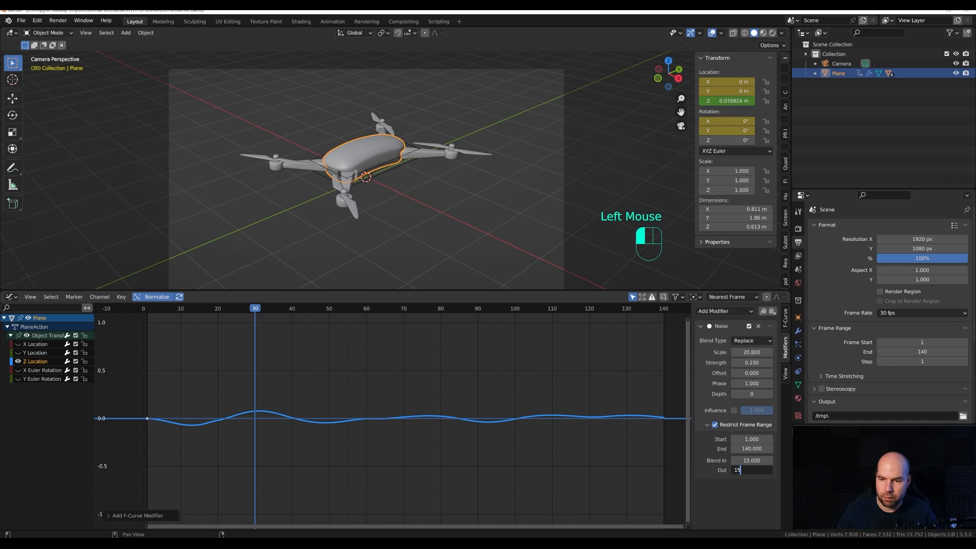
{"action": "key", "text": "Return"}
Step: Play back and scrub the animation to review the drone's vertical noise movement
{"action": "key", "text": "space"}
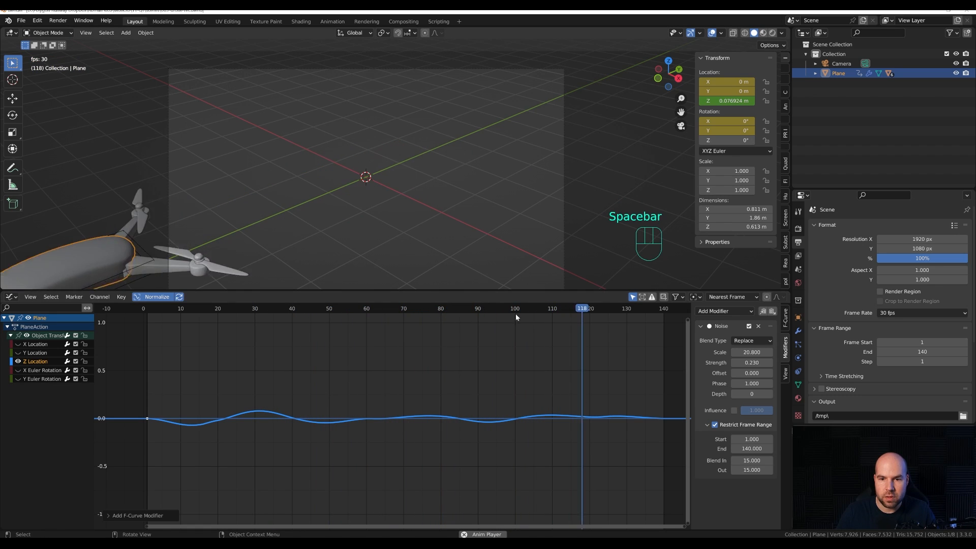
{"action": "key", "text": "space"}
{"action": "left_click_drag", "start_coordinate": [241, 305], "coordinate": [456, 318]}
{"action": "key", "text": "space"}
{"action": "key", "text": "space"}
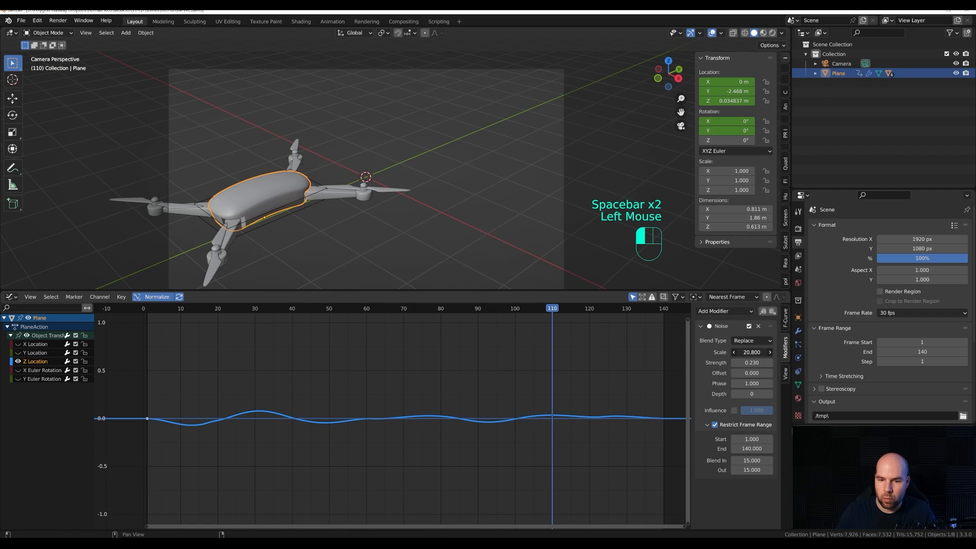
Step: Try a noise scale of 10.7 on the Z Location curve and play the animation
{"action": "left_click_drag", "start_coordinate": [752, 353], "coordinate": [696, 352]}
{"action": "key", "text": "space"}
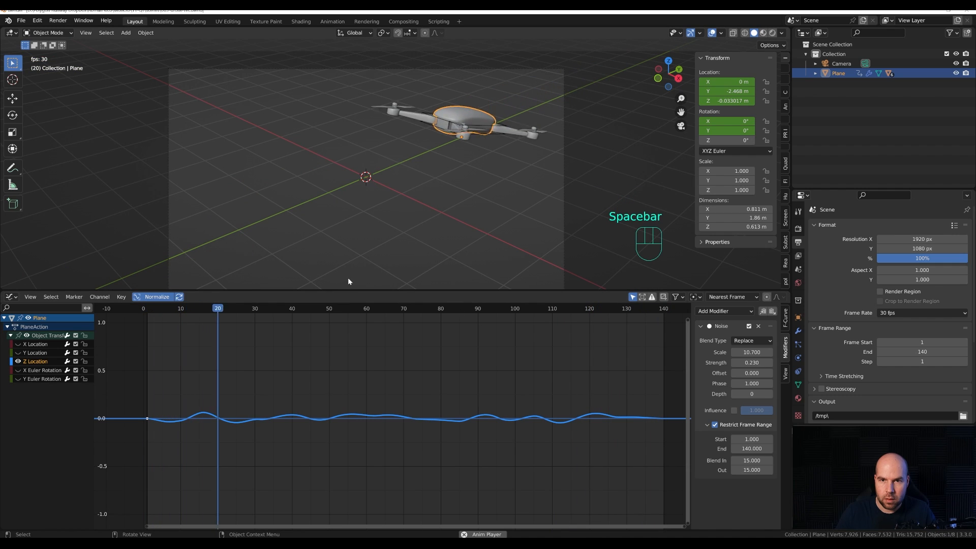
{"action": "key", "text": "space"}
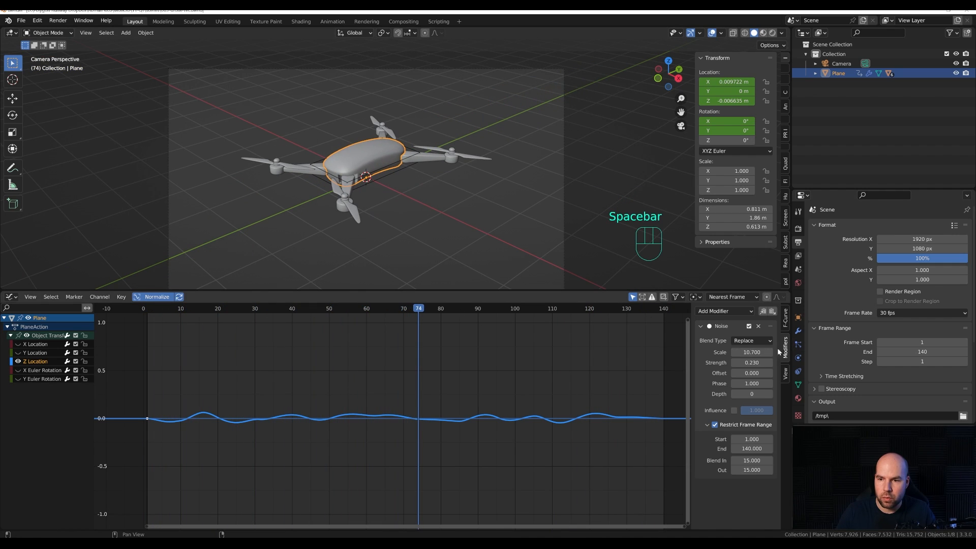
Step: Set the Z Location noise scale to 15 and play the animation from near its start
{"action": "left_click_drag", "start_coordinate": [752, 352], "coordinate": [752, 352]}
{"action": "double_click", "coordinate": [752, 352]}
{"action": "type", "text": "15"}
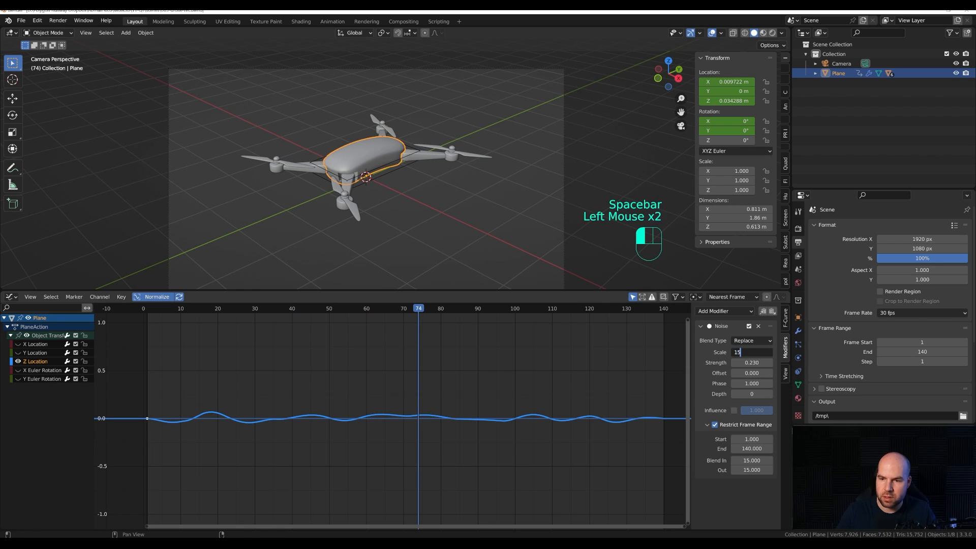
{"action": "key", "text": "Return"}
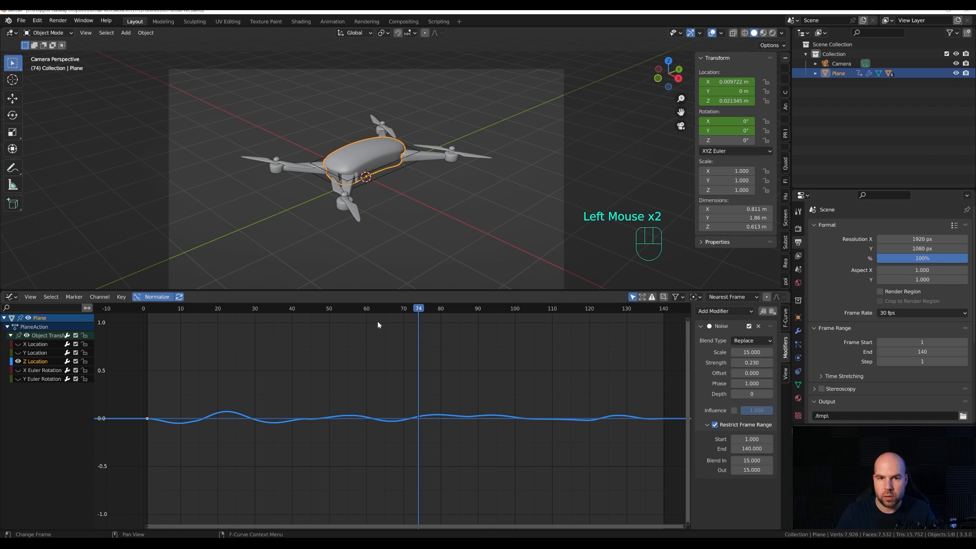
{"action": "mouse_move", "coordinate": [164, 310]}
{"action": "left_mouse_down"}
{"action": "mouse_move", "coordinate": [325, 314]}
{"action": "mouse_move", "coordinate": [174, 308]}
{"action": "left_mouse_up"}
{"action": "key", "text": "space"}
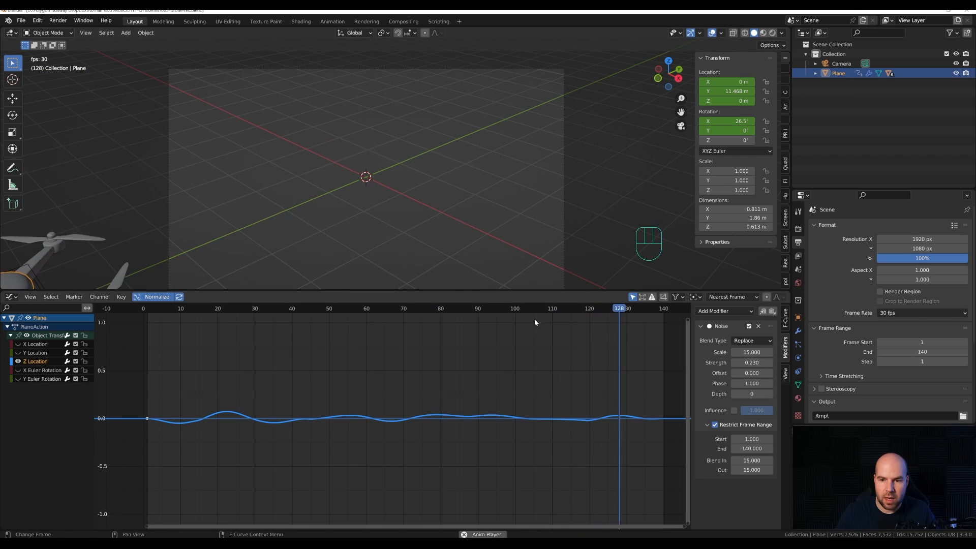
Step: Hide the Z Location curve, show only Y Euler Rotation and select all its keyframes
{"action": "left_click", "coordinate": [23, 391]}
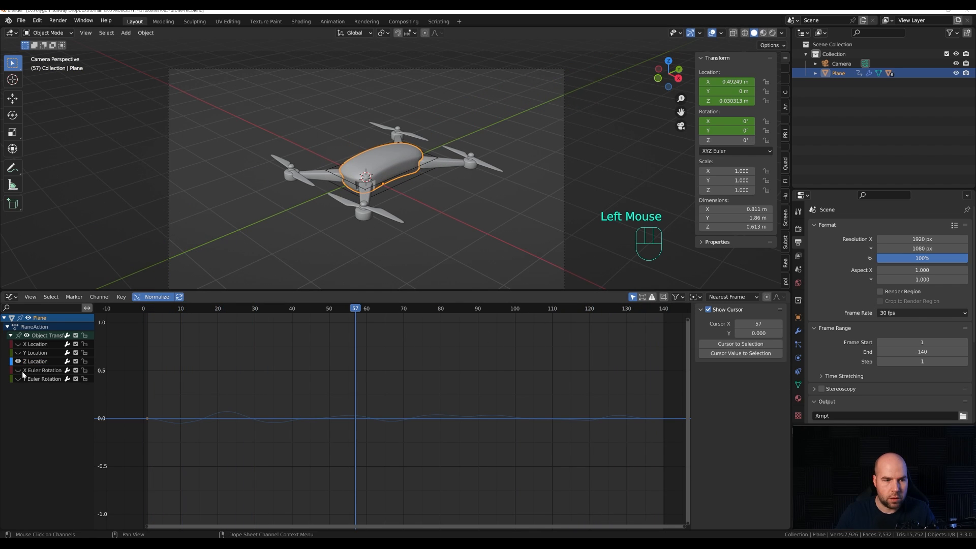
{"action": "double_click", "coordinate": [20, 396]}
{"action": "left_click", "coordinate": [18, 379]}
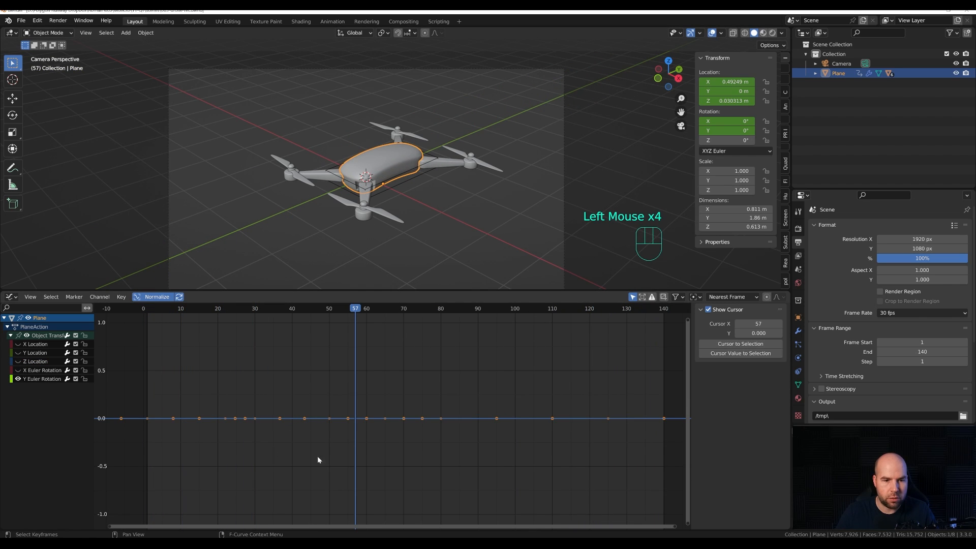
{"action": "key", "text": "a"}
Step: Raise the Y Euler Rotation keyframe at frame 65 by about 0.16 and move the playhead to frame 80
{"action": "left_click_drag", "start_coordinate": [244, 308], "coordinate": [369, 302]}
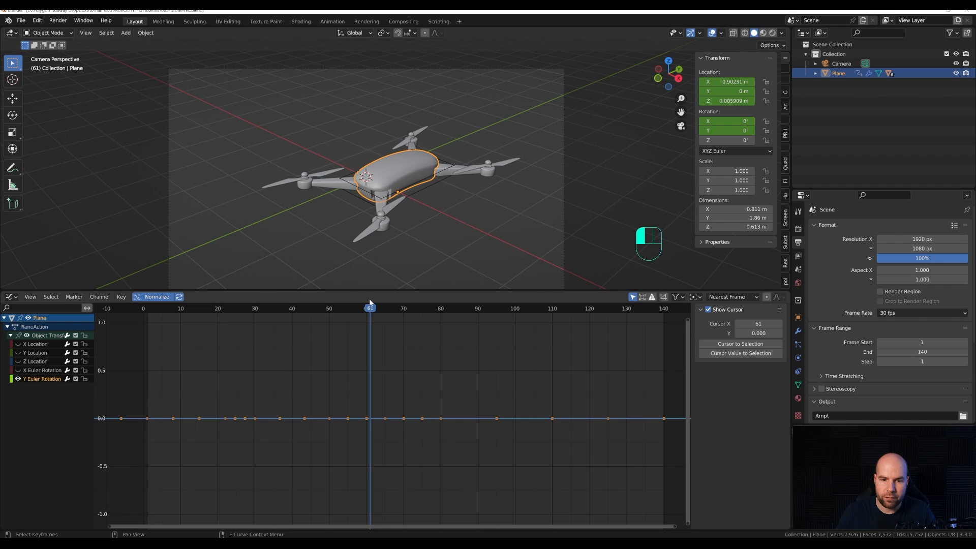
{"action": "left_click", "coordinate": [364, 407]}
{"action": "left_click", "coordinate": [377, 420]}
{"action": "left_click", "coordinate": [385, 419]}
{"action": "key", "text": "g"}
{"action": "key", "text": "z"}
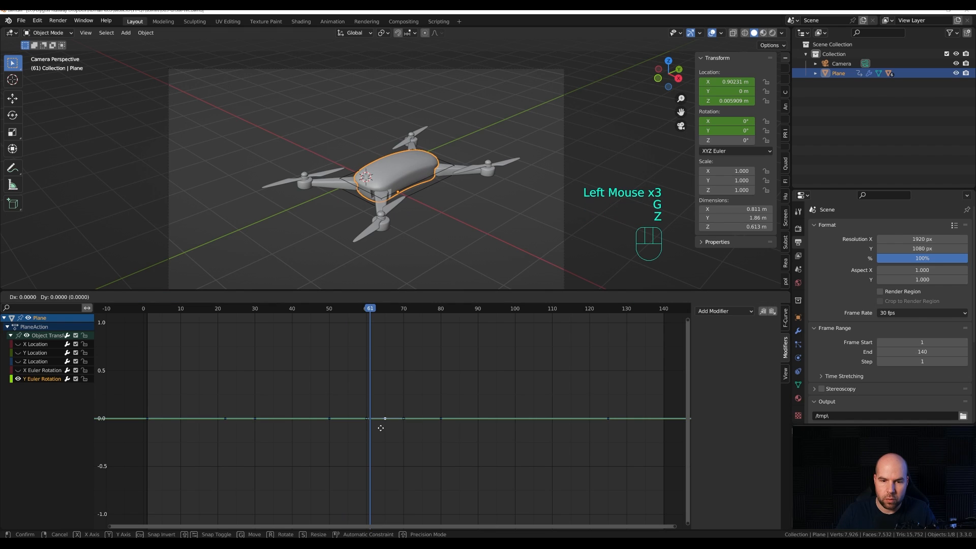
{"action": "key", "text": "y"}
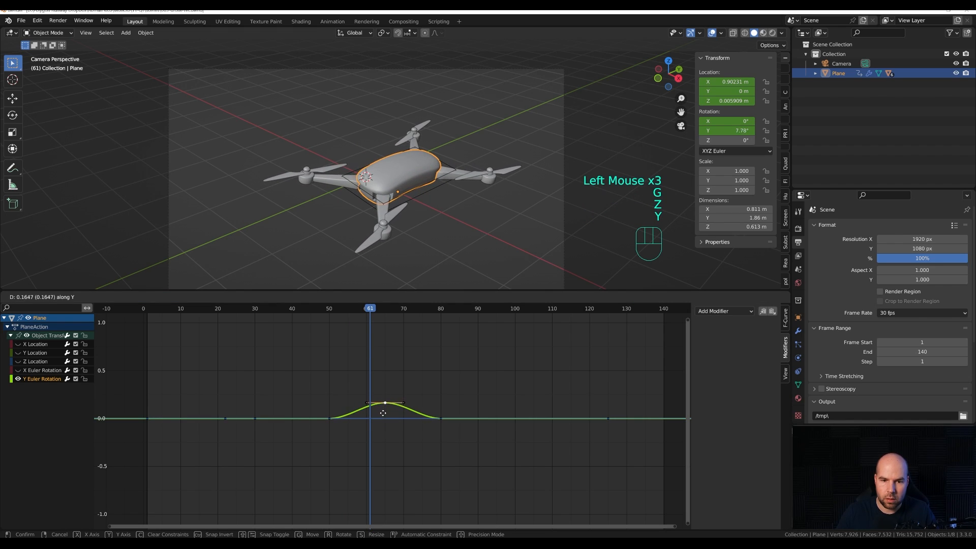
{"action": "left_click", "coordinate": [382, 414]}
{"action": "left_click_drag", "start_coordinate": [371, 309], "coordinate": [440, 315]}
{"action": "scroll", "coordinate": [490, 406], "scroll_direction": "down", "scroll_amount": 2}
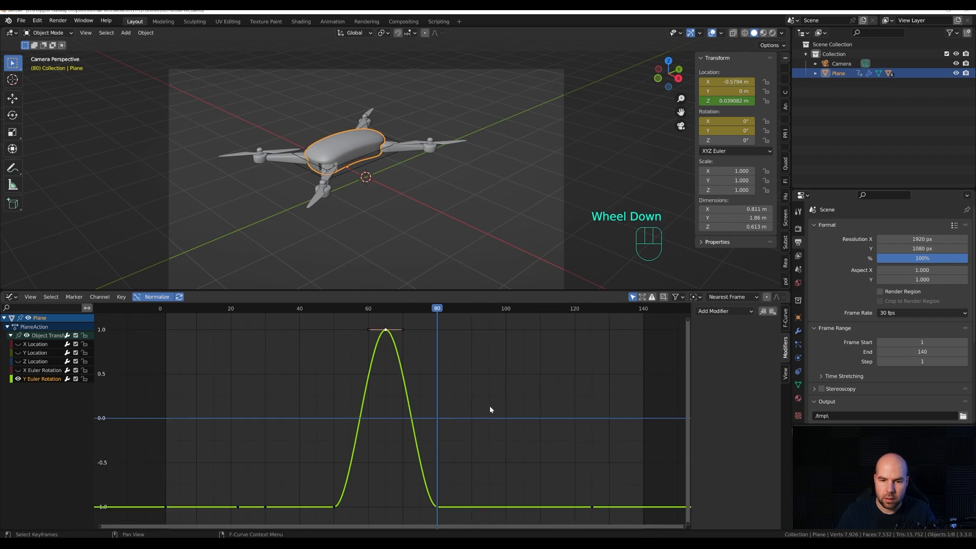
Step: Lower the Y Euler Rotation keyframe at frame 80 by about 0.76 along the value axis only
{"action": "scroll", "coordinate": [490, 406], "scroll_direction": "down", "scroll_amount": 1}
{"action": "left_click", "coordinate": [447, 464]}
{"action": "key", "text": "g"}
{"action": "key", "text": "y"}
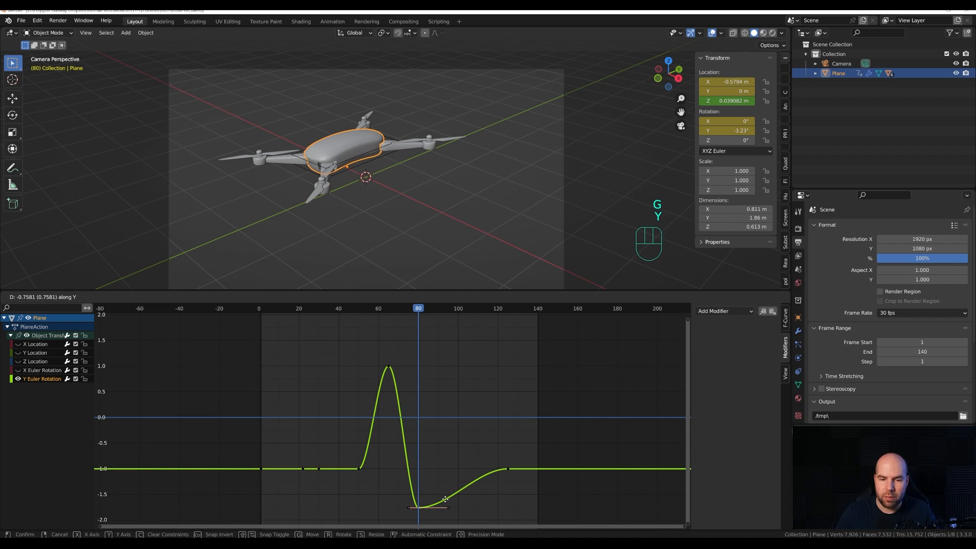
{"action": "left_click", "coordinate": [446, 503]}
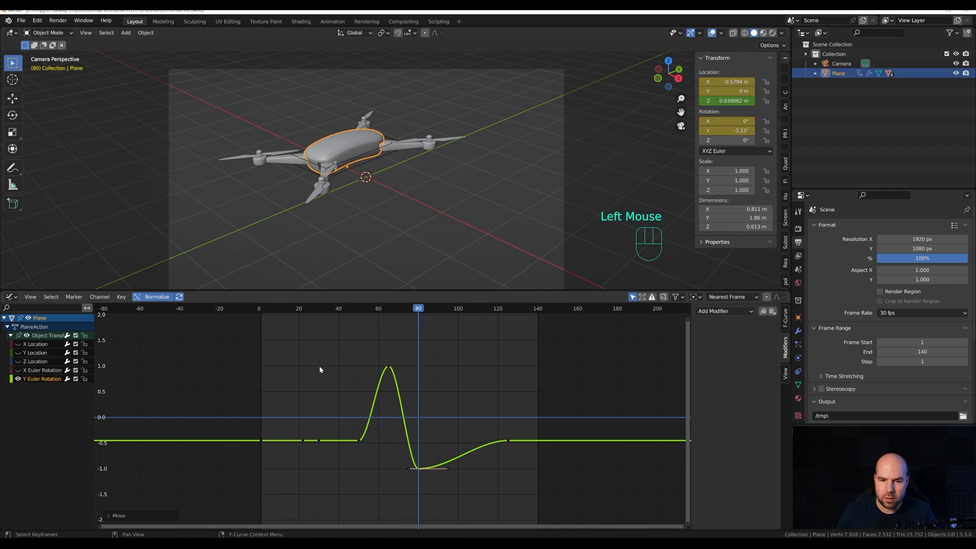
{"action": "scroll", "coordinate": [365, 455], "scroll_direction": "up", "scroll_amount": 3}
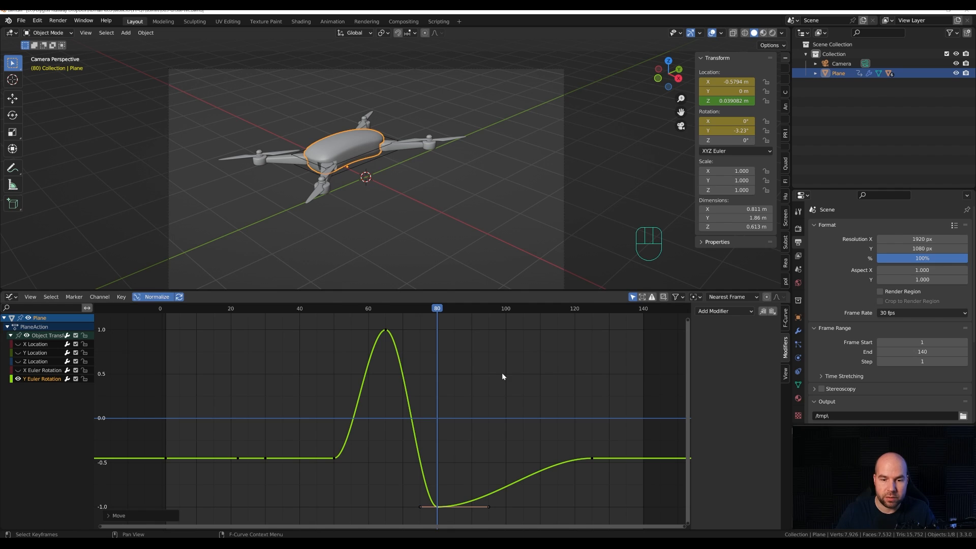
Step: Lower the frame 80 keyframe of Y Euler Rotation further, by about 0.8, for a stronger counter-tilt
{"action": "scroll", "coordinate": [460, 442], "scroll_direction": "down", "scroll_amount": 2}
{"action": "key", "text": "g"}
{"action": "key", "text": "y"}
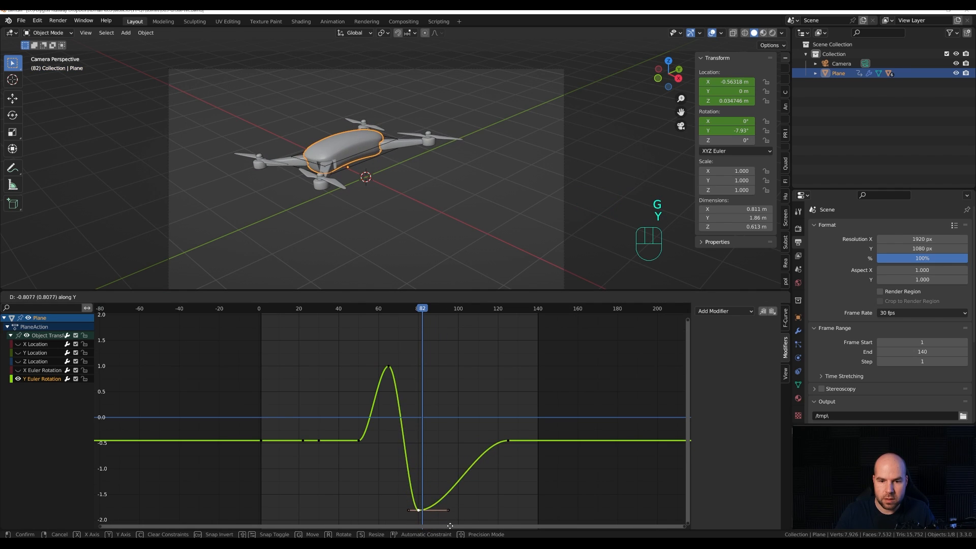
{"action": "left_click", "coordinate": [442, 342]}
Step: Scrub to frame 92 and duplicate the frame 80 keyframe there, raised by about 1.6
{"action": "left_click", "coordinate": [414, 309]}
{"action": "left_click_drag", "start_coordinate": [392, 311], "coordinate": [442, 320]}
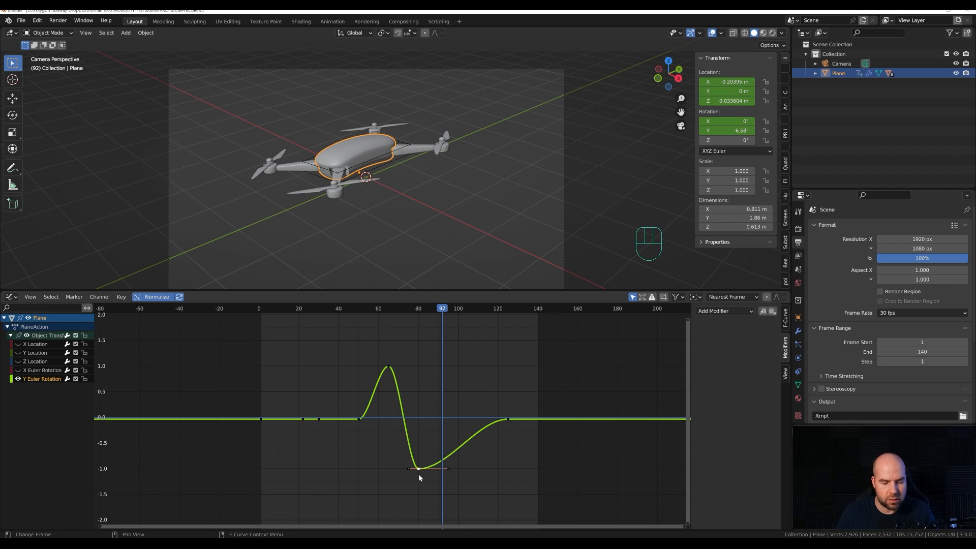
{"action": "key", "text": "shift+d"}
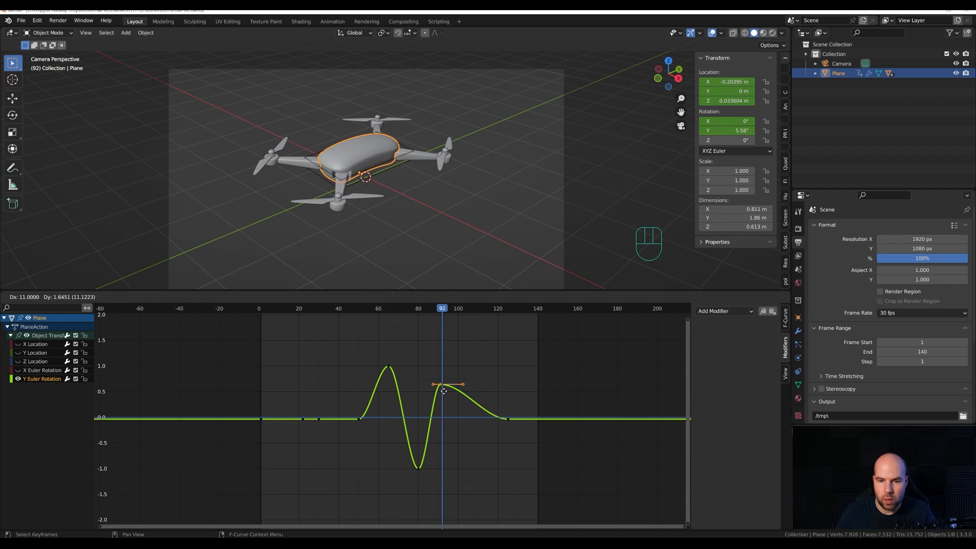
{"action": "left_click", "coordinate": [446, 392]}
Step: Move the Y Euler Rotation keyframe at frame 50 to frame 51 and raise it by about 0.3
{"action": "scroll", "coordinate": [446, 394], "scroll_direction": "up", "scroll_amount": 4}
{"action": "middle_click_drag", "start_coordinate": [443, 428], "coordinate": [392, 394], "text": "shift"}
{"action": "left_click_drag", "start_coordinate": [379, 309], "coordinate": [320, 309]}
{"action": "left_click", "coordinate": [301, 420]}
{"action": "key", "text": "g"}
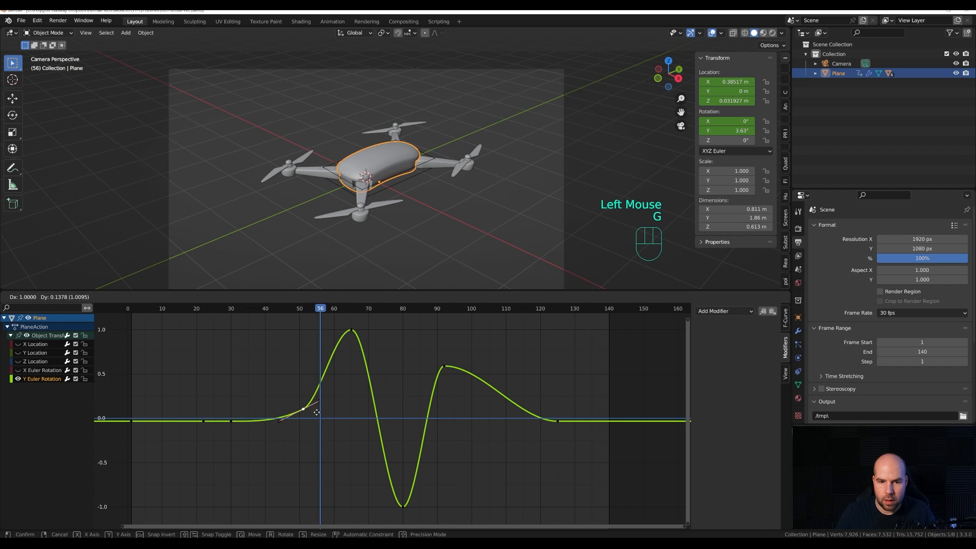
{"action": "left_click", "coordinate": [318, 397]}
Step: Extend the left handles of the Y Euler Rotation keyframes at frames 80 and 125 to about frames 68 and 94
{"action": "left_click_drag", "start_coordinate": [290, 310], "coordinate": [370, 320]}
{"action": "left_click", "coordinate": [403, 506]}
{"action": "left_click_drag", "start_coordinate": [384, 506], "coordinate": [360, 507]}
{"action": "left_click_drag", "start_coordinate": [356, 316], "coordinate": [492, 316]}
{"action": "left_click", "coordinate": [554, 421]}
{"action": "left_click_drag", "start_coordinate": [519, 422], "coordinate": [447, 418]}
{"action": "left_click_drag", "start_coordinate": [405, 309], "coordinate": [484, 321]}
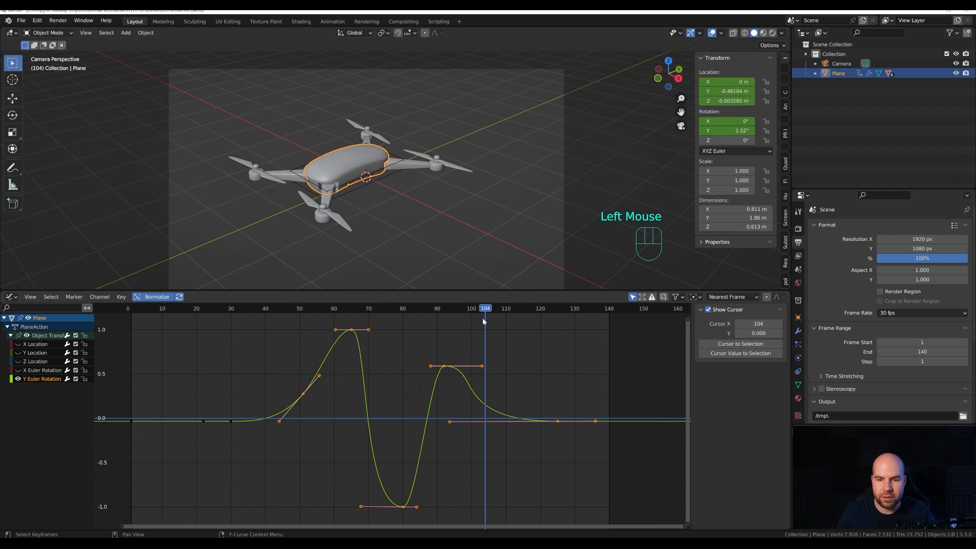
Step: Show the X Euler Rotation curve and raise the right handle of its frame 30 keyframe to create a slight overshoot
{"action": "left_click", "coordinate": [18, 372]}
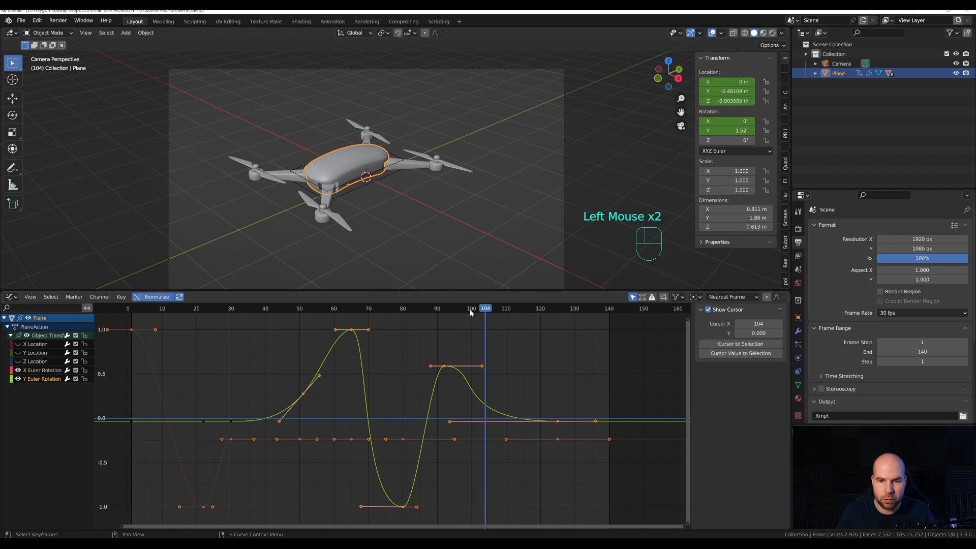
{"action": "left_click_drag", "start_coordinate": [468, 310], "coordinate": [135, 310]}
{"action": "left_click", "coordinate": [132, 330]}
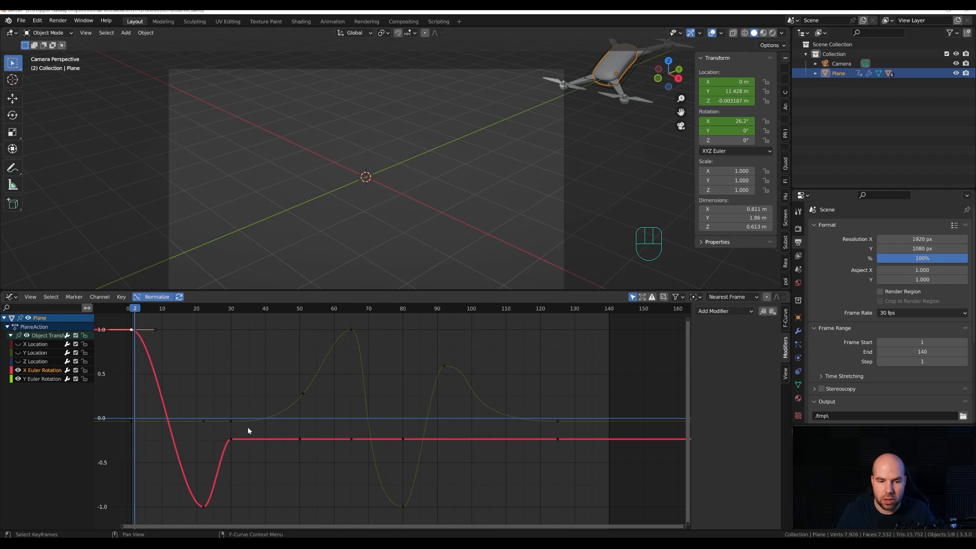
{"action": "left_click_drag", "start_coordinate": [140, 320], "coordinate": [252, 315]}
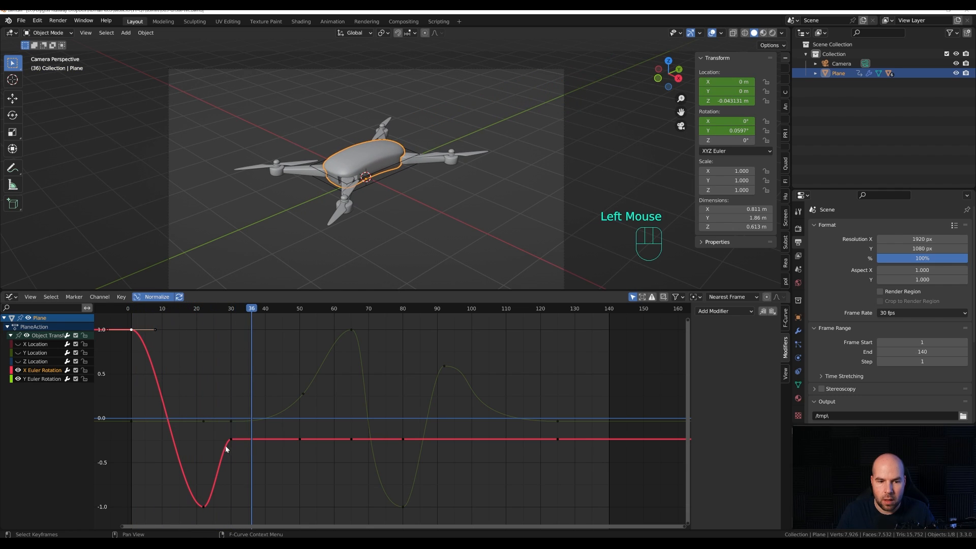
{"action": "left_click", "coordinate": [231, 440]}
{"action": "left_click_drag", "start_coordinate": [254, 440], "coordinate": [250, 425]}
{"action": "left_click", "coordinate": [222, 312]}
{"action": "left_click_drag", "start_coordinate": [222, 315], "coordinate": [382, 312]}
Step: Raise the X Euler Rotation keyframe at frame 65 by about 0.06 and scrub to frame 99
{"action": "left_click", "coordinate": [351, 439]}
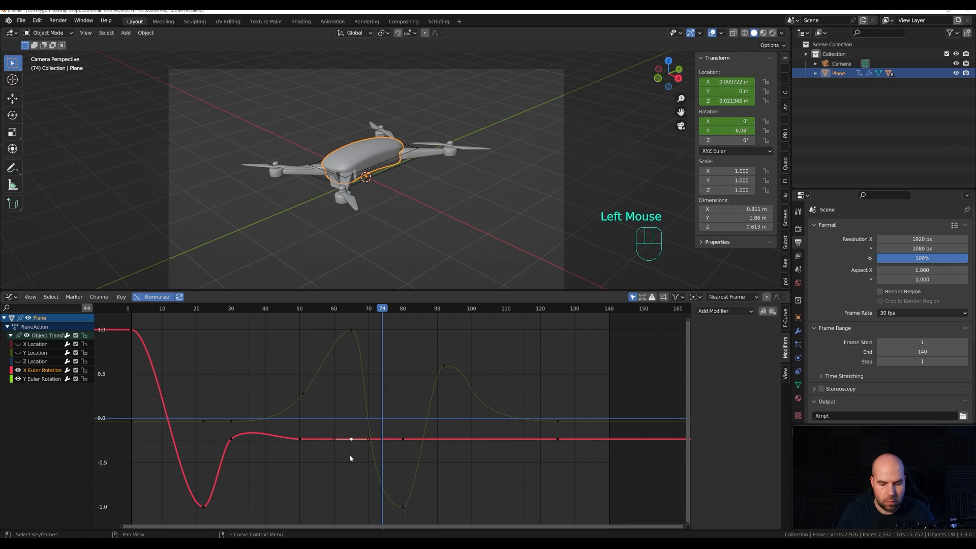
{"action": "key", "text": "g"}
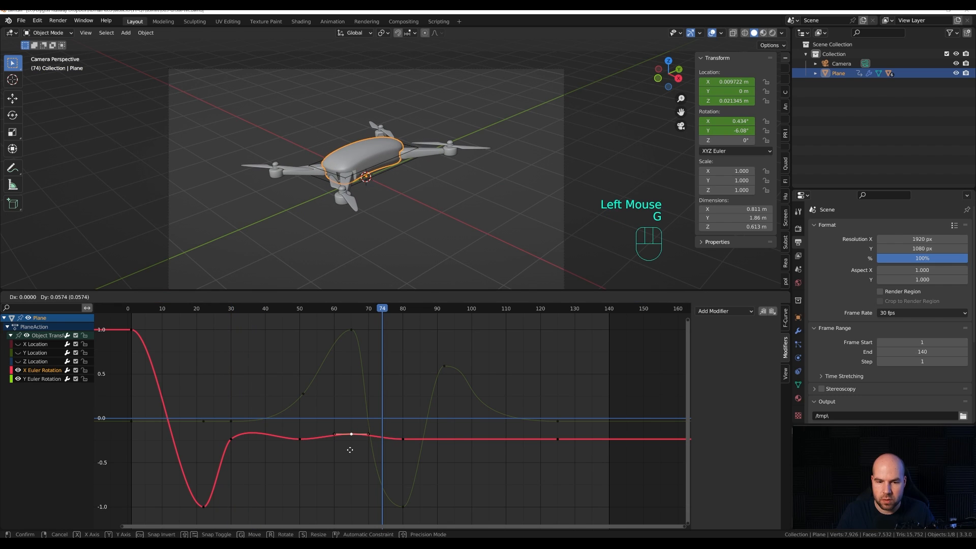
{"action": "left_click", "coordinate": [351, 453]}
{"action": "left_click_drag", "start_coordinate": [371, 310], "coordinate": [468, 322]}
Step: Duplicate the X Euler Rotation keyframe at frame 80 to frame 98, raised by about 0.47, and scrub through the result
{"action": "left_click", "coordinate": [403, 440]}
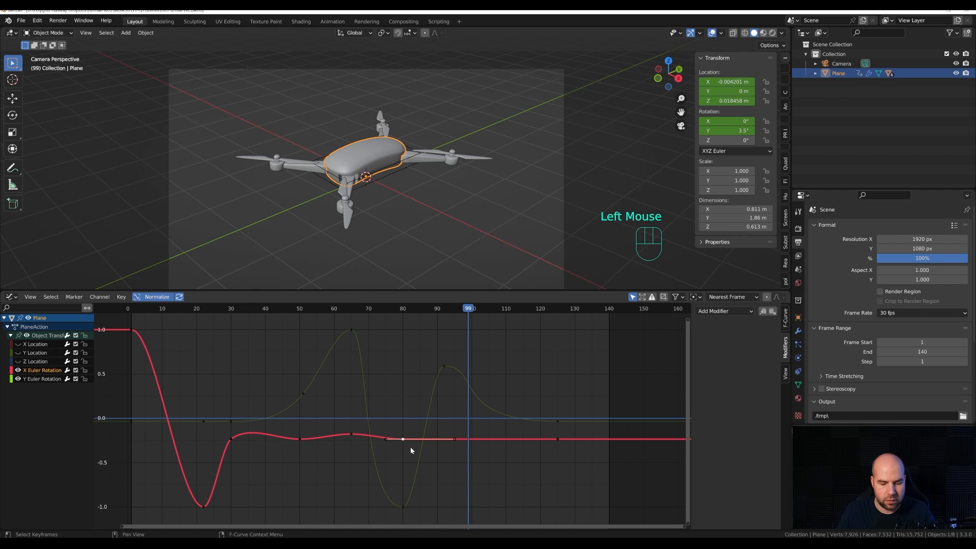
{"action": "key", "text": "shift+d"}
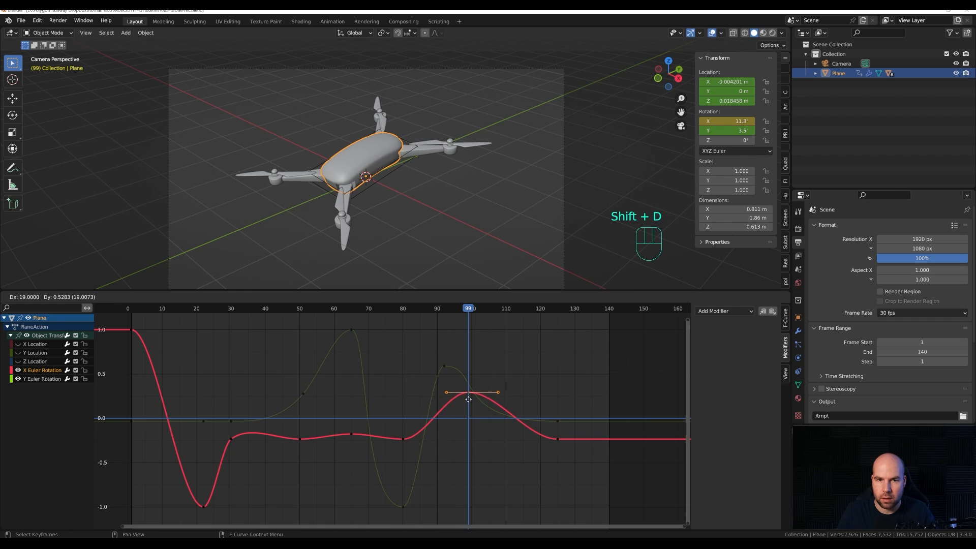
{"action": "left_click", "coordinate": [467, 404]}
{"action": "left_click", "coordinate": [428, 309]}
{"action": "left_click_drag", "start_coordinate": [429, 310], "coordinate": [458, 309]}
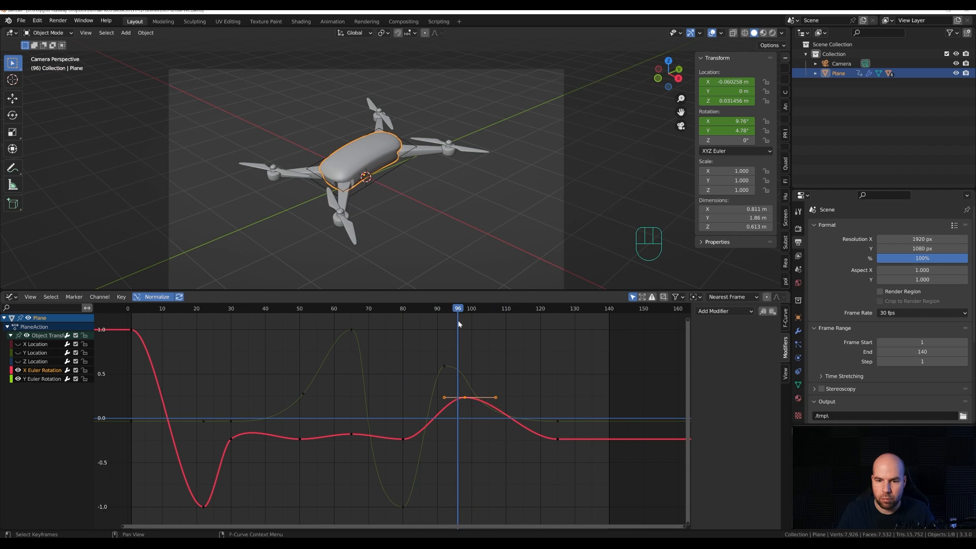
Step: Shift the X Euler Rotation keyframes at frames 80 and 98 together by 7 frames later in time
{"action": "left_click", "coordinate": [467, 397]}
{"action": "left_click", "coordinate": [403, 439], "text": "shift"}
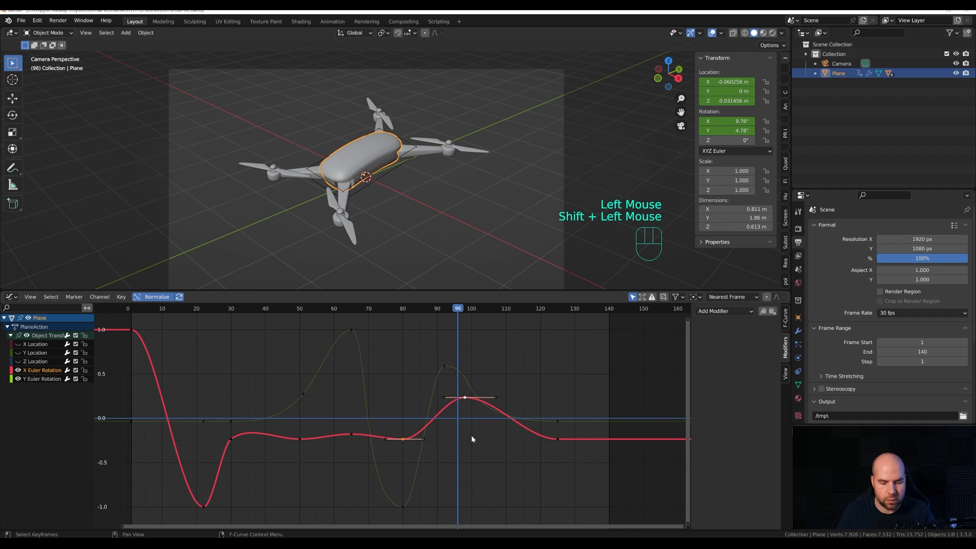
{"action": "key", "text": "g"}
{"action": "key", "text": "y"}
{"action": "key", "text": "x"}
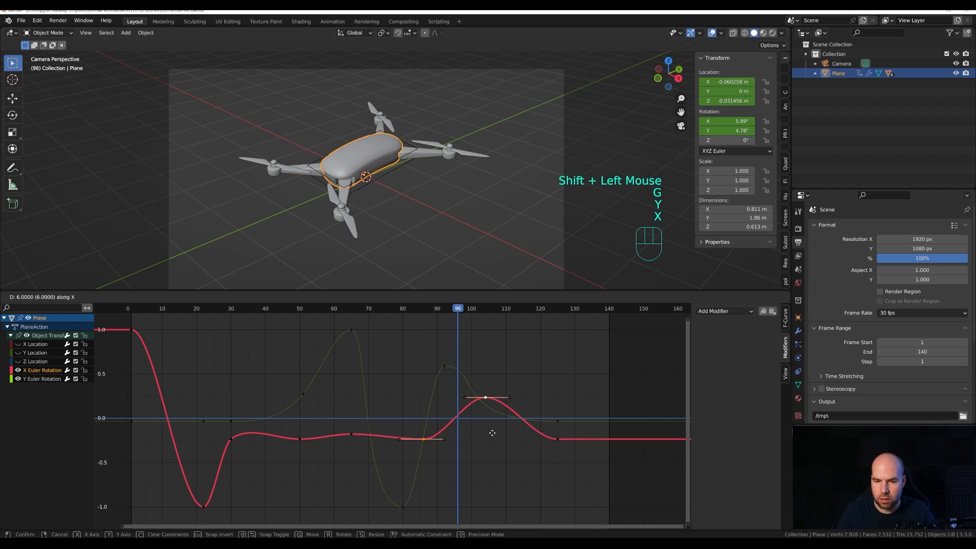
{"action": "left_click", "coordinate": [496, 431]}
Step: Play the animation and scrub between frames 50 and 99 to check the drone's tilting
{"action": "left_click", "coordinate": [444, 309]}
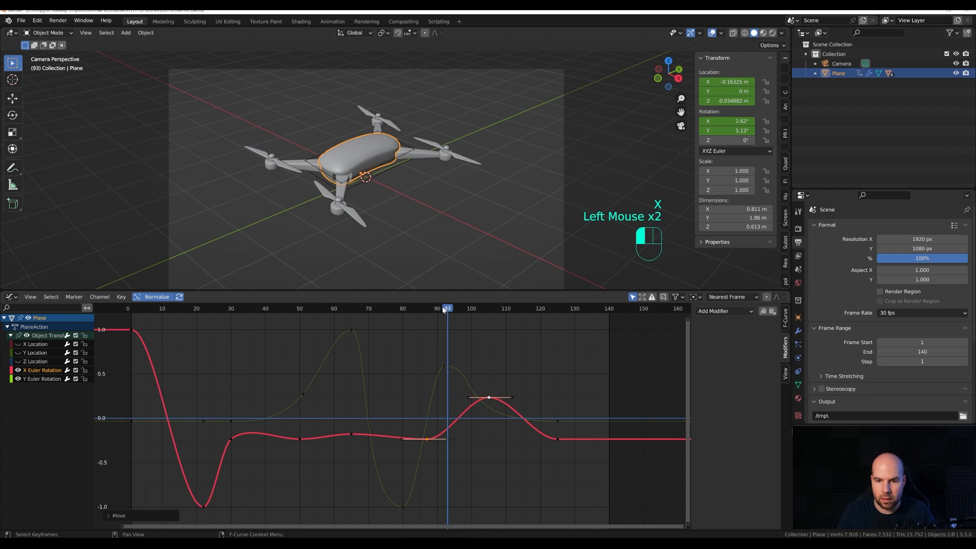
{"action": "left_click_drag", "start_coordinate": [444, 308], "coordinate": [562, 315]}
{"action": "key", "text": "space"}
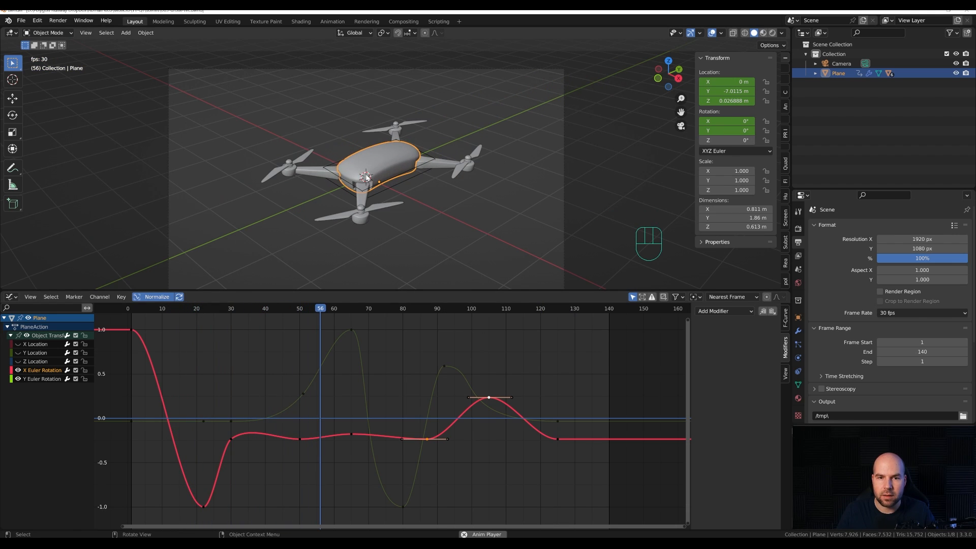
{"action": "key", "text": "space"}
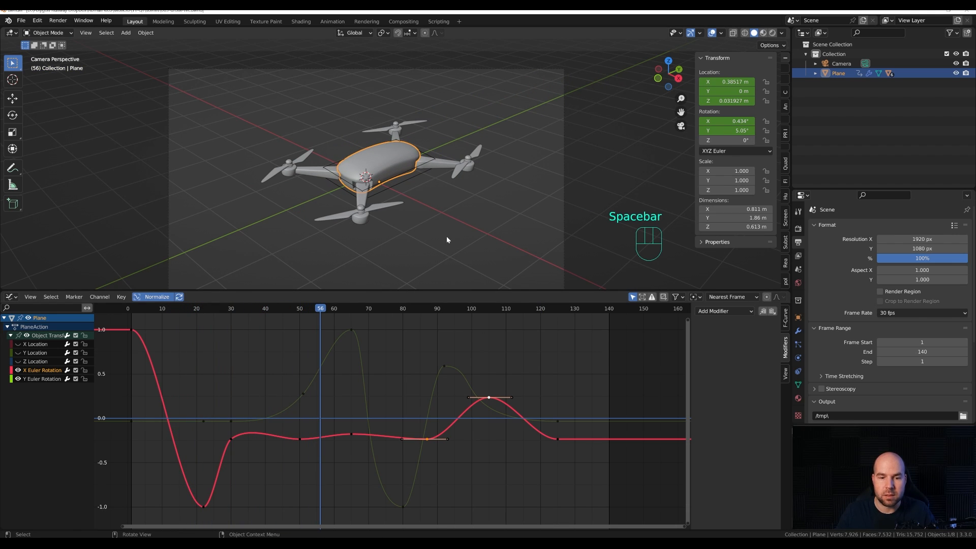
{"action": "left_click_drag", "start_coordinate": [328, 312], "coordinate": [300, 313]}
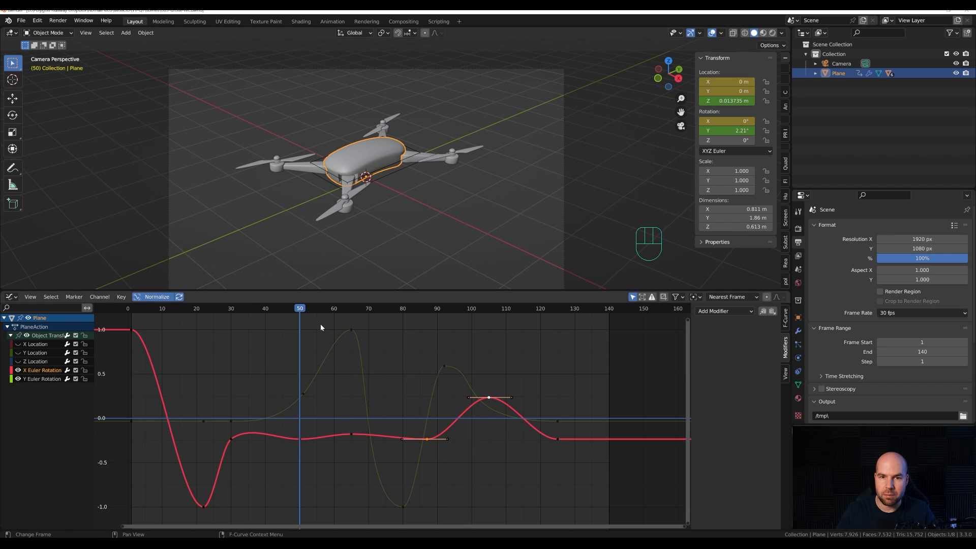
{"action": "left_click", "coordinate": [322, 310]}
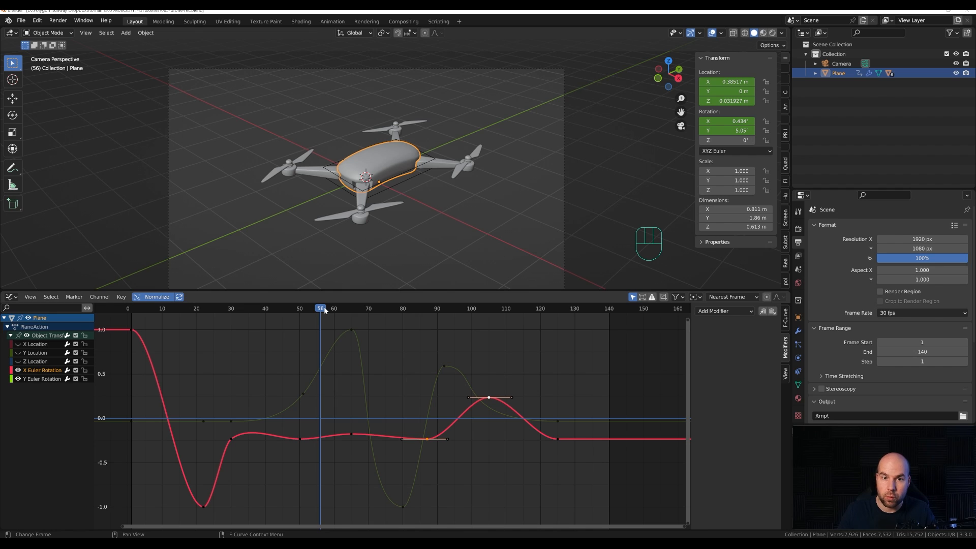
{"action": "left_click_drag", "start_coordinate": [331, 312], "coordinate": [469, 309]}
Step: Show all location and rotation curves with every keyframe selected, and scrub through the motion to frame 68
{"action": "left_click", "coordinate": [18, 344]}
{"action": "left_click_drag", "start_coordinate": [19, 355], "coordinate": [20, 381]}
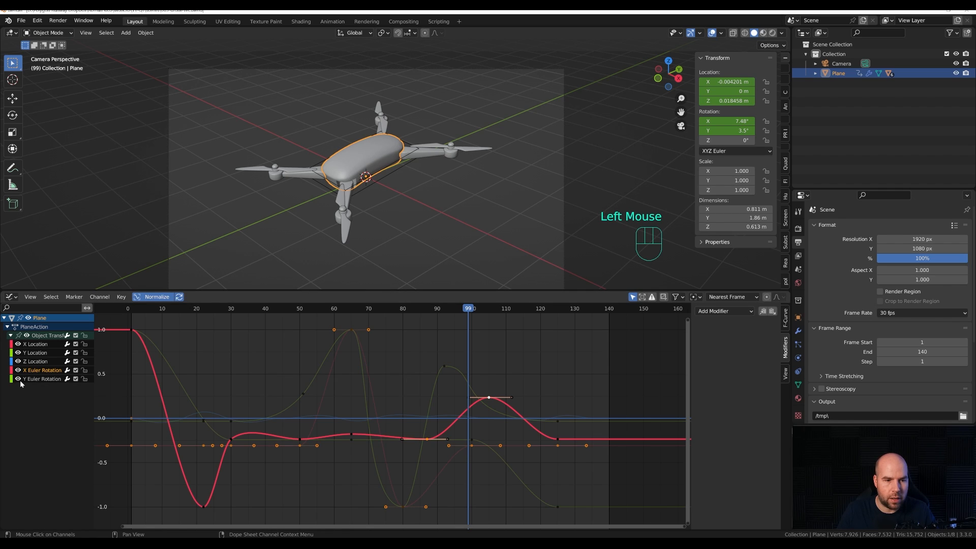
{"action": "key", "text": "a"}
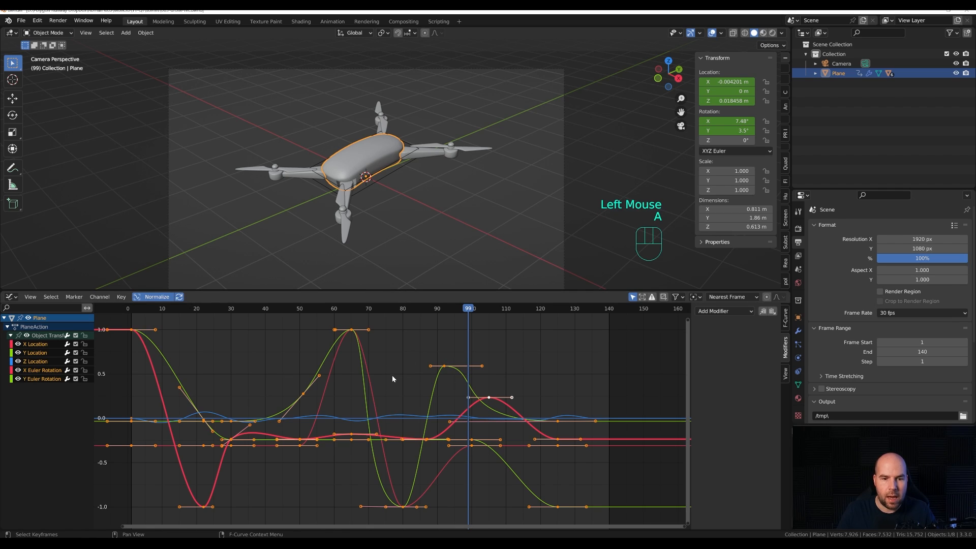
{"action": "left_click_drag", "start_coordinate": [430, 309], "coordinate": [297, 309]}
{"action": "left_click_drag", "start_coordinate": [222, 326], "coordinate": [343, 313]}
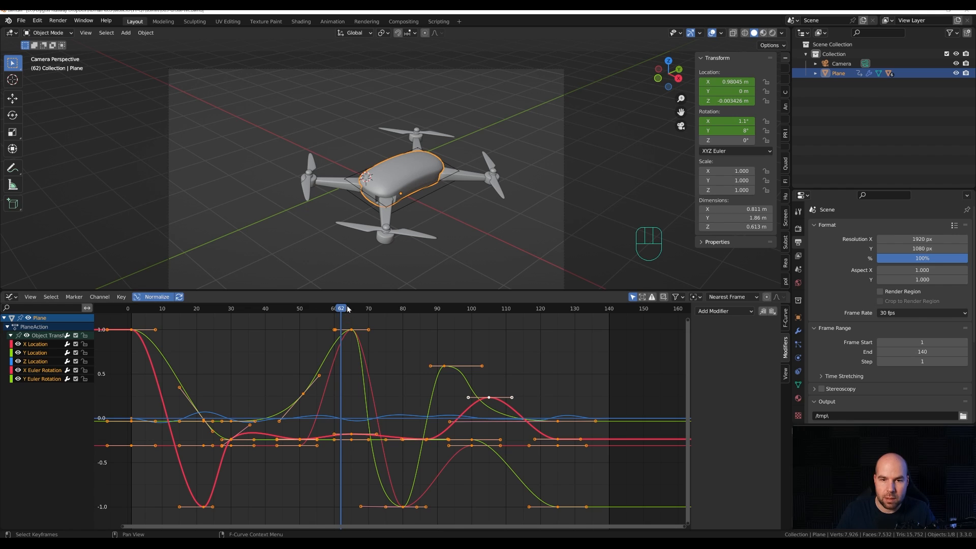
{"action": "mouse_move", "coordinate": [348, 309]}
{"action": "left_mouse_down"}
{"action": "mouse_move", "coordinate": [329, 309]}
{"action": "mouse_move", "coordinate": [362, 309]}
{"action": "left_mouse_up"}
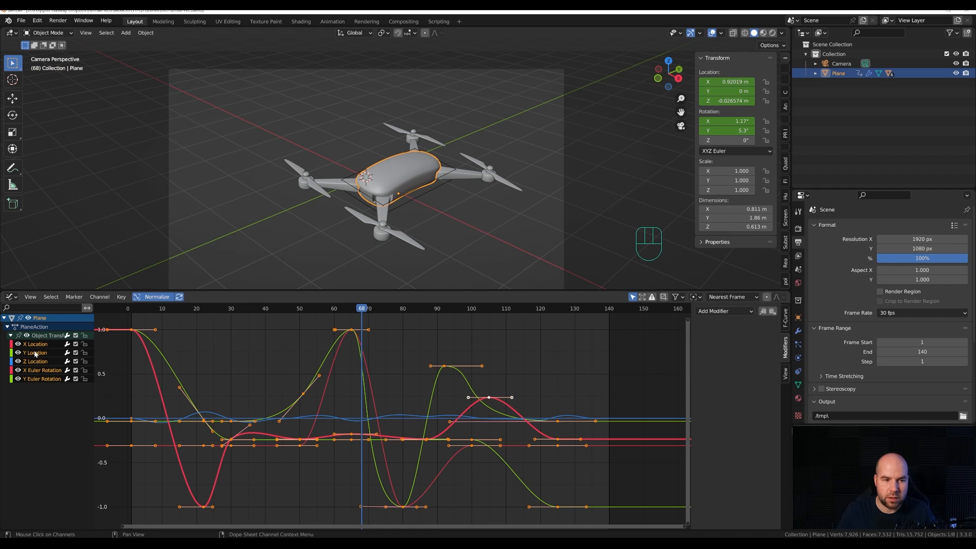
Step: Move the Y Euler Rotation peak keyframe from frame 65 to frame 60 without changing its value
{"action": "left_click", "coordinate": [38, 379]}
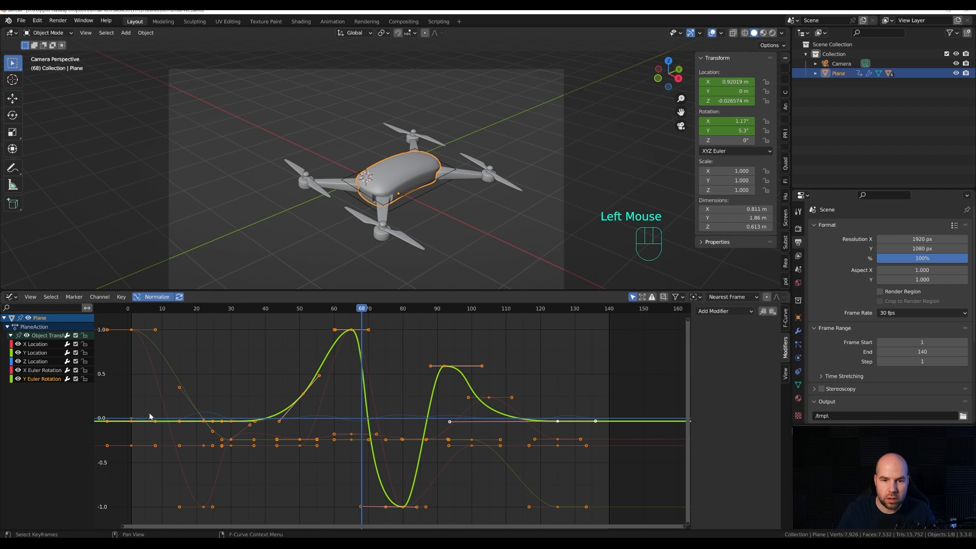
{"action": "left_click", "coordinate": [352, 330]}
{"action": "key", "text": "g"}
{"action": "key", "text": "x"}
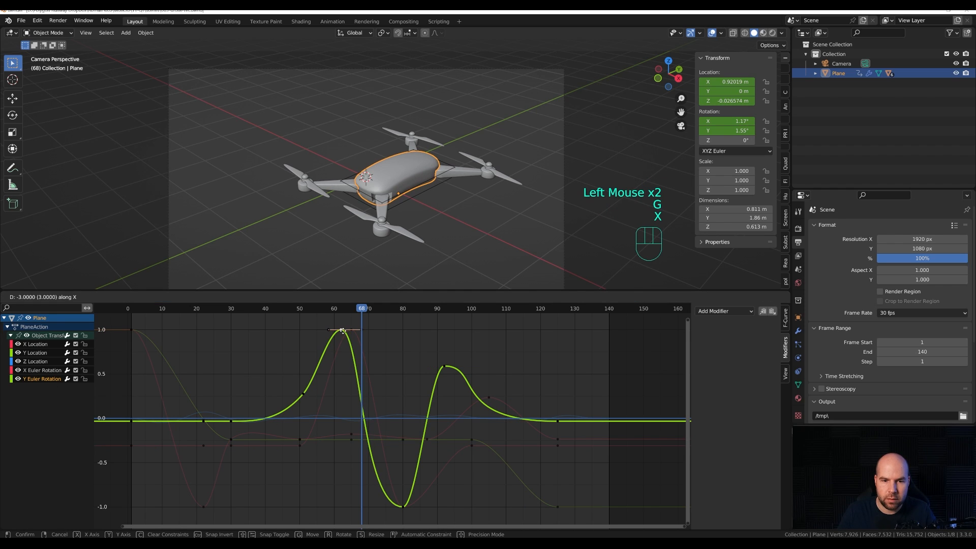
{"action": "left_click", "coordinate": [335, 331]}
Step: Scrub to frame 92 and move that Y Euler Rotation keyframe's right handle about 7 frames earlier and 0.35 higher
{"action": "left_click_drag", "start_coordinate": [314, 309], "coordinate": [410, 351]}
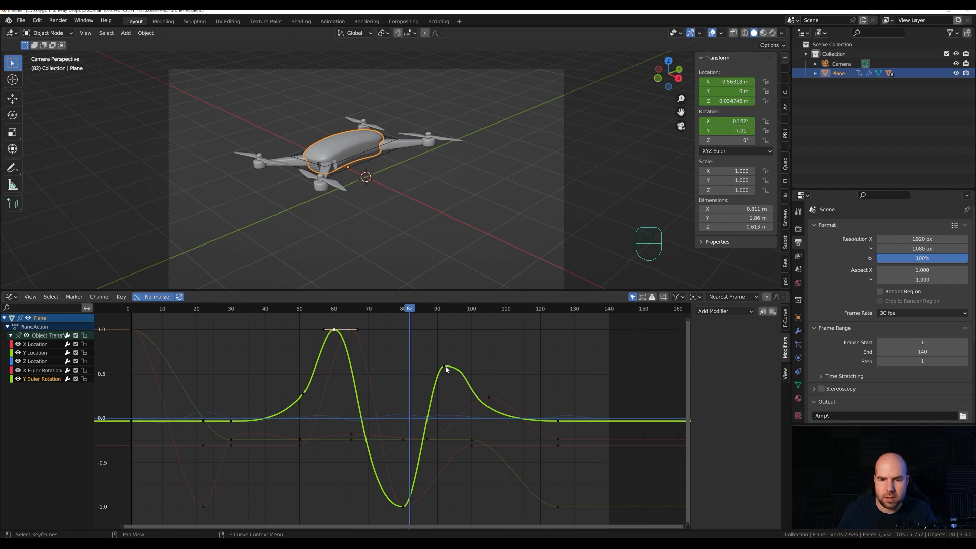
{"action": "left_click_drag", "start_coordinate": [415, 309], "coordinate": [440, 310]}
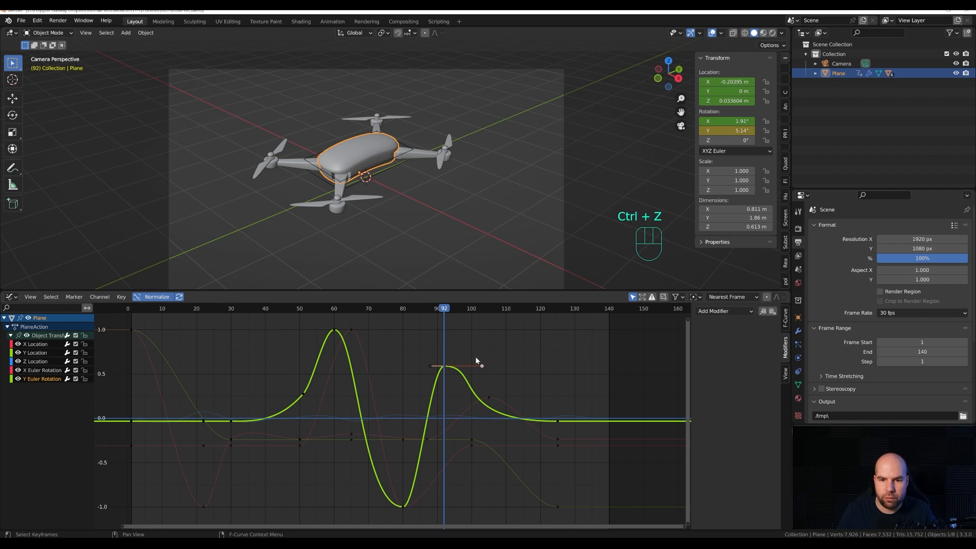
{"action": "left_click", "coordinate": [482, 367]}
{"action": "left_click", "coordinate": [446, 367]}
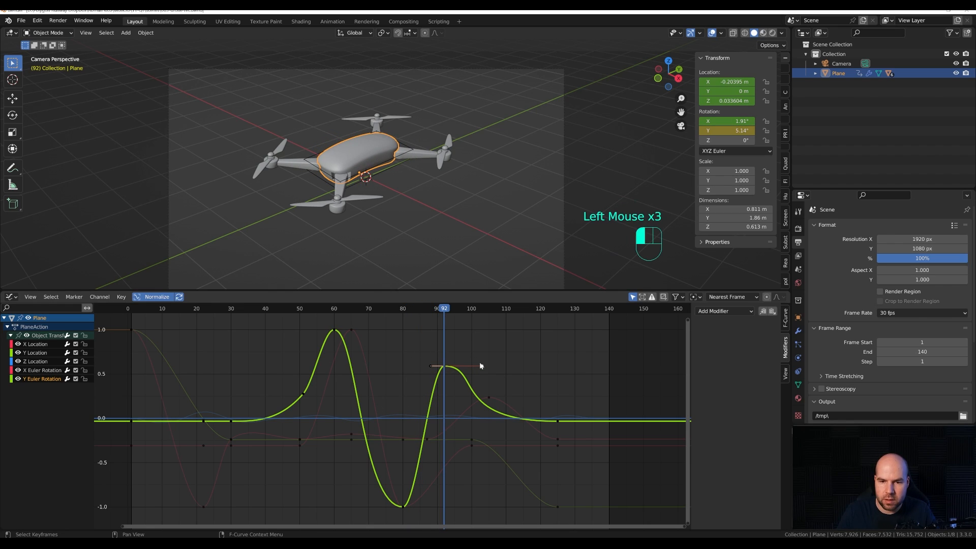
{"action": "key", "text": "g"}
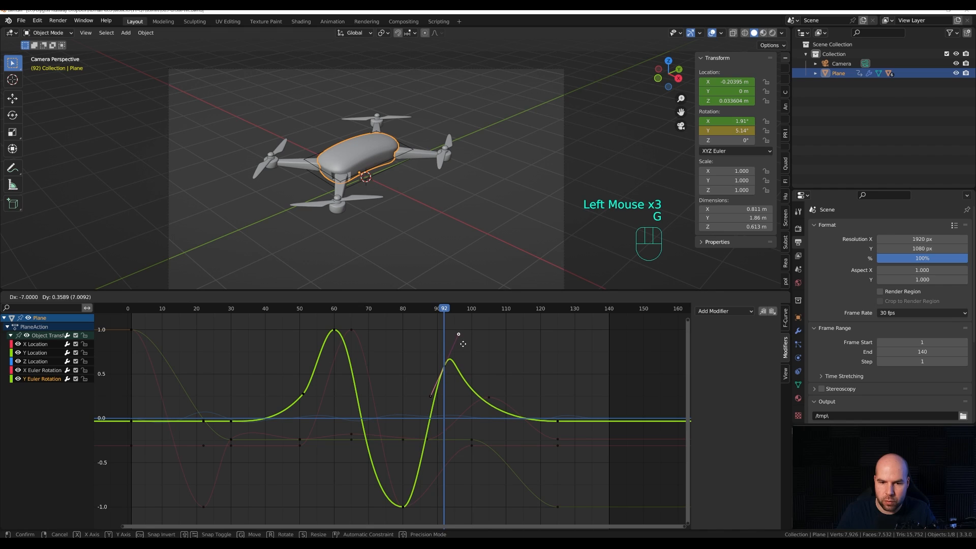
{"action": "left_click", "coordinate": [462, 347]}
Step: Extend the right handle of the Y Euler Rotation keyframe at frame 80 to about frame 87
{"action": "left_click", "coordinate": [402, 507]}
{"action": "left_click", "coordinate": [403, 507]}
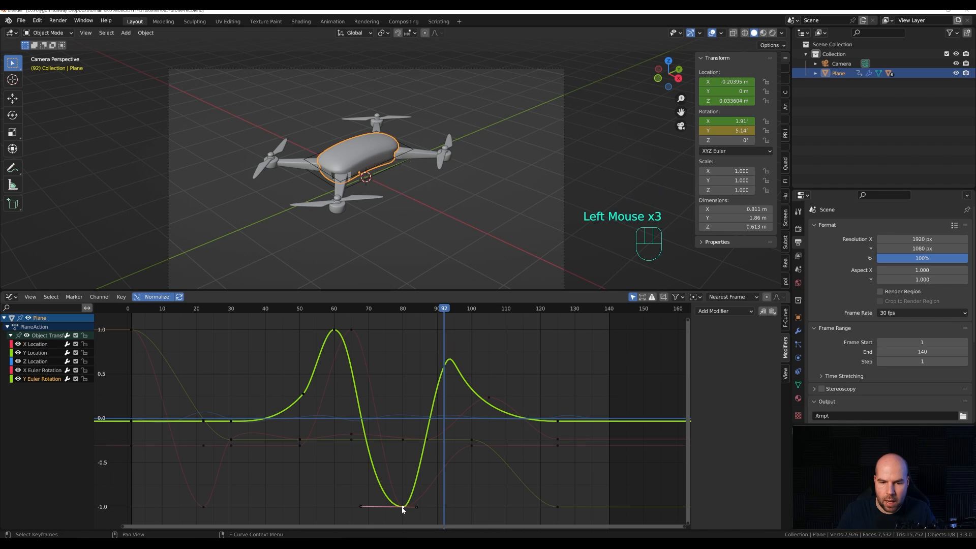
{"action": "left_click_drag", "start_coordinate": [418, 509], "coordinate": [427, 508]}
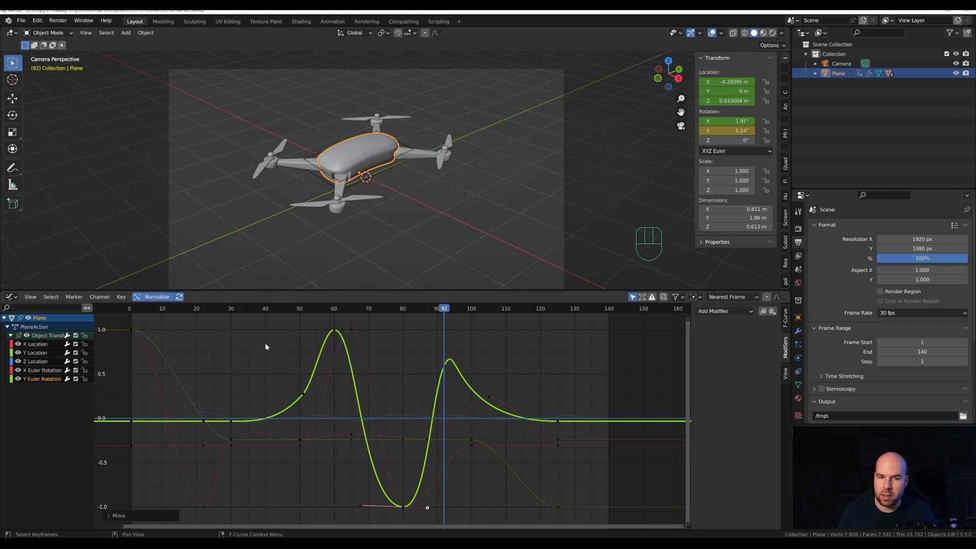
Step: Scrub the animation to frame 47 and save the file
{"action": "left_click_drag", "start_coordinate": [236, 313], "coordinate": [289, 312]}
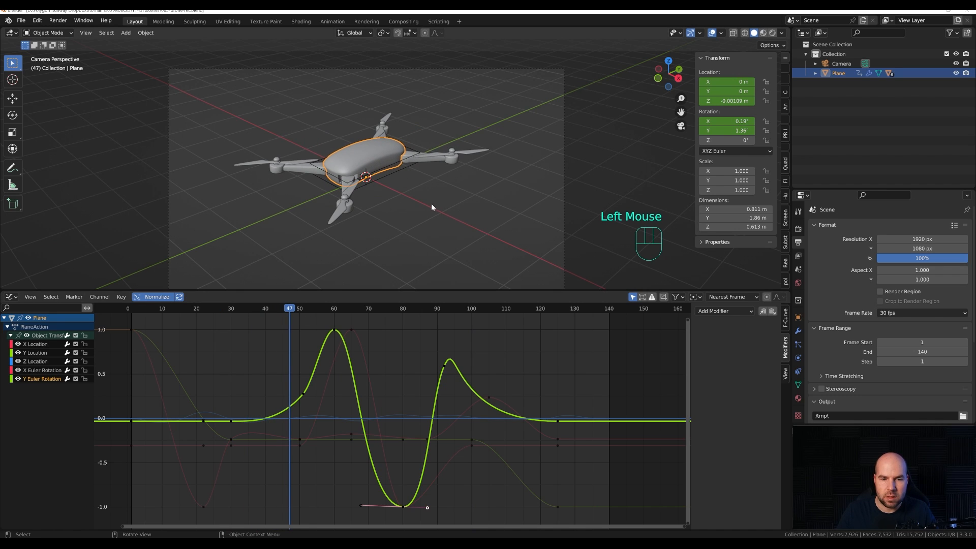
{"action": "key", "text": "ctrl+s"}
Step: Select the camera and insert a Location keyframe for it at frame 1
{"action": "scroll", "coordinate": [422, 167], "scroll_direction": "down", "scroll_amount": 2}
{"action": "middle_click_drag", "start_coordinate": [422, 166], "coordinate": [440, 174], "text": "shift"}
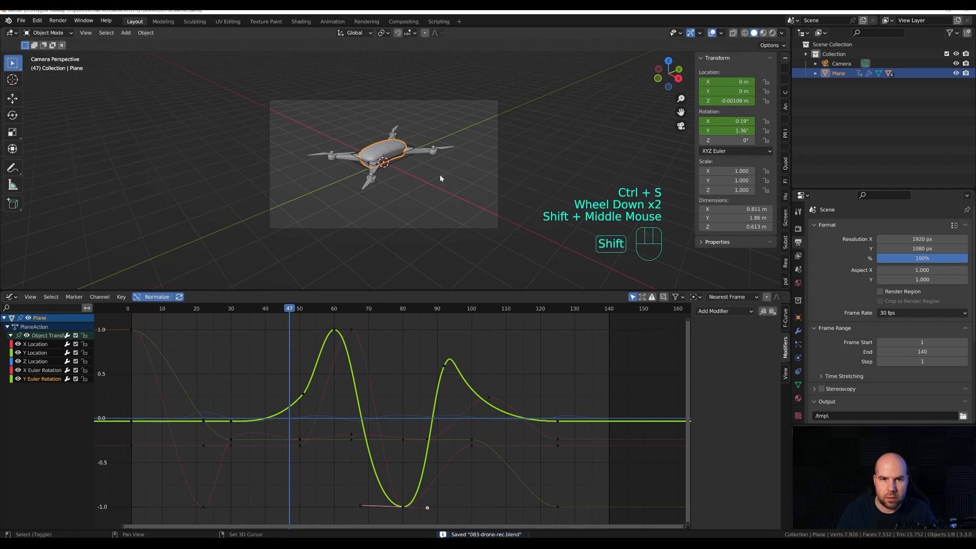
{"action": "scroll", "coordinate": [402, 165], "scroll_direction": "up", "scroll_amount": 1}
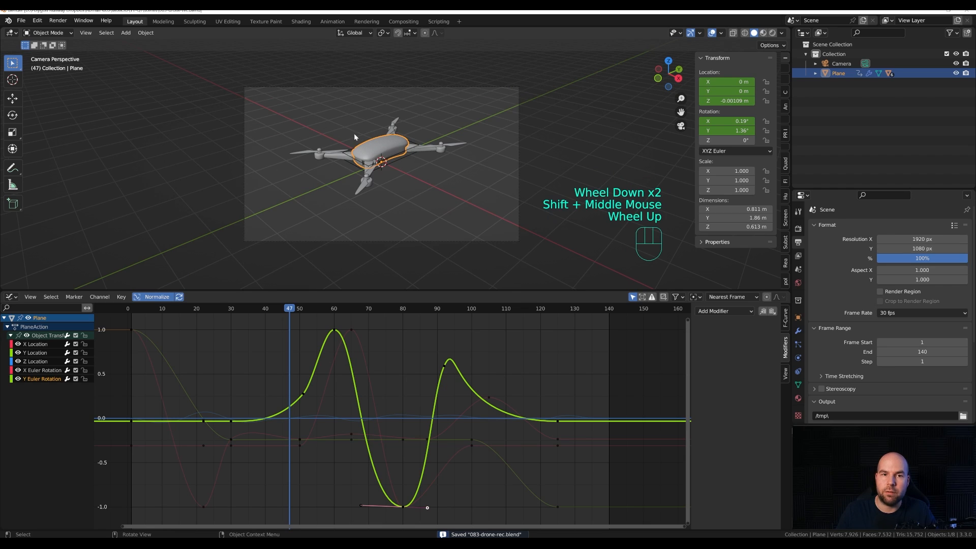
{"action": "left_click", "coordinate": [329, 86]}
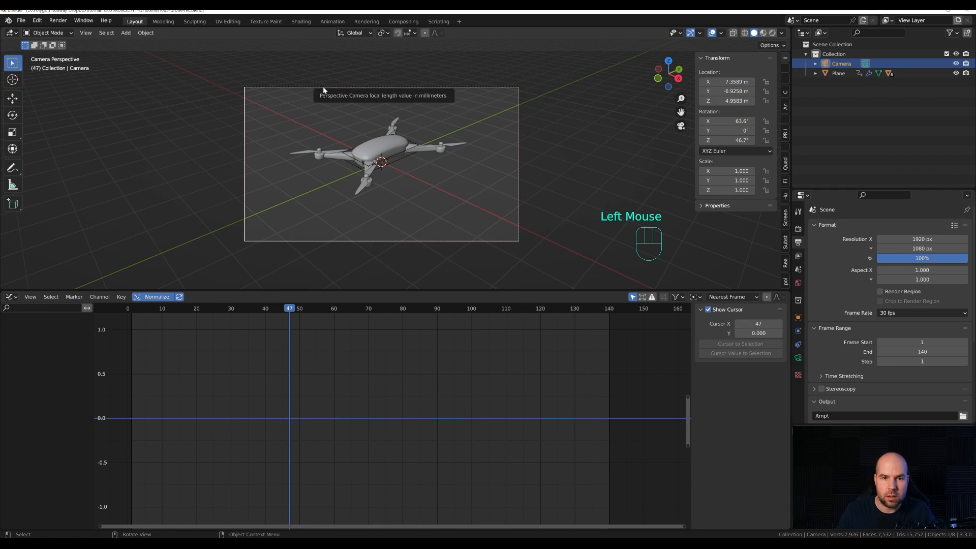
{"action": "double_click", "coordinate": [130, 309]}
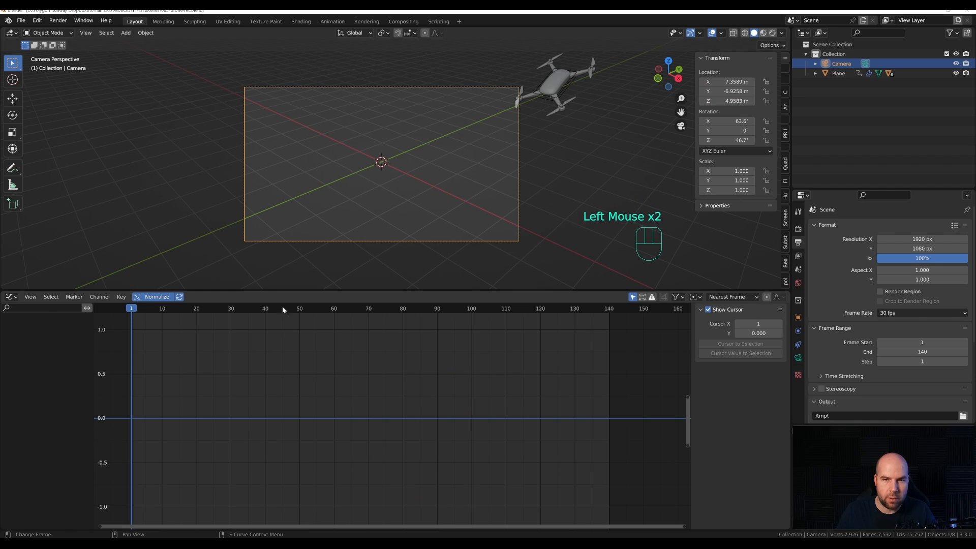
{"action": "key", "text": "i"}
{"action": "left_click", "coordinate": [422, 168]}
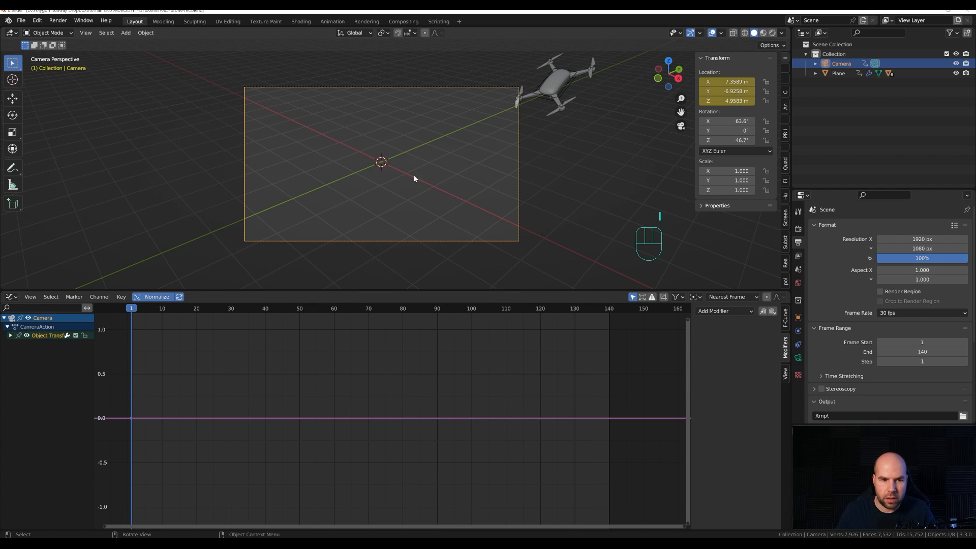
Step: Switch the animation editor to the timeline and duplicate the camera's frame 1 keyframe to frame 140
{"action": "key", "text": "ctrl+Tab"}
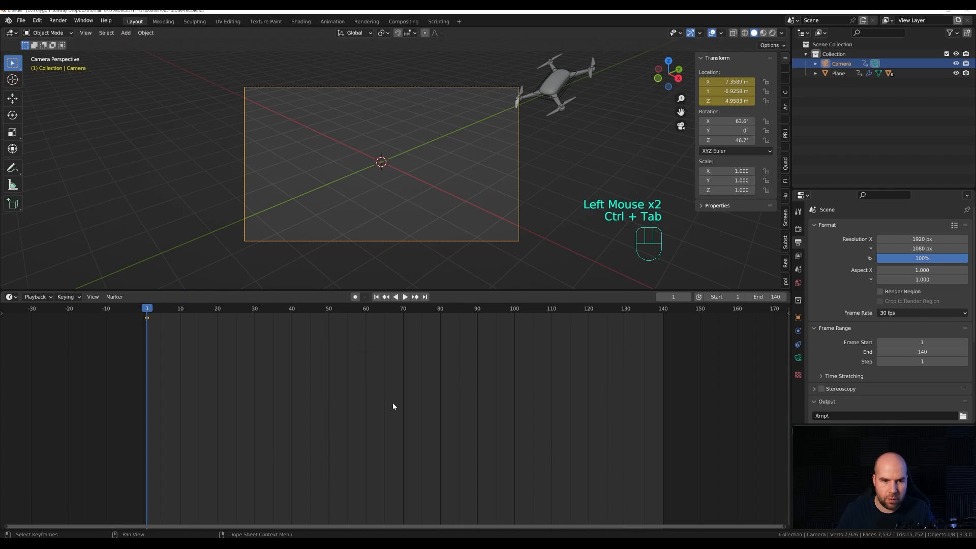
{"action": "left_click", "coordinate": [149, 318]}
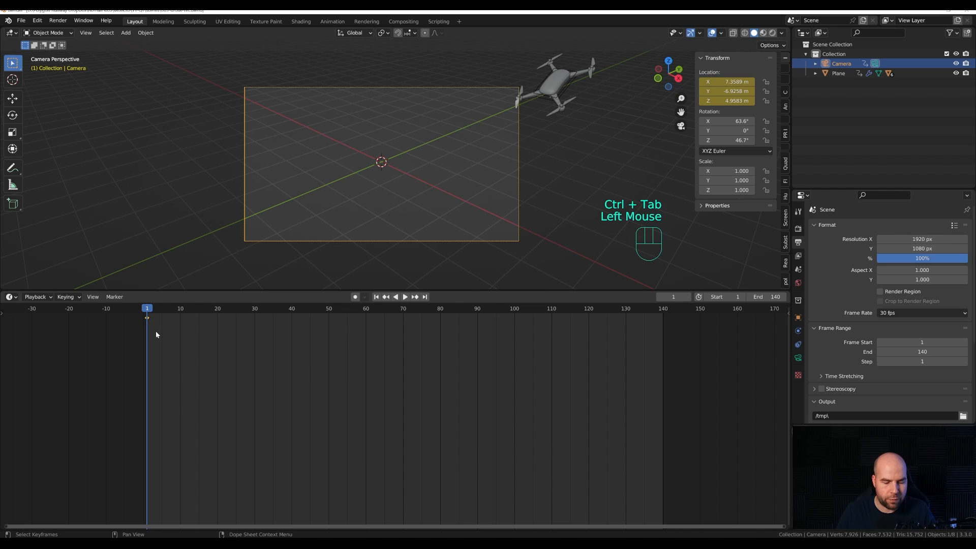
{"action": "key", "text": "shift+d"}
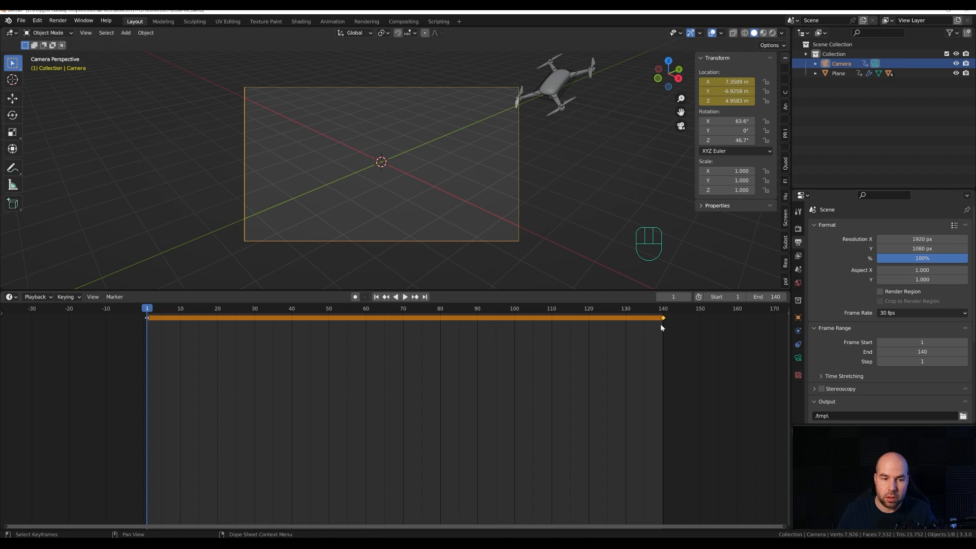
Step: Turn on auto keying and shift the camera slightly up and to the right in view at frame 20
{"action": "left_click_drag", "start_coordinate": [163, 309], "coordinate": [217, 310]}
{"action": "left_click", "coordinate": [355, 297]}
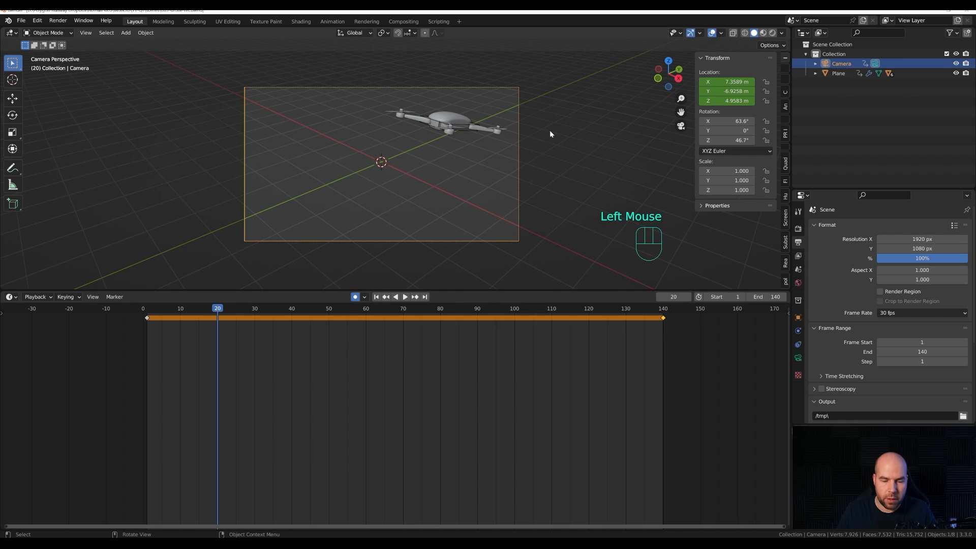
{"action": "key", "text": "g"}
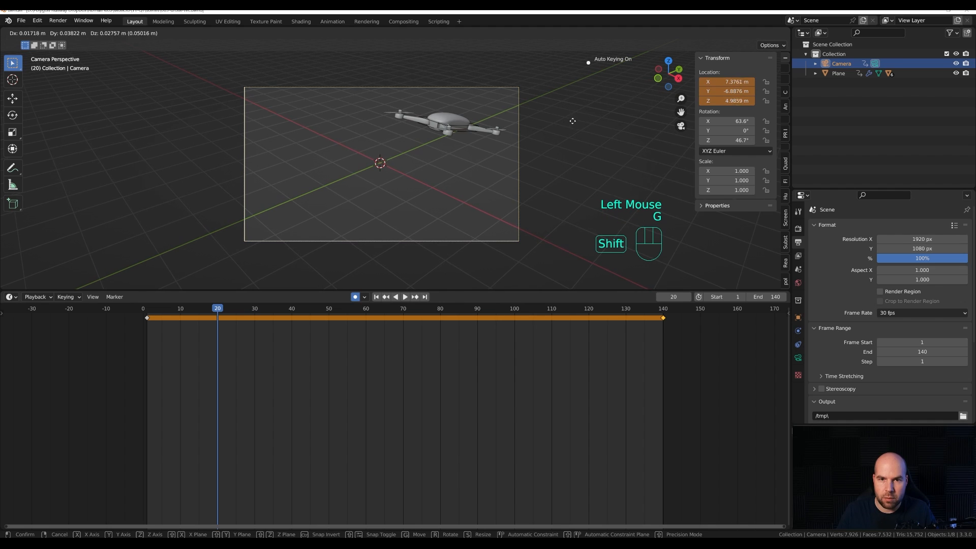
{"action": "left_click", "coordinate": [573, 121], "text": "shift"}
Step: Keyframe small freehand camera shifts at frames 43 and 68, moving it about 0.10 m right and 0.07 m down at frame 68
{"action": "left_click_drag", "start_coordinate": [273, 309], "coordinate": [303, 308]}
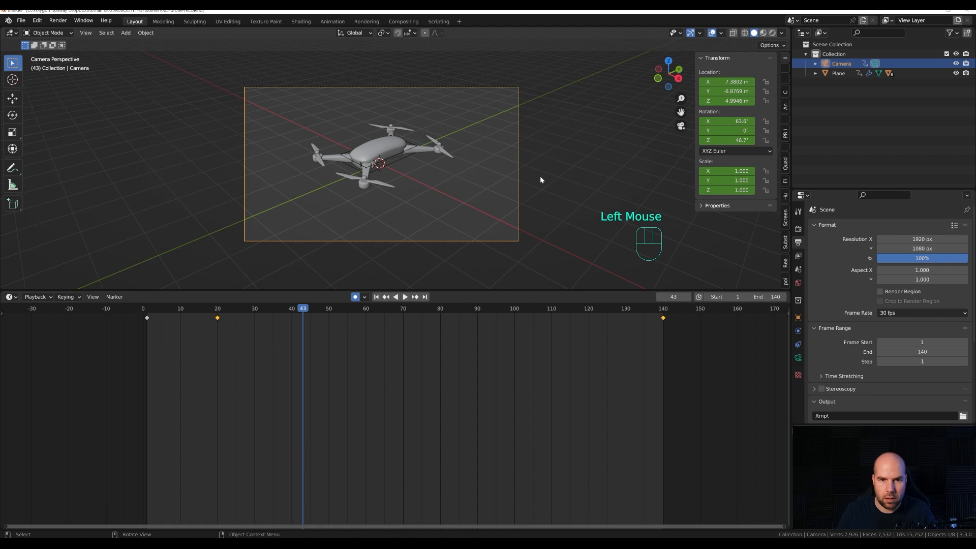
{"action": "key", "text": "g"}
{"action": "left_click", "coordinate": [515, 202]}
{"action": "left_click_drag", "start_coordinate": [356, 309], "coordinate": [489, 309]}
{"action": "key", "text": "g"}
{"action": "left_click", "coordinate": [523, 202]}
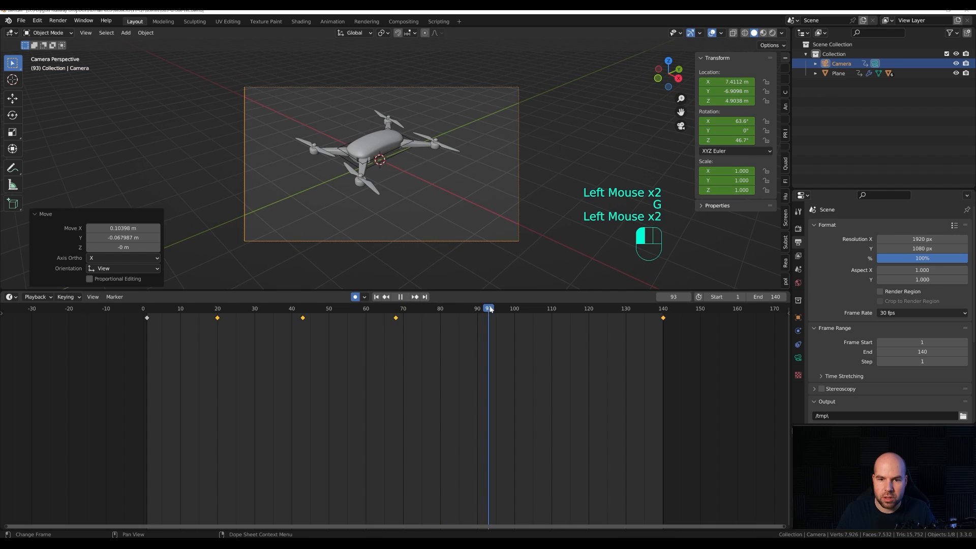
Step: Keyframe small freehand camera shifts of about 0.1 m at frames 93 and 114, and play the animation back, stopping at frame 59
{"action": "key", "text": "g"}
{"action": "left_click", "coordinate": [486, 190]}
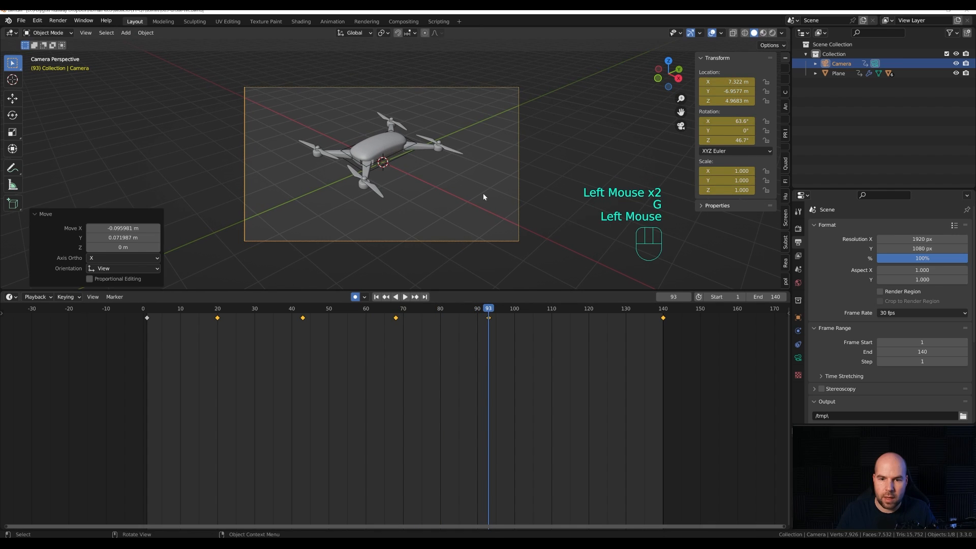
{"action": "left_click_drag", "start_coordinate": [505, 307], "coordinate": [589, 311]}
{"action": "key", "text": "g"}
{"action": "left_click", "coordinate": [483, 195]}
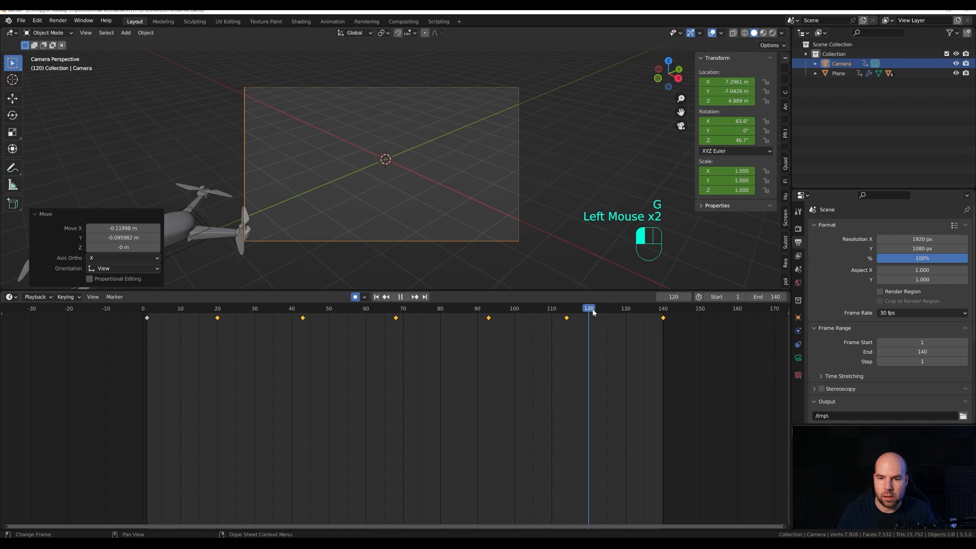
{"action": "key", "text": "space"}
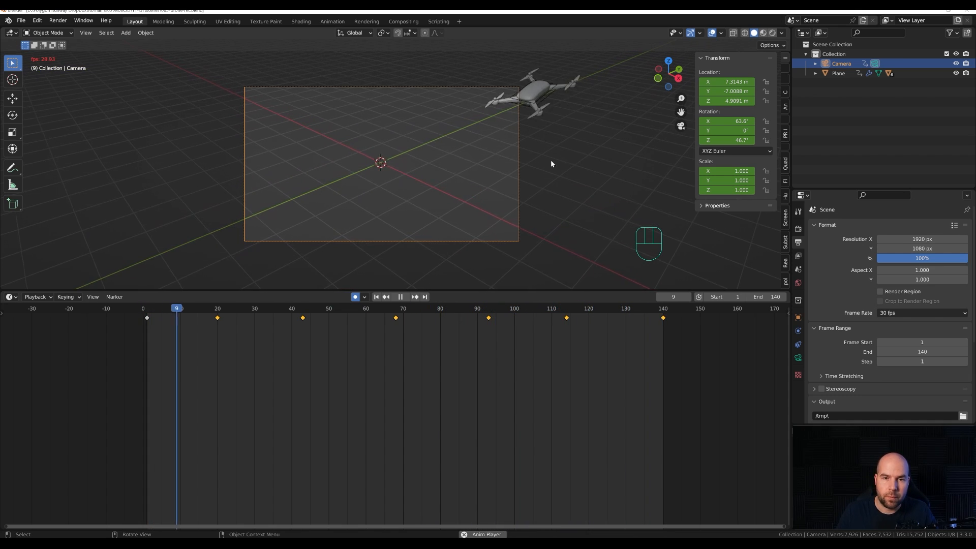
{"action": "key", "text": "space"}
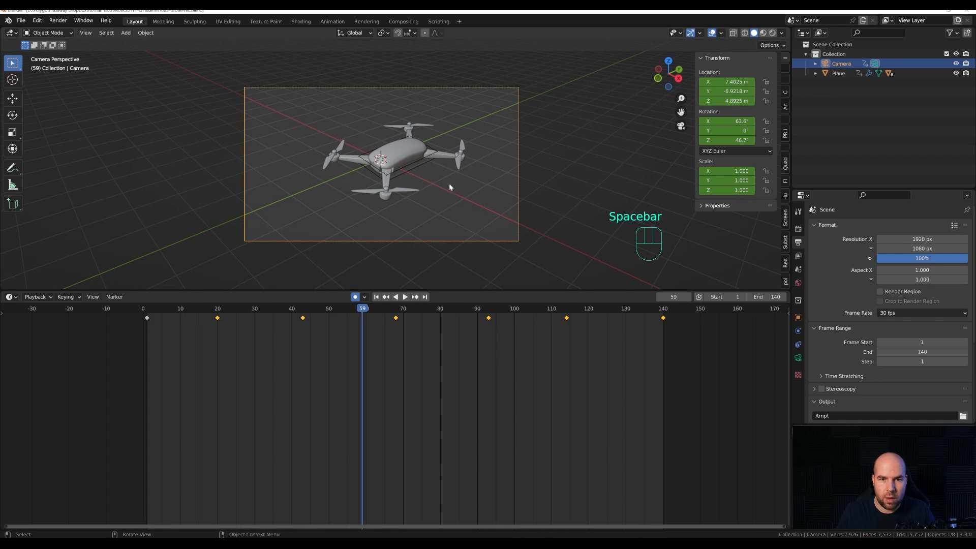
Step: Add a mesh plane at the origin and scale its geometry up about 116 times in Edit Mode
{"action": "key", "text": "shift+a"}
{"action": "left_click", "coordinate": [505, 140]}
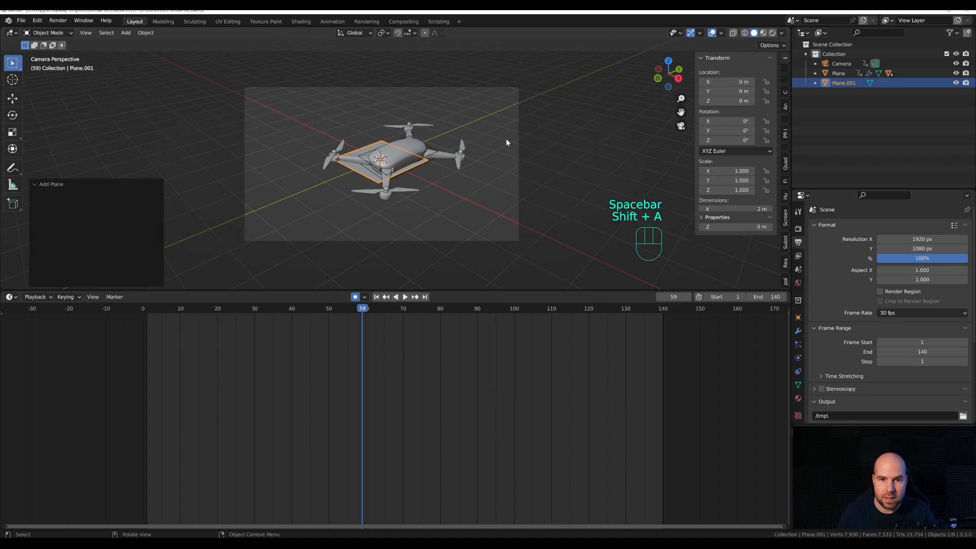
{"action": "key", "text": "Tab"}
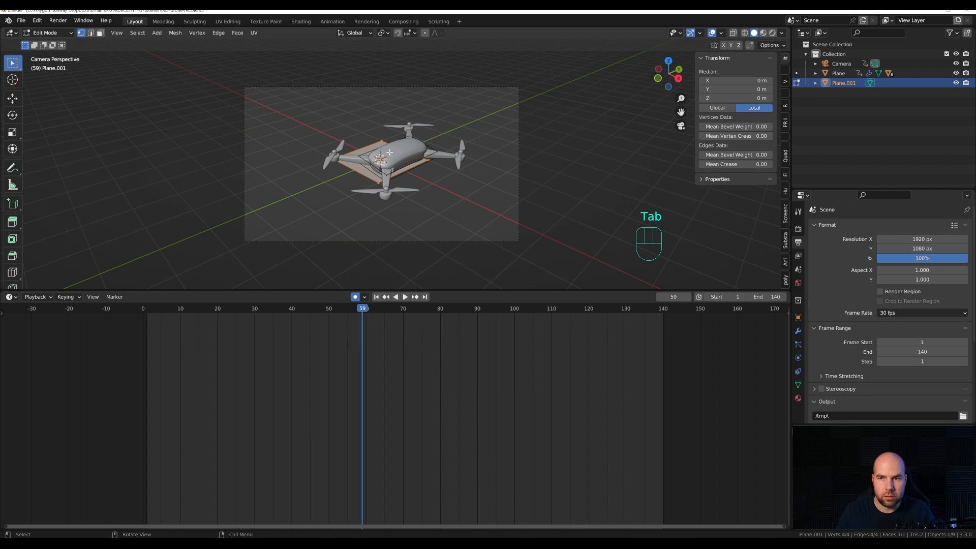
{"action": "key", "text": "s"}
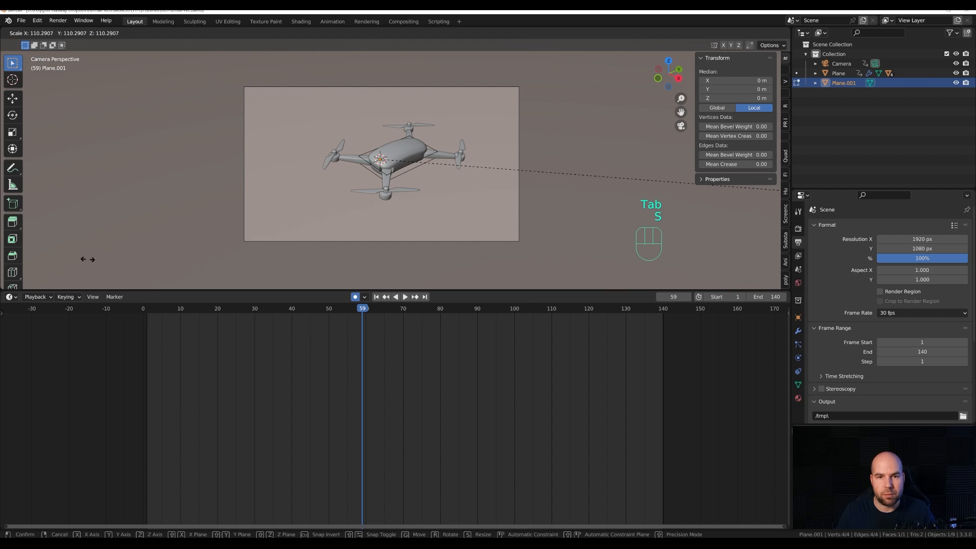
{"action": "left_click", "coordinate": [155, 257]}
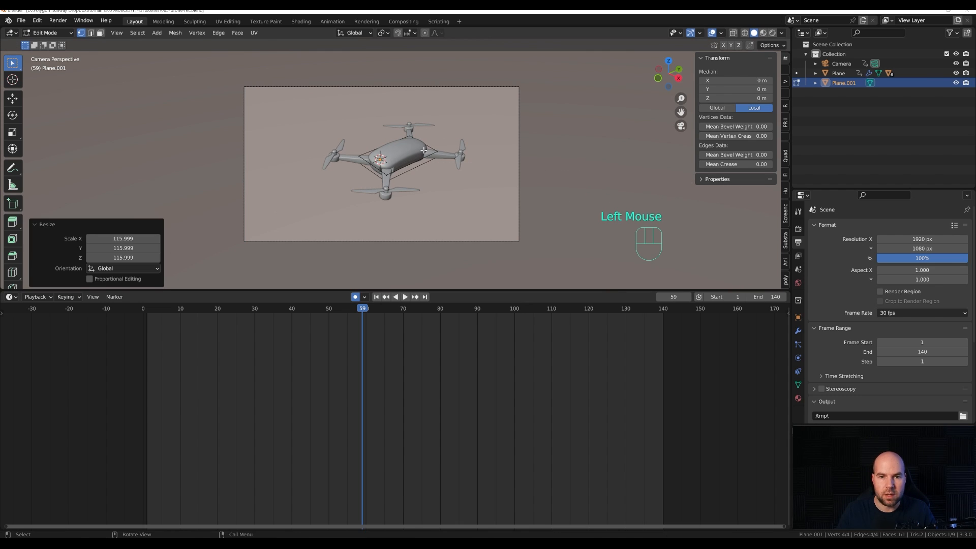
{"action": "key", "text": "Tab"}
Step: Lower the large plane about 3.22 m along global Z beneath the drone, and return to the camera view
{"action": "scroll", "coordinate": [464, 114], "scroll_direction": "down", "scroll_amount": 3}
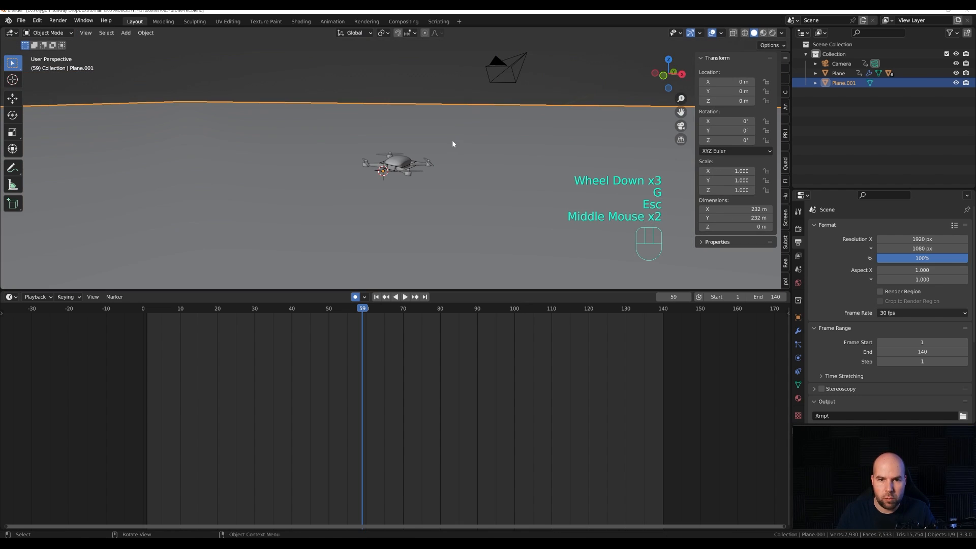
{"action": "middle_click_drag", "start_coordinate": [454, 139], "coordinate": [460, 131]}
{"action": "key", "text": "g"}
{"action": "key", "text": "z"}
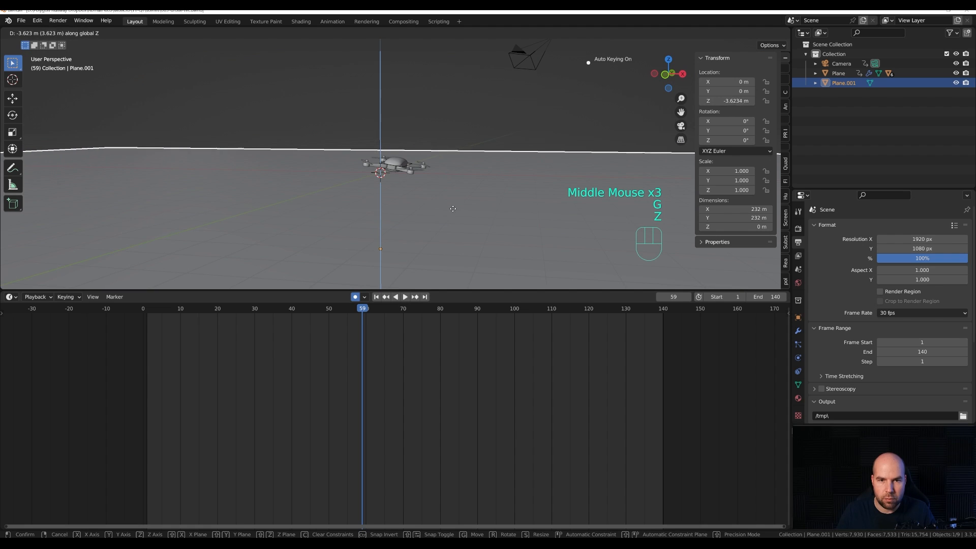
{"action": "left_click", "coordinate": [463, 206]}
{"action": "key", "text": "KP_0"}
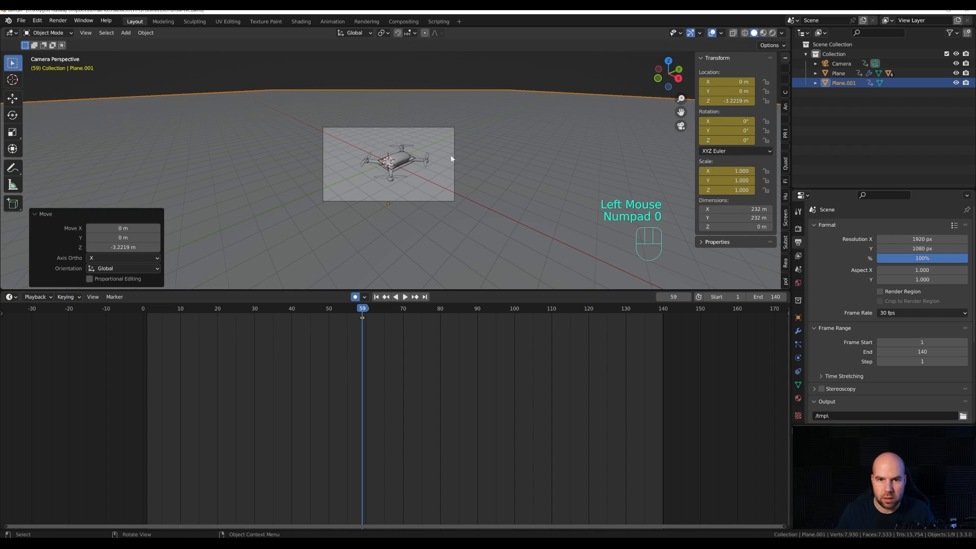
{"action": "scroll", "coordinate": [456, 178], "scroll_direction": "down", "scroll_amount": 1}
{"action": "scroll", "coordinate": [479, 169], "scroll_direction": "up", "scroll_amount": 4}
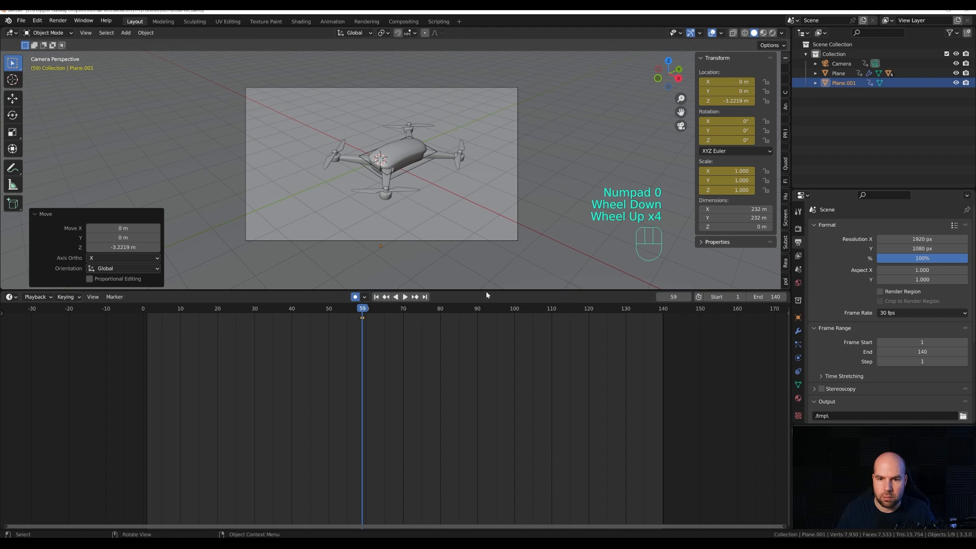
Step: Enlarge the 3D viewport and enable Ambient Occlusion, Bloom and Screen Space Reflections for Eevee
{"action": "left_click_drag", "start_coordinate": [486, 292], "coordinate": [491, 449]}
{"action": "left_click", "coordinate": [798, 228]}
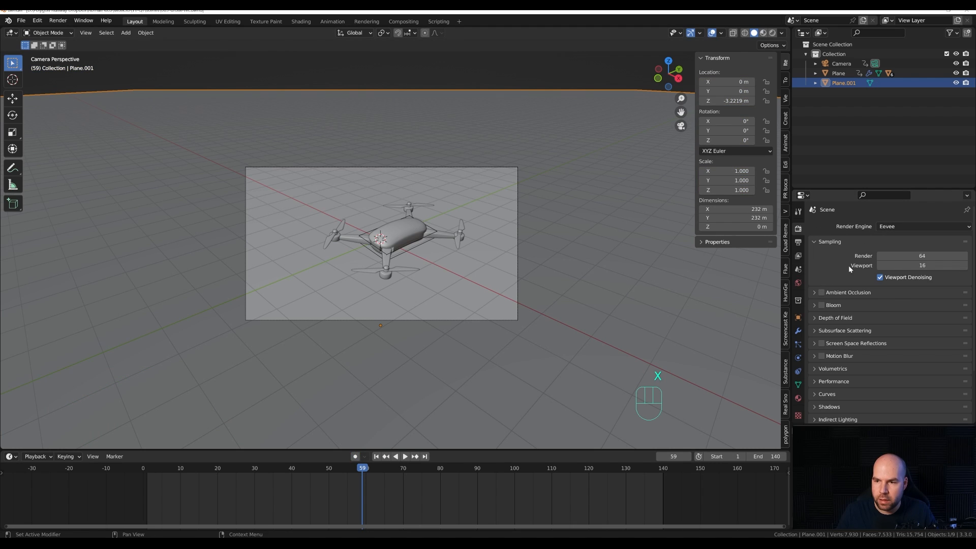
{"action": "left_click", "coordinate": [822, 293]}
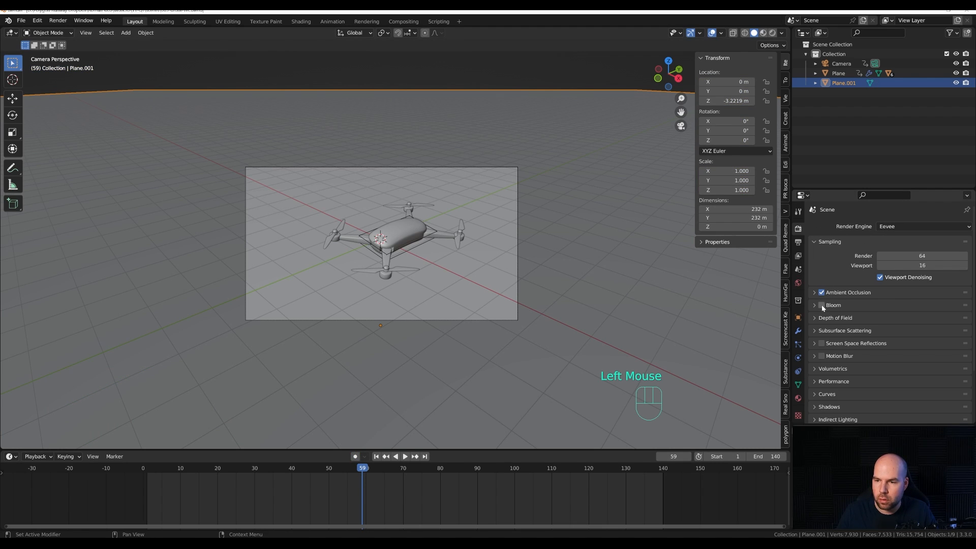
{"action": "left_click", "coordinate": [822, 305]}
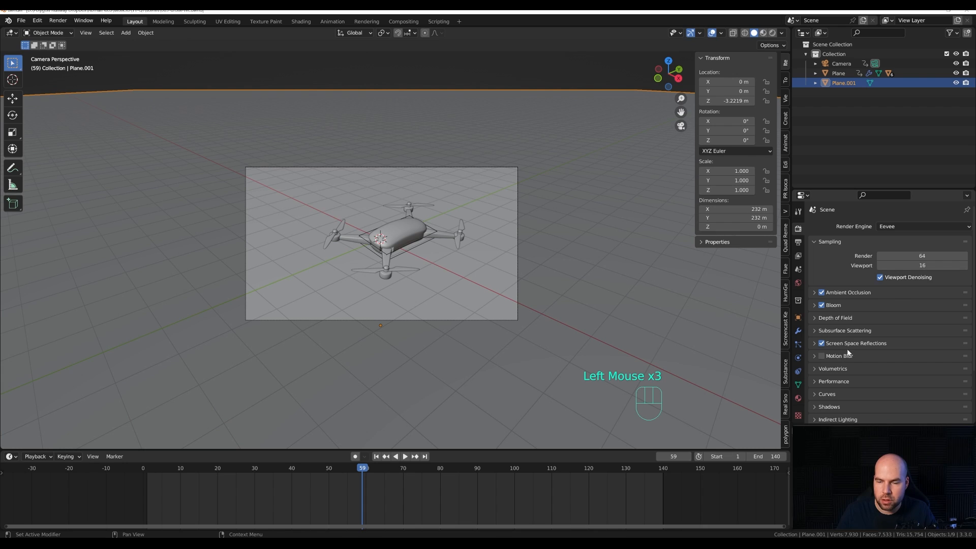
Step: Switch the render engine to Cycles with GPU Compute as the device
{"action": "left_click", "coordinate": [895, 226]}
{"action": "left_click", "coordinate": [895, 261]}
{"action": "left_click", "coordinate": [895, 250]}
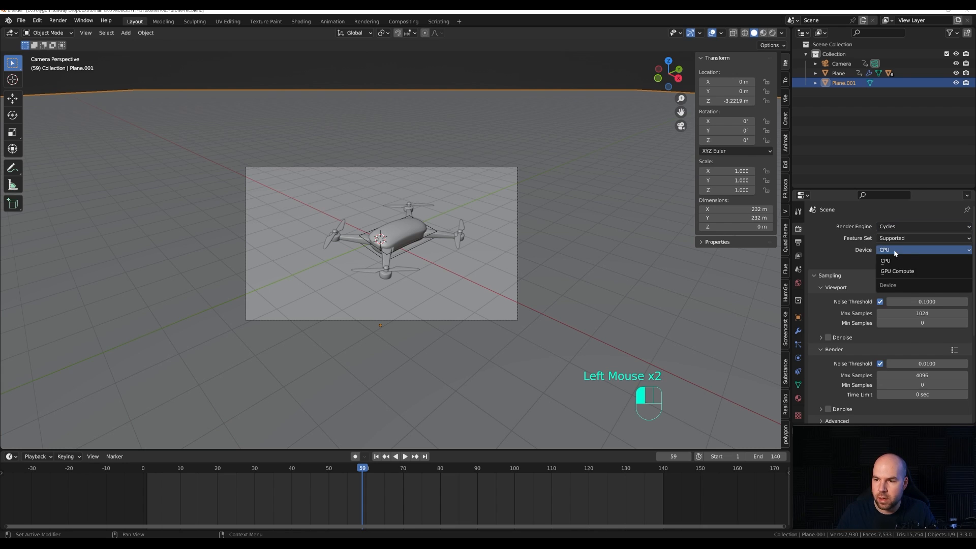
{"action": "left_click", "coordinate": [898, 271]}
Step: Enable Denoise for both viewport and final render sampling
{"action": "left_click", "coordinate": [829, 327]}
{"action": "scroll", "coordinate": [841, 328], "scroll_direction": "down", "scroll_amount": 2}
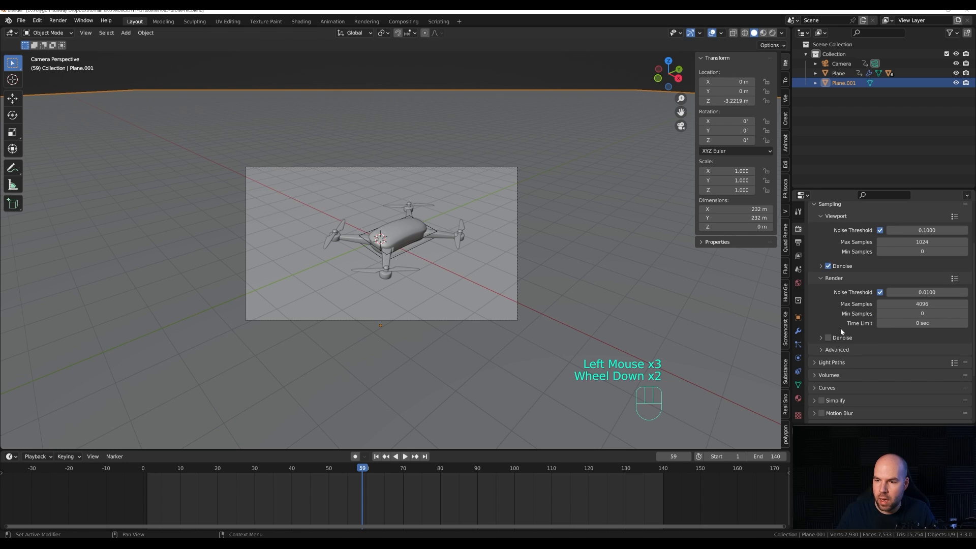
{"action": "left_click", "coordinate": [829, 338]}
Step: Set the Cycles memory tile size to 512
{"action": "scroll", "coordinate": [861, 316], "scroll_direction": "down", "scroll_amount": 2}
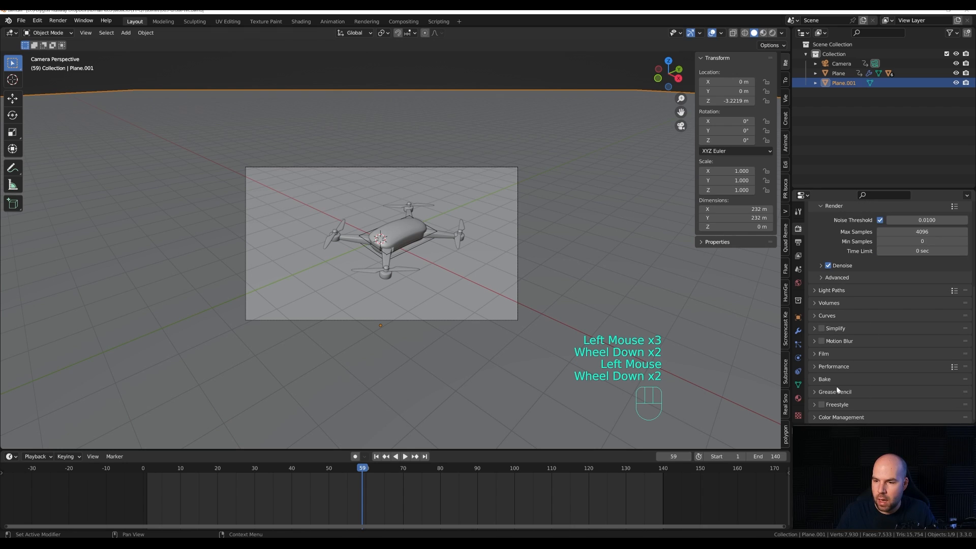
{"action": "left_click", "coordinate": [857, 368]}
{"action": "scroll", "coordinate": [905, 379], "scroll_direction": "down", "scroll_amount": 1}
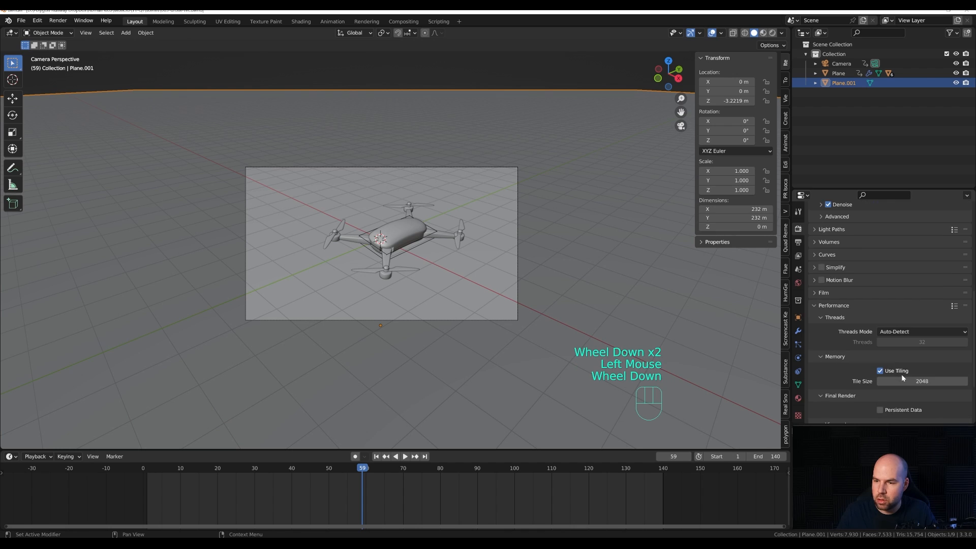
{"action": "left_click", "coordinate": [895, 382]}
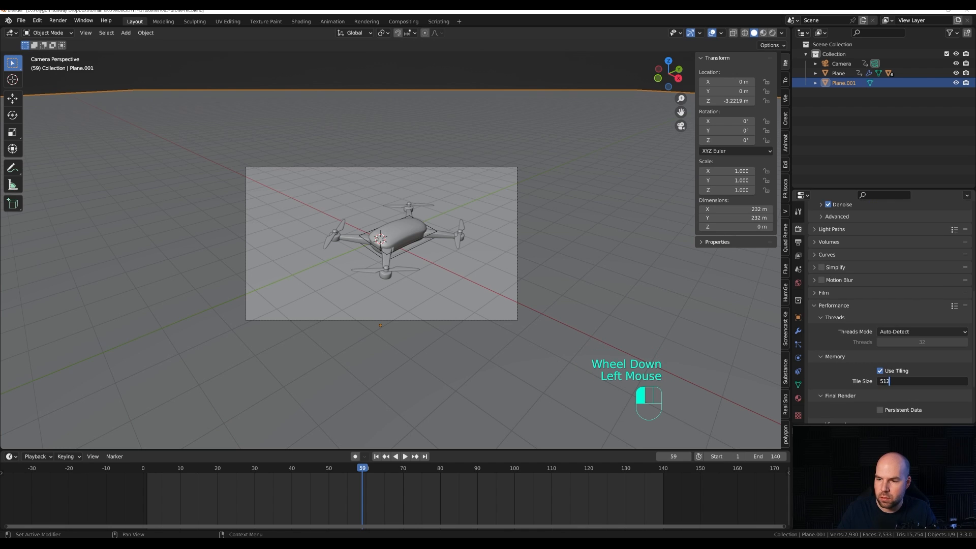
Step: Set the final render's maximum samples to 128
{"action": "scroll", "coordinate": [926, 303], "scroll_direction": "up", "scroll_amount": 4}
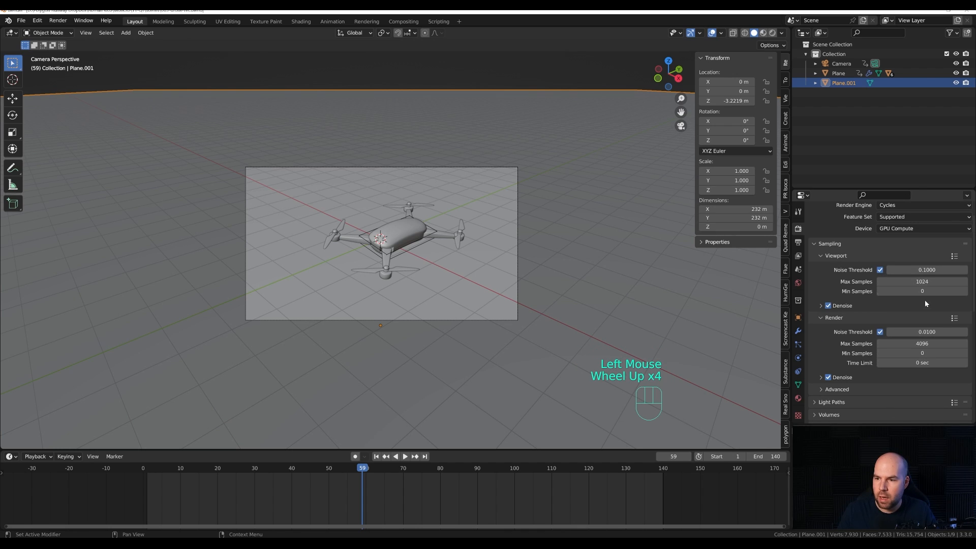
{"action": "left_click", "coordinate": [922, 344]}
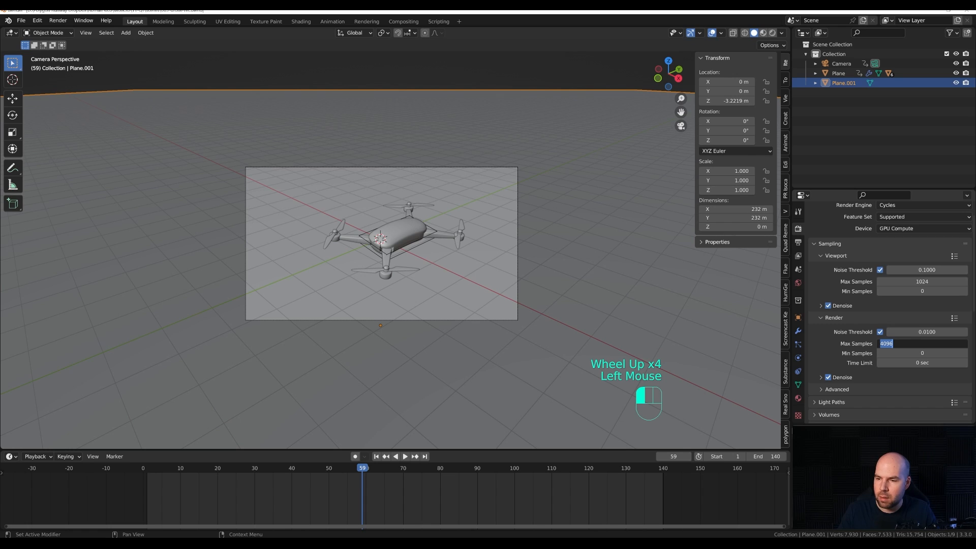
{"action": "type", "text": "124"}
{"action": "key", "text": "BackSpace"}
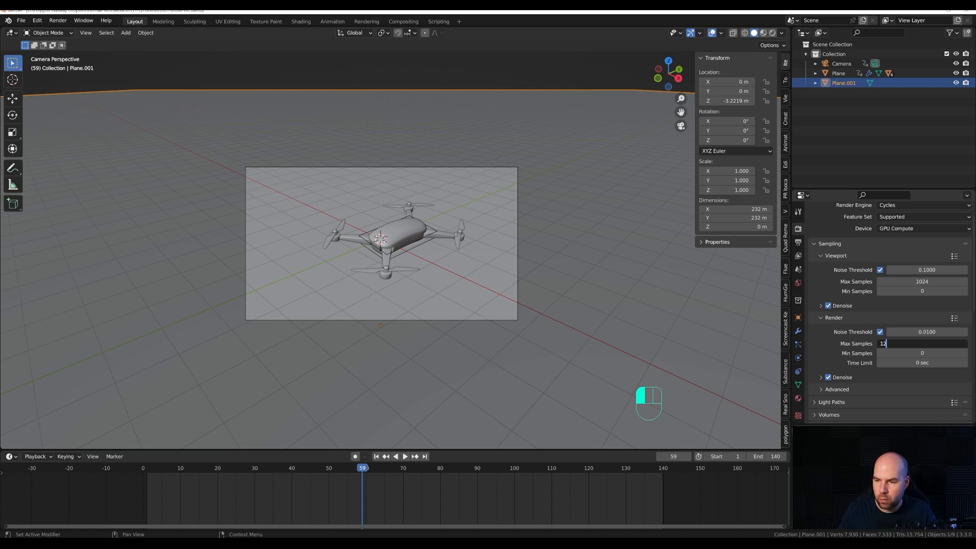
{"action": "key", "text": "Return"}
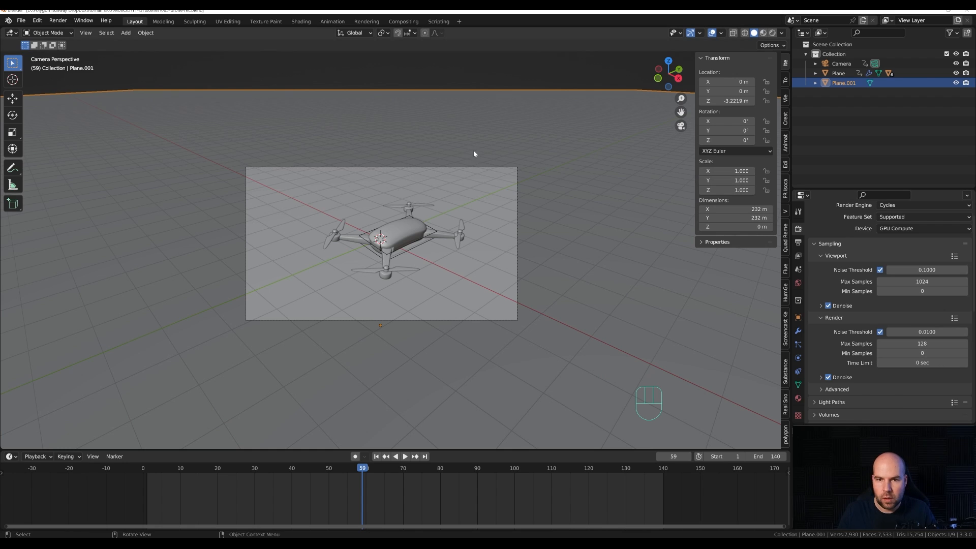
Step: Define a render region enclosing the whole camera frame in the camera view
{"action": "key", "text": "ctrl+b"}
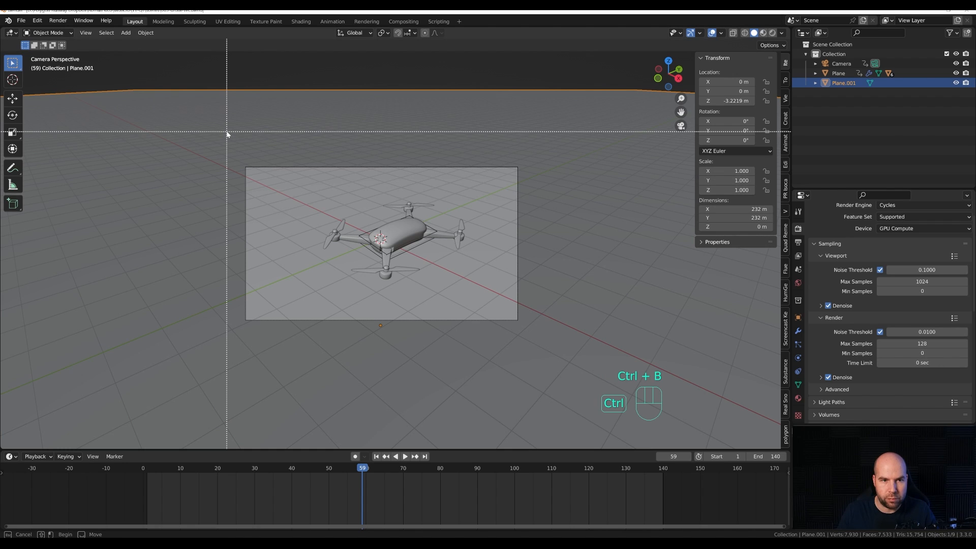
{"action": "left_click_drag", "start_coordinate": [227, 131], "coordinate": [570, 365]}
{"action": "scroll", "coordinate": [393, 254], "scroll_direction": "up", "scroll_amount": 2}
{"action": "scroll", "coordinate": [451, 257], "scroll_direction": "down", "scroll_amount": 2}
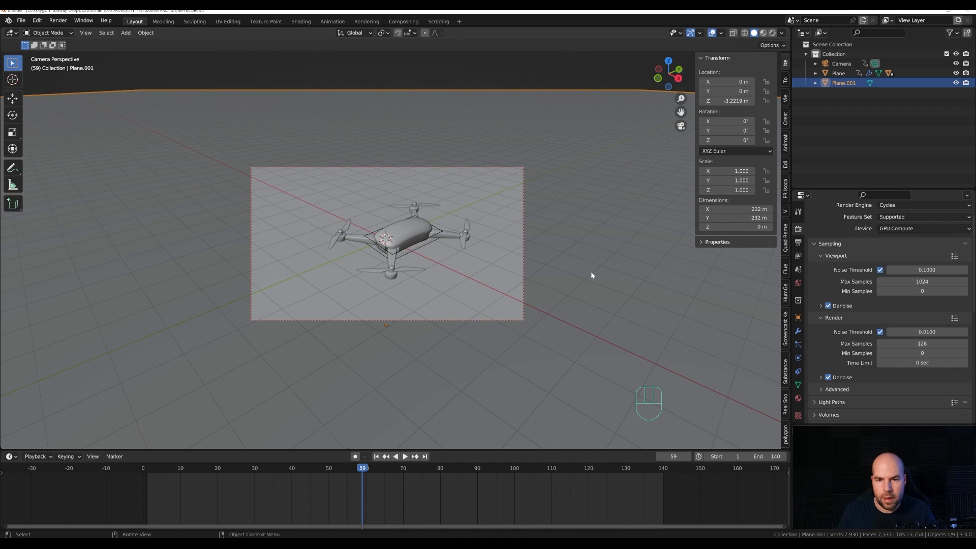
Step: Add an area light at the origin and raise it about 4.58 m along the global Z axis
{"action": "key", "text": "shift+a"}
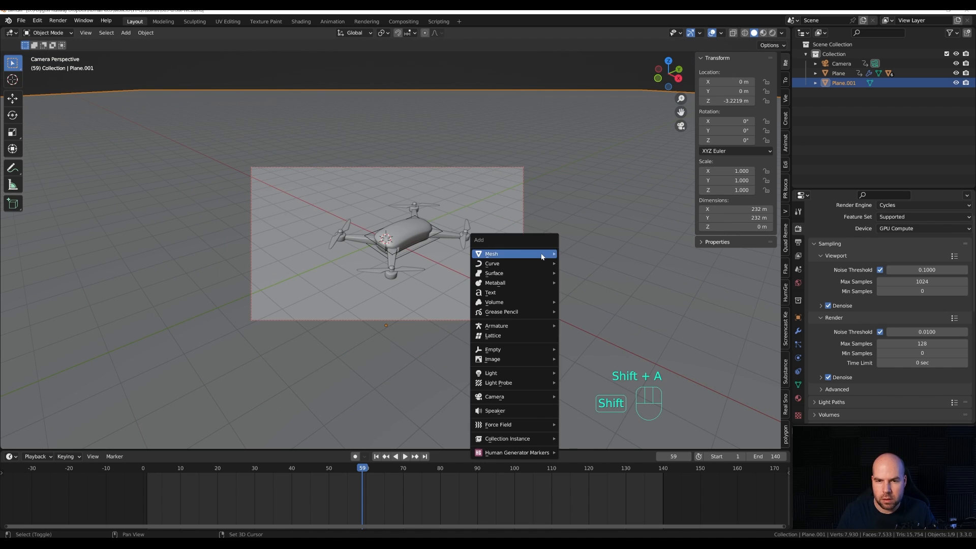
{"action": "mouse_move", "coordinate": [542, 257]}
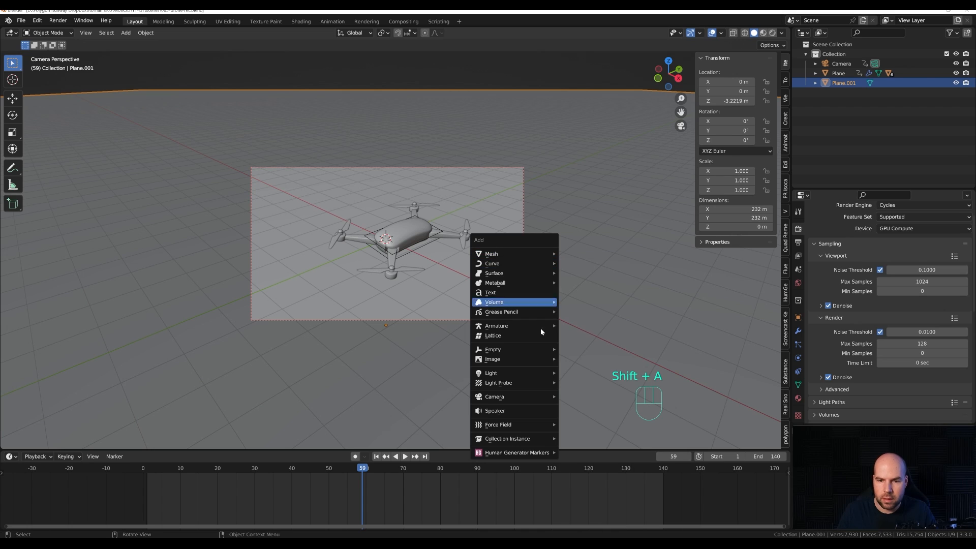
{"action": "mouse_move", "coordinate": [542, 370]}
{"action": "left_click", "coordinate": [589, 404]}
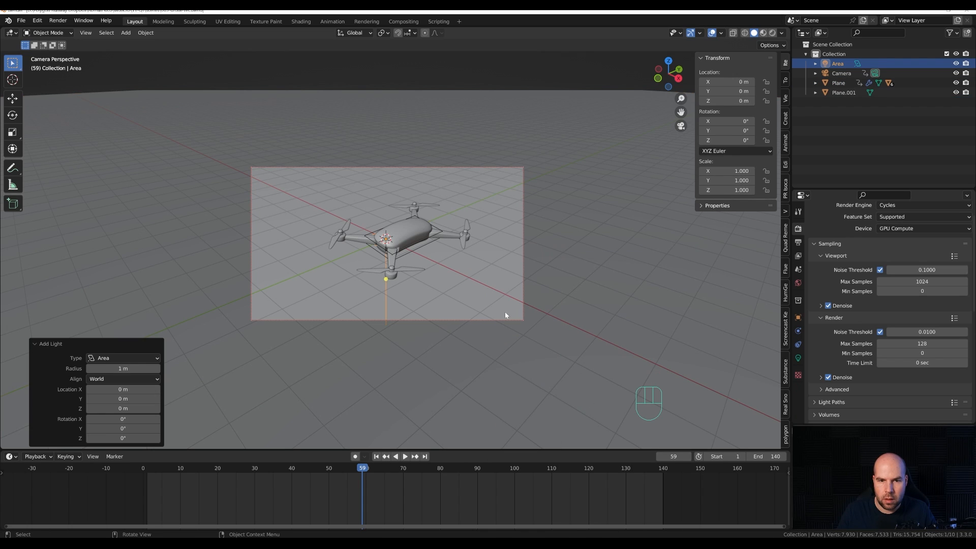
{"action": "key", "text": "g"}
{"action": "key", "text": "z"}
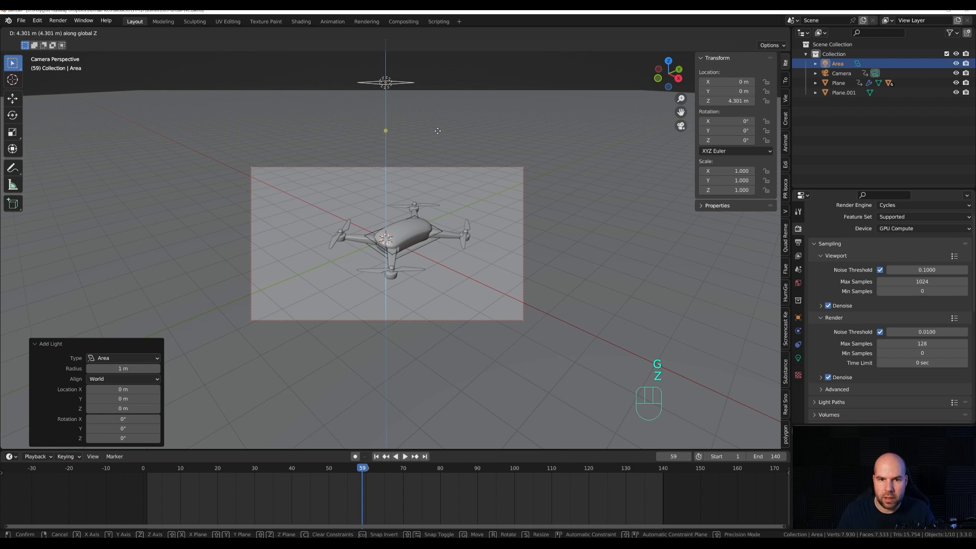
{"action": "left_click", "coordinate": [440, 123]}
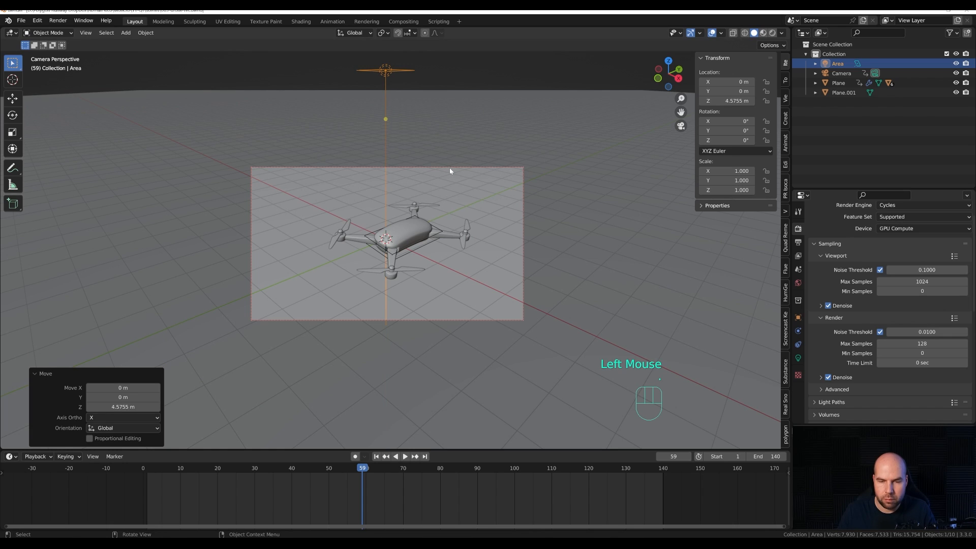
Step: Set the pivot point to the 3D cursor and rotate the area light -45° around the global X axis
{"action": "key", "text": "period"}
{"action": "left_click", "coordinate": [544, 169]}
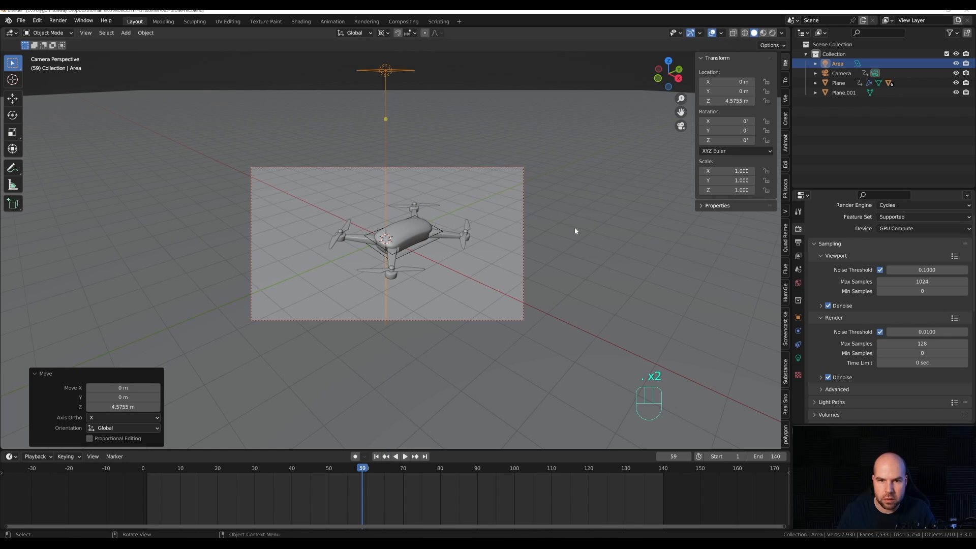
{"action": "key", "text": "r"}
{"action": "key", "text": "x"}
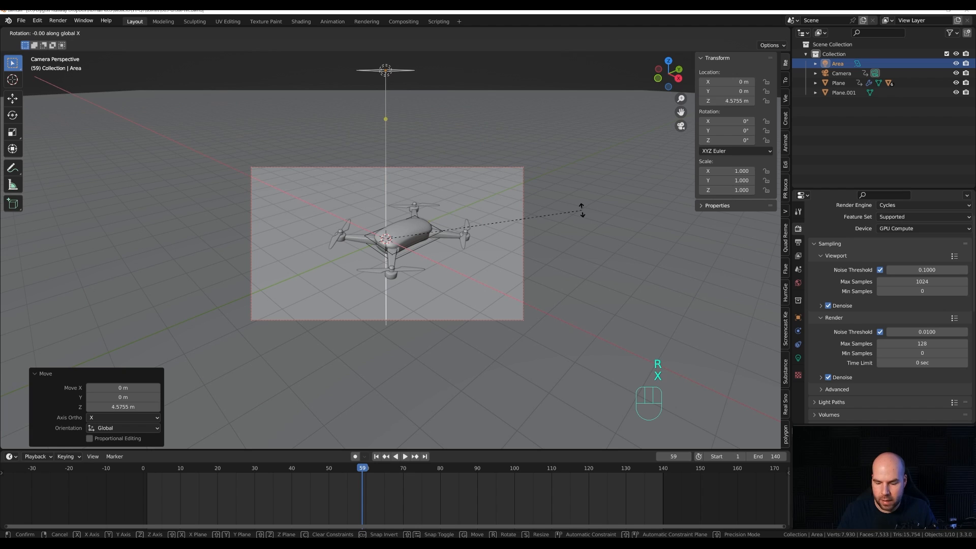
{"action": "key", "text": "KP_4"}
{"action": "key", "text": "KP_5"}
{"action": "key", "text": "KP_Subtract"}
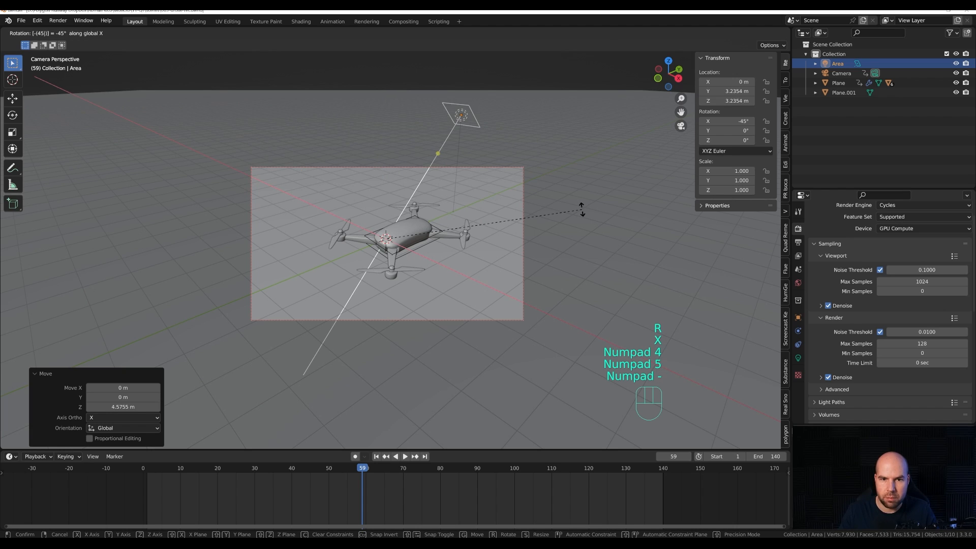
{"action": "key", "text": "KP_Enter"}
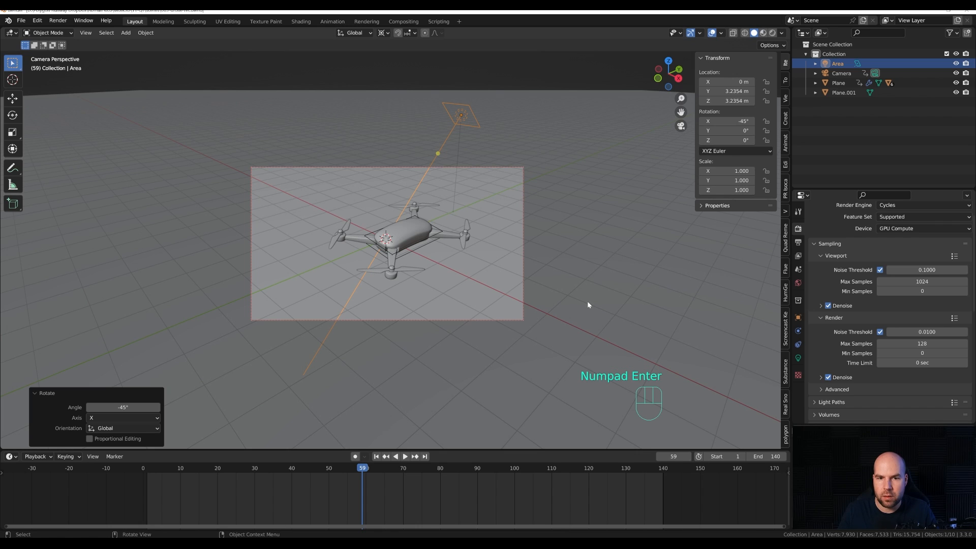
Step: Rotate the area light about 54° around the global Z axis so that it sits behind the drone
{"action": "key", "text": "r"}
{"action": "key", "text": "z"}
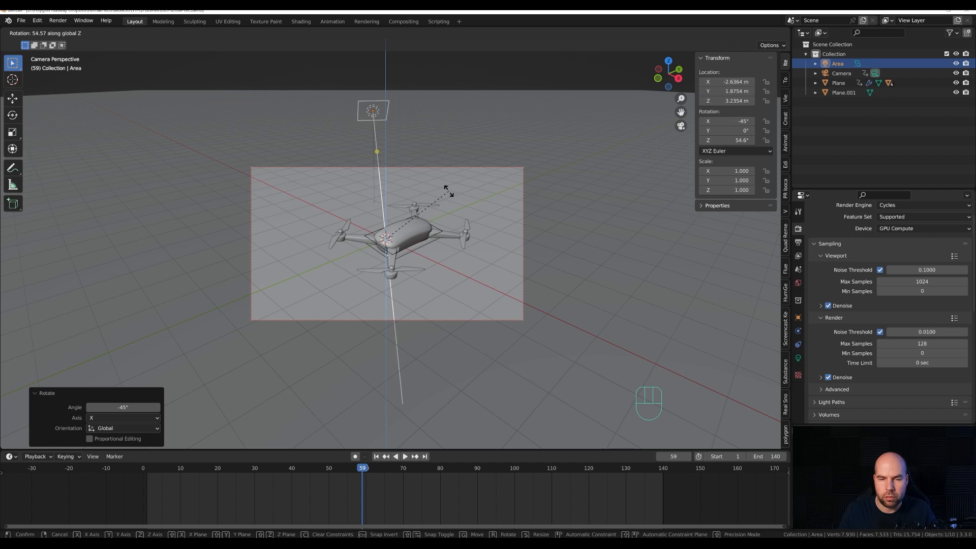
{"action": "left_click", "coordinate": [395, 148]}
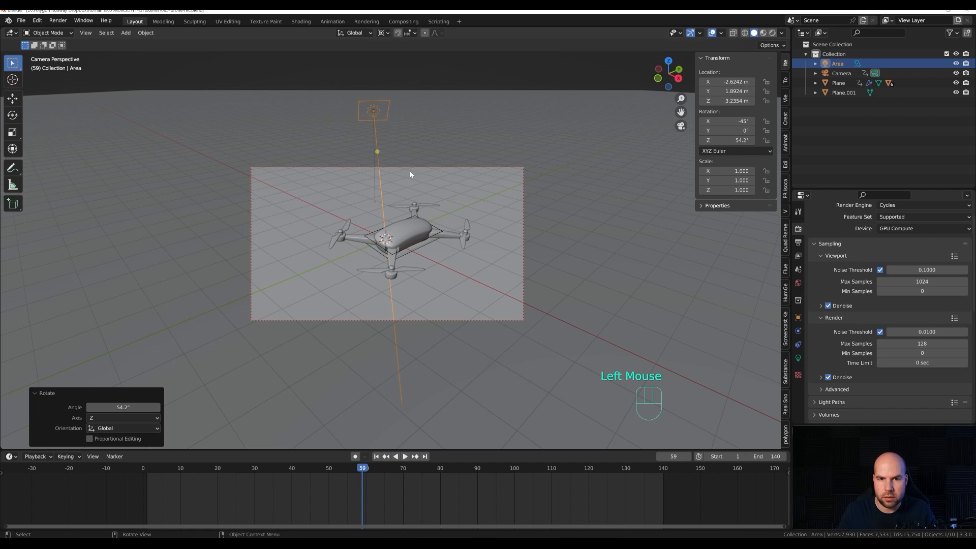
Step: Enlarge the area light to about 2.34 m, change its shape to Disk and set its power to 1500 W
{"action": "left_click_drag", "start_coordinate": [390, 101], "coordinate": [413, 87]}
{"action": "left_click", "coordinate": [798, 358]}
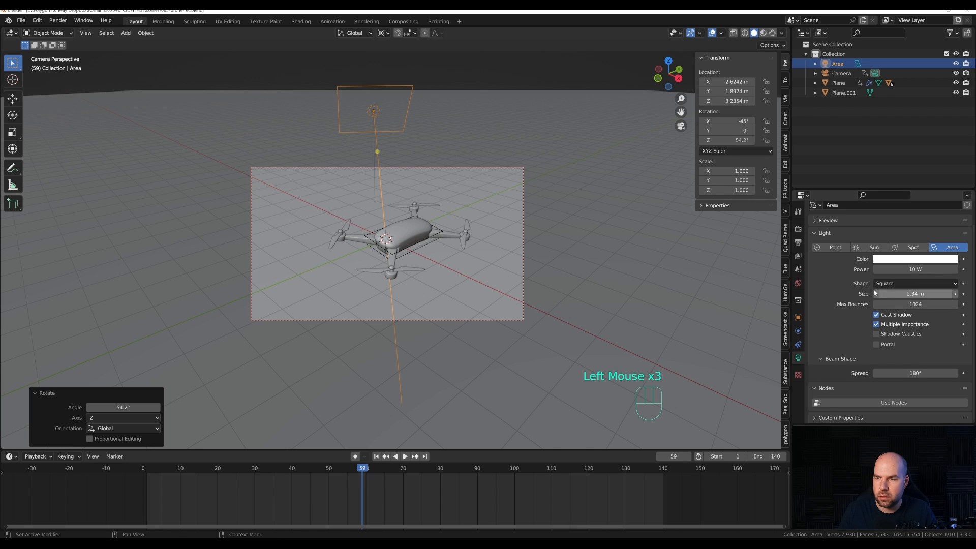
{"action": "left_click", "coordinate": [894, 284]}
{"action": "left_click", "coordinate": [883, 315]}
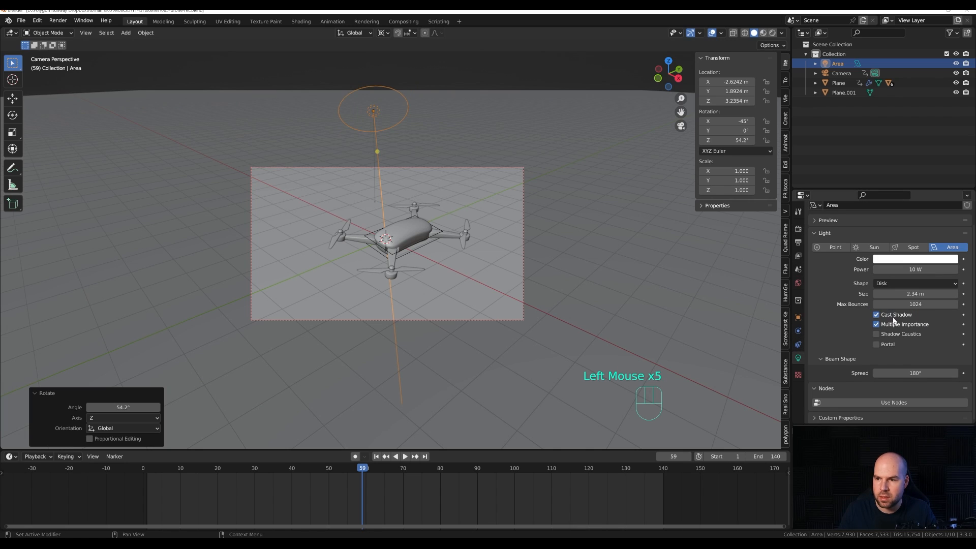
{"action": "left_click", "coordinate": [946, 269]}
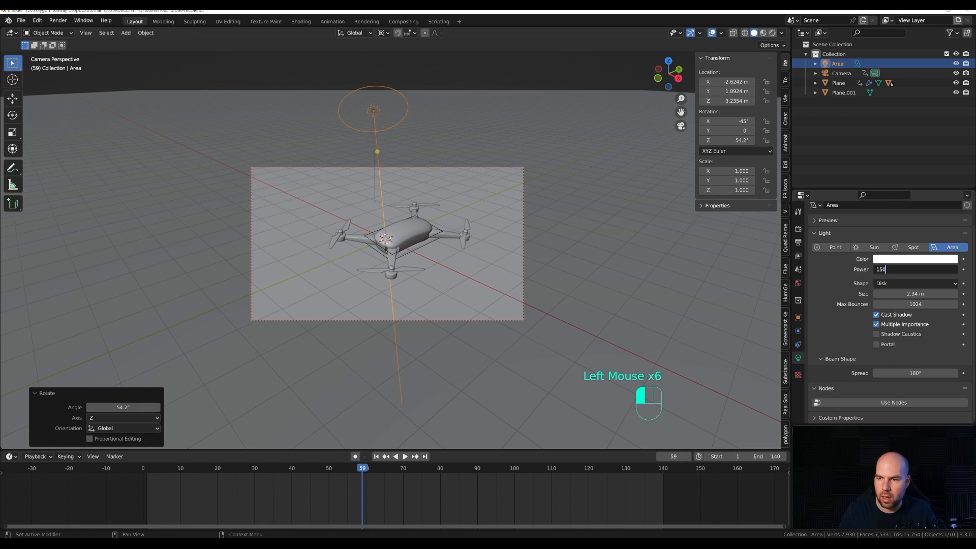
{"action": "type", "text": "1500"}
{"action": "key", "text": "Return"}
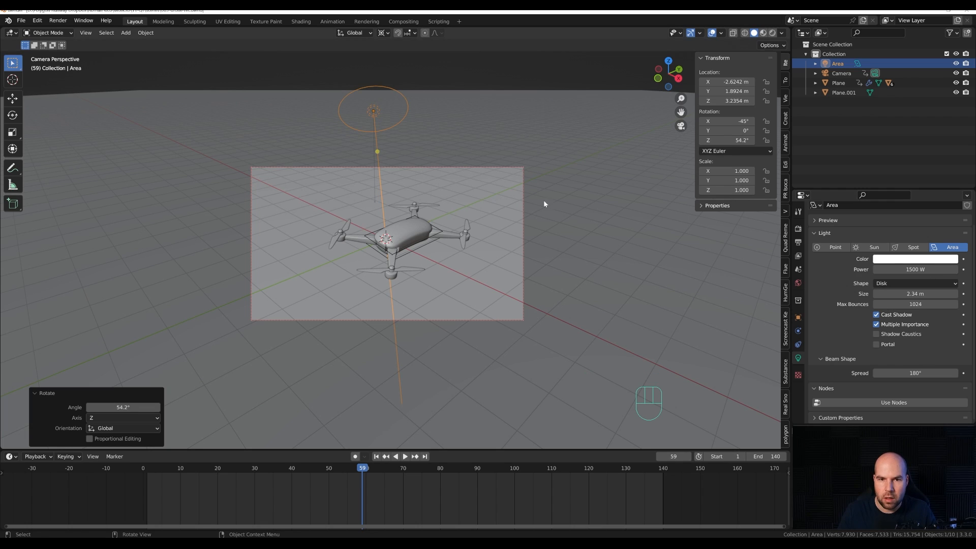
Step: Switch the viewport to Rendered shading and move the area light about 5.22 m away from the drone along its local Z axis
{"action": "key", "text": "z"}
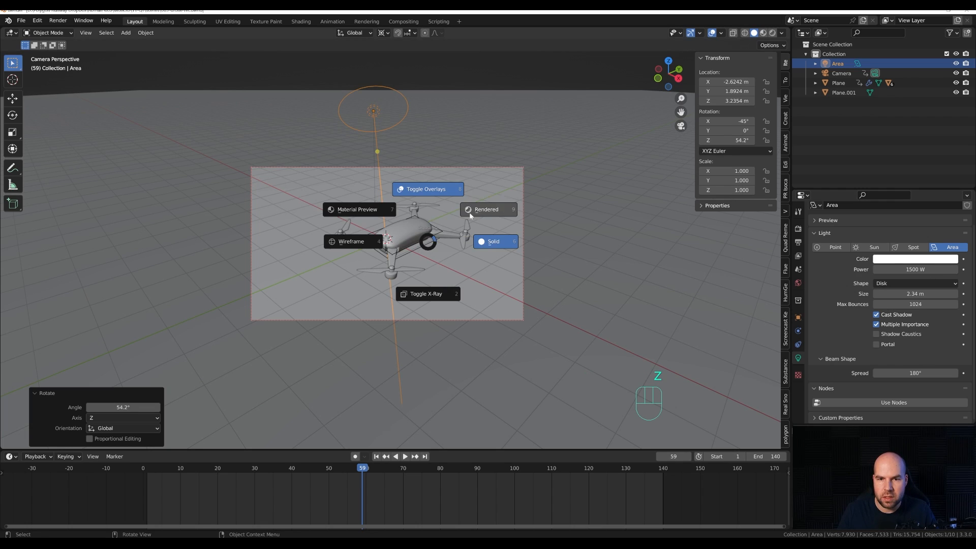
{"action": "left_click", "coordinate": [510, 193]}
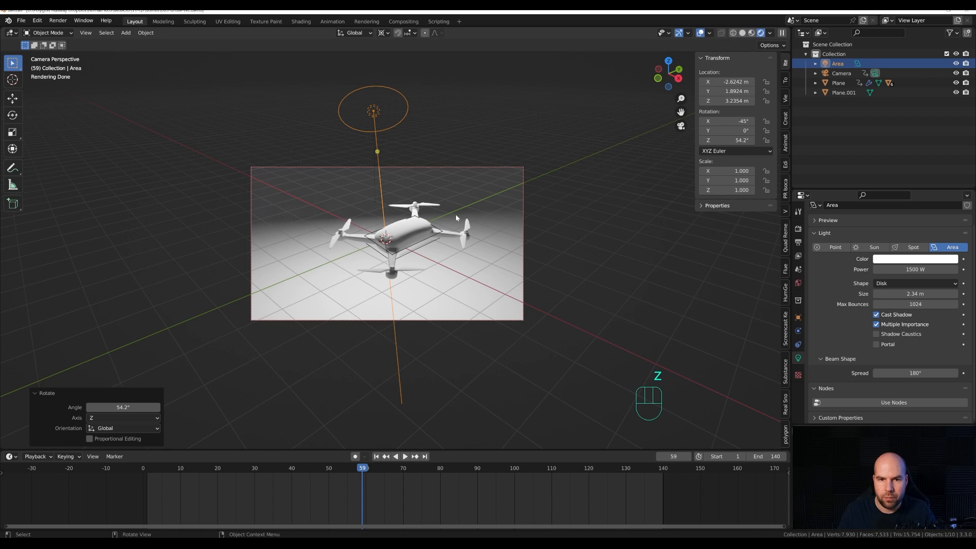
{"action": "key", "text": "g"}
{"action": "key", "text": "z"}
{"action": "key", "text": "z"}
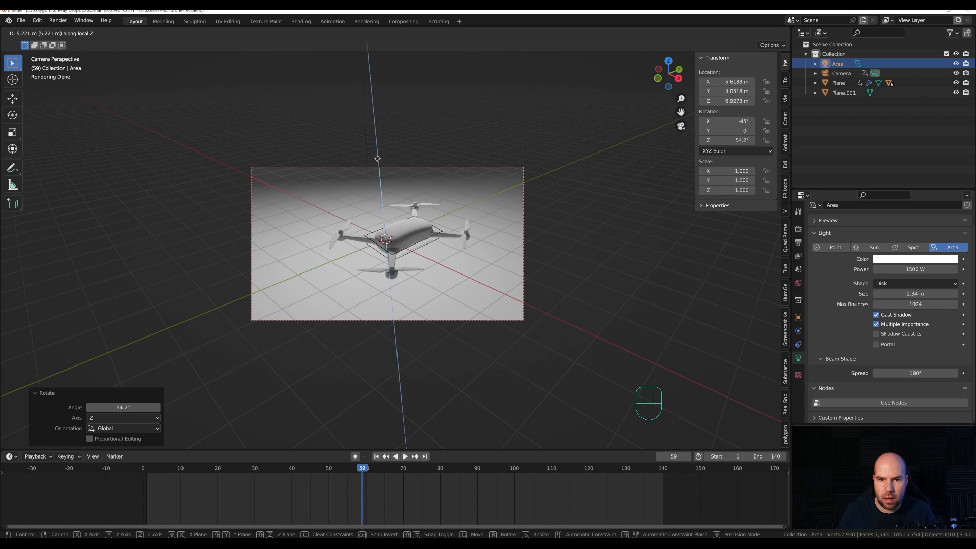
{"action": "left_click", "coordinate": [378, 162]}
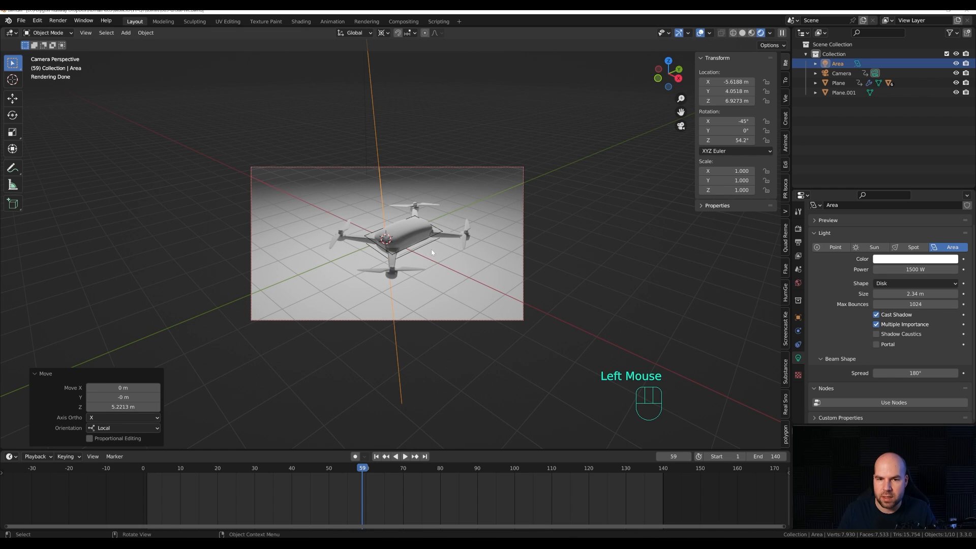
Step: Create a new material for the ground plane with a muted blue base color, about hue 0.626, saturation 0.66, value 0.5
{"action": "scroll", "coordinate": [432, 252], "scroll_direction": "up", "scroll_amount": 3}
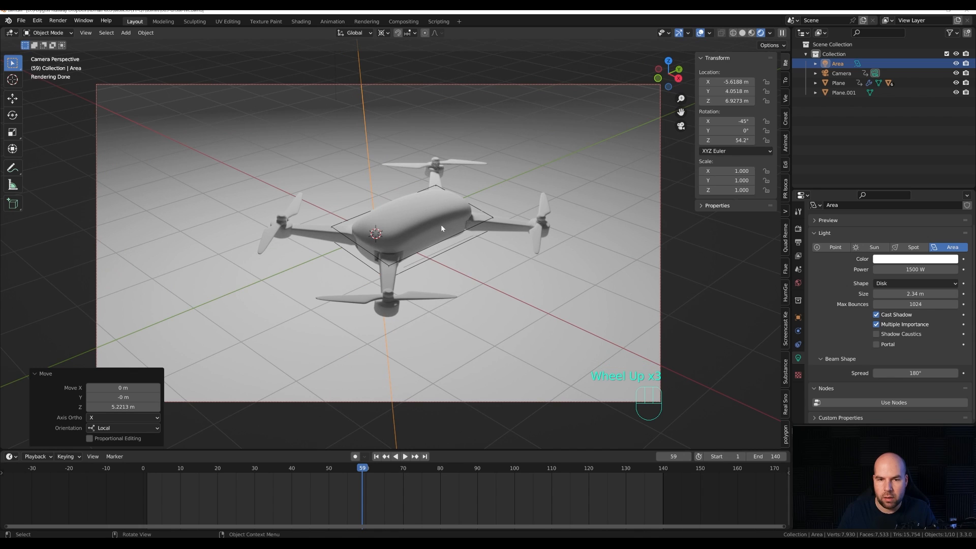
{"action": "scroll", "coordinate": [585, 189], "scroll_direction": "down", "scroll_amount": 1}
{"action": "left_click", "coordinate": [551, 189]}
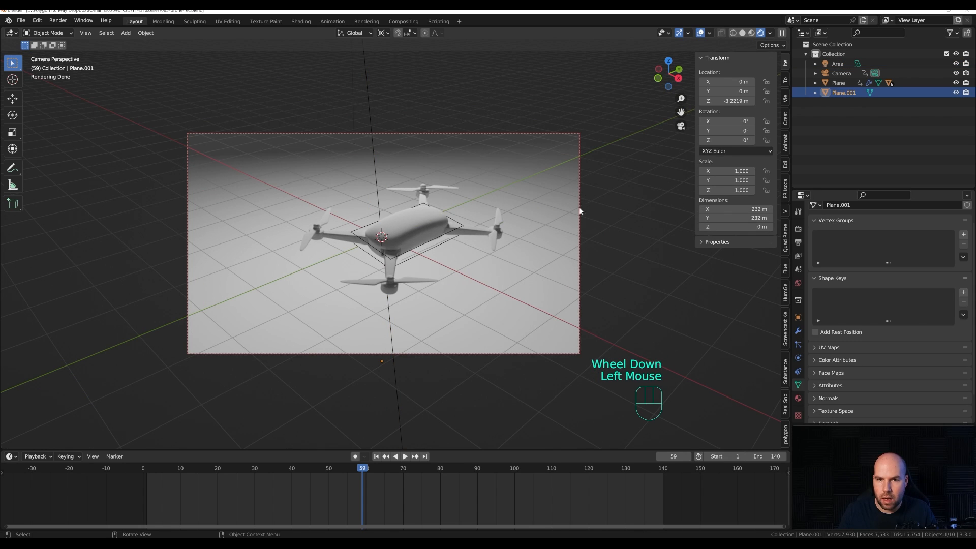
{"action": "left_click", "coordinate": [798, 398]}
{"action": "left_click", "coordinate": [936, 264]}
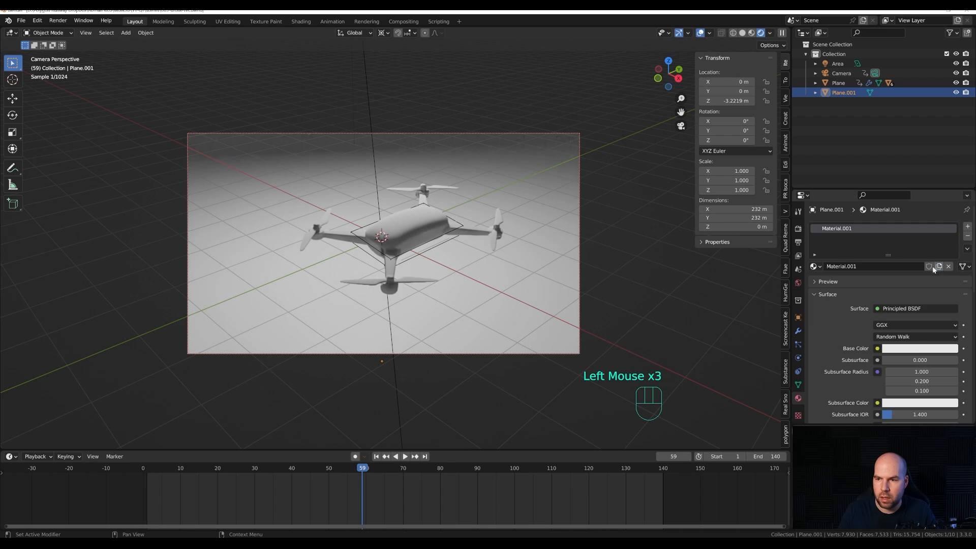
{"action": "left_click", "coordinate": [918, 349]}
{"action": "left_click_drag", "start_coordinate": [925, 249], "coordinate": [918, 238]}
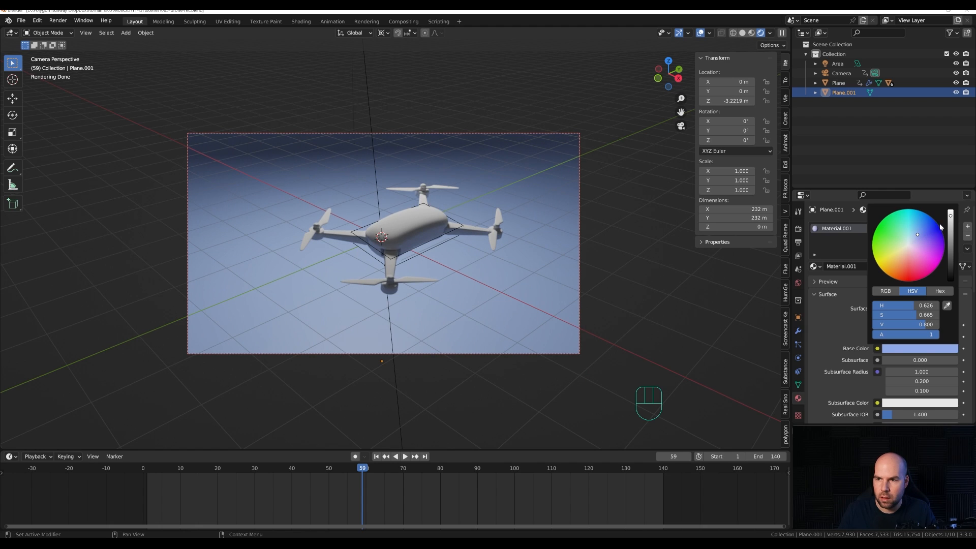
{"action": "left_click_drag", "start_coordinate": [952, 219], "coordinate": [951, 227]}
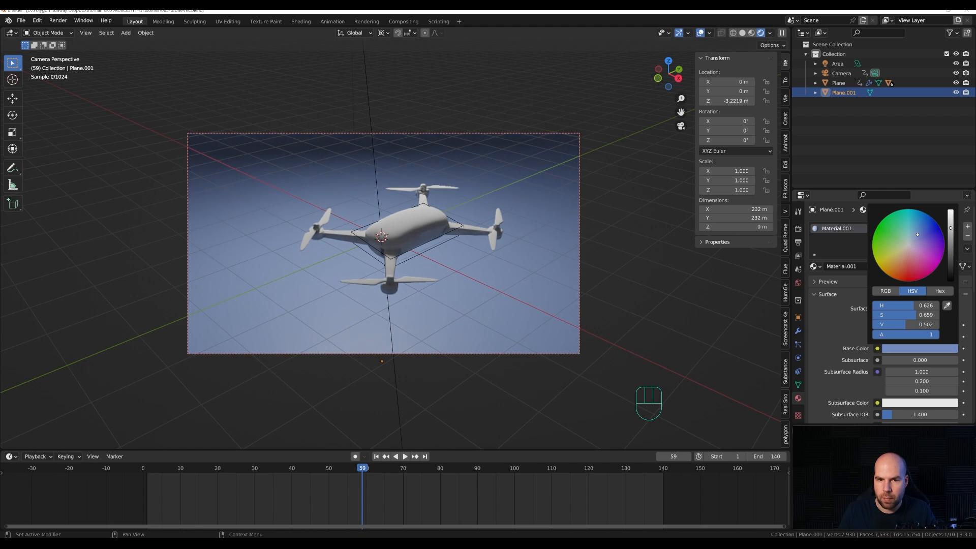
Step: Raise the ground material's roughness to about 0.786
{"action": "scroll", "coordinate": [853, 358], "scroll_direction": "down", "scroll_amount": 2}
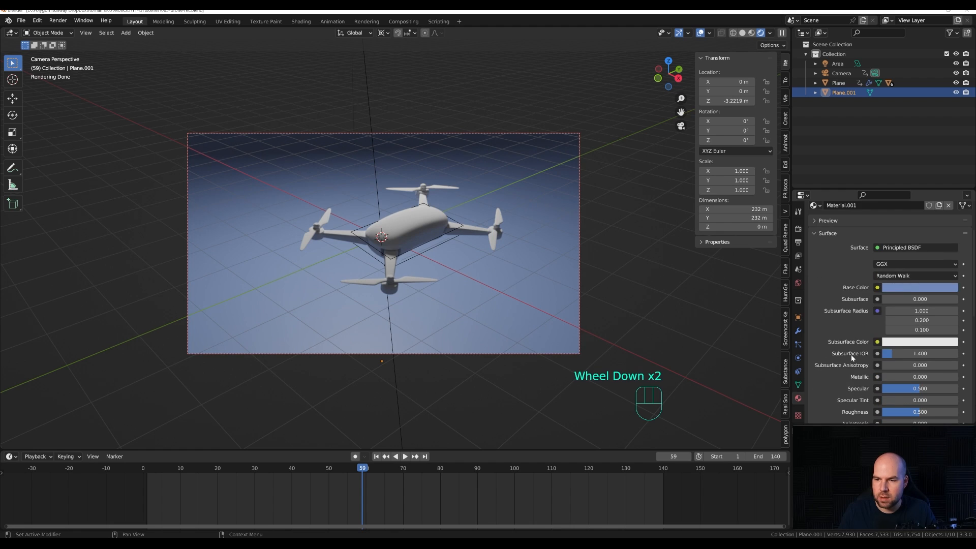
{"action": "scroll", "coordinate": [856, 368], "scroll_direction": "down", "scroll_amount": 1}
{"action": "left_click_drag", "start_coordinate": [914, 362], "coordinate": [935, 362]}
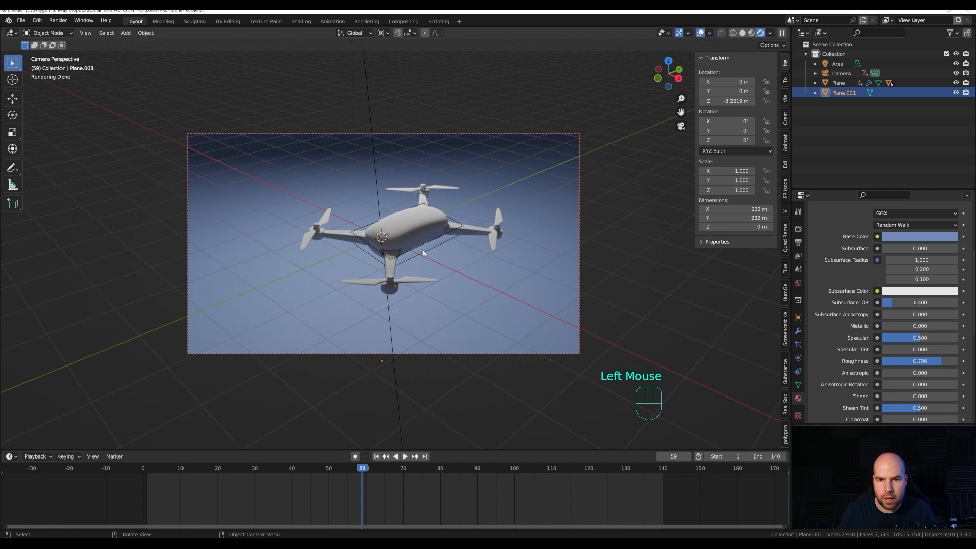
Step: Give the drone body a new material with a pure white base color and a roughness of about 0.088
{"action": "left_click", "coordinate": [426, 228]}
{"action": "left_click", "coordinate": [884, 267]}
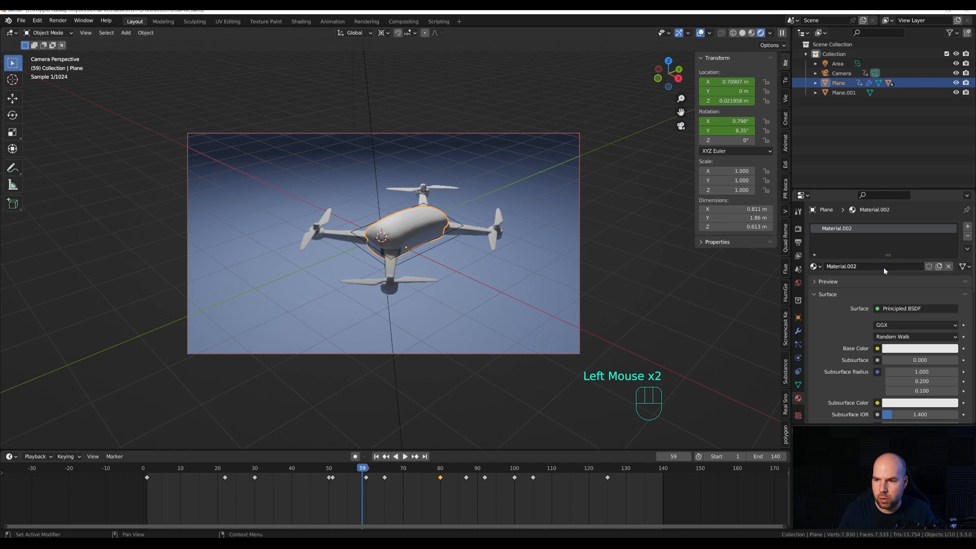
{"action": "left_click", "coordinate": [920, 349]}
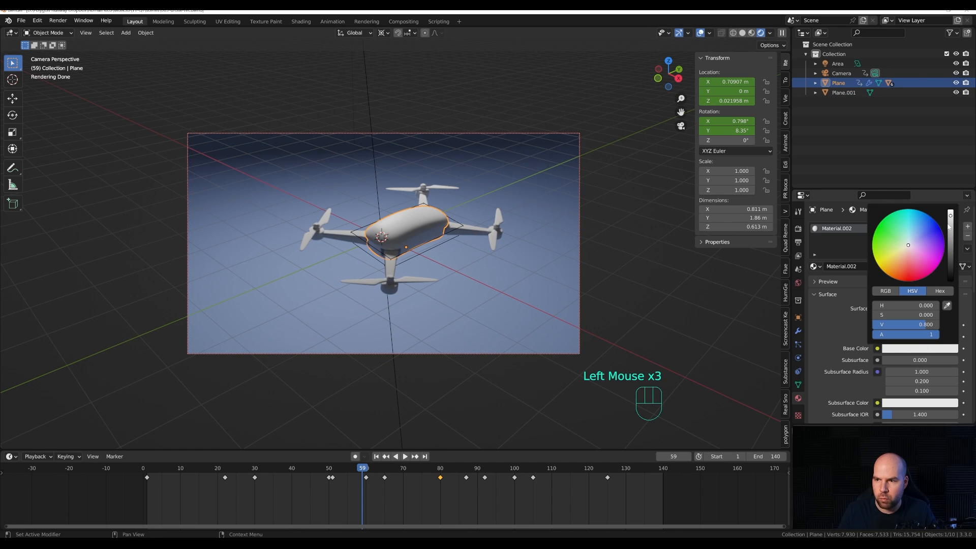
{"action": "scroll", "coordinate": [840, 357], "scroll_direction": "down", "scroll_amount": 3}
{"action": "left_click", "coordinate": [921, 402]}
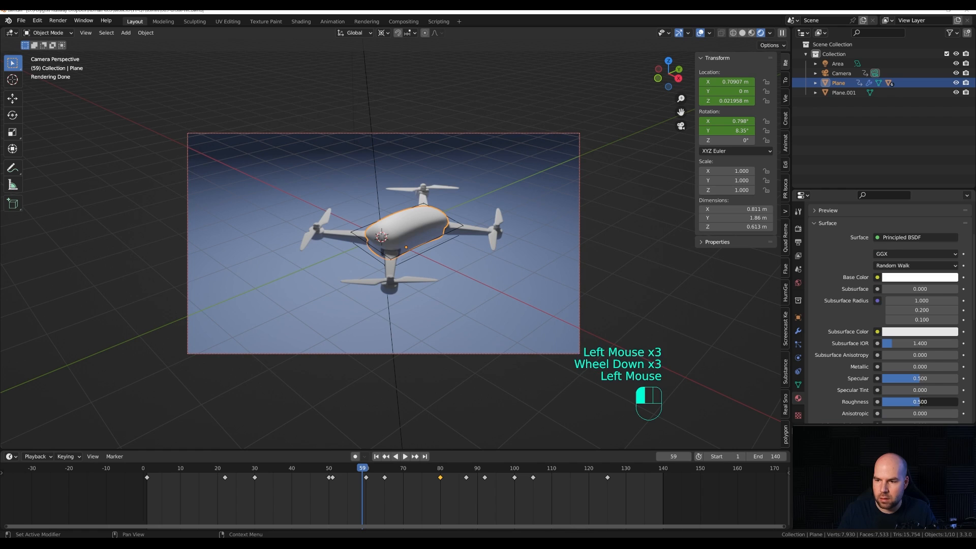
{"action": "left_click_drag", "start_coordinate": [921, 401], "coordinate": [902, 401]}
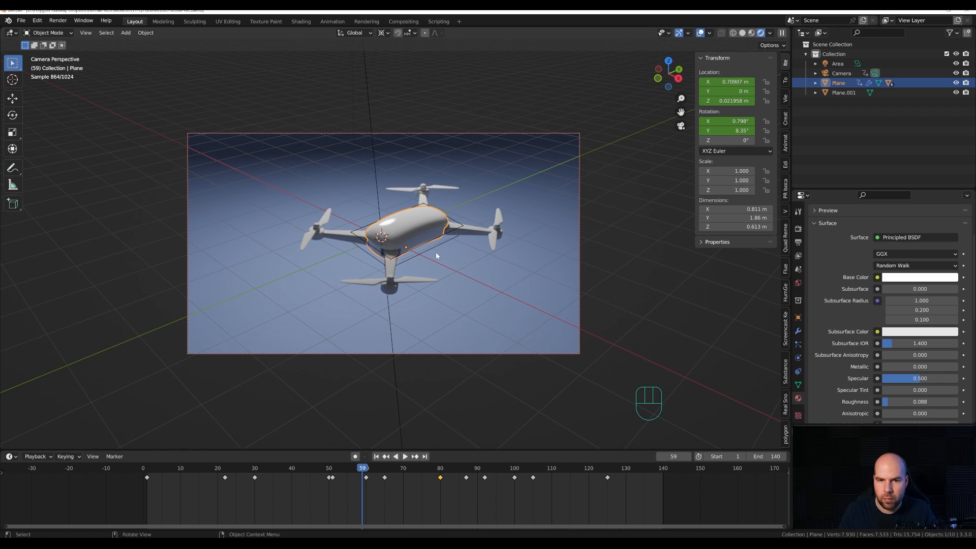
Step: Create a new material for the drone arms with a gray base color, value about 0.243
{"action": "left_click", "coordinate": [392, 270]}
{"action": "left_click", "coordinate": [931, 269]}
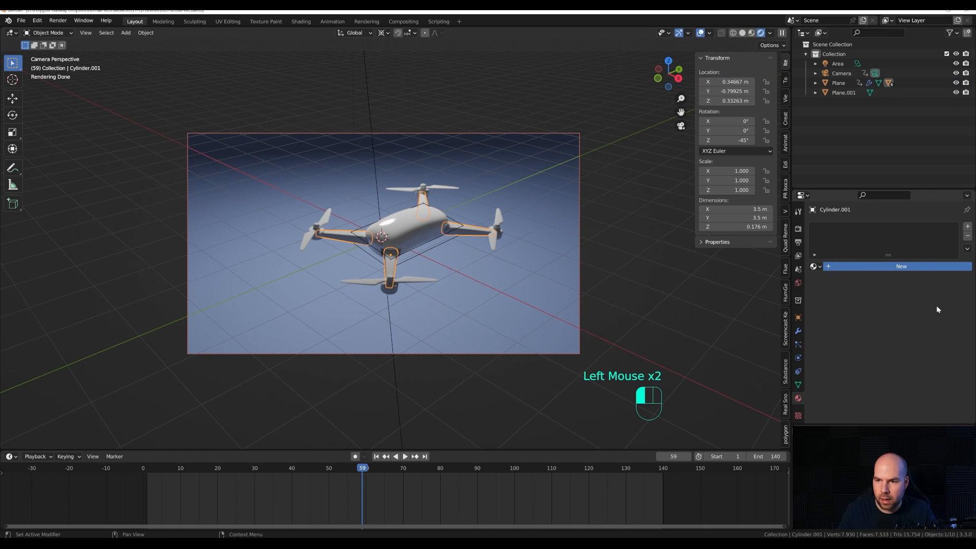
{"action": "left_click", "coordinate": [931, 349]}
{"action": "left_click_drag", "start_coordinate": [951, 219], "coordinate": [951, 243]}
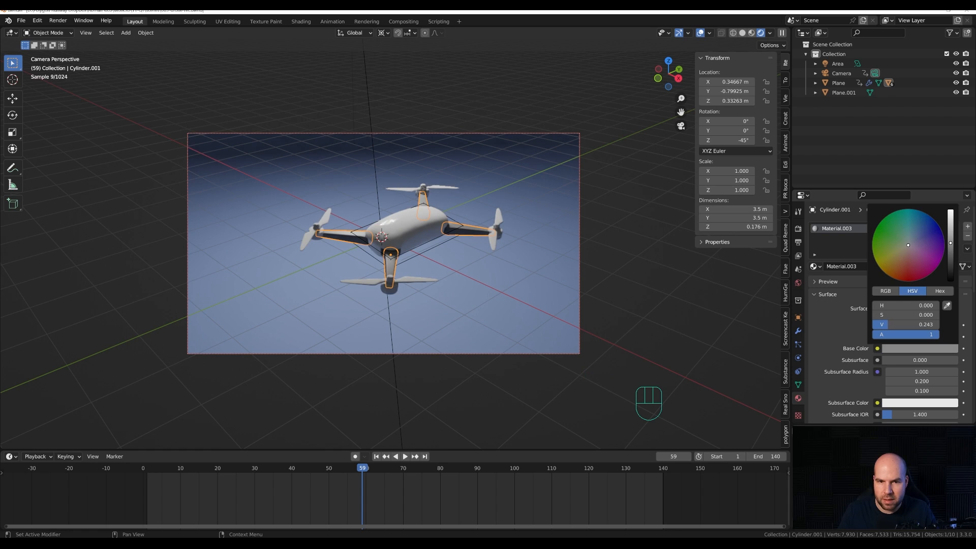
Step: Assign the body's white Material.002 to the motor housings and the propeller hubs
{"action": "left_click", "coordinate": [393, 290]}
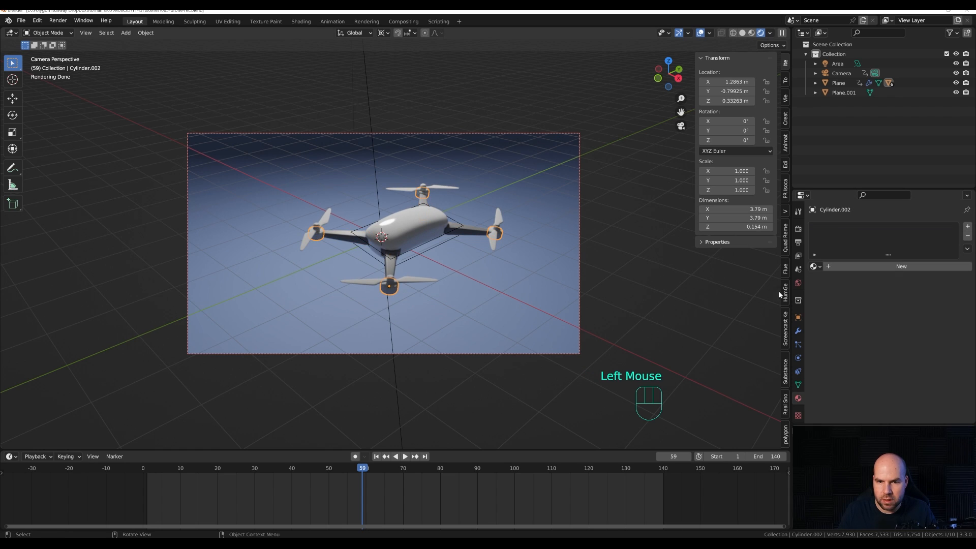
{"action": "left_click", "coordinate": [816, 267]}
{"action": "left_click", "coordinate": [834, 299]}
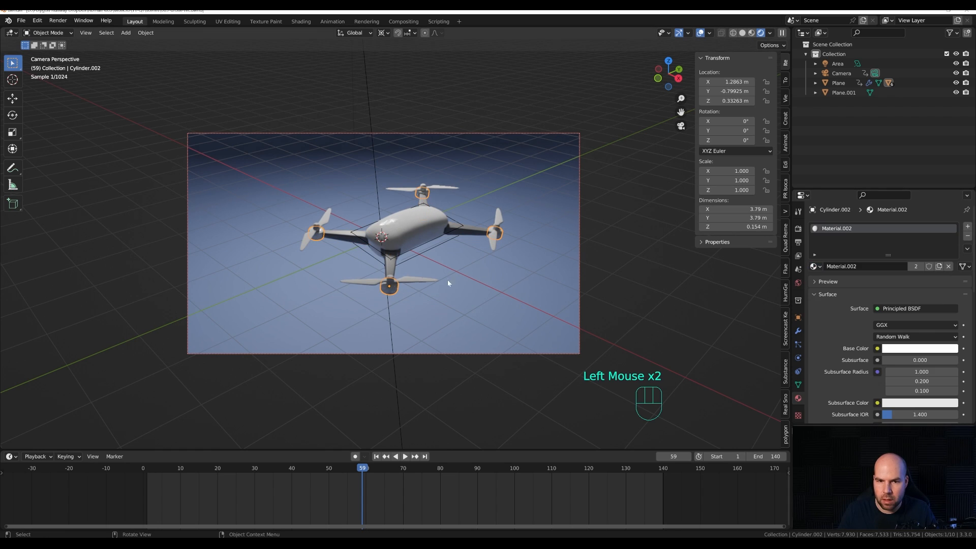
{"action": "left_click", "coordinate": [389, 278]}
{"action": "left_click", "coordinate": [816, 267]}
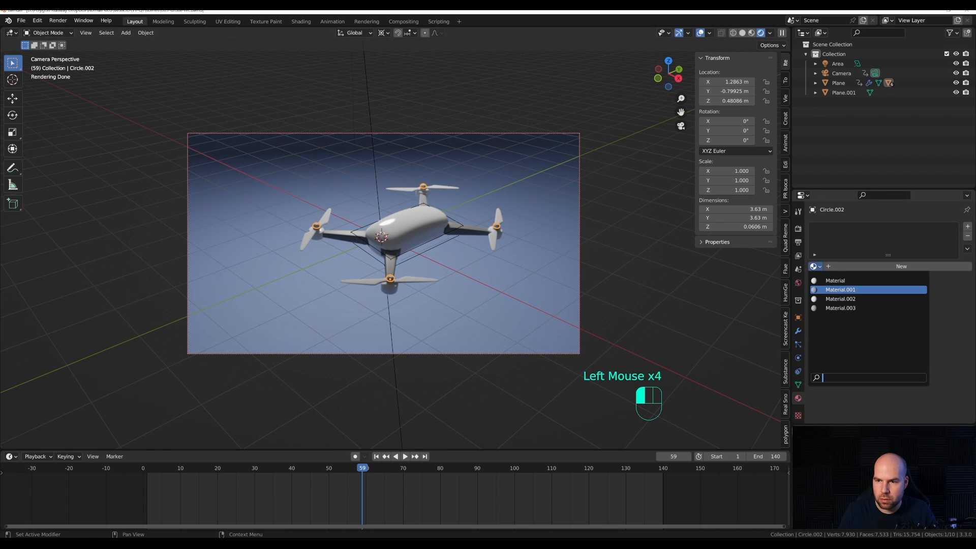
{"action": "left_click", "coordinate": [840, 299]}
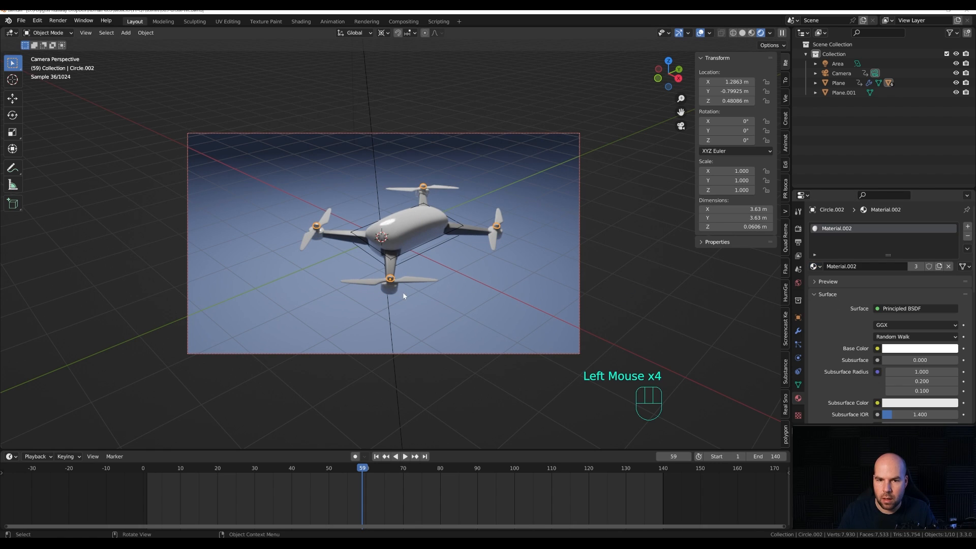
Step: Create a new material with a near-black base color for the propeller blades
{"action": "left_click", "coordinate": [399, 284]}
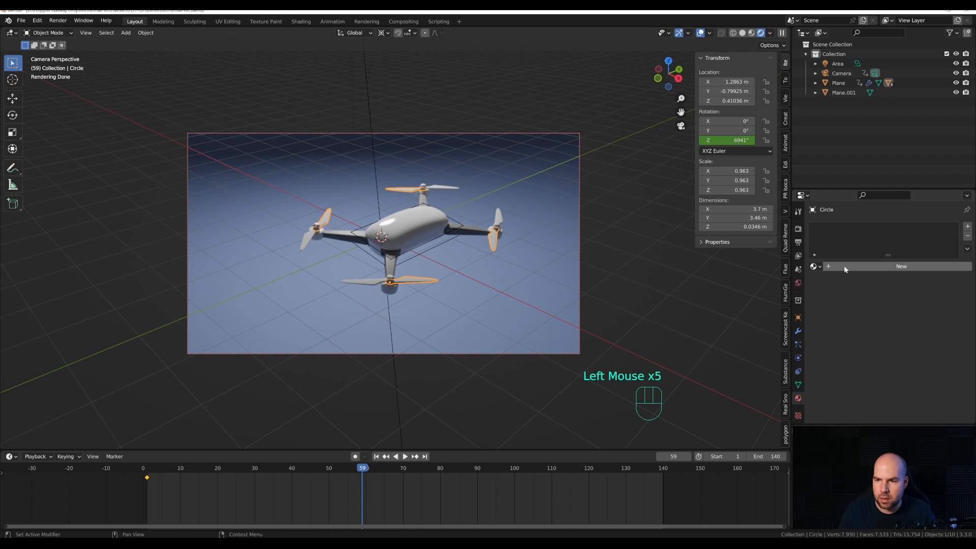
{"action": "left_click", "coordinate": [846, 267]}
{"action": "left_click", "coordinate": [917, 348]}
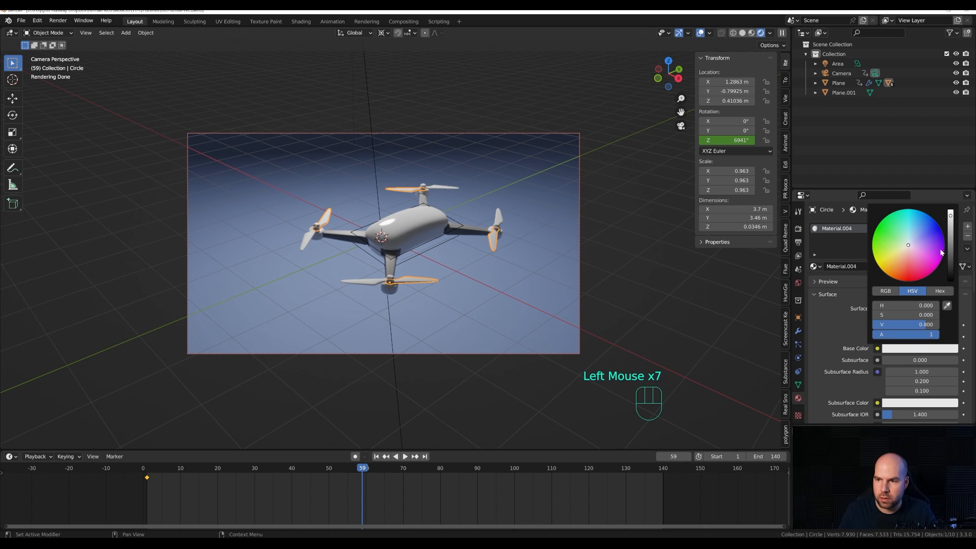
{"action": "left_click_drag", "start_coordinate": [950, 248], "coordinate": [951, 272]}
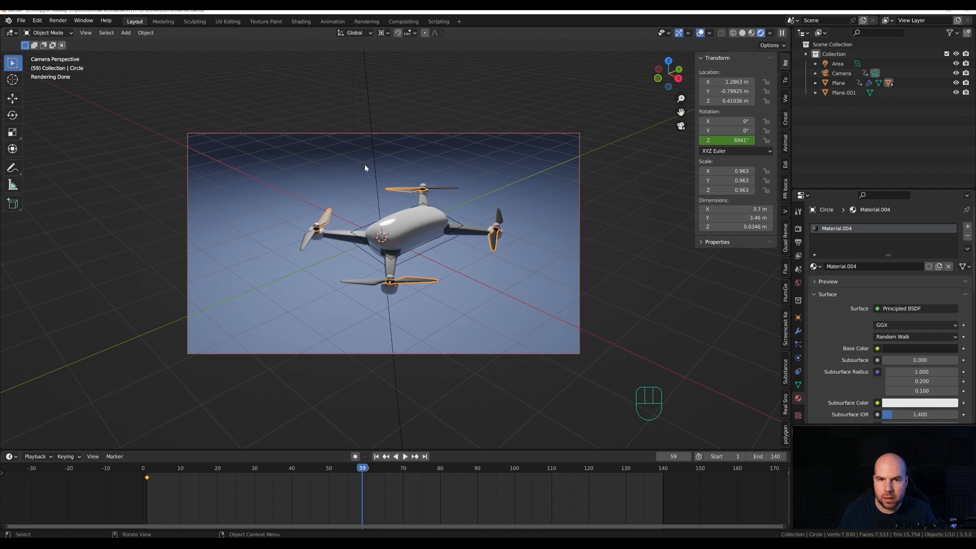
Step: Duplicate the area light in place and rotate the copy about 72° around the global Z axis
{"action": "left_click", "coordinate": [367, 102]}
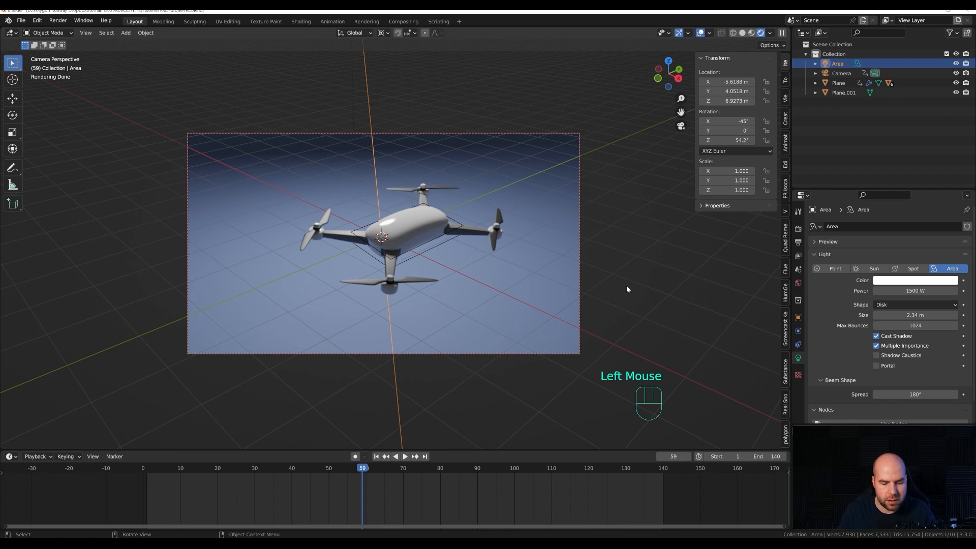
{"action": "key", "text": "shift+d"}
{"action": "right_click", "coordinate": [601, 212]}
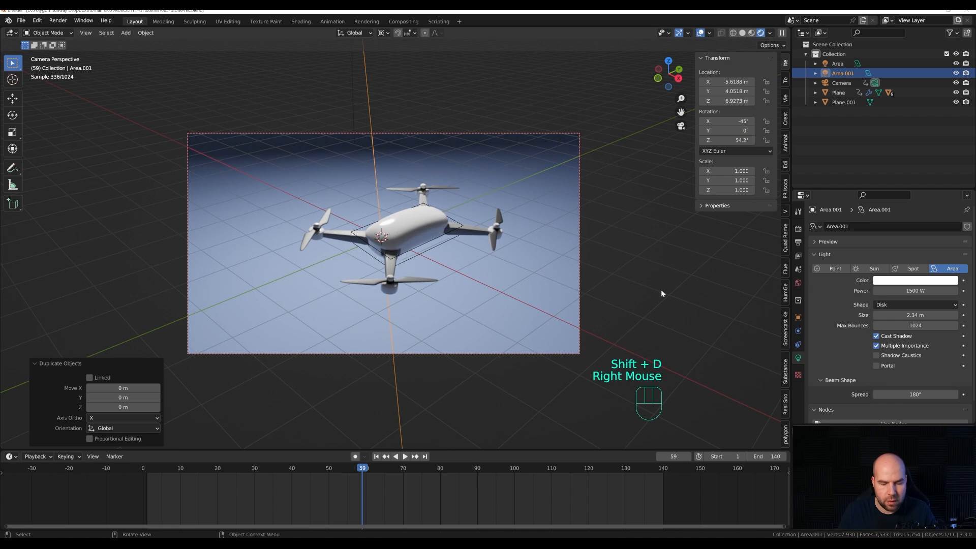
{"action": "key", "text": "r"}
{"action": "key", "text": "z"}
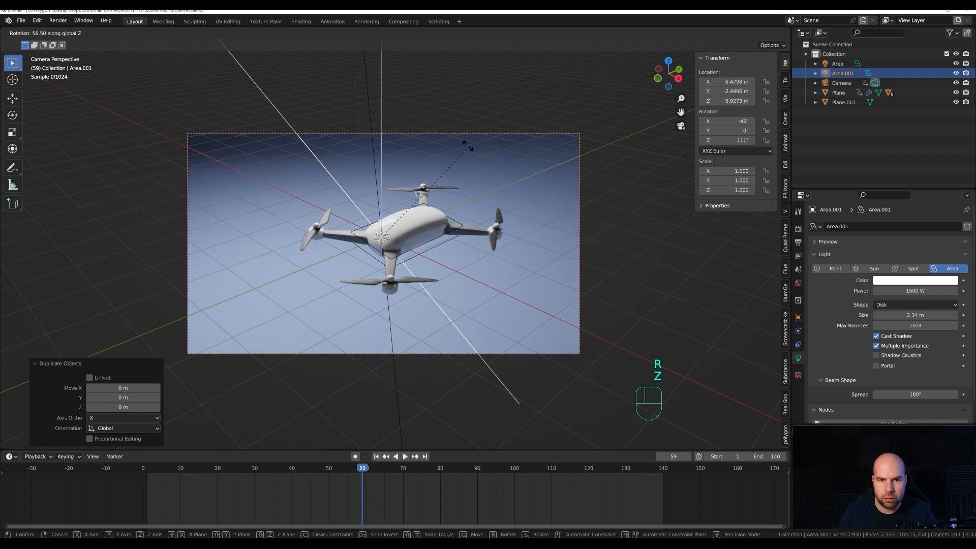
{"action": "left_click", "coordinate": [505, 176]}
Step: Tilt the duplicated light about -47.3° around its local X axis and move it about 0.5 m along its local Z
{"action": "key", "text": "r"}
{"action": "key", "text": "x"}
{"action": "key", "text": "x"}
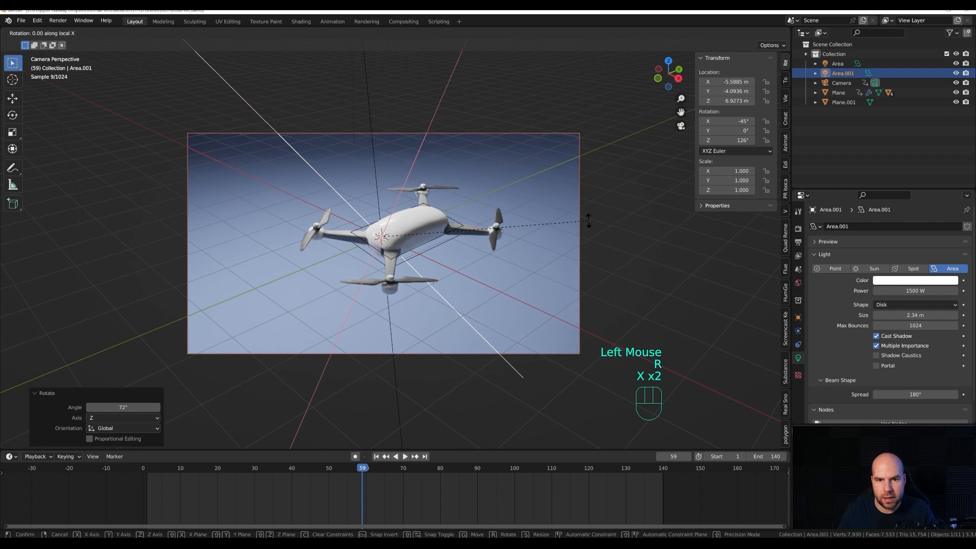
{"action": "left_click", "coordinate": [474, 122]}
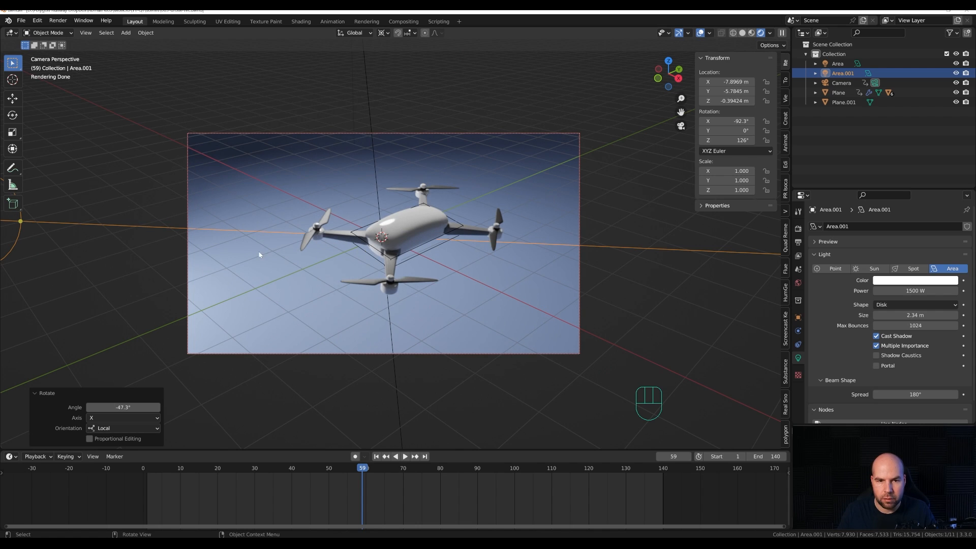
{"action": "key", "text": "g"}
{"action": "key", "text": "z"}
{"action": "key", "text": "z"}
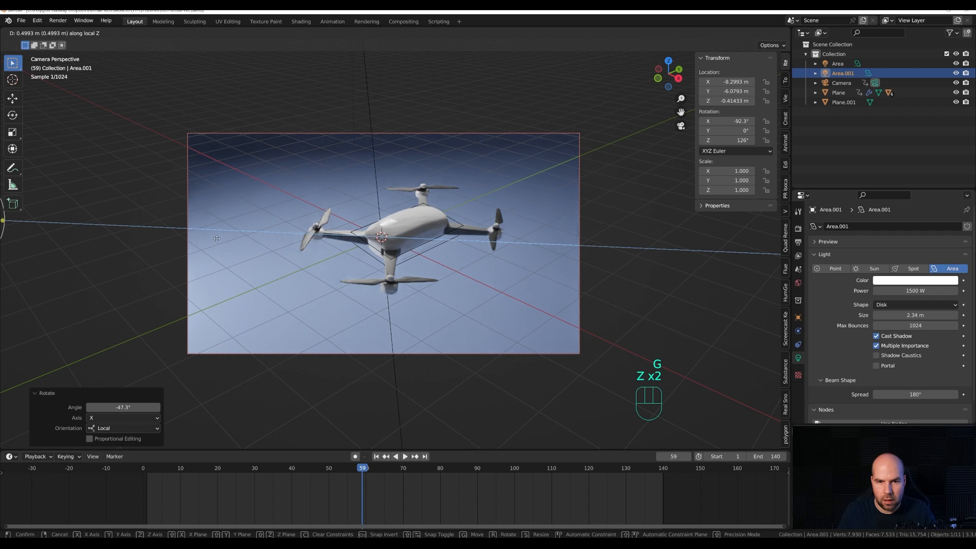
{"action": "left_click", "coordinate": [217, 238]}
Step: Set the second area light's color to light blue and its power to 750 W
{"action": "left_click", "coordinate": [898, 286]}
{"action": "left_click", "coordinate": [906, 192]}
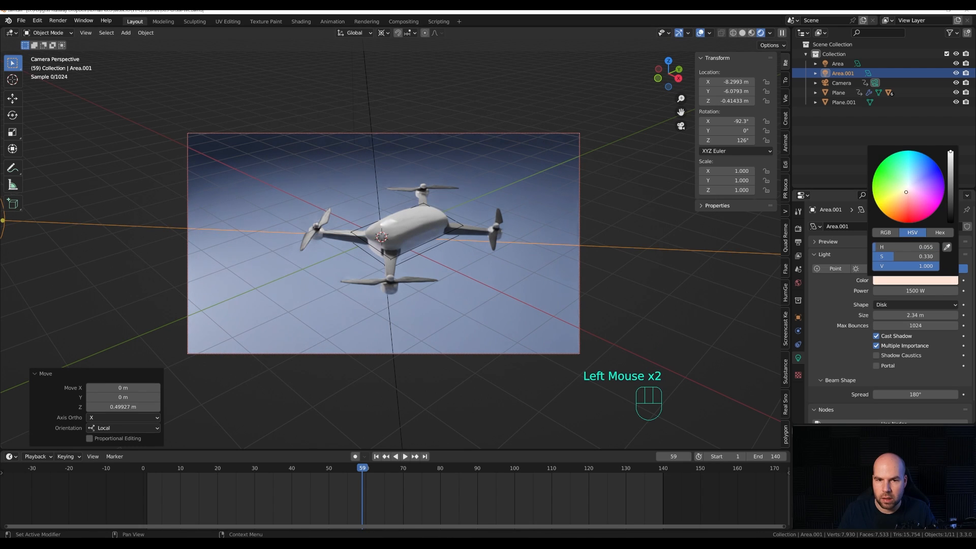
{"action": "left_click_drag", "start_coordinate": [900, 196], "coordinate": [915, 177]}
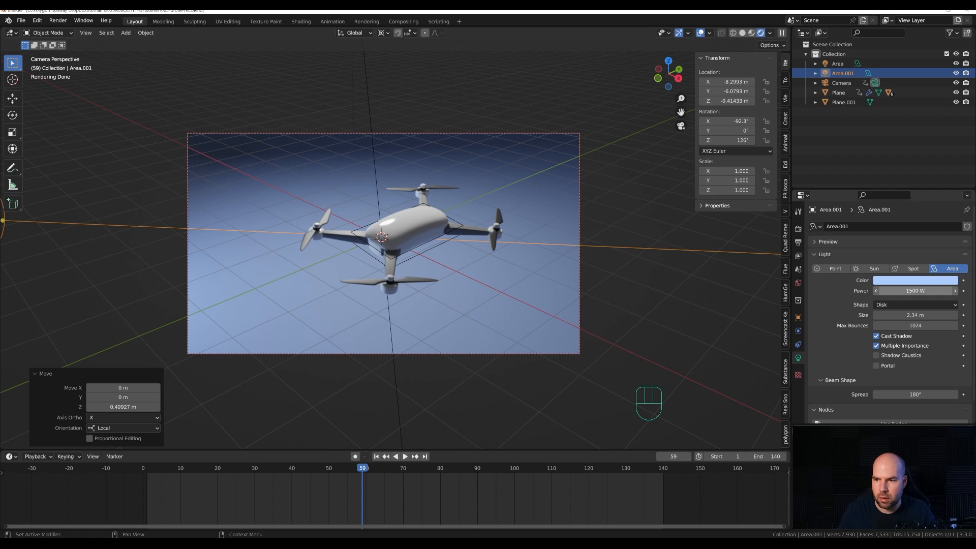
{"action": "left_click", "coordinate": [915, 291]}
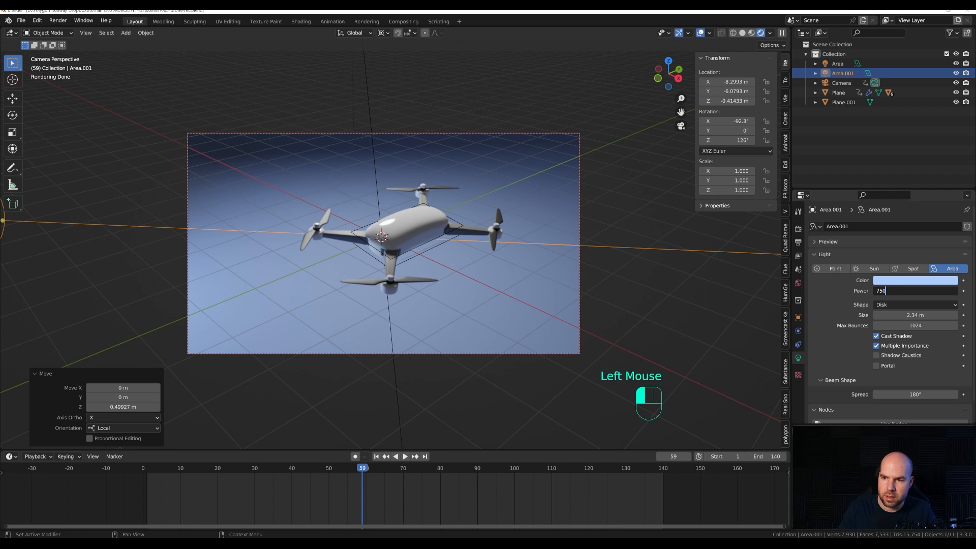
{"action": "key", "text": "Return"}
Step: Move the blue area light about 1.4 m closer to the drone along its local Z axis
{"action": "key", "text": "g"}
{"action": "key", "text": "z"}
{"action": "key", "text": "z"}
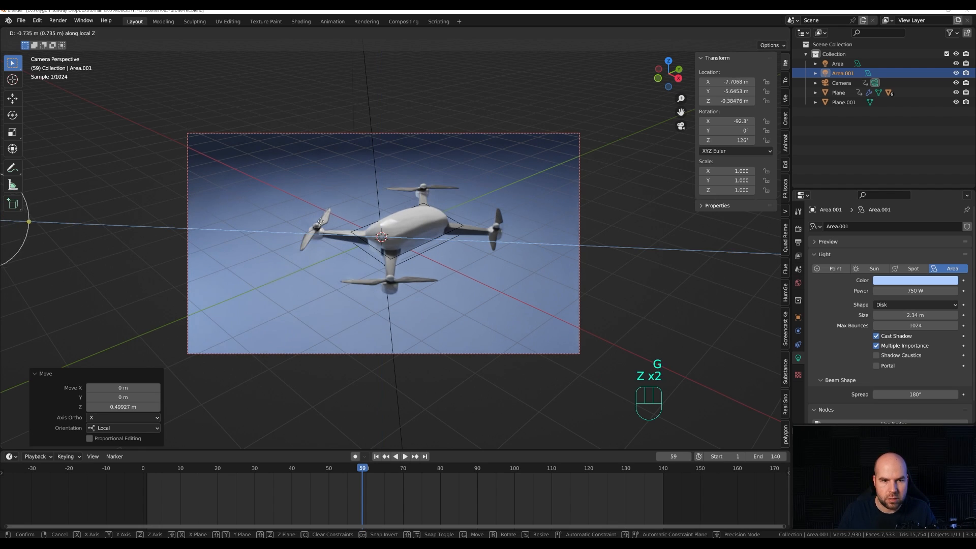
{"action": "left_click", "coordinate": [424, 202]}
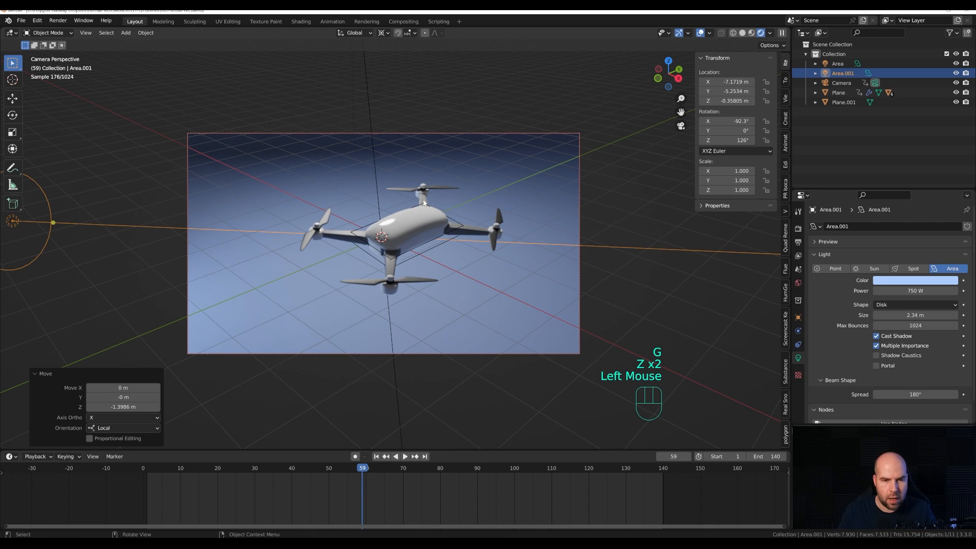
Step: Duplicate the blue area light and rotate the copy about -136° around the global Z axis
{"action": "key", "text": "shift+d"}
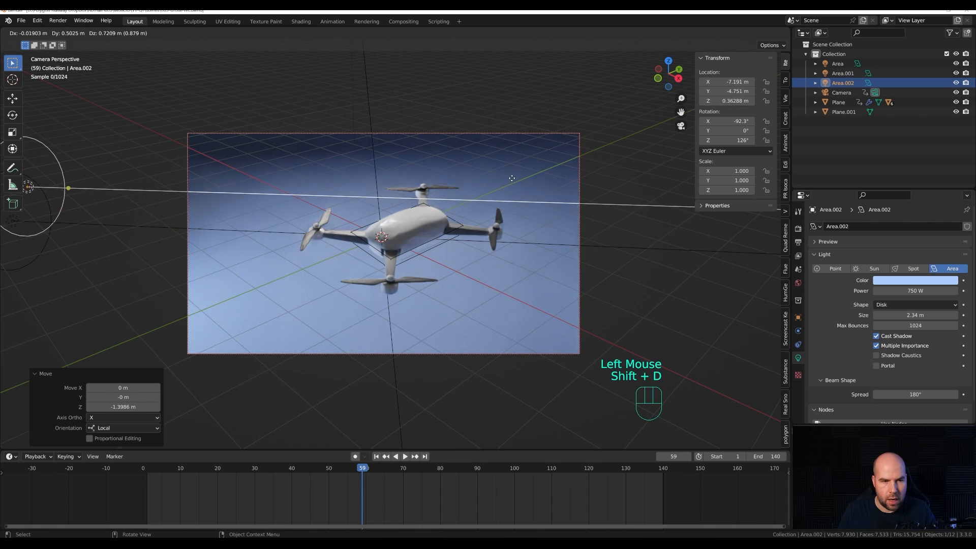
{"action": "key", "text": "r"}
{"action": "key", "text": "z"}
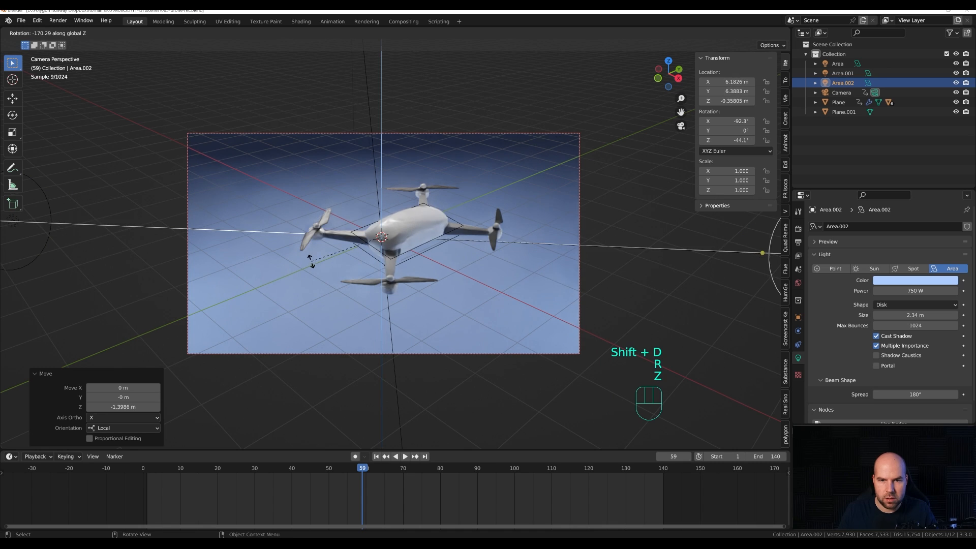
{"action": "left_click", "coordinate": [351, 277]}
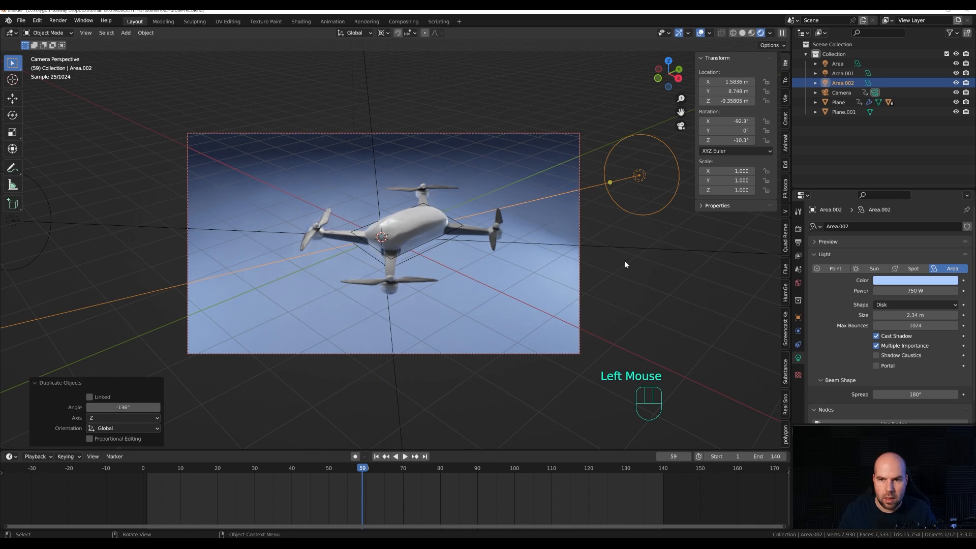
Step: Clear the third light's rotation so it points straight down and raise it about 3.22 m along global Z
{"action": "scroll", "coordinate": [648, 258], "scroll_direction": "down", "scroll_amount": 2}
{"action": "key", "text": "alt+r"}
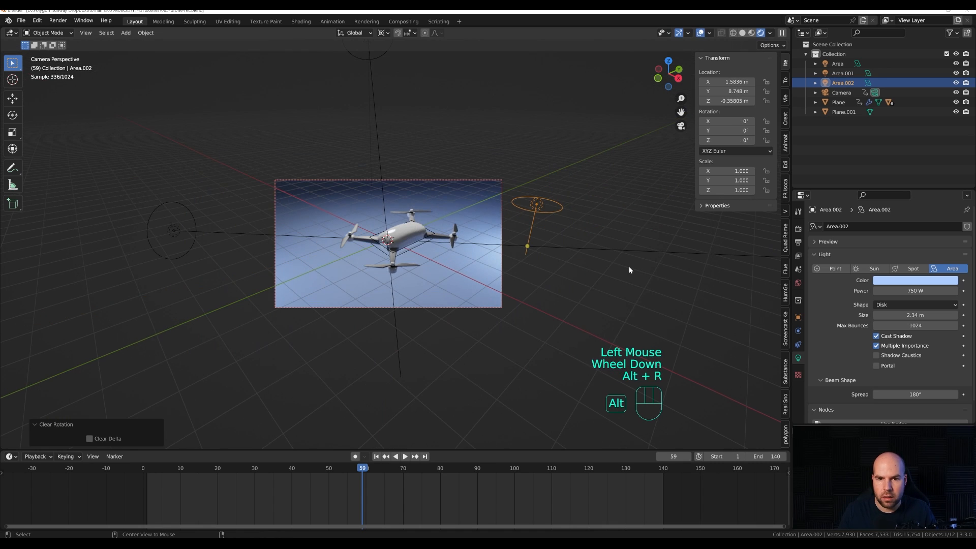
{"action": "key", "text": "g"}
{"action": "key", "text": "z"}
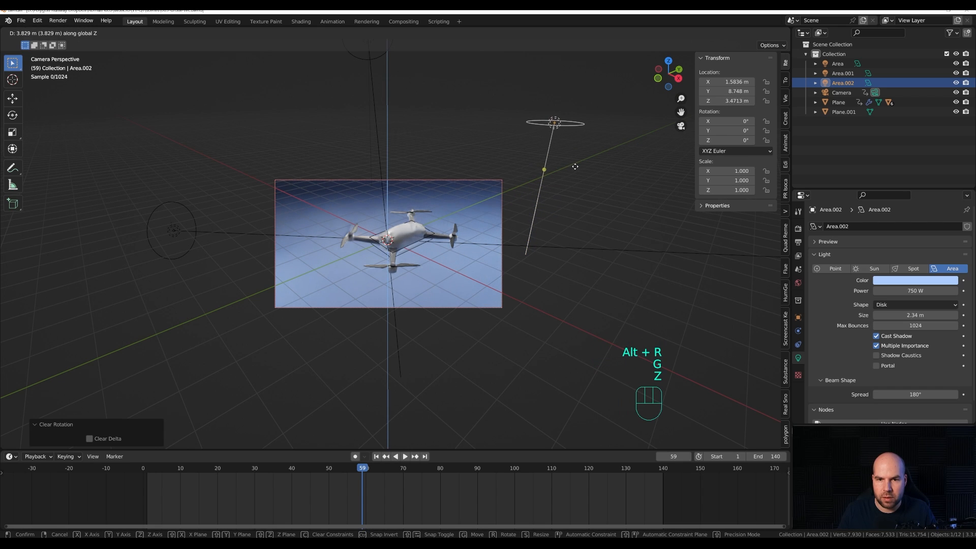
{"action": "left_click", "coordinate": [567, 187]}
Step: Move the third light horizontally by about 1.03 m in X and -3.65 m in Y, and enlarge it to 3.38 m
{"action": "key", "text": "g"}
{"action": "key", "text": "shift+z"}
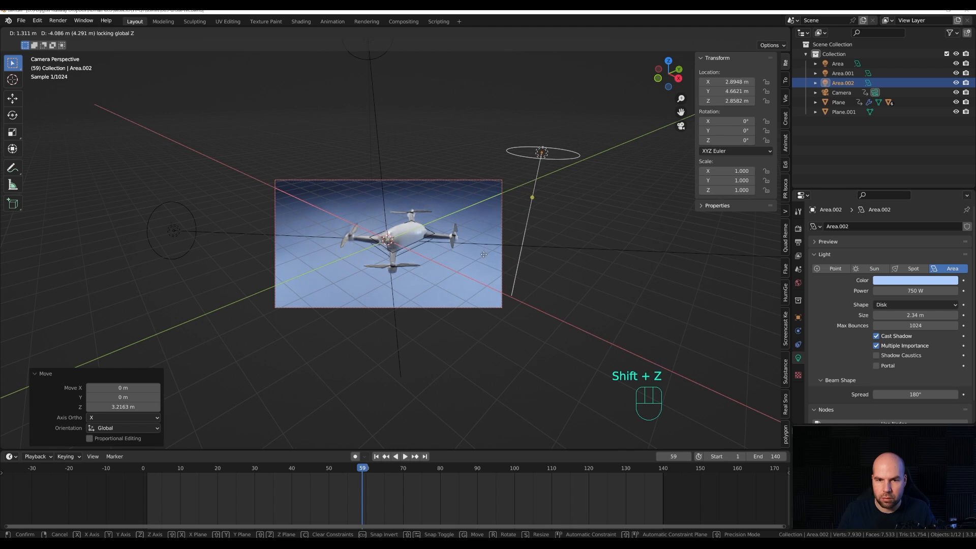
{"action": "left_click", "coordinate": [568, 155]}
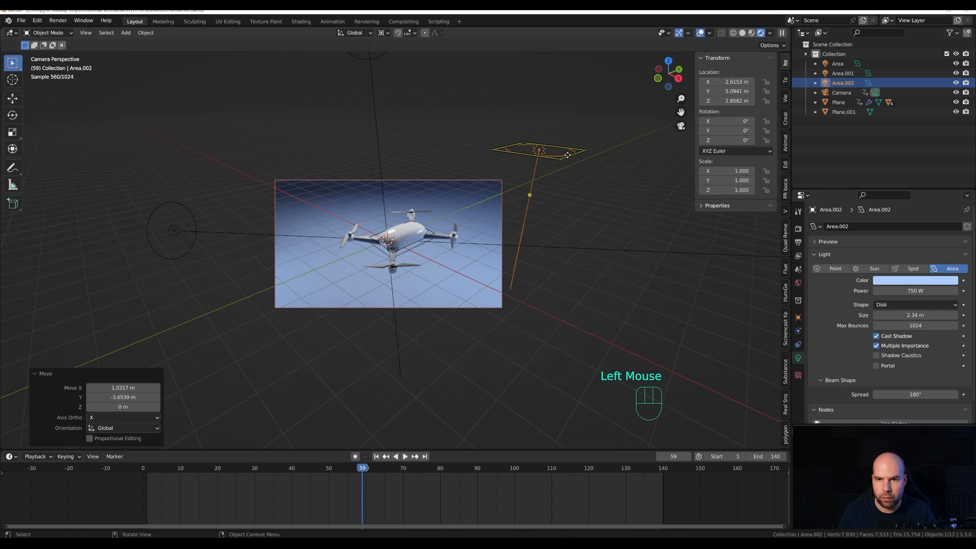
{"action": "left_click_drag", "start_coordinate": [581, 149], "coordinate": [671, 164]}
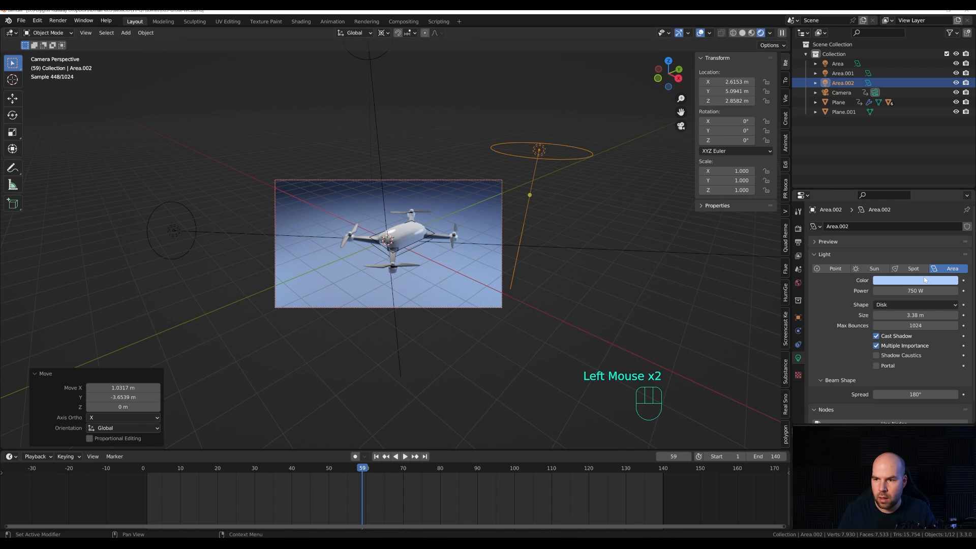
Step: Fine-tune the third light's horizontal position to about X 2.66 m and Y 6.07 m, keeping its height locked
{"action": "key", "text": "g"}
{"action": "key", "text": "shift+z"}
{"action": "left_click", "coordinate": [446, 260]}
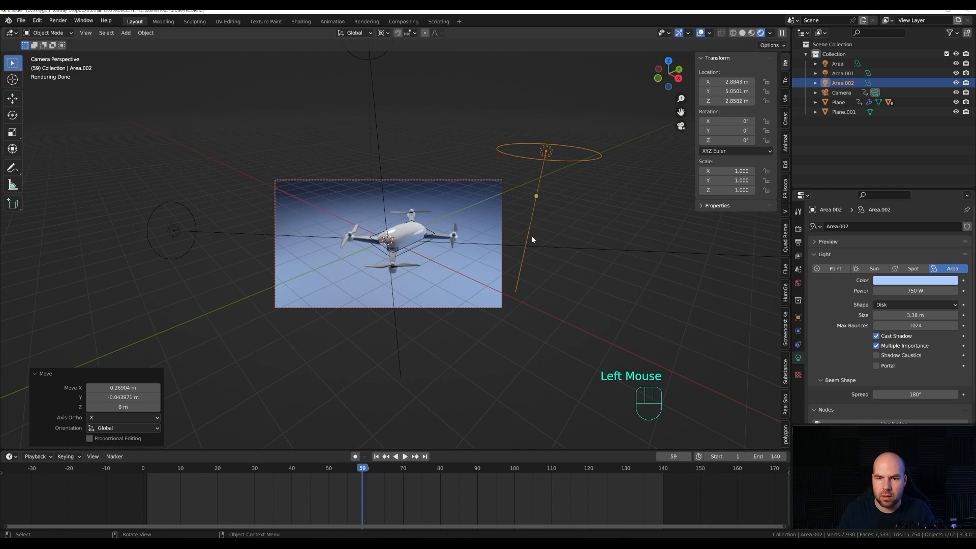
{"action": "key", "text": "g"}
{"action": "key", "text": "shift+z"}
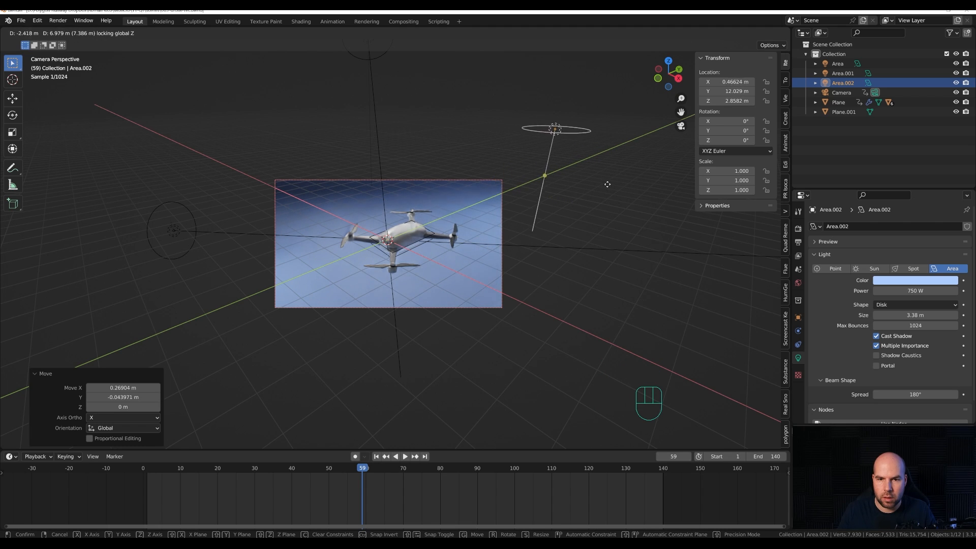
{"action": "left_click", "coordinate": [558, 224]}
{"action": "scroll", "coordinate": [495, 257], "scroll_direction": "up", "scroll_amount": 2}
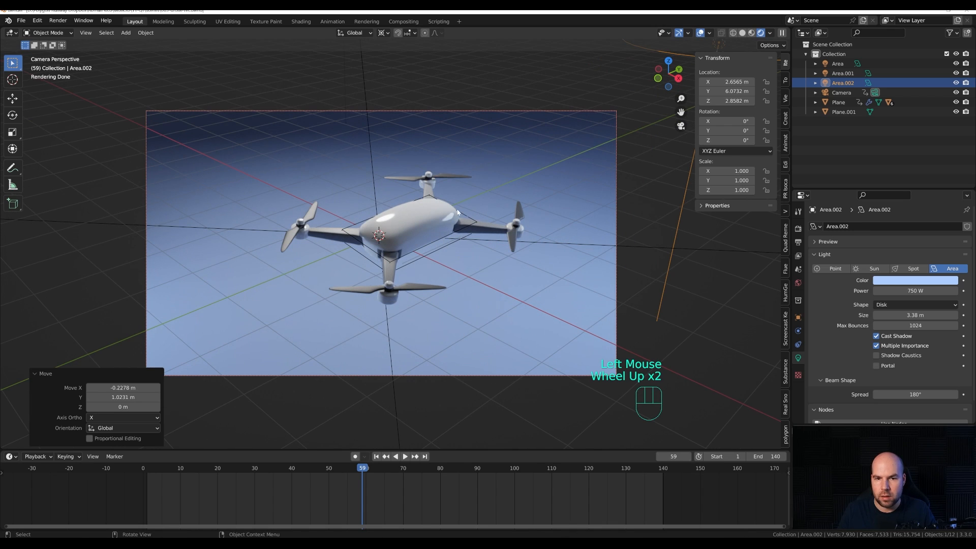
Step: Make a linked duplicate of the third area light, moved horizontally about -15.23 m in X and 3.02 m in Y
{"action": "scroll", "coordinate": [473, 244], "scroll_direction": "down", "scroll_amount": 1}
{"action": "scroll", "coordinate": [601, 128], "scroll_direction": "up", "scroll_amount": 3}
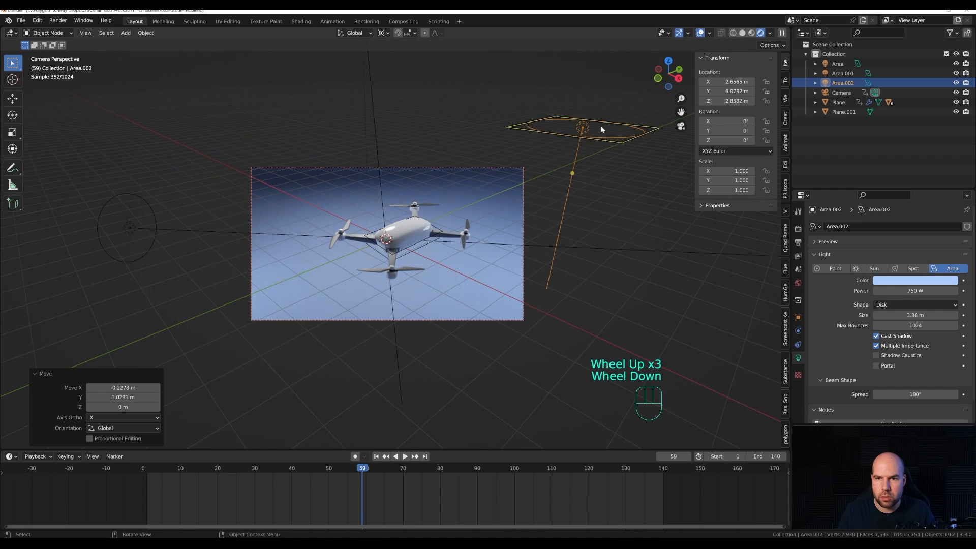
{"action": "key", "text": "alt+d"}
{"action": "key", "text": "shift+z"}
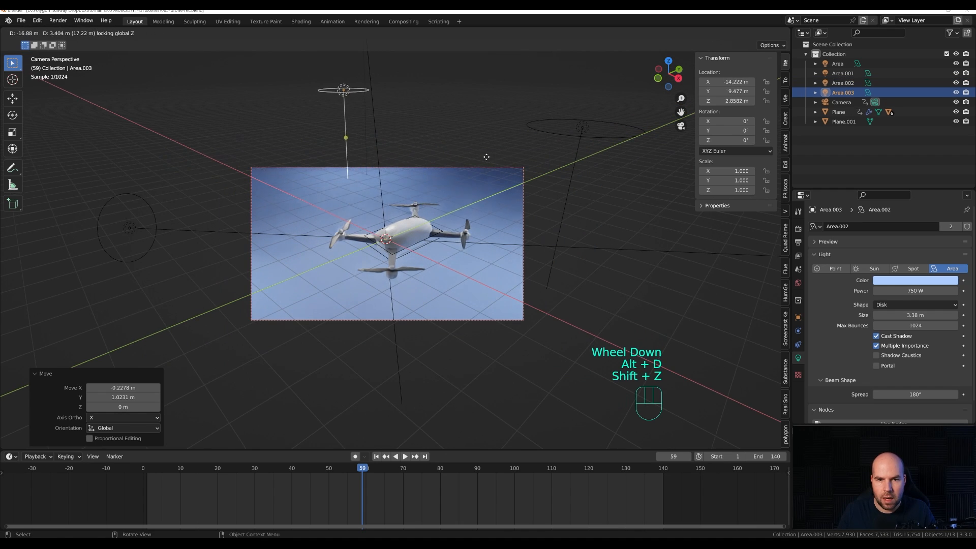
{"action": "left_click", "coordinate": [489, 163]}
Step: Set the power shared by the linked area lights to 3000 W
{"action": "left_click", "coordinate": [911, 291]}
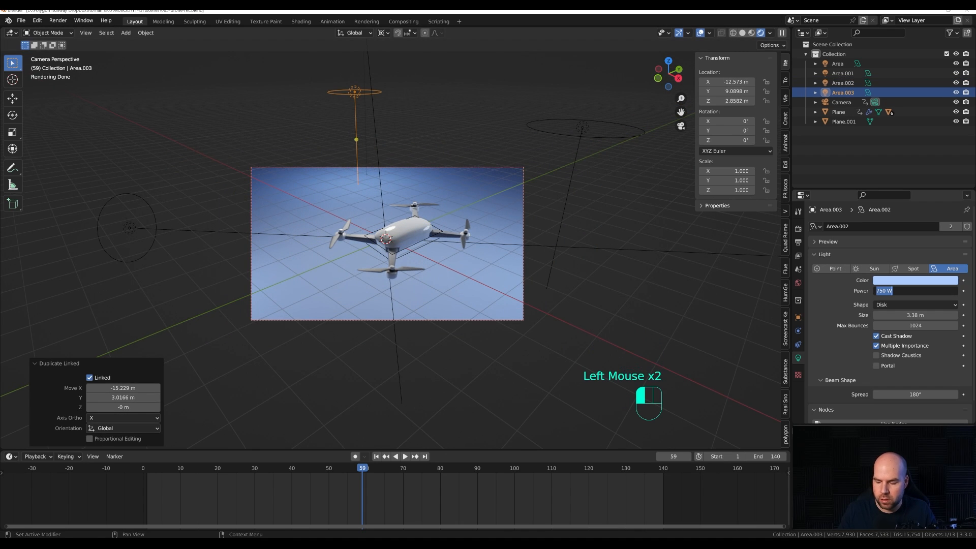
{"action": "type", "text": "300"}
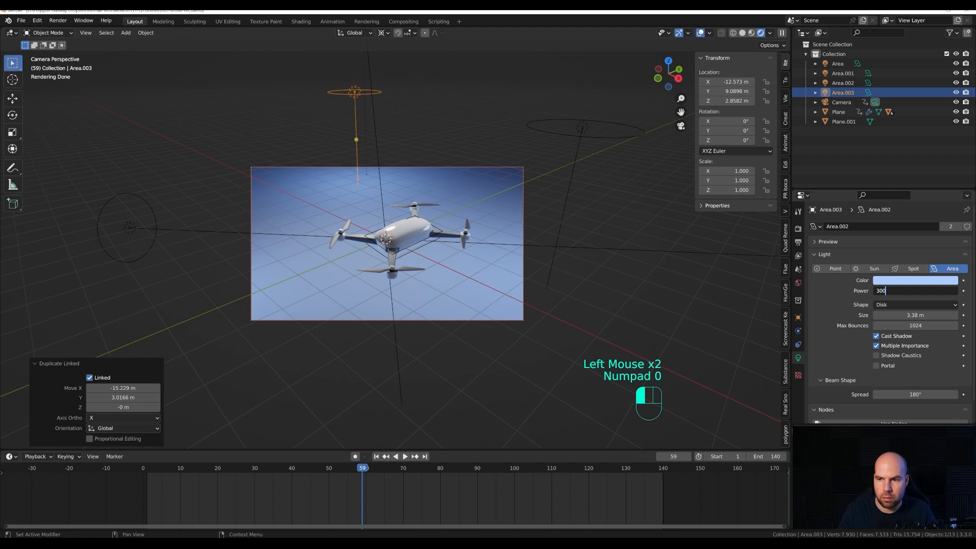
{"action": "type", "text": "0"}
{"action": "key", "text": "Return"}
Step: Reposition the new light to about X -13.01 m, Y 8.87 m and Z 1.96 m
{"action": "key", "text": "g"}
{"action": "key", "text": "z"}
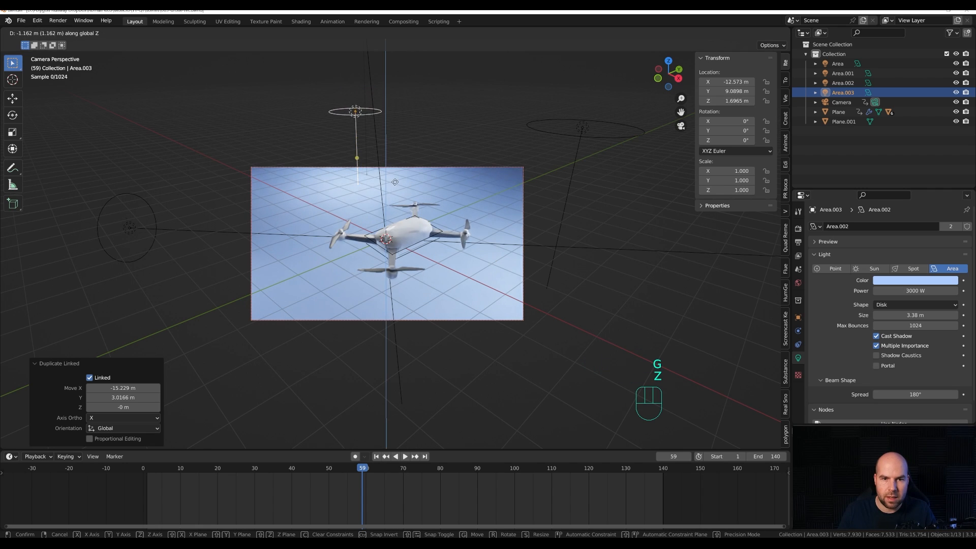
{"action": "left_click", "coordinate": [453, 229]}
{"action": "key", "text": "g"}
{"action": "key", "text": "shift+z"}
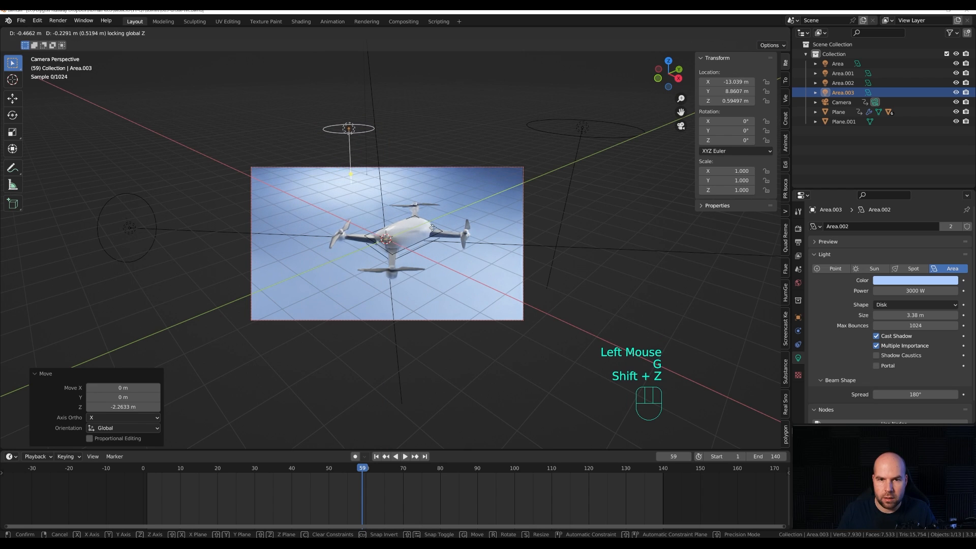
{"action": "left_click", "coordinate": [432, 228]}
{"action": "key", "text": "g"}
{"action": "key", "text": "z"}
{"action": "left_click", "coordinate": [433, 182]}
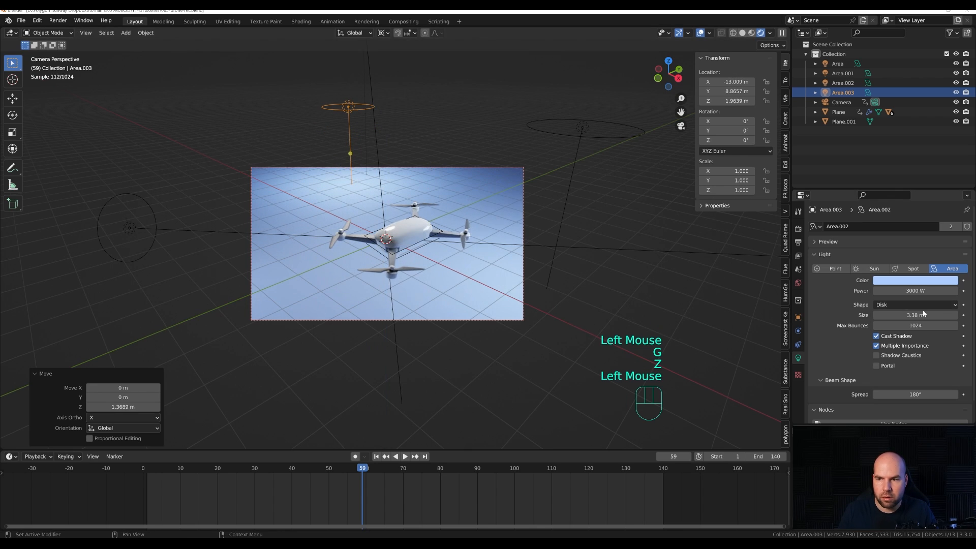
Step: Shift the colour of the linked area lights from blue to a warmer tint
{"action": "left_click", "coordinate": [915, 280]}
{"action": "left_click", "coordinate": [914, 181]}
{"action": "left_click_drag", "start_coordinate": [914, 181], "coordinate": [905, 196]}
Step: Set the ground plane material's roughness to 1.000 and its base colour to a saturated blue, about HSV 0.634, 0.884, 0.497
{"action": "left_click", "coordinate": [480, 180]}
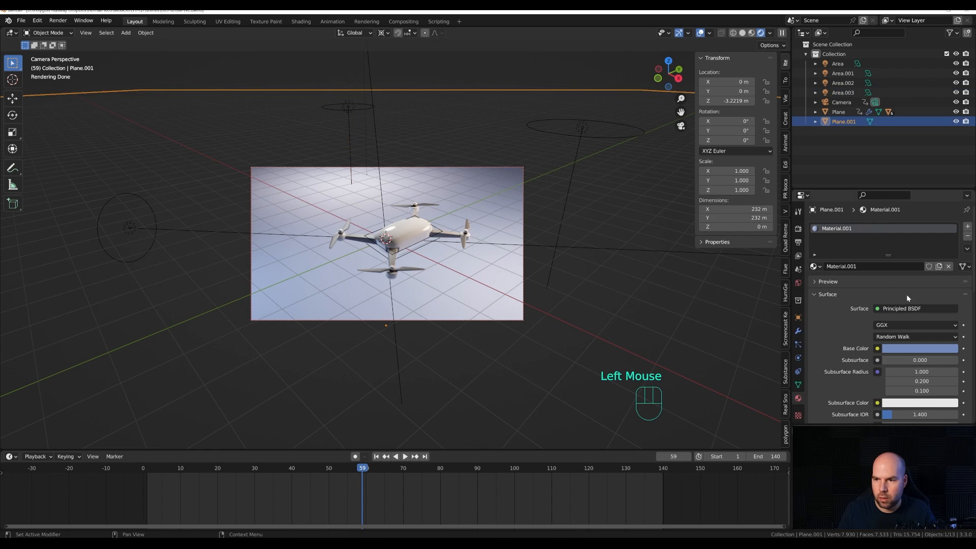
{"action": "scroll", "coordinate": [843, 370], "scroll_direction": "down", "scroll_amount": 3}
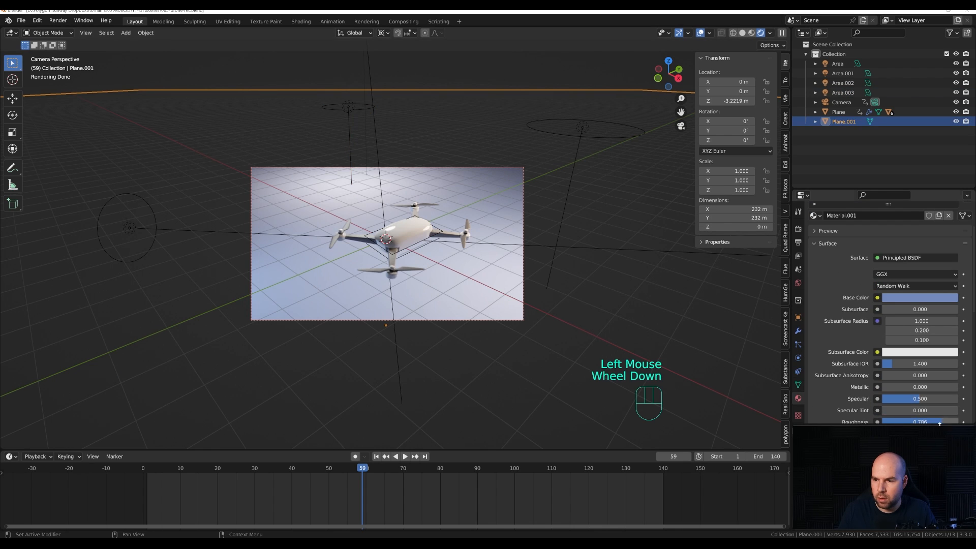
{"action": "left_click_drag", "start_coordinate": [939, 423], "coordinate": [964, 422]}
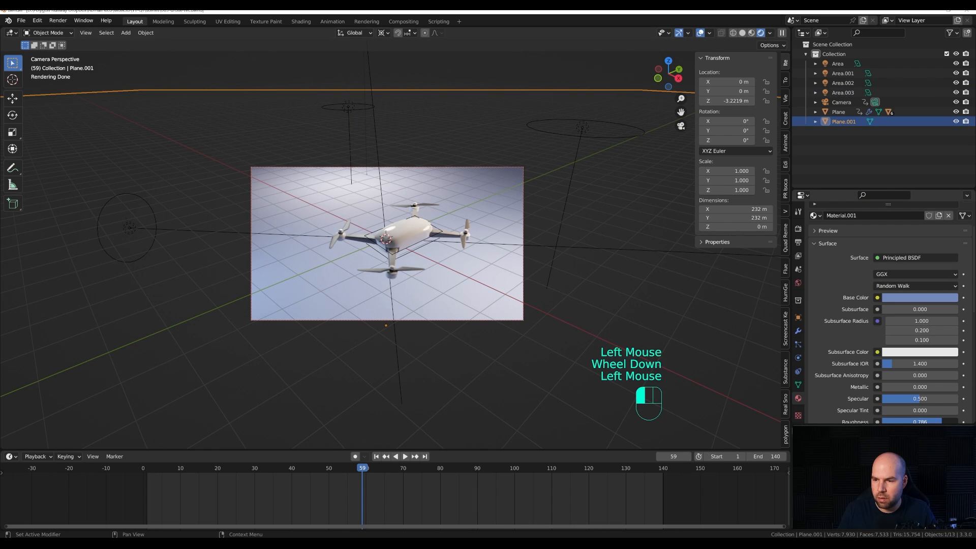
{"action": "left_click", "coordinate": [929, 298]}
{"action": "left_click_drag", "start_coordinate": [926, 186], "coordinate": [928, 176]}
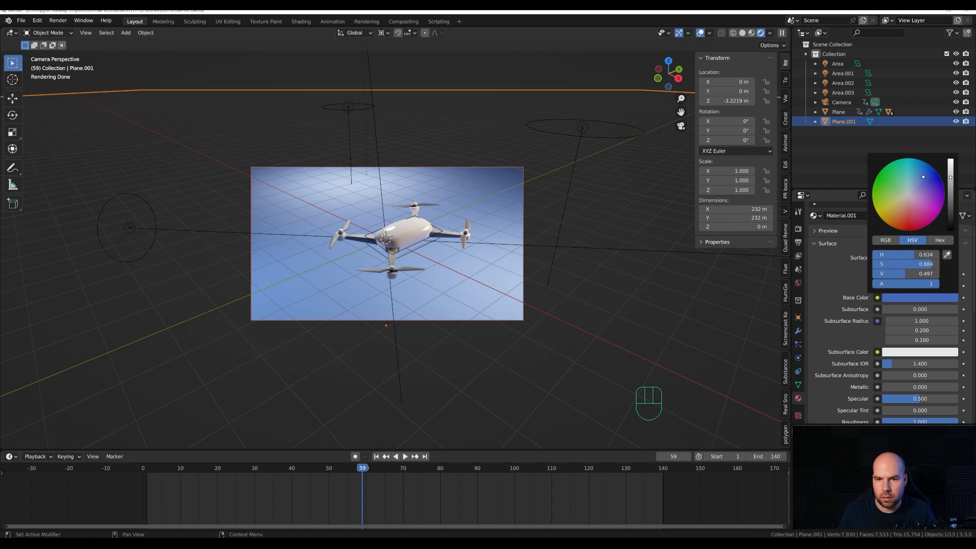
Step: Set the world background colour to a brighter blue, about HSV 0.658, 0.868, 0.502
{"action": "scroll", "coordinate": [471, 268], "scroll_direction": "up", "scroll_amount": 1}
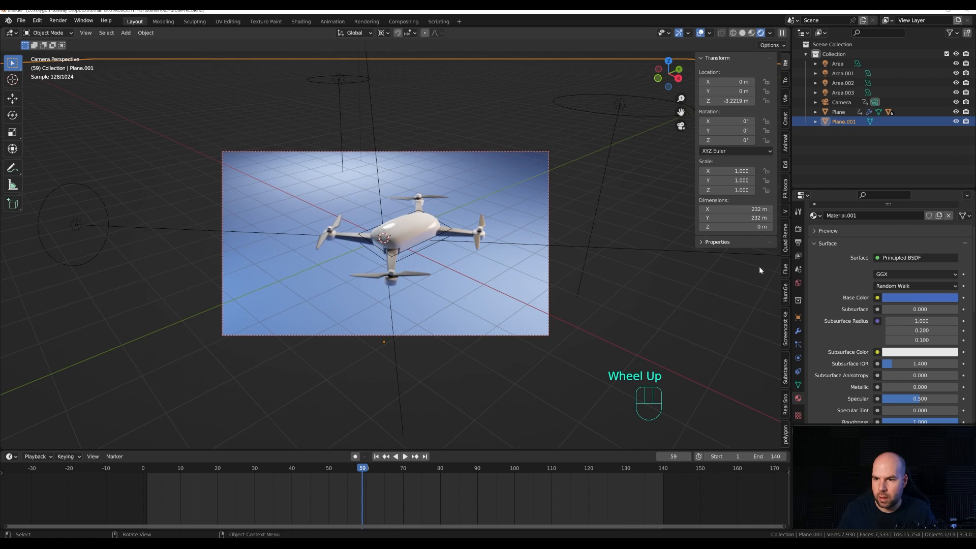
{"action": "left_click", "coordinate": [798, 283]}
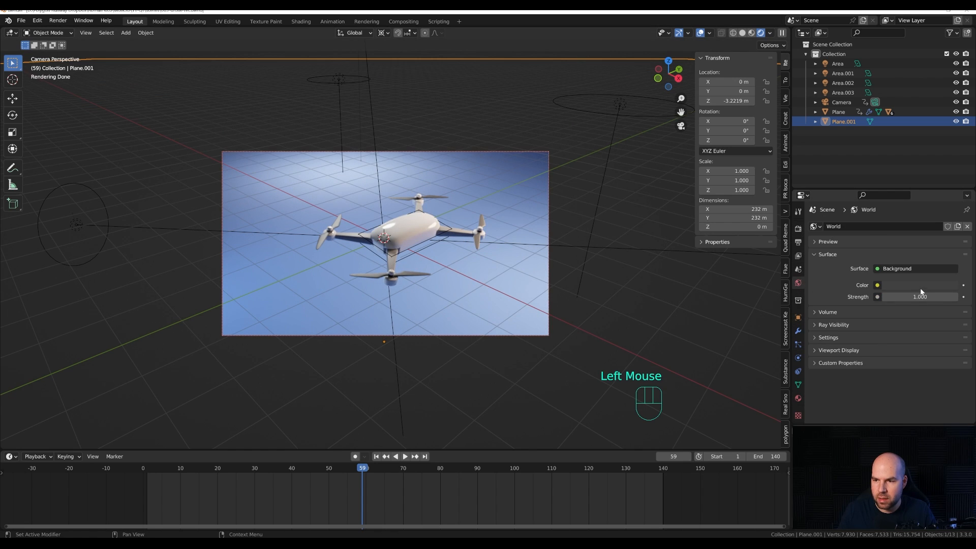
{"action": "left_click", "coordinate": [918, 286]}
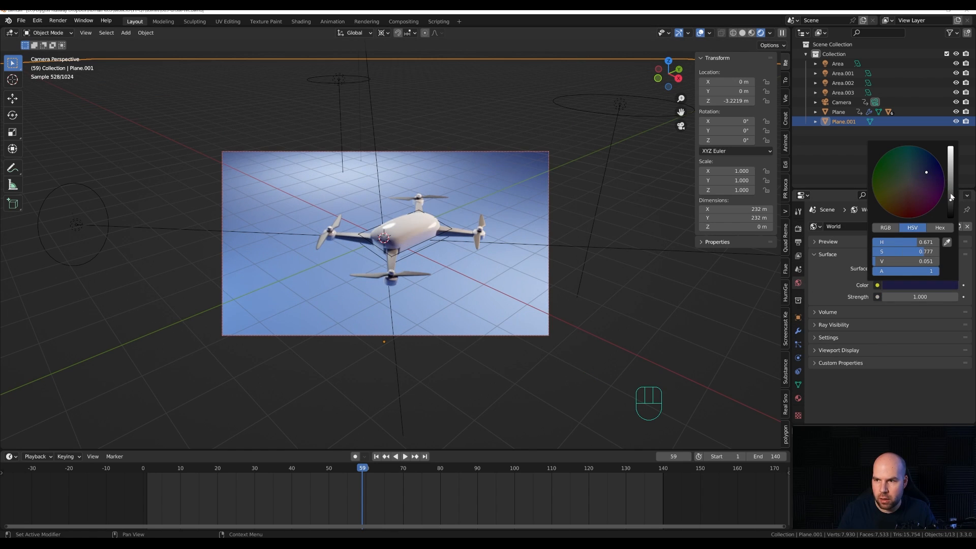
{"action": "left_click_drag", "start_coordinate": [950, 200], "coordinate": [950, 164]}
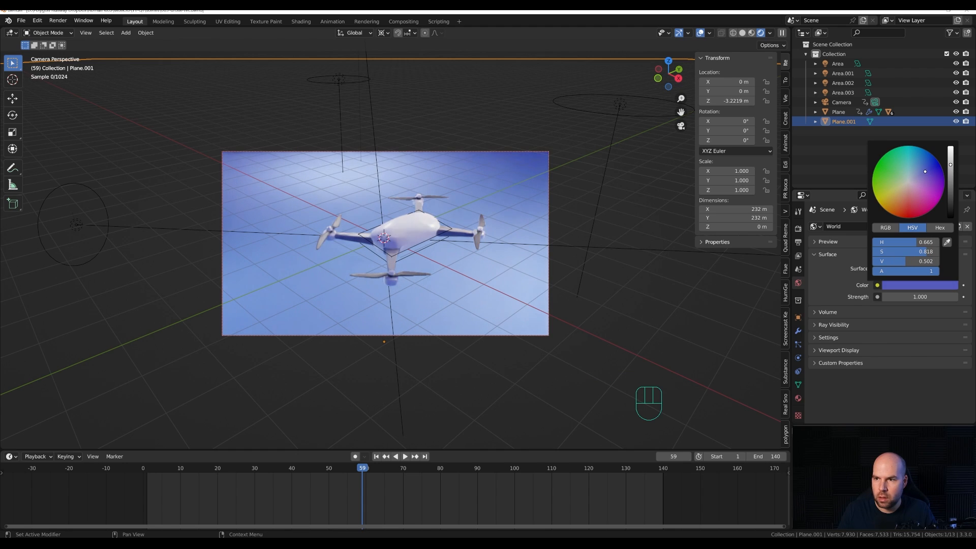
{"action": "left_click", "coordinate": [927, 171]}
{"action": "left_click_drag", "start_coordinate": [928, 169], "coordinate": [927, 169]}
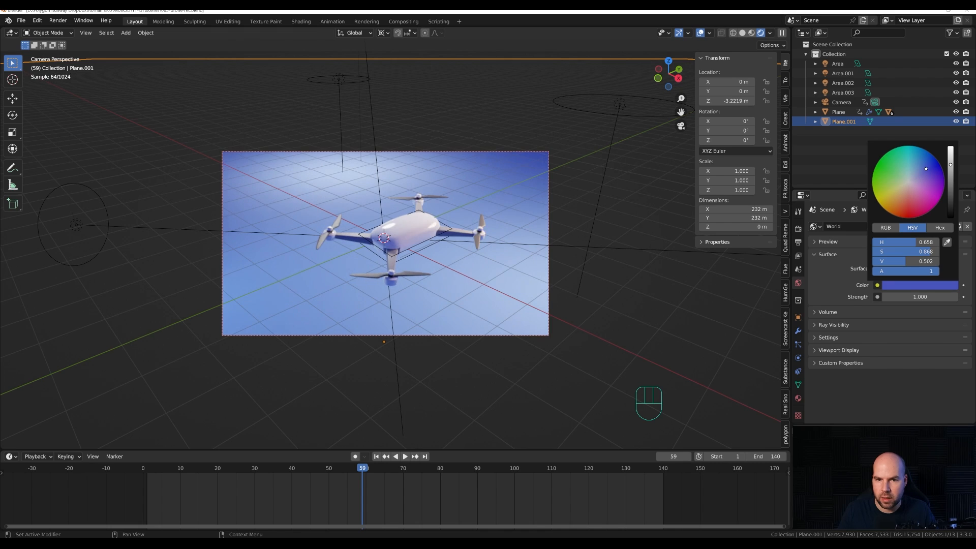
Step: In the render colour management, set the look to High Contrast and the exposure to about 0.608
{"action": "left_click", "coordinate": [798, 229]}
{"action": "scroll", "coordinate": [860, 367], "scroll_direction": "down", "scroll_amount": 2}
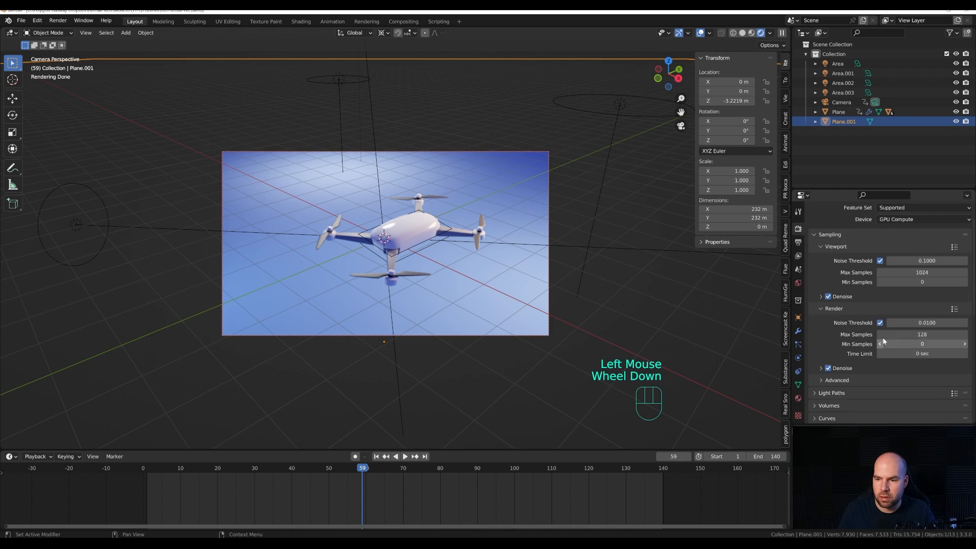
{"action": "scroll", "coordinate": [857, 379], "scroll_direction": "down", "scroll_amount": 5}
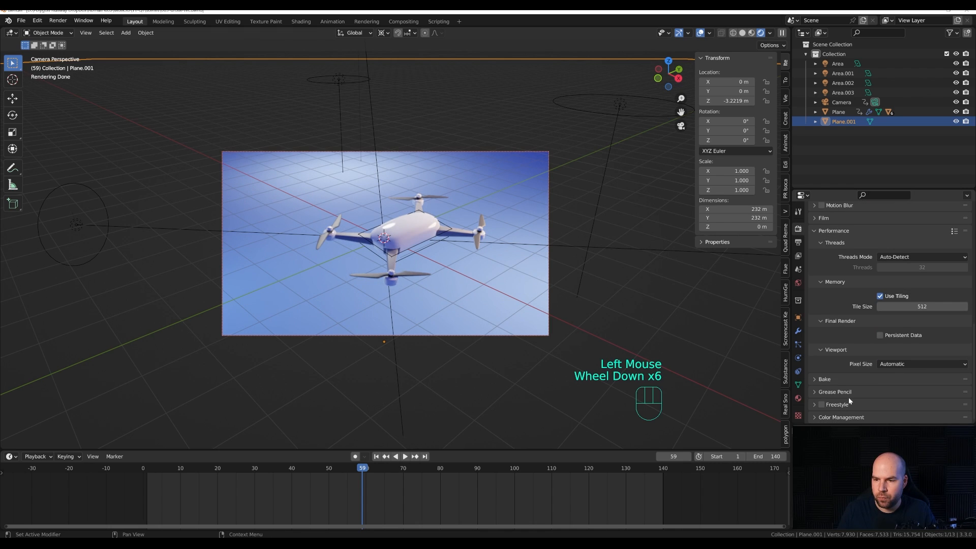
{"action": "left_click", "coordinate": [865, 408]}
{"action": "scroll", "coordinate": [877, 405], "scroll_direction": "down", "scroll_amount": 2}
{"action": "left_click", "coordinate": [898, 368]}
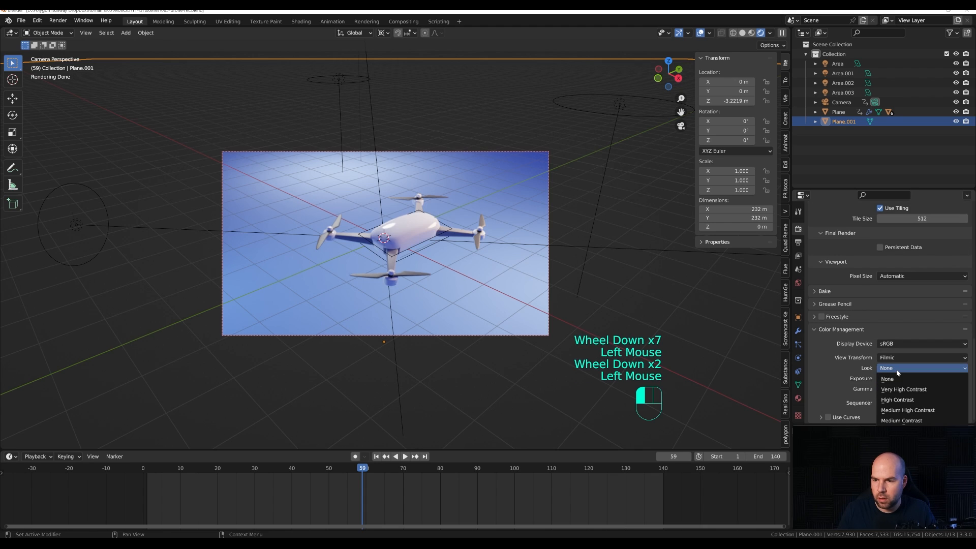
{"action": "left_click", "coordinate": [904, 400]}
{"action": "left_click_drag", "start_coordinate": [905, 379], "coordinate": [923, 378]}
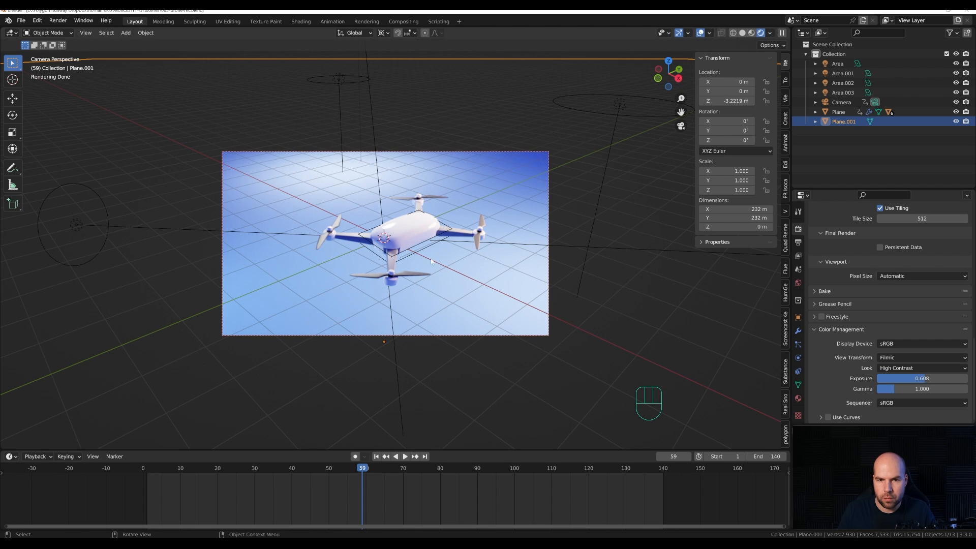
Step: Enable depth of field on the camera and set its F-Stop to 0.2
{"action": "left_click", "coordinate": [435, 153]}
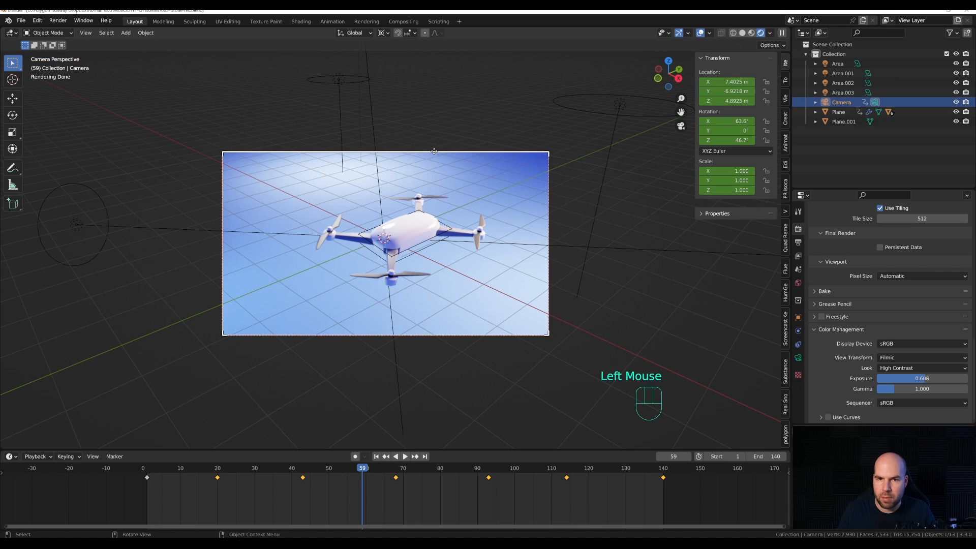
{"action": "left_click", "coordinate": [798, 358]}
{"action": "left_click", "coordinate": [822, 317]}
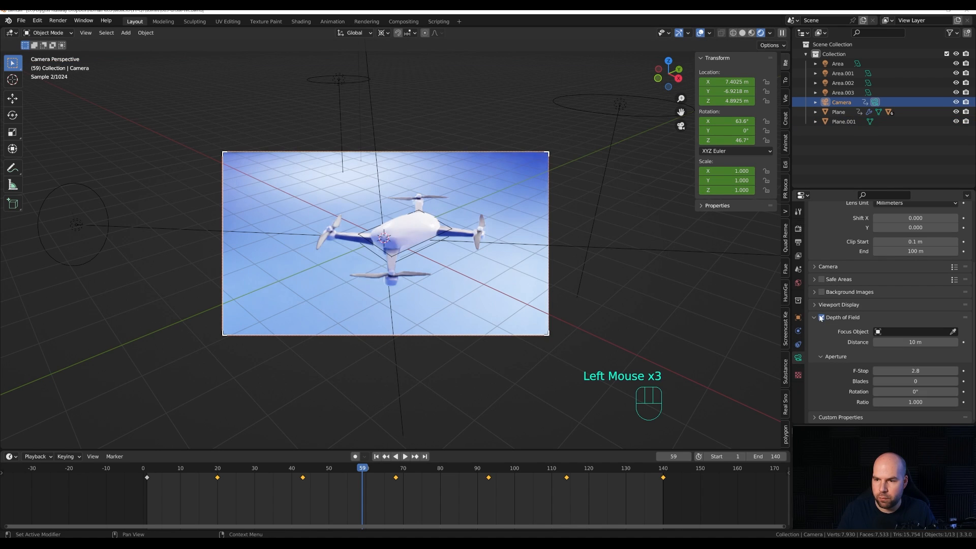
{"action": "left_click", "coordinate": [918, 372]}
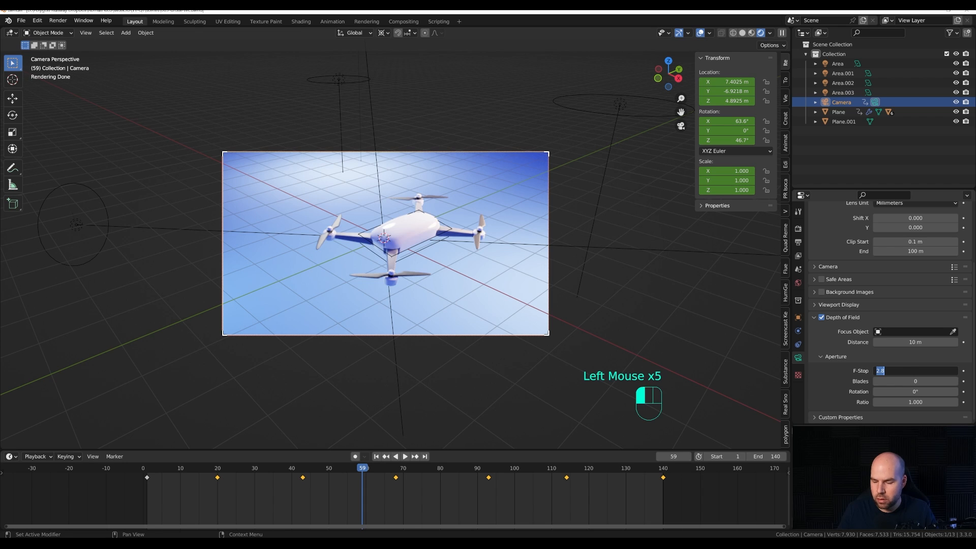
{"action": "key", "text": "Return"}
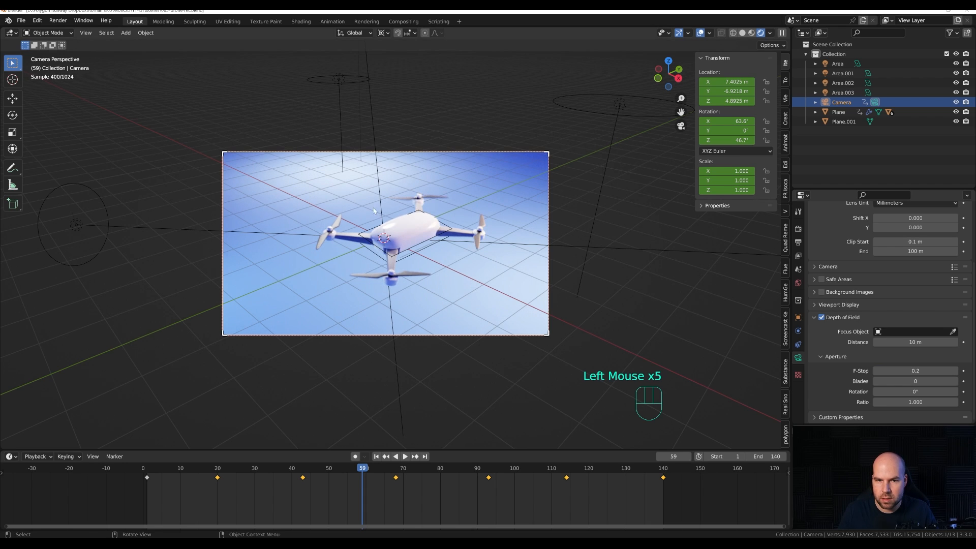
Step: Try shorter camera focus distances such as 9.8 m on the drone, and return the distance to 10 m
{"action": "scroll", "coordinate": [375, 210], "scroll_direction": "up", "scroll_amount": 2}
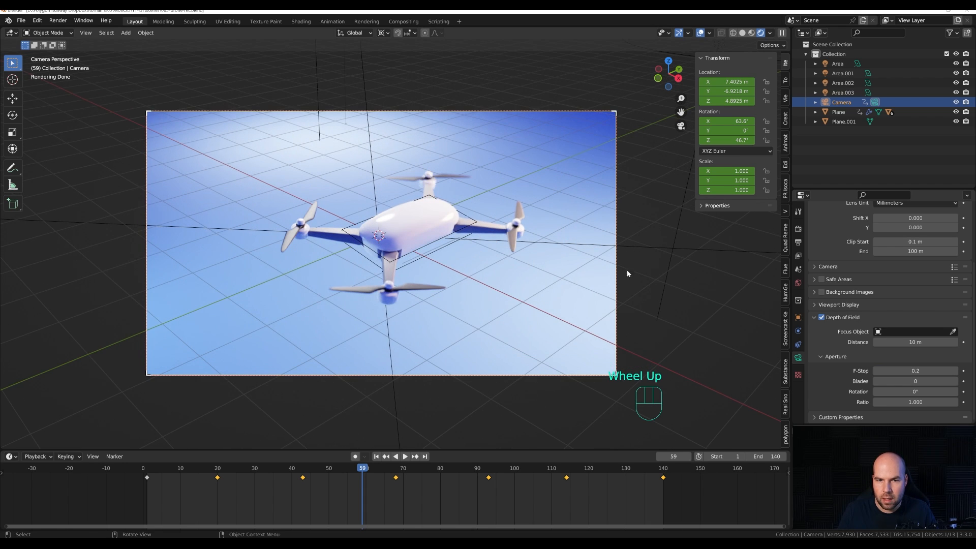
{"action": "left_click_drag", "start_coordinate": [915, 343], "coordinate": [921, 342], "text": "shift"}
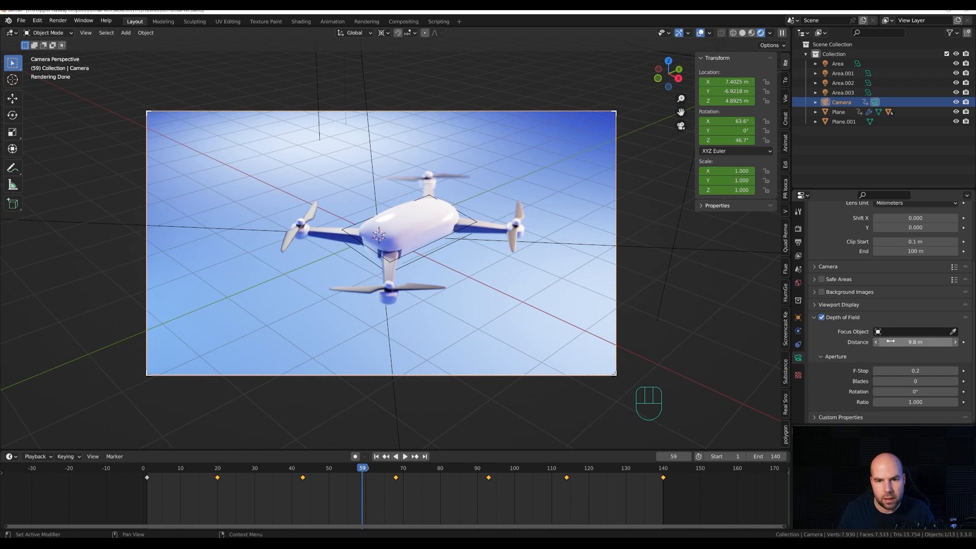
{"action": "scroll", "coordinate": [382, 252], "scroll_direction": "up", "scroll_amount": 2}
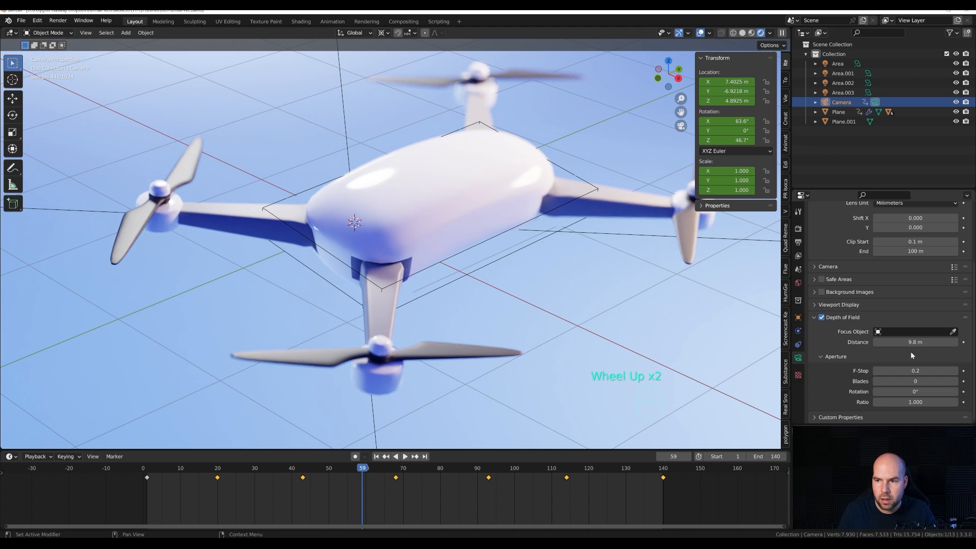
{"action": "left_click_drag", "start_coordinate": [913, 342], "coordinate": [934, 342], "text": "shift"}
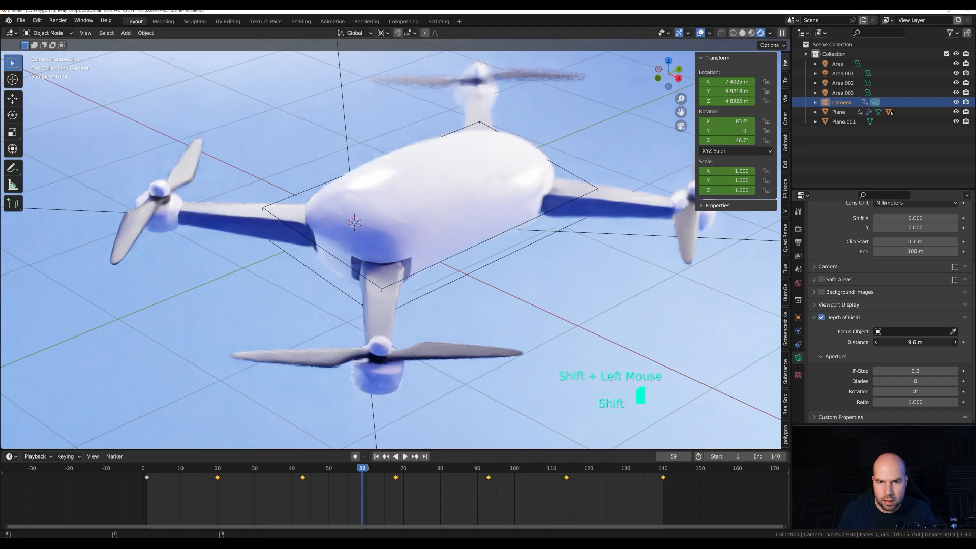
{"action": "scroll", "coordinate": [466, 222], "scroll_direction": "down", "scroll_amount": 5}
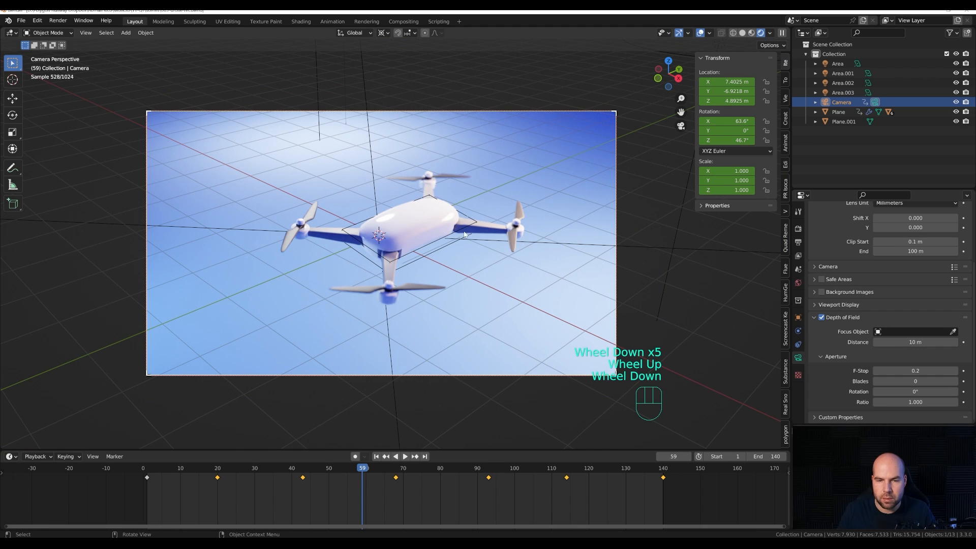
Step: Add a 2 m mesh plane and lower it along global Z to about -3.39 m
{"action": "scroll", "coordinate": [446, 262], "scroll_direction": "down", "scroll_amount": 2}
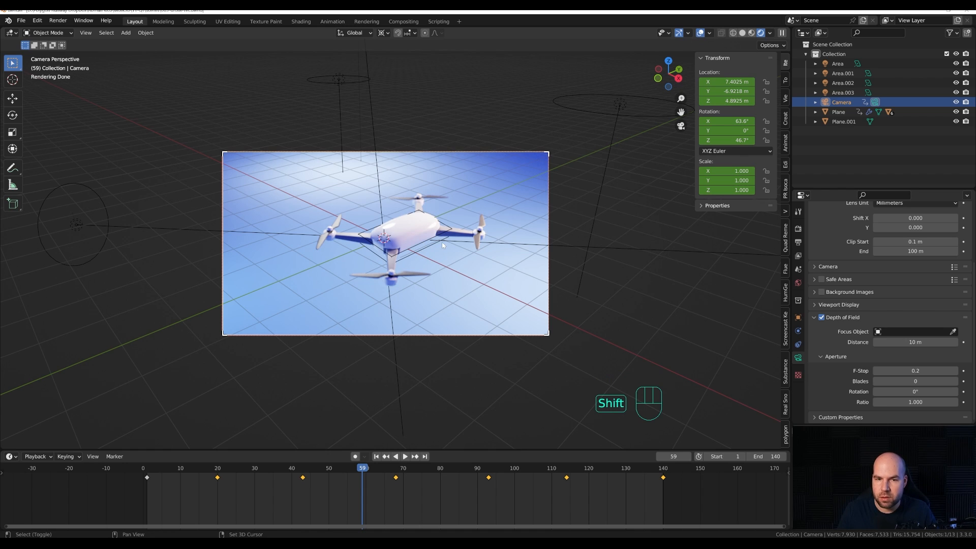
{"action": "key", "text": "shift+a"}
{"action": "mouse_move", "coordinate": [422, 123]}
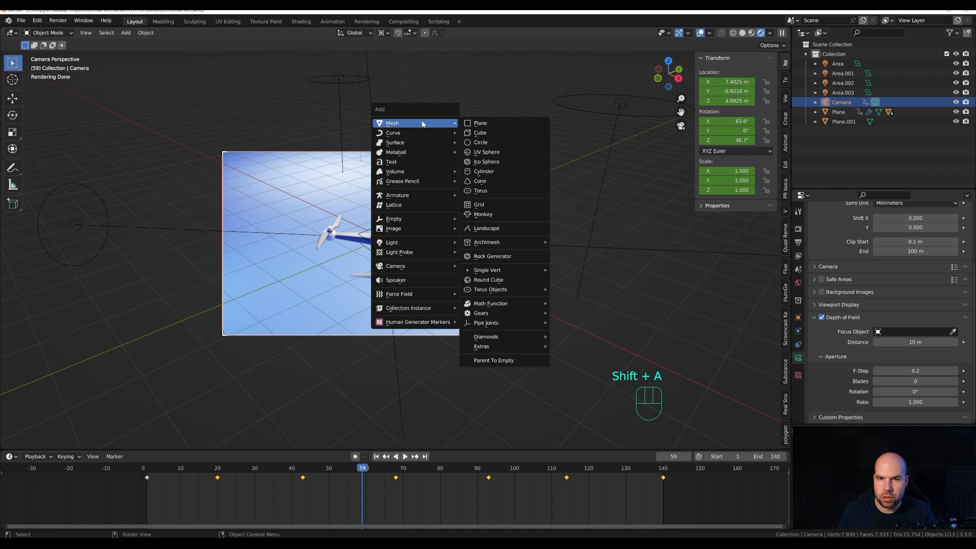
{"action": "left_click", "coordinate": [497, 126]}
{"action": "key", "text": "g"}
{"action": "key", "text": "z"}
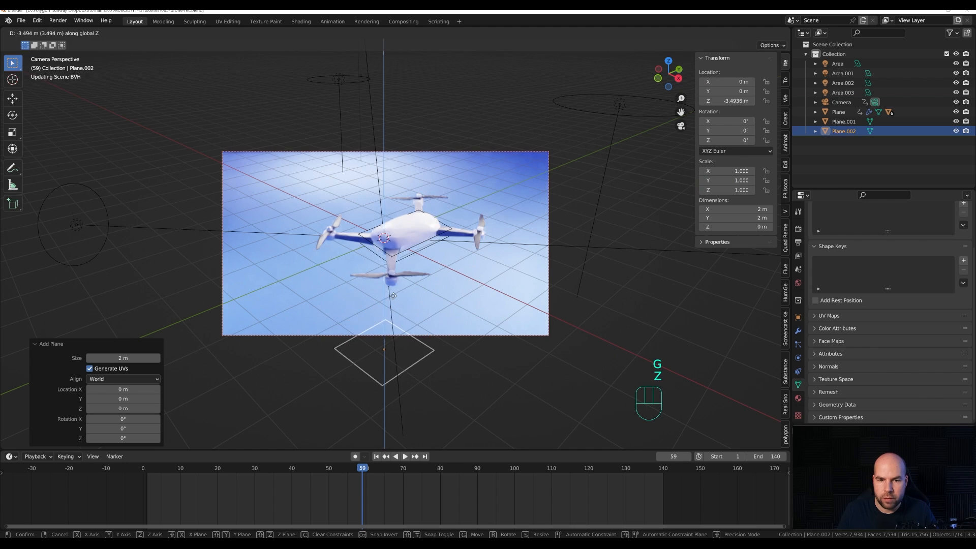
{"action": "left_click", "coordinate": [409, 314]}
Step: Extrude the new plane upward about 0.99 m into a box
{"action": "key", "text": "Tab"}
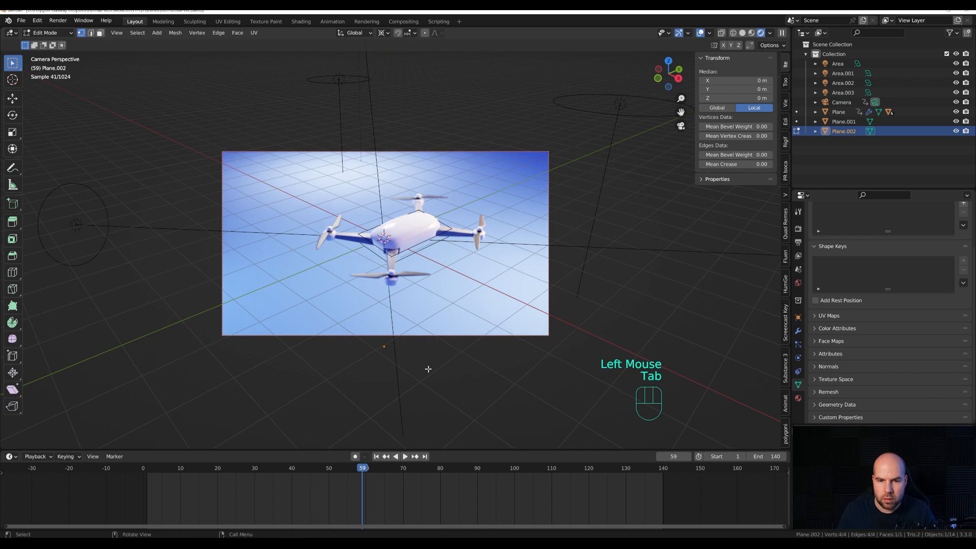
{"action": "key", "text": "e"}
{"action": "left_click", "coordinate": [429, 344]}
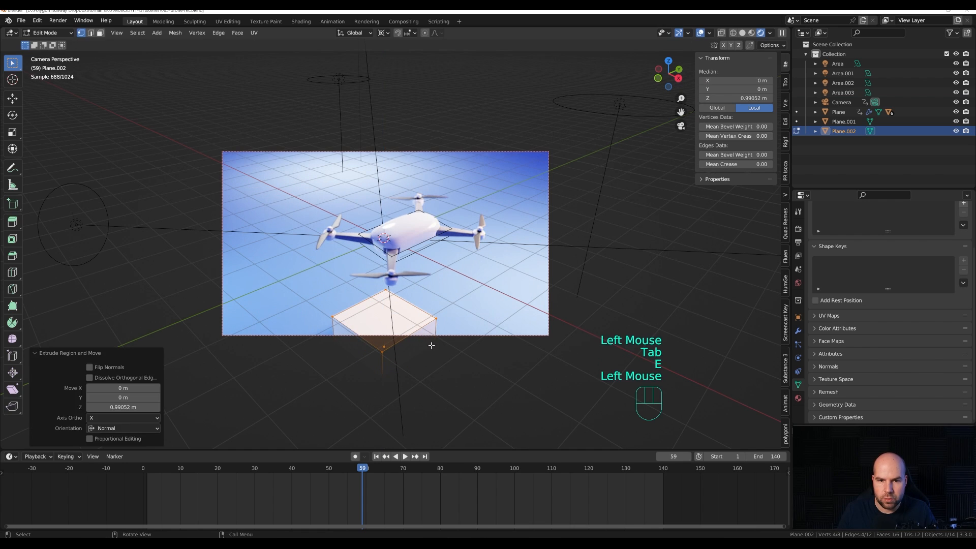
{"action": "key", "text": "Tab"}
Step: Move the box horizontally behind the drone, by about -5.30 m in X and 2.14 m in Y
{"action": "key", "text": "g"}
{"action": "key", "text": "shift+z"}
{"action": "left_click", "coordinate": [409, 285]}
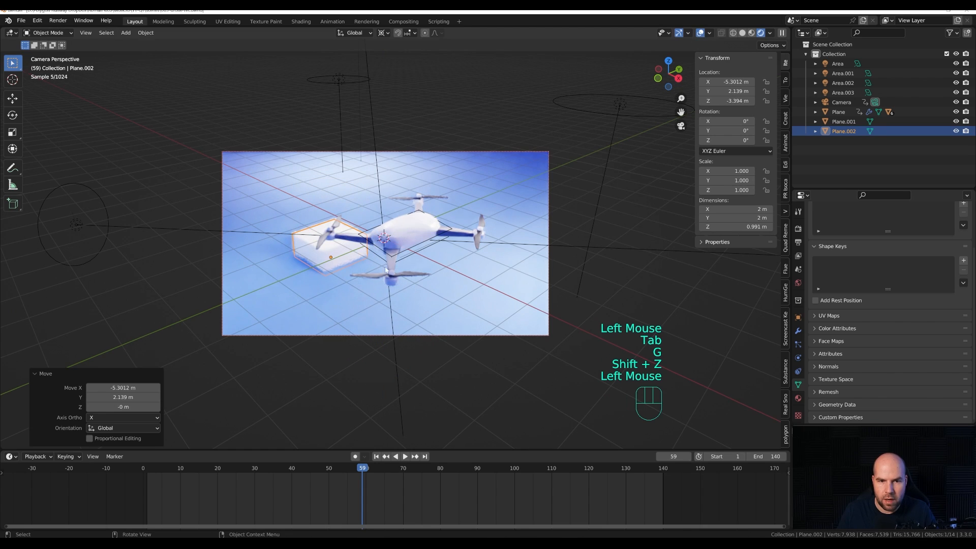
Step: Assign the existing Material.001 to the new box
{"action": "left_click", "coordinate": [798, 398]}
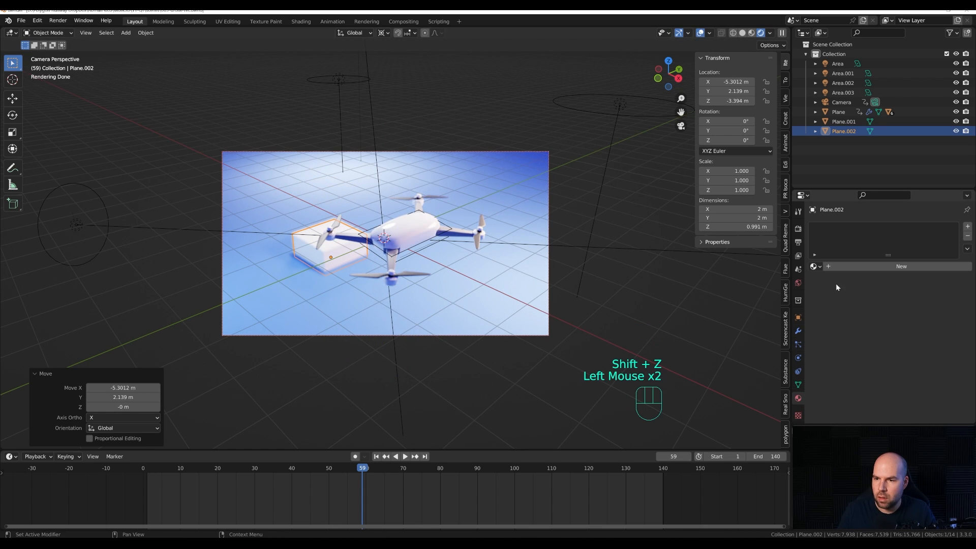
{"action": "left_click", "coordinate": [815, 266]}
{"action": "left_click", "coordinate": [840, 290]}
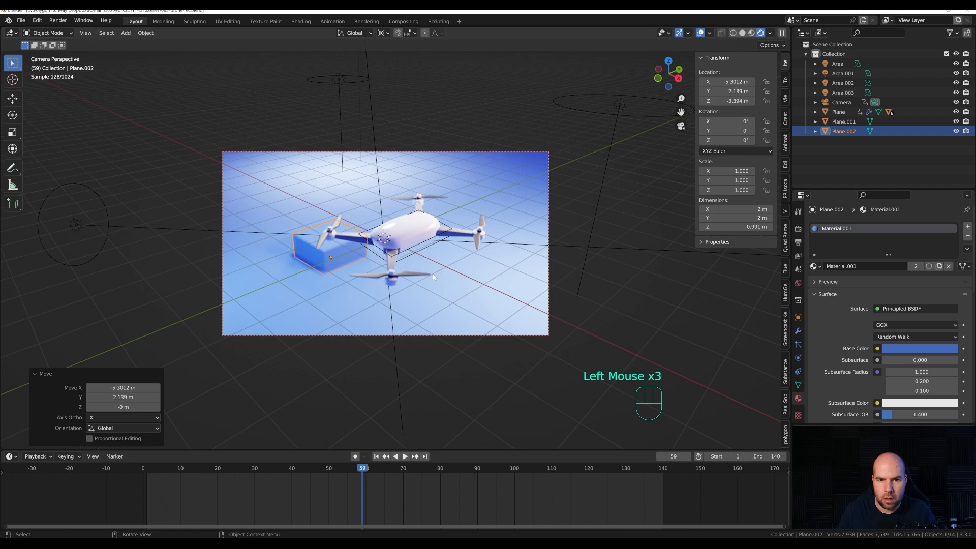
Step: Make a linked duplicate of the box, moved horizontally about -1.00 m in X and 3.77 m in Y
{"action": "key", "text": "alt+d"}
{"action": "key", "text": "shift+z"}
{"action": "left_click", "coordinate": [386, 296]}
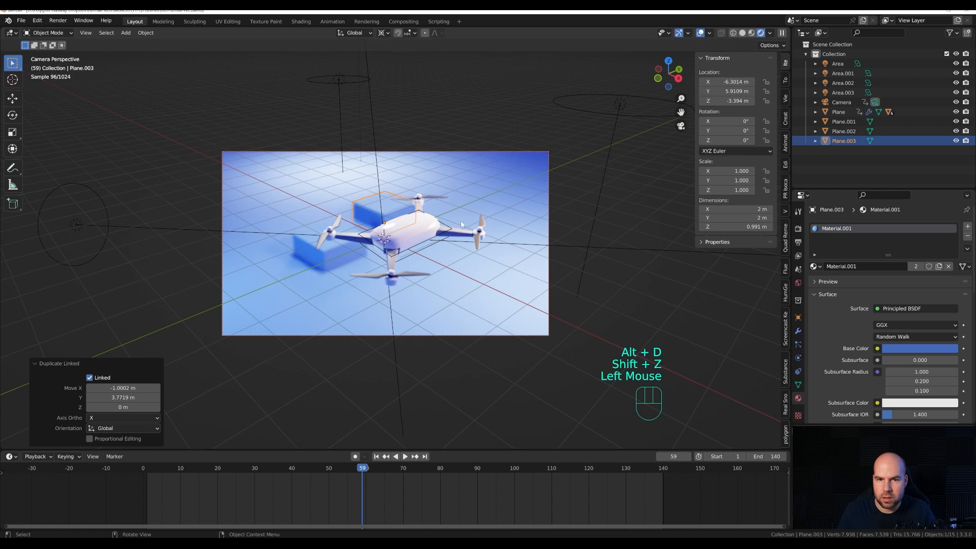
{"action": "key", "text": "s"}
{"action": "key", "text": "z"}
{"action": "key", "text": "Escape"}
Step: Set the transform pivot to Median Point and stretch the duplicated box along global Z by about 1.742
{"action": "key", "text": "period"}
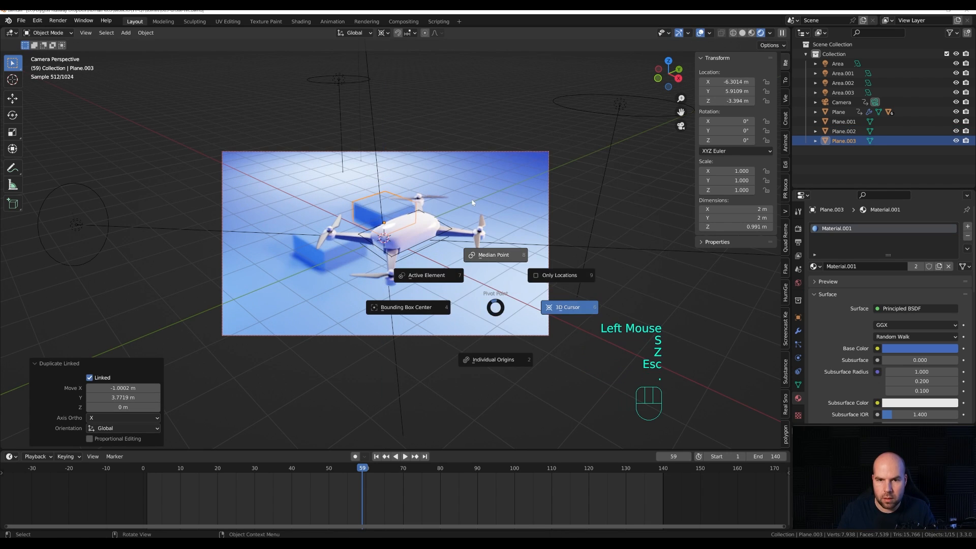
{"action": "key", "text": "s"}
{"action": "key", "text": "z"}
{"action": "left_click", "coordinate": [641, 279]}
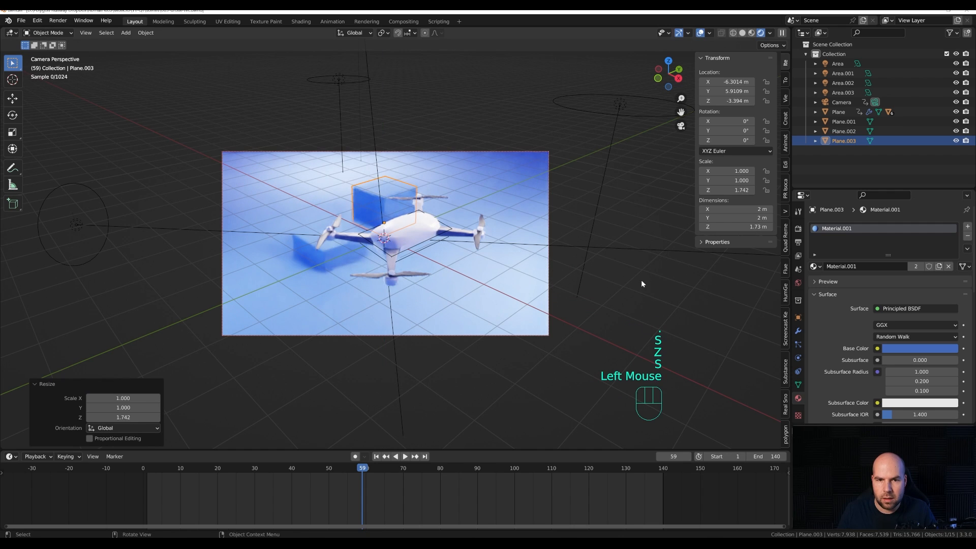
Step: Narrow the tall box horizontally to a scale of about 0.644 and shift it about -0.48 m in X and -0.38 m in Y
{"action": "key", "text": "s"}
{"action": "key", "text": "shift+z"}
{"action": "left_click", "coordinate": [552, 260]}
{"action": "key", "text": "g"}
{"action": "key", "text": "shift+z"}
{"action": "left_click", "coordinate": [442, 230]}
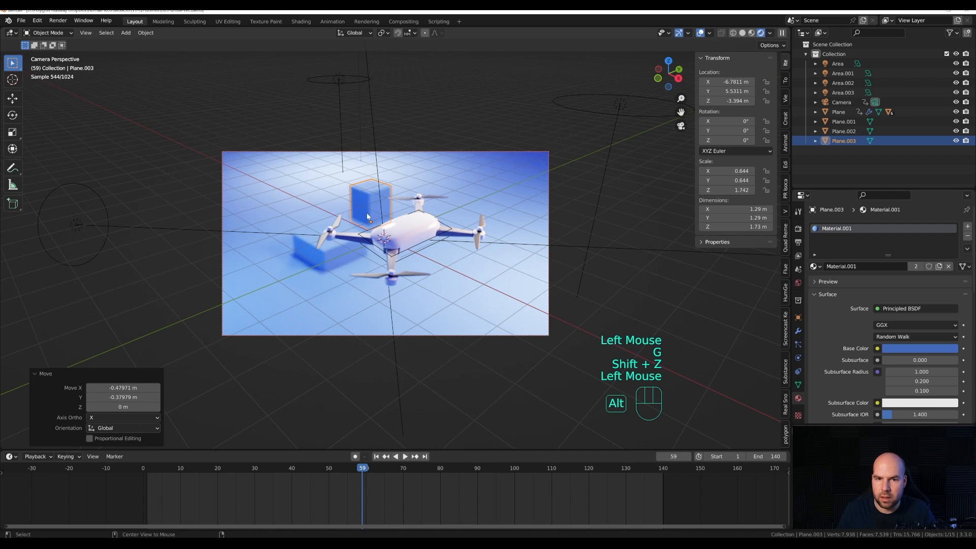
Step: Make a linked duplicate of the tall box about 3.12 m in X and 0.86 m in Y away, and flatten it to about a third of its height
{"action": "key", "text": "alt+d"}
{"action": "key", "text": "shift+z"}
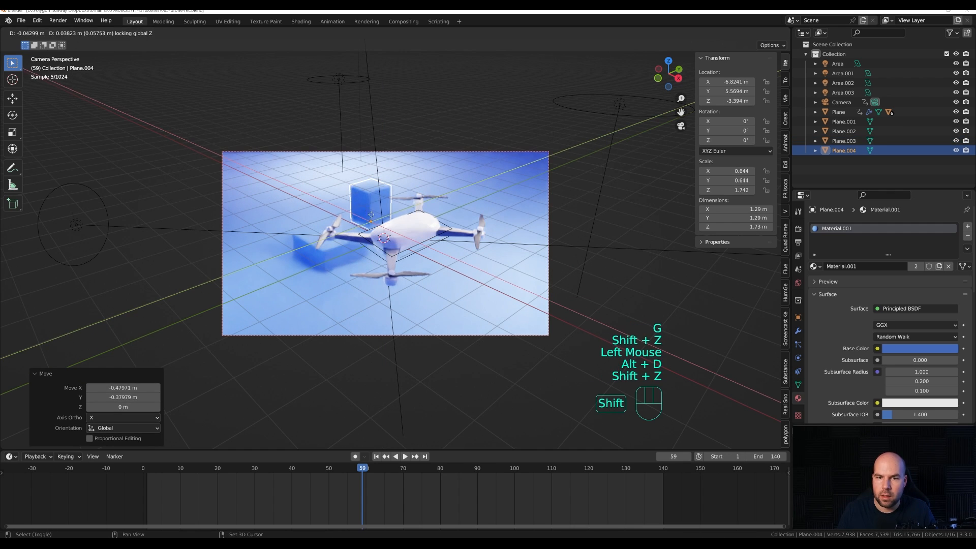
{"action": "left_click", "coordinate": [501, 243]}
{"action": "key", "text": "s"}
{"action": "key", "text": "z"}
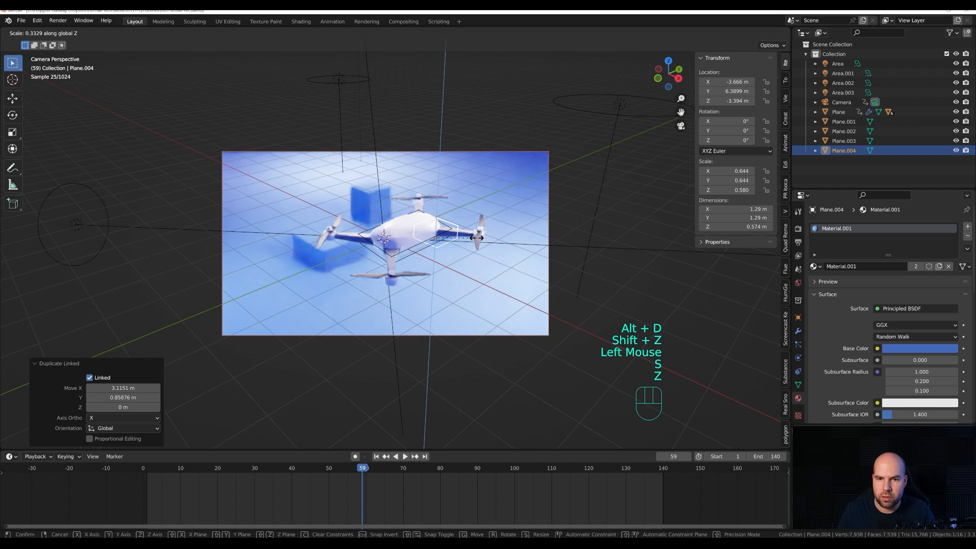
{"action": "left_click", "coordinate": [487, 243]}
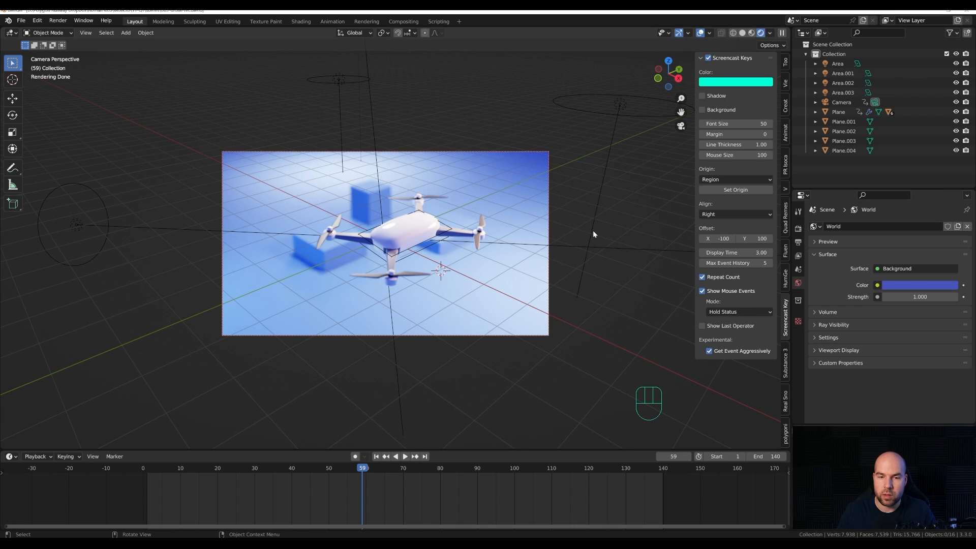
Step: Add a Round Cube at the 3D cursor with the Quadsphere preset and shade it smooth
{"action": "key", "text": "shift+a"}
{"action": "mouse_move", "coordinate": [469, 272]}
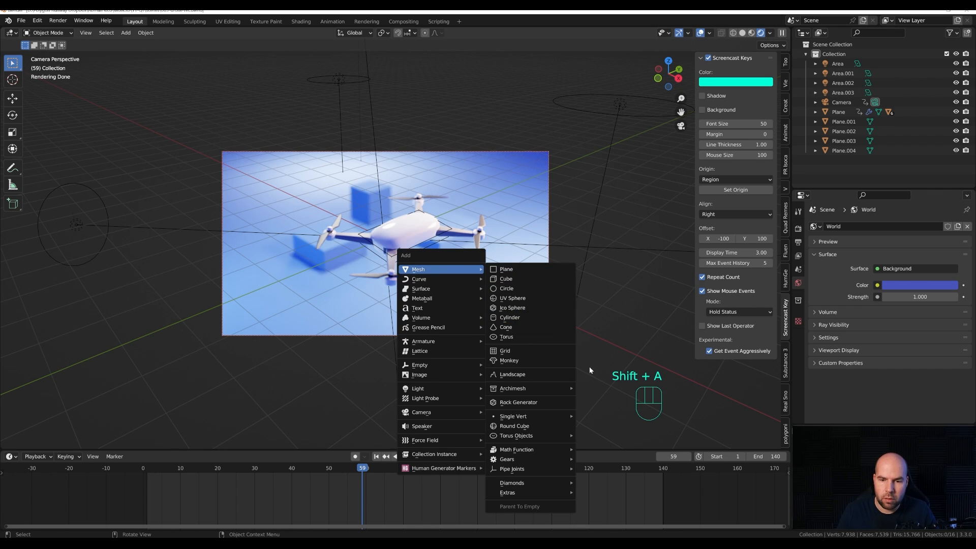
{"action": "left_click", "coordinate": [515, 426]}
{"action": "left_click", "coordinate": [66, 203]}
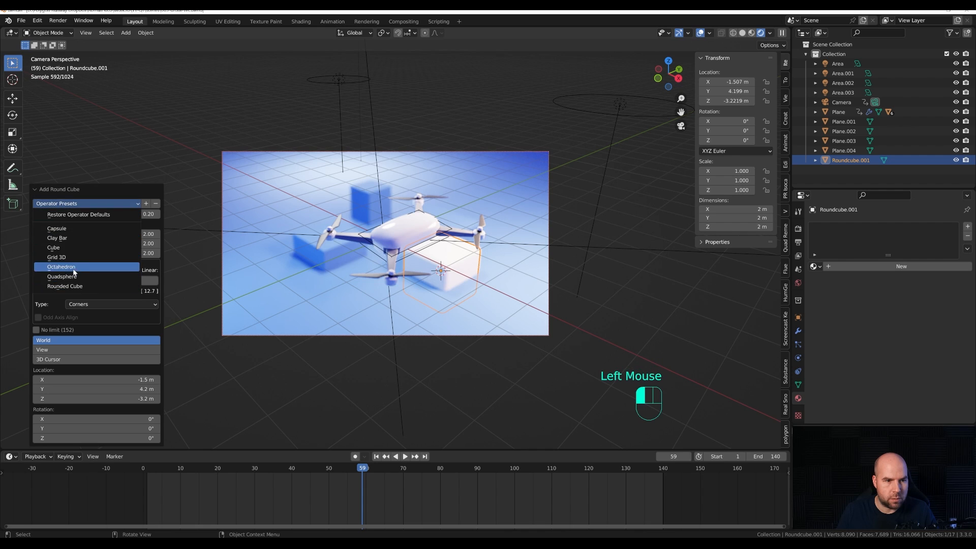
{"action": "left_click", "coordinate": [66, 277]}
{"action": "right_click", "coordinate": [402, 300]}
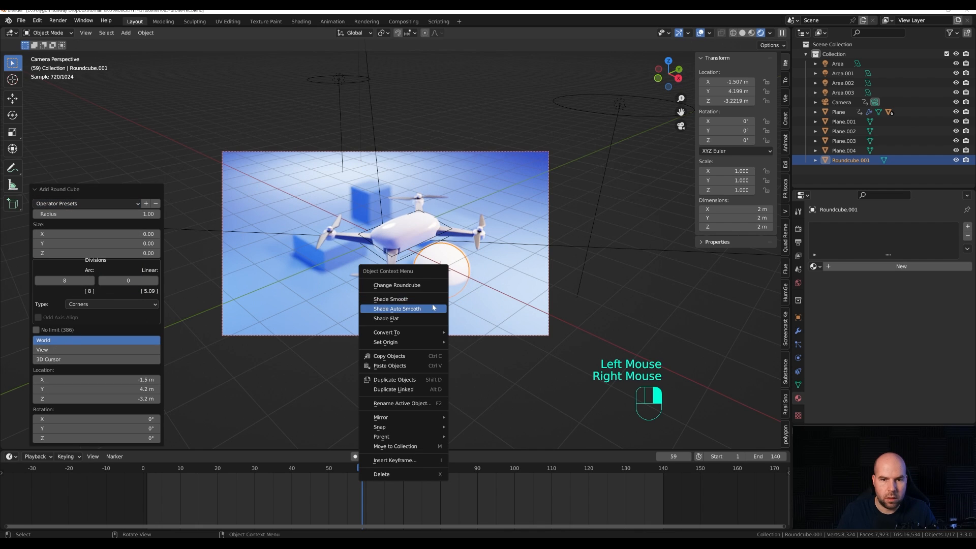
{"action": "left_click", "coordinate": [401, 299]}
Step: Raise the sphere's mesh 1 m along Z in Edit Mode so that its origin sits at its base
{"action": "key", "text": "Tab"}
{"action": "key", "text": "g"}
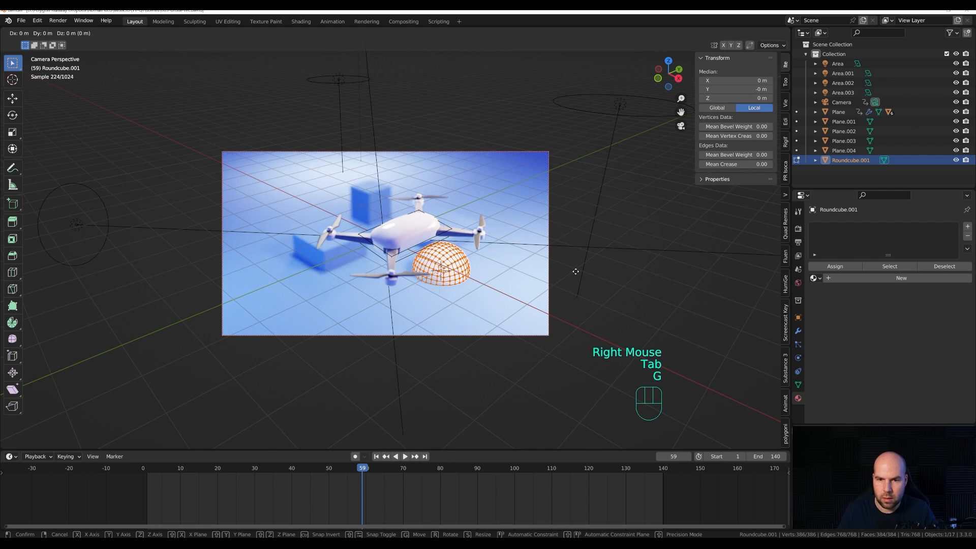
{"action": "key", "text": "z"}
{"action": "key", "text": "KP_1"}
{"action": "key", "text": "KP_Enter"}
{"action": "key", "text": "Tab"}
Step: Scale the sphere to about 0.482 and move it horizontally about -1.2 m in X and -0.68 m in Y
{"action": "key", "text": "s"}
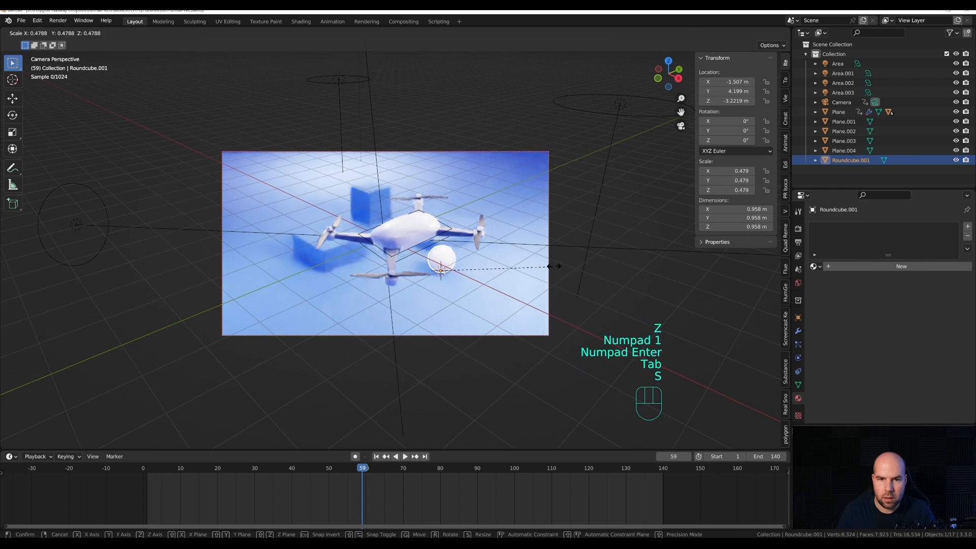
{"action": "left_click", "coordinate": [553, 261]}
{"action": "key", "text": "g"}
{"action": "key", "text": "shift+z"}
{"action": "left_click", "coordinate": [465, 254]}
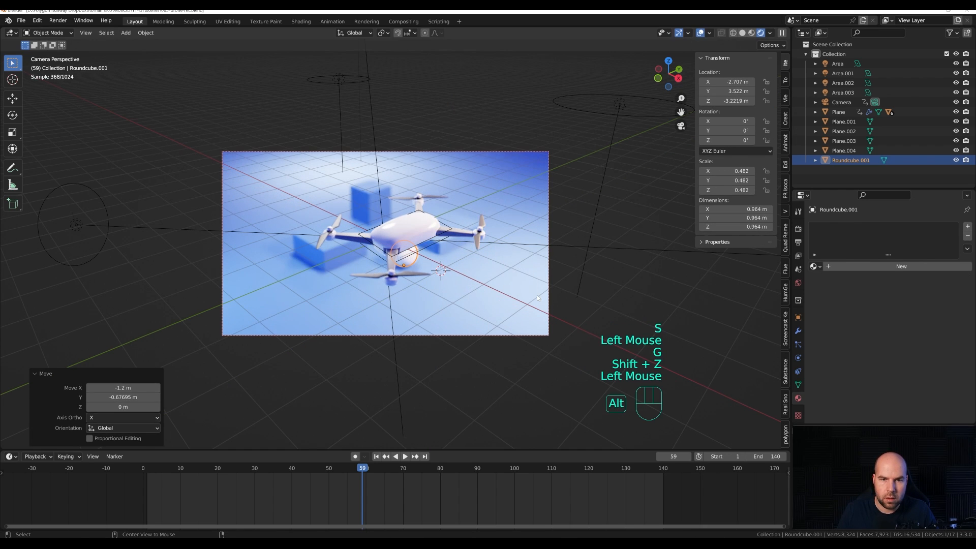
Step: Make a linked duplicate of the sphere behind the drone, about -5.39 m in X and 0.60 m in Y away
{"action": "key", "text": "alt+d"}
{"action": "key", "text": "shift+z"}
{"action": "key", "text": "shift+z"}
{"action": "left_click", "coordinate": [223, 153]}
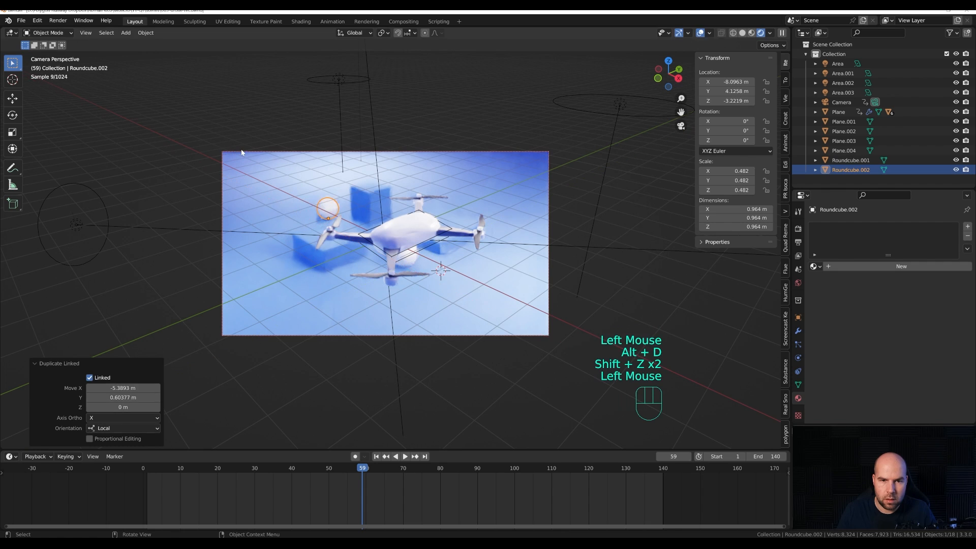
Step: Enlarge the rear sphere by about 1.509 and reposition it horizontally beside the tall box
{"action": "key", "text": "s"}
{"action": "left_click", "coordinate": [486, 220]}
{"action": "key", "text": "g"}
{"action": "key", "text": "shift+z"}
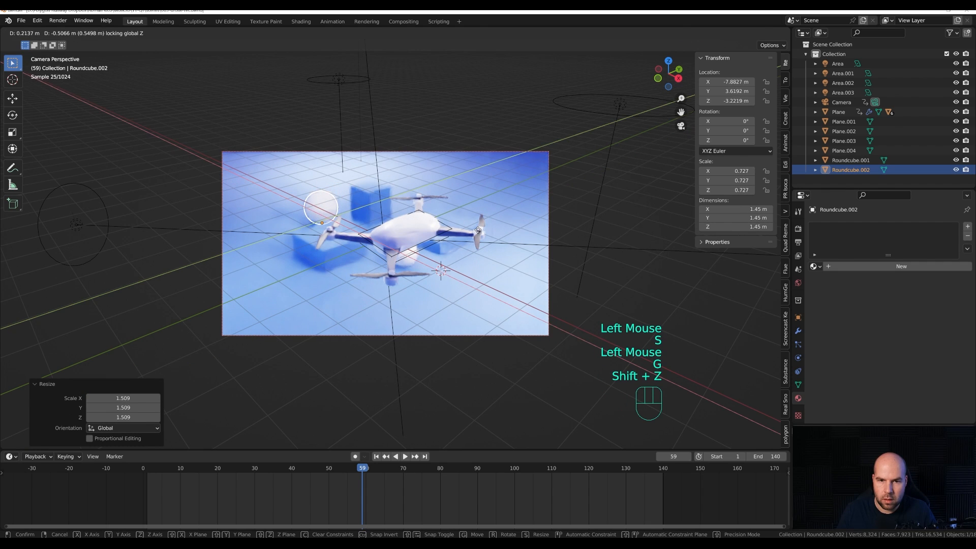
{"action": "left_click", "coordinate": [486, 224]}
Step: Make a linked duplicate of the rear sphere toward the camera, about 5.55 m in X and -3.74 m in Y away
{"action": "key", "text": "alt+d"}
{"action": "key", "text": "shift+z"}
{"action": "left_click", "coordinate": [364, 356]}
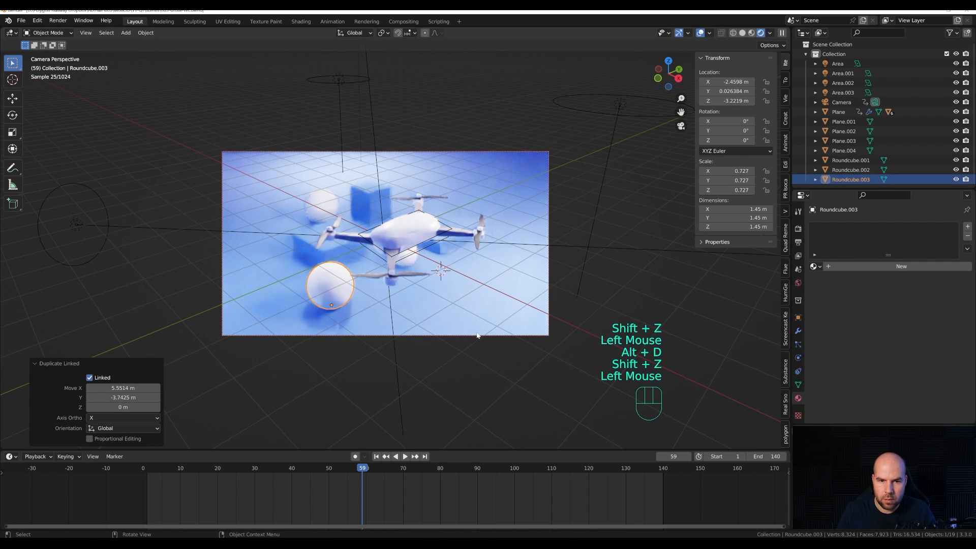
Step: Shrink the front sphere by a factor of about 0.334 and nudge it horizontally farther from the camera
{"action": "key", "text": "s"}
{"action": "left_click", "coordinate": [425, 302]}
{"action": "key", "text": "g"}
{"action": "key", "text": "shift+z"}
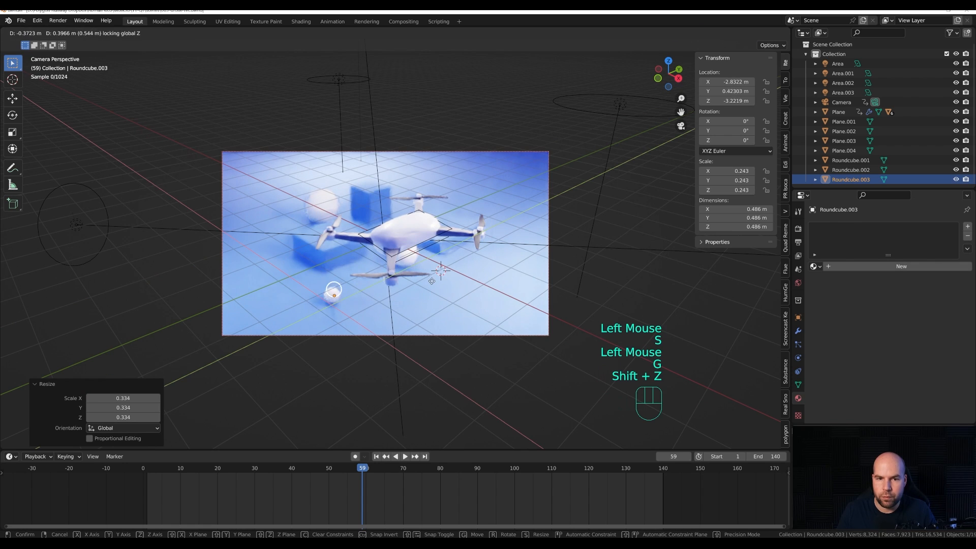
{"action": "left_click", "coordinate": [412, 258]}
Step: Move the first sphere horizontally out from under the drone body, to about X -1.64 m and Y 4.00 m
{"action": "left_click", "coordinate": [412, 257]}
{"action": "left_click", "coordinate": [412, 257]}
{"action": "key", "text": "g"}
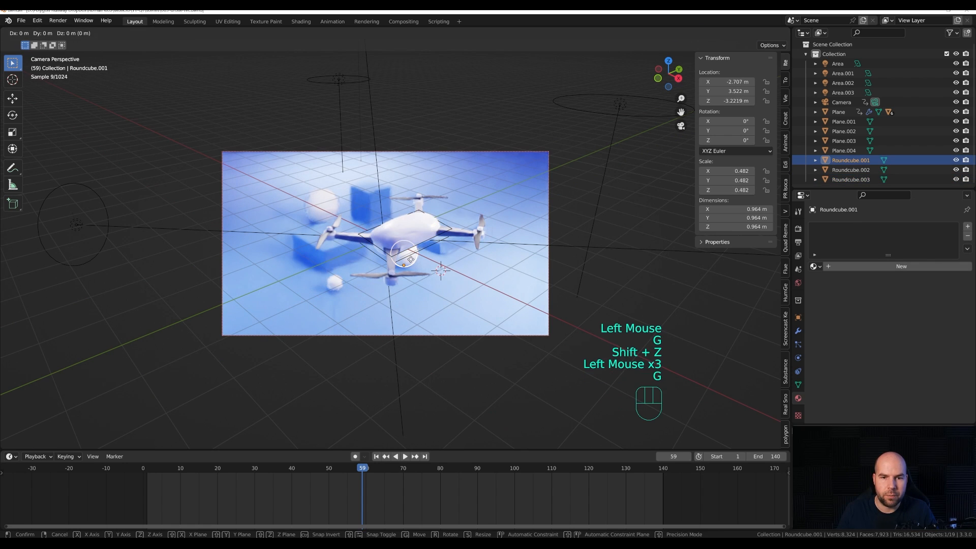
{"action": "key", "text": "shift+z"}
{"action": "left_click", "coordinate": [462, 270]}
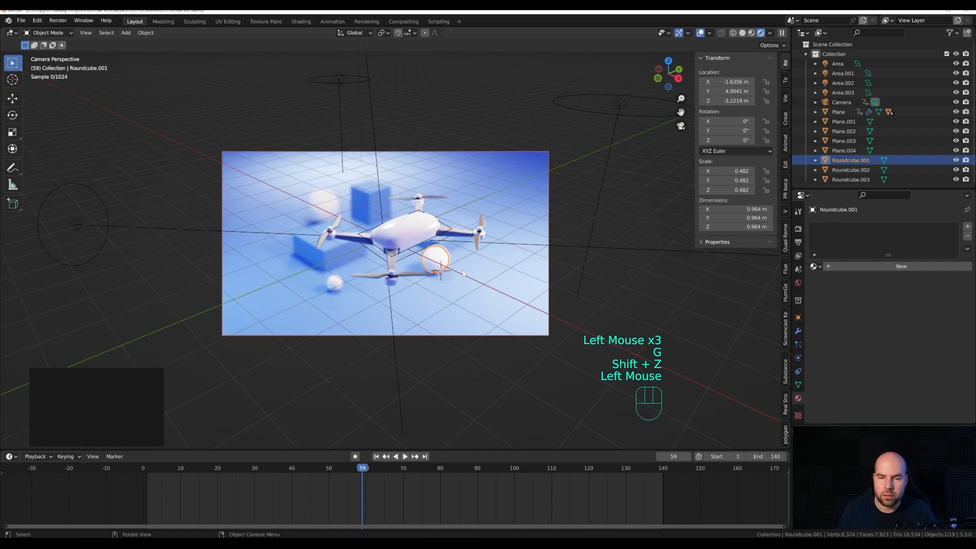
{"action": "left_click", "coordinate": [441, 256]}
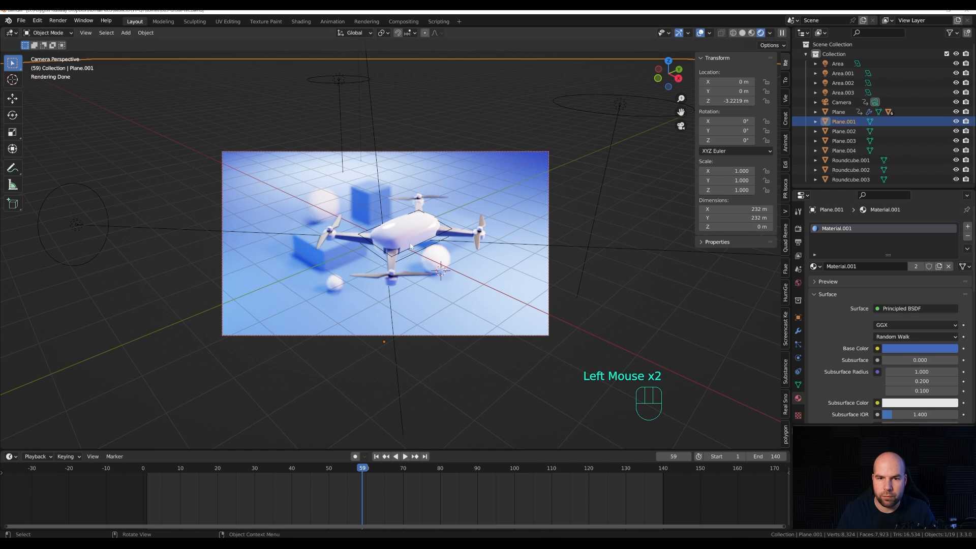
{"action": "scroll", "coordinate": [411, 246], "scroll_direction": "up", "scroll_amount": 3}
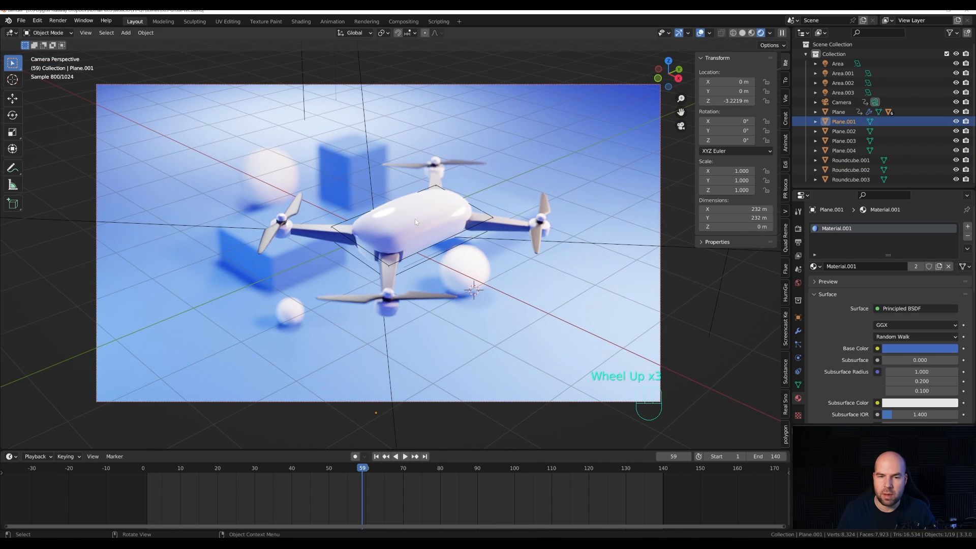
{"action": "scroll", "coordinate": [438, 230], "scroll_direction": "down", "scroll_amount": 1}
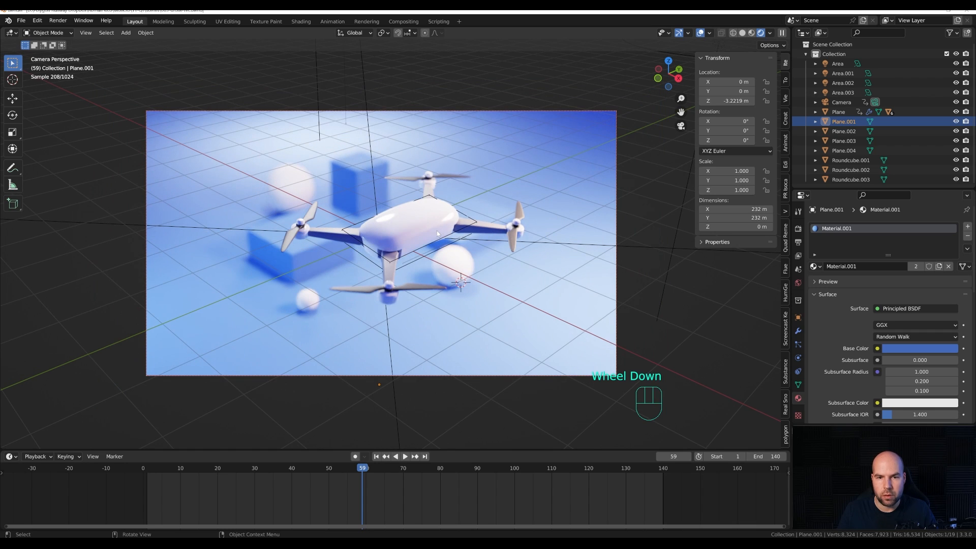
Step: Set the render output file format to FFmpeg Video
{"action": "left_click", "coordinate": [799, 243]}
{"action": "scroll", "coordinate": [850, 315], "scroll_direction": "down", "scroll_amount": 2}
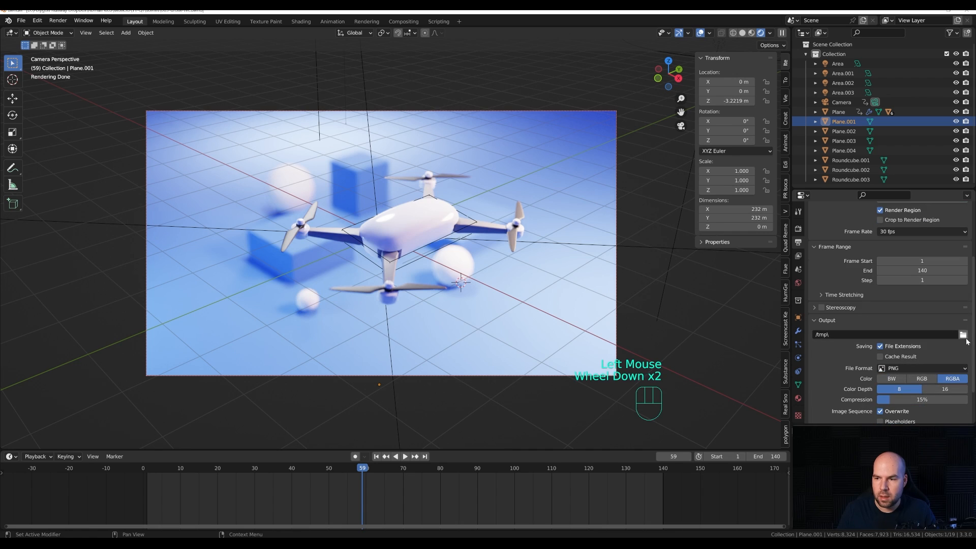
{"action": "left_click", "coordinate": [963, 335]}
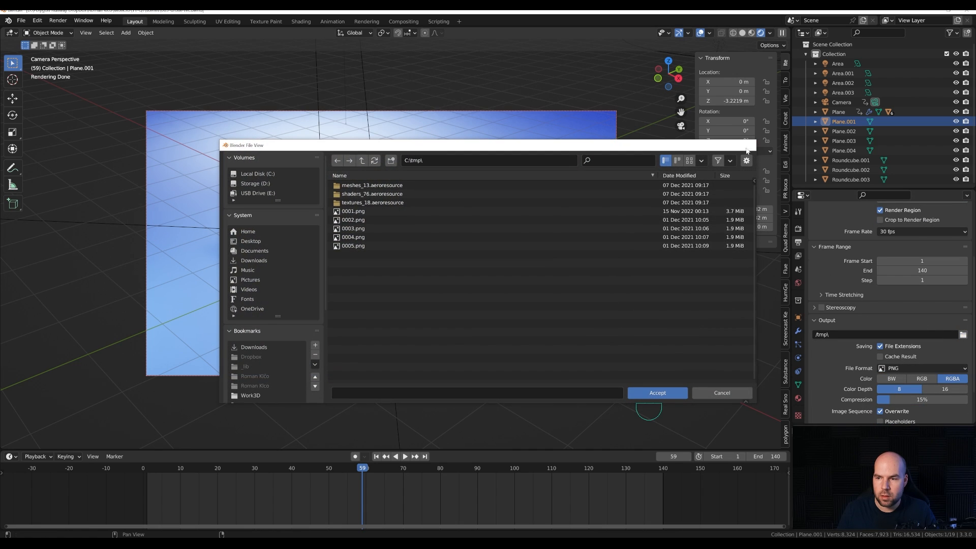
{"action": "left_click", "coordinate": [746, 147]}
{"action": "scroll", "coordinate": [915, 305], "scroll_direction": "down", "scroll_amount": 2}
{"action": "left_click", "coordinate": [926, 324]}
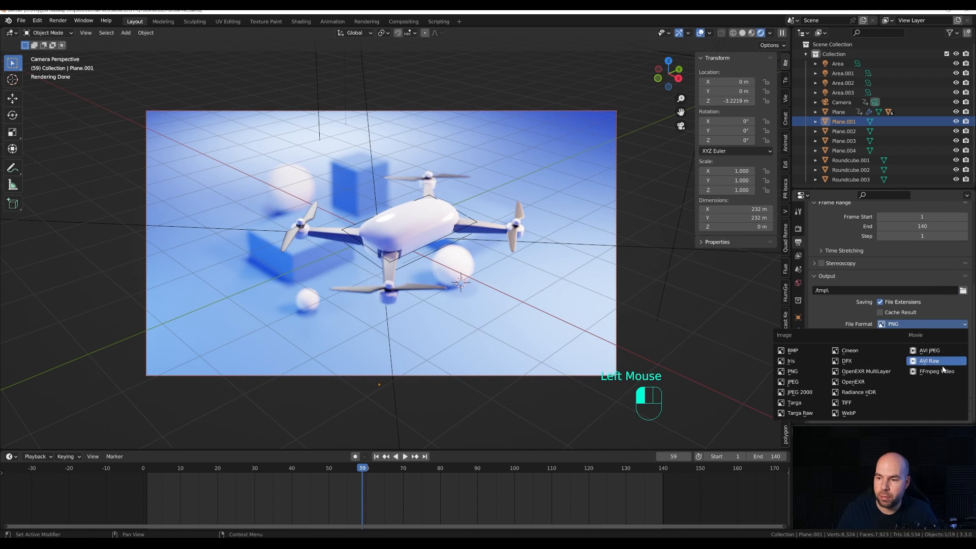
{"action": "left_click", "coordinate": [941, 371]}
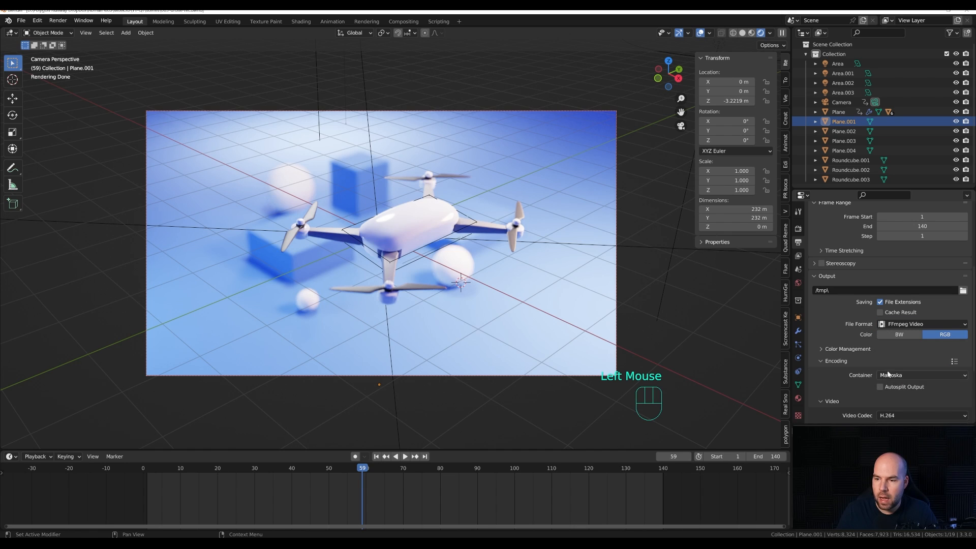
Step: Set the video encoding container to MPEG-4 and review the remaining encoding settings
{"action": "left_click", "coordinate": [837, 361]}
{"action": "left_click", "coordinate": [899, 394]}
{"action": "left_click", "coordinate": [908, 407]}
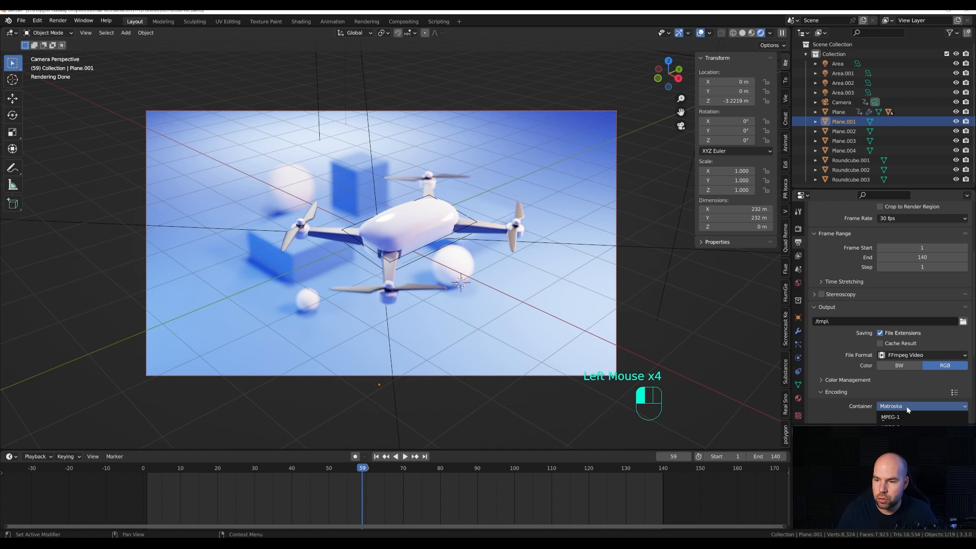
{"action": "left_click", "coordinate": [895, 439]}
{"action": "scroll", "coordinate": [867, 406], "scroll_direction": "down", "scroll_amount": 3}
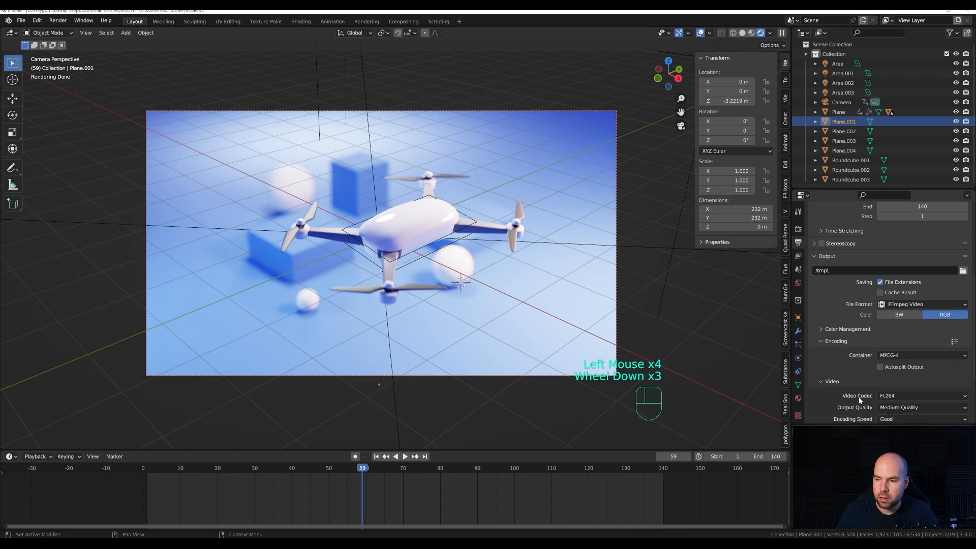
{"action": "scroll", "coordinate": [860, 401], "scroll_direction": "down", "scroll_amount": 3}
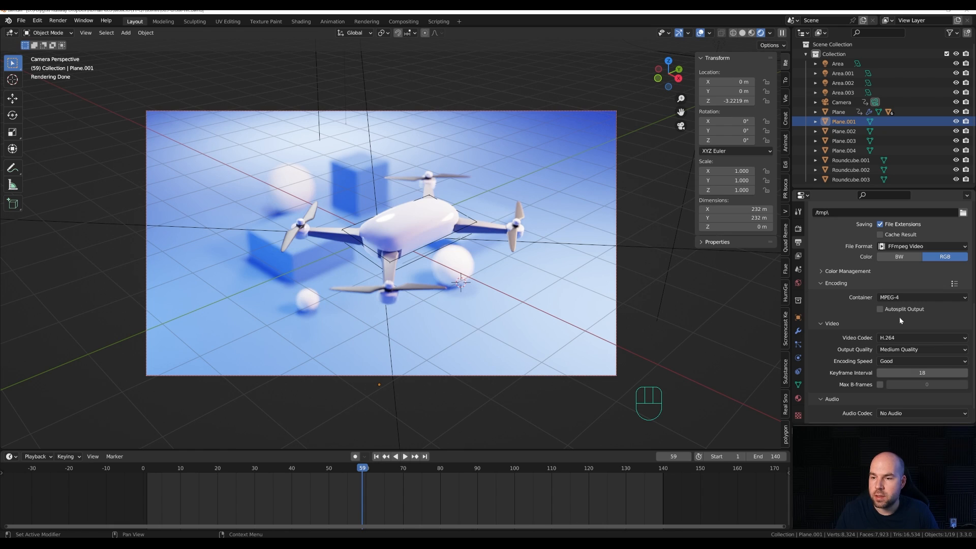
Step: Enable Motion Blur for the Cycles render
{"action": "left_click", "coordinate": [799, 229]}
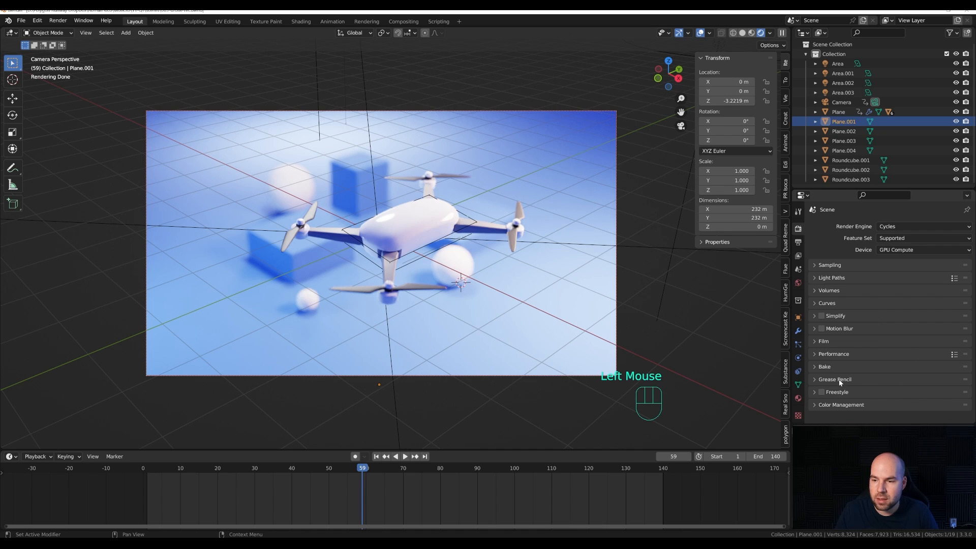
{"action": "left_click", "coordinate": [822, 329]}
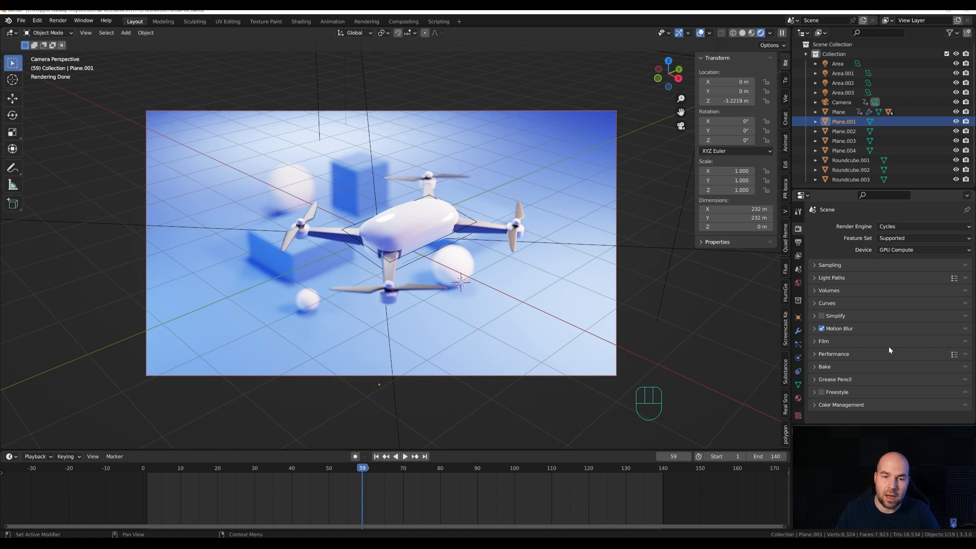
Step: Recheck the video output settings and open the render commands
{"action": "left_click", "coordinate": [798, 242]}
{"action": "scroll", "coordinate": [875, 305], "scroll_direction": "down", "scroll_amount": 4}
{"action": "left_click", "coordinate": [58, 20]}
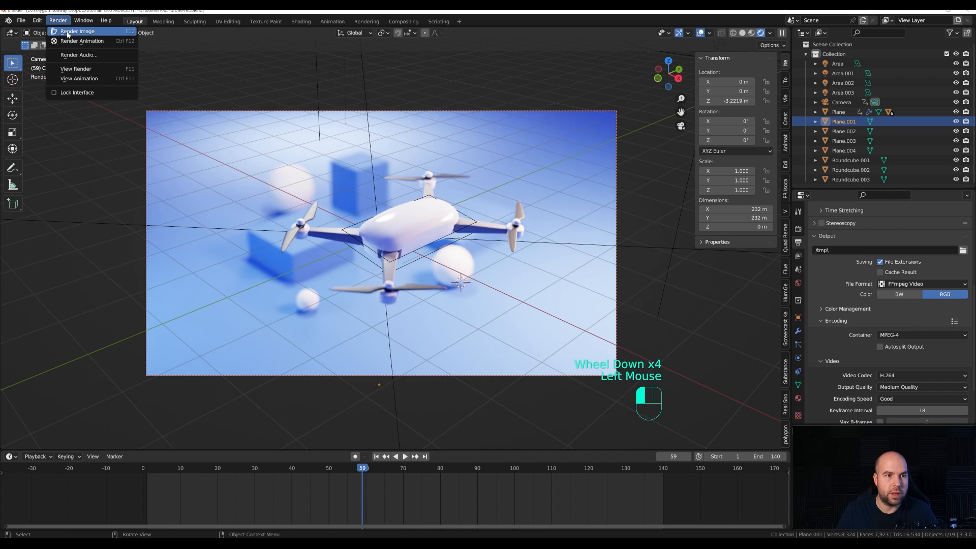